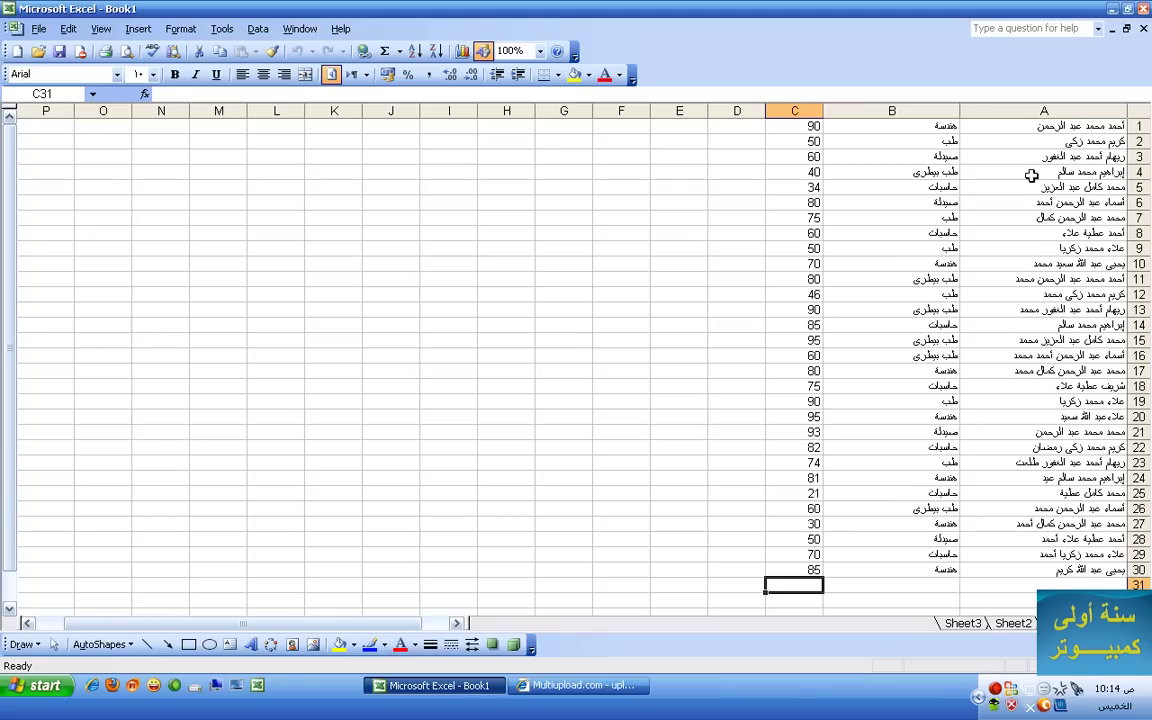
Step: Copy the names in A1:A30 of Sheet1, and set Sheet2 to a right-to-left layout
left_click_drag(998, 126, 1034, 568)
right_click(990, 128)
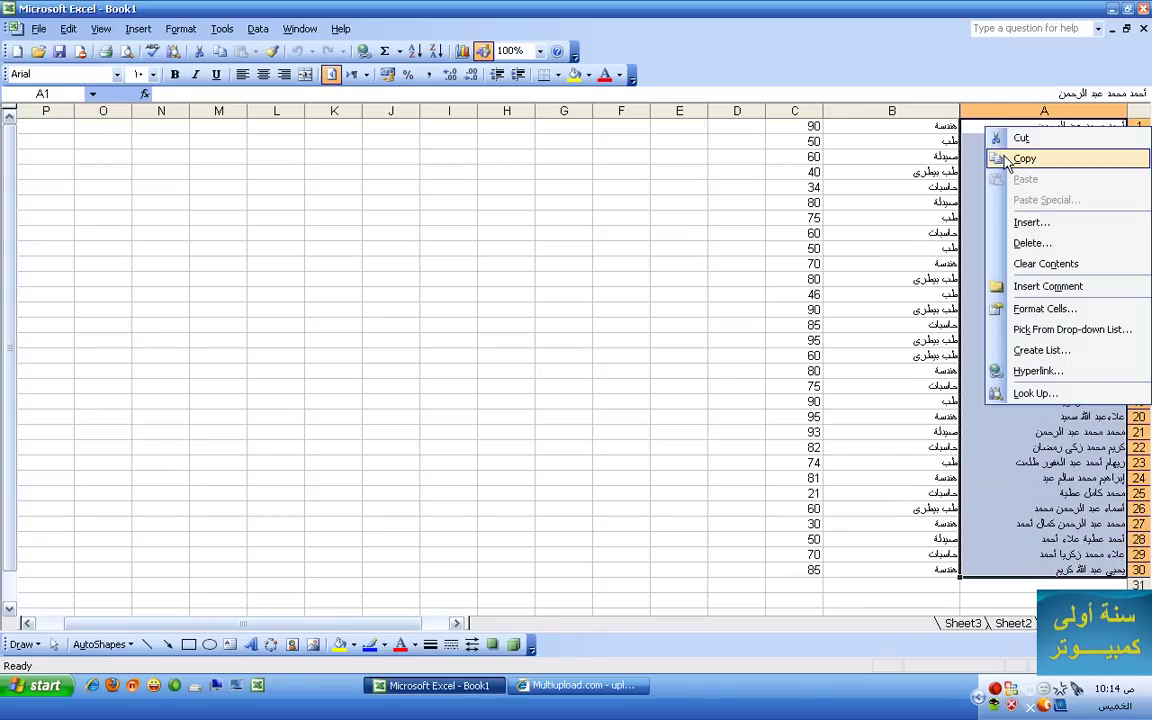
left_click(1024, 159)
left_click(1013, 623)
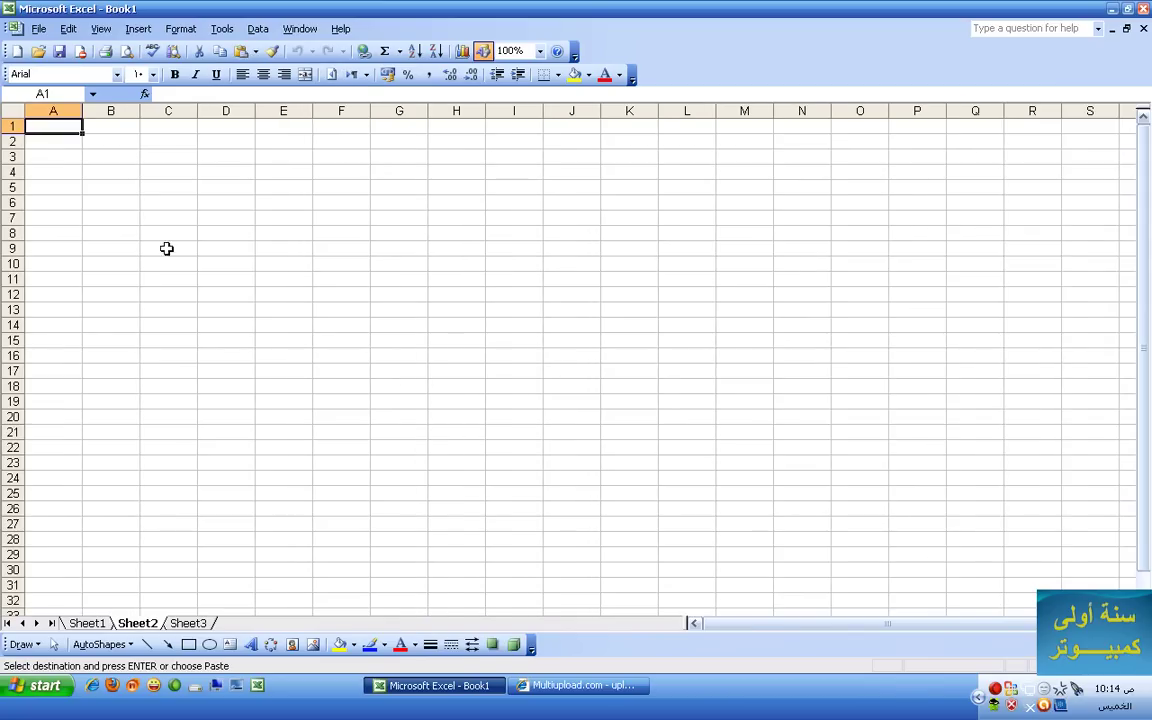
left_click(331, 74)
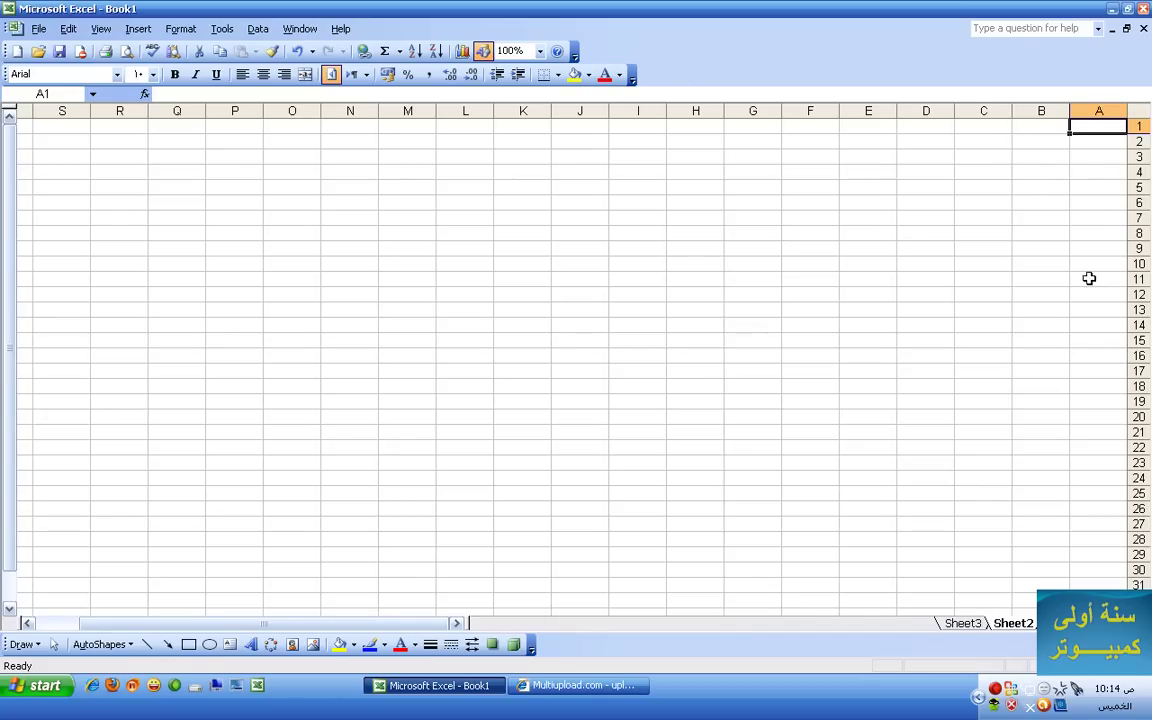
Step: Copy the names in A1:A30 of Sheet1 into Sheet2 starting at B4, and widen column B to fit them
left_click(1033, 173)
right_click(1033, 173)
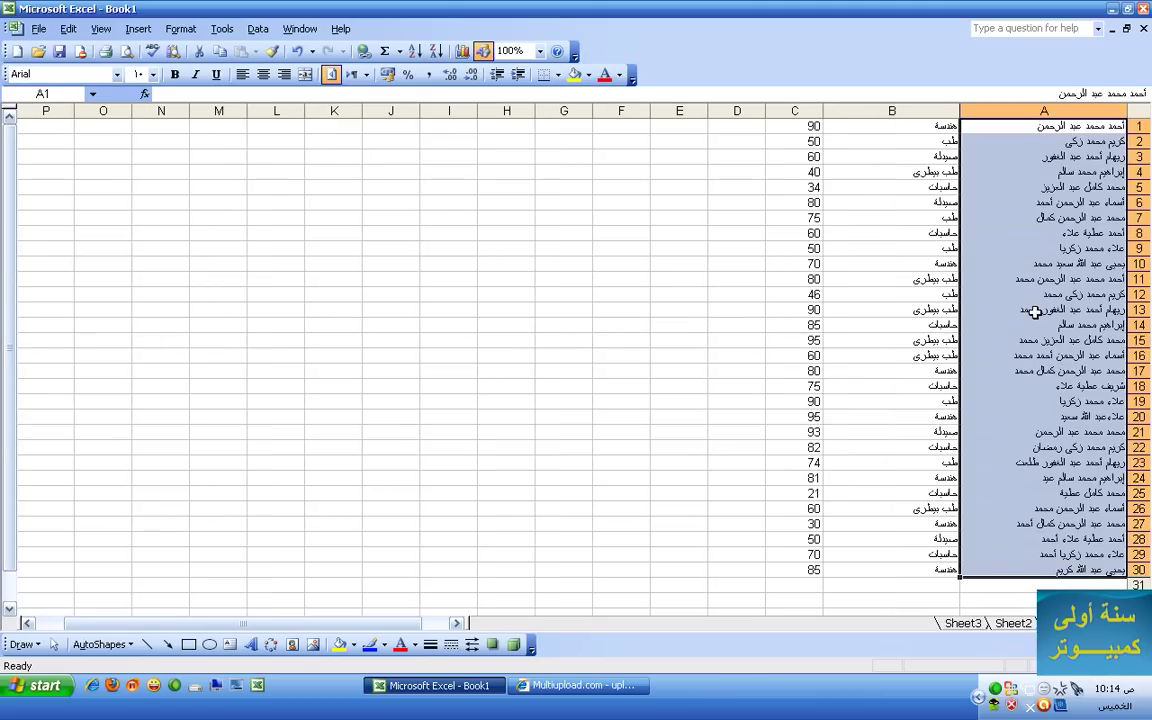
right_click(1033, 311)
left_click(1027, 345)
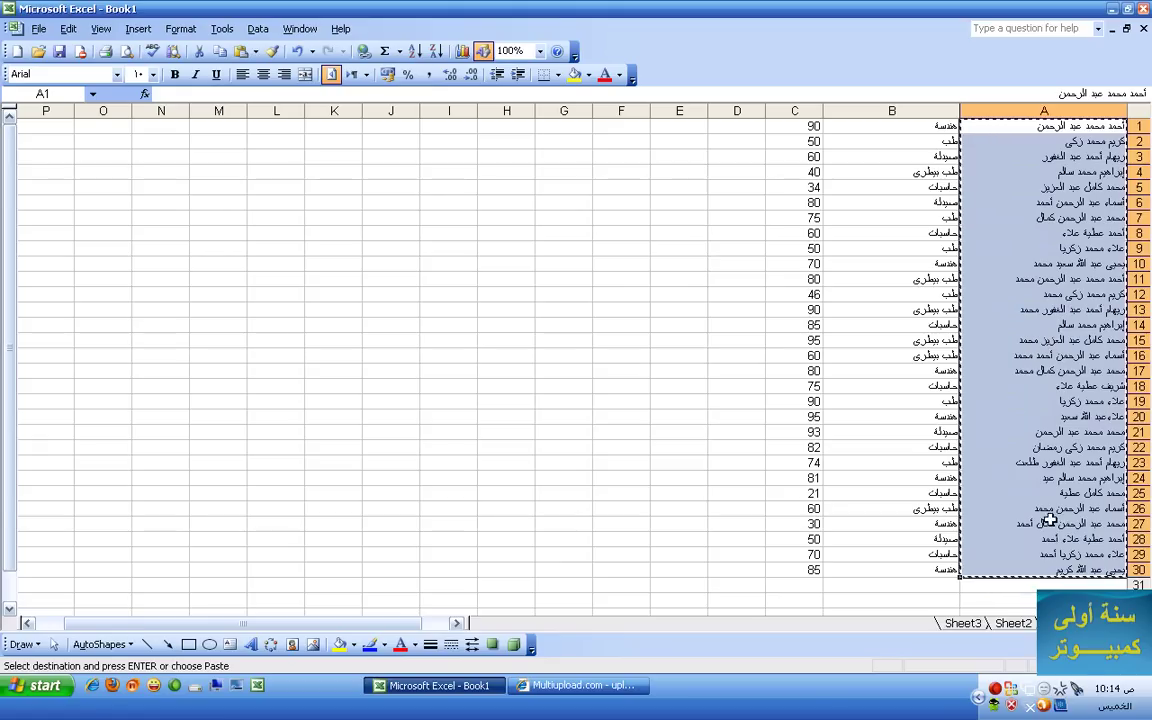
left_click(1015, 626)
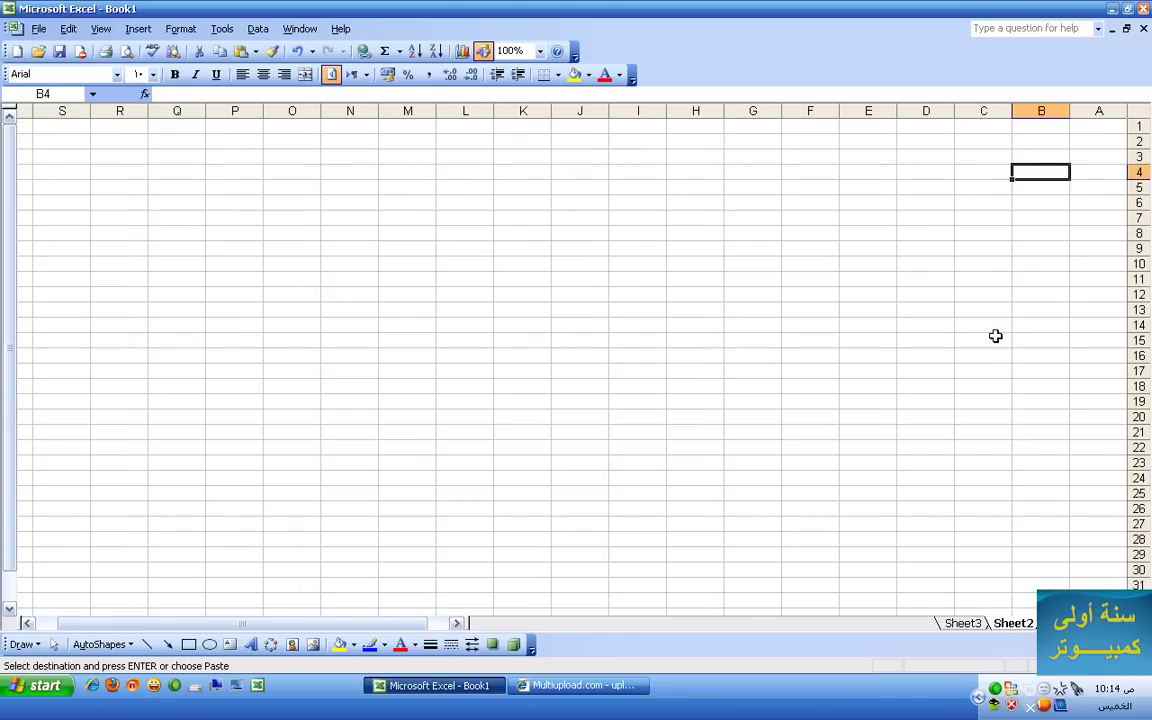
right_click(1038, 177)
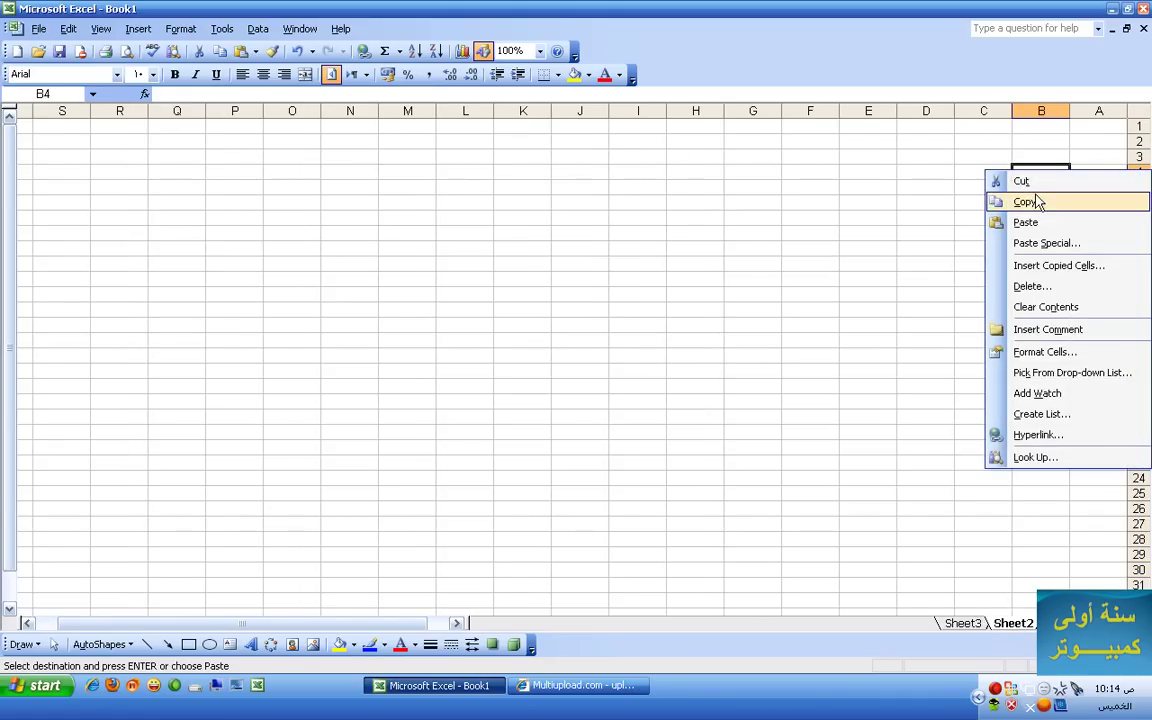
left_click(1034, 221)
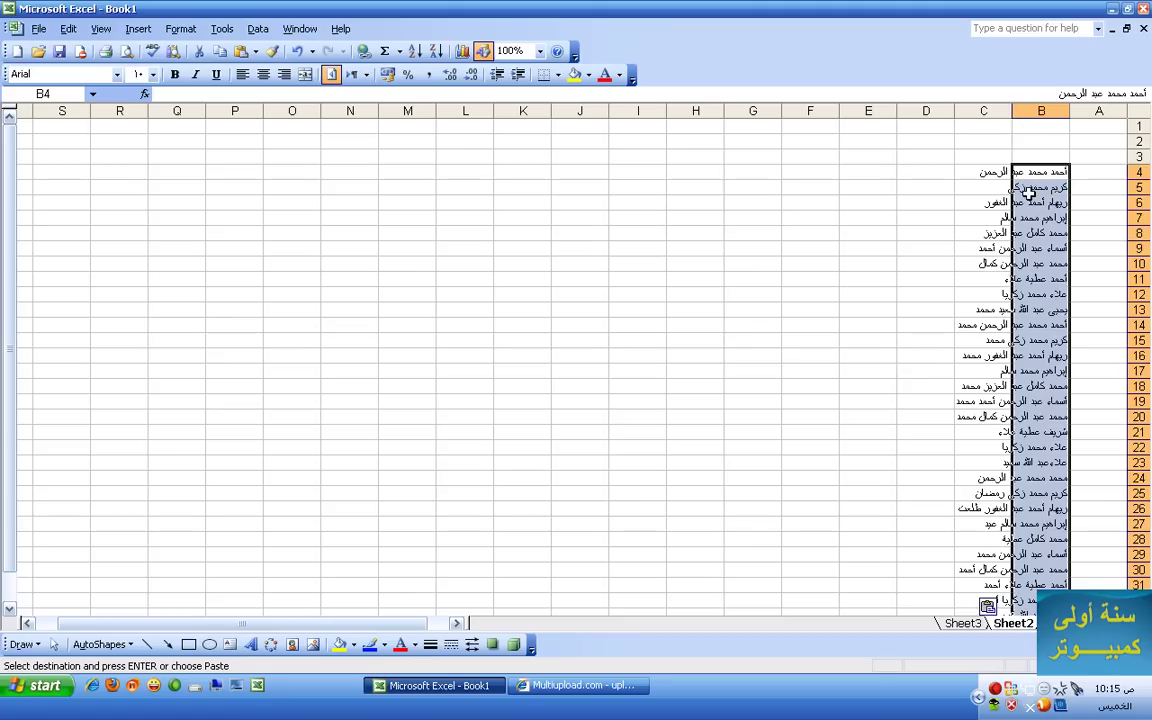
left_click_drag(1011, 111, 930, 111)
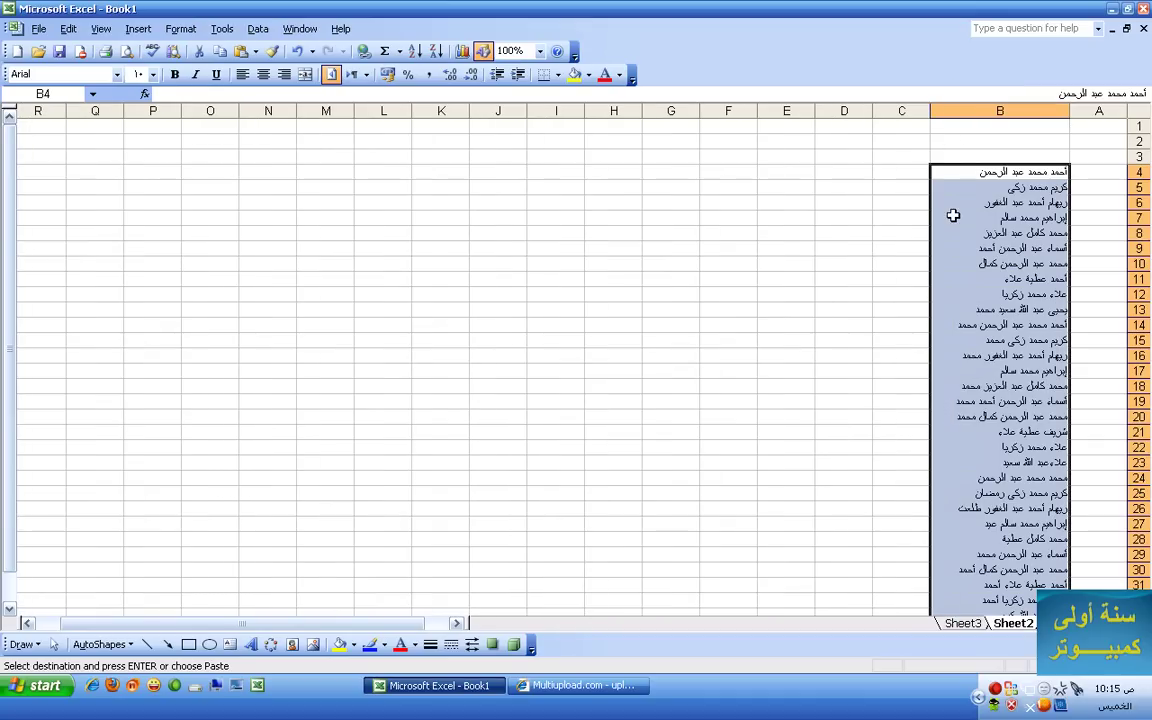
Step: Enter the header "اسم الشخص" in B3 and the header "المسلسل" in A3
left_click(1062, 157)
type("اسم")
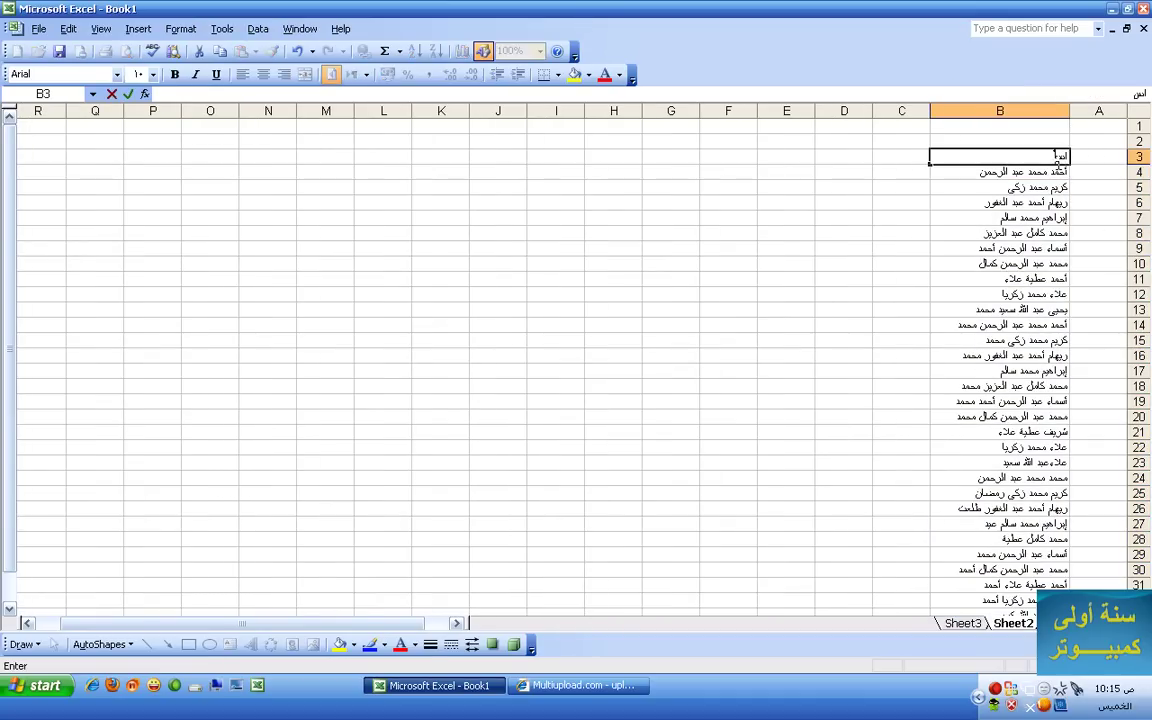
type(" الشخص")
left_click(1091, 159)
type("ال")
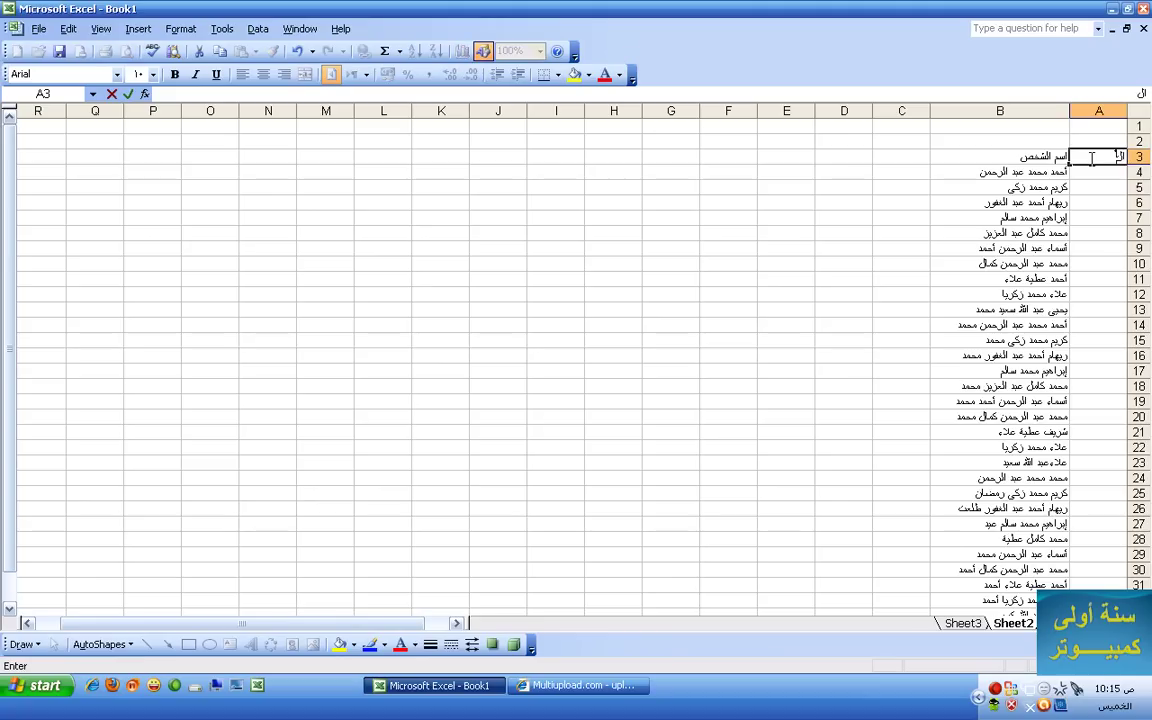
type("مسلسل")
Step: Enter the serial numbers 1, 2 and 3 in cells A4 to A6
left_click(1092, 172)
type("1")
key("Return")
type("0.2")
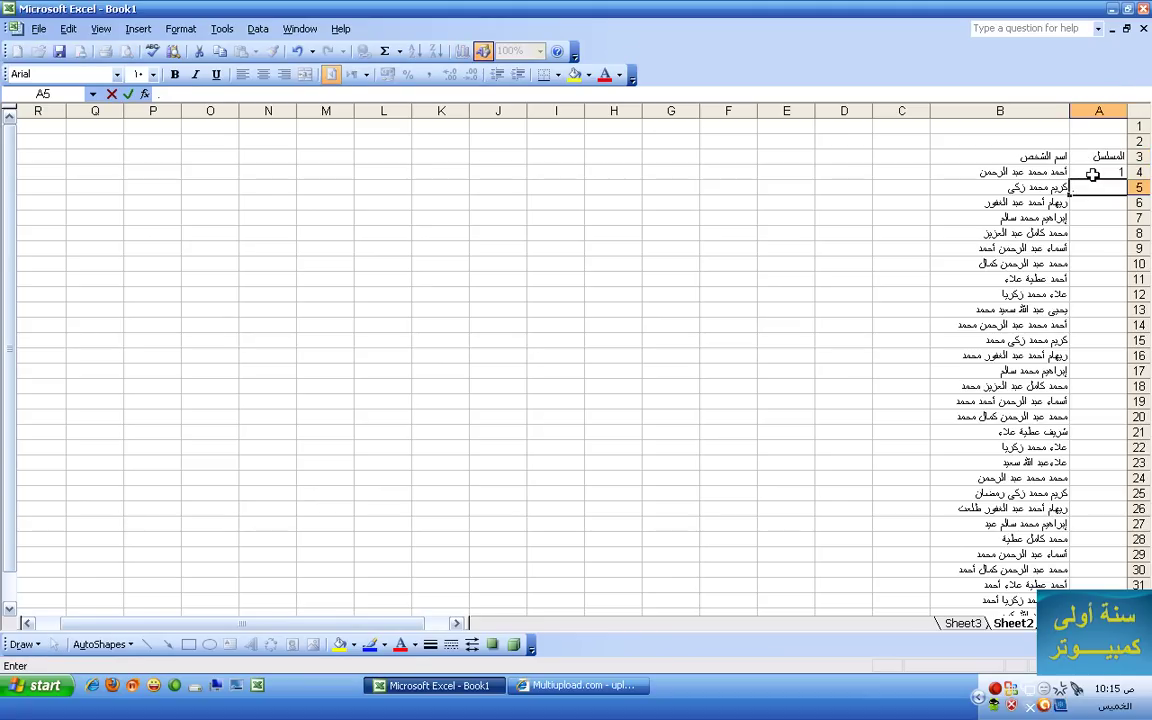
key("Return")
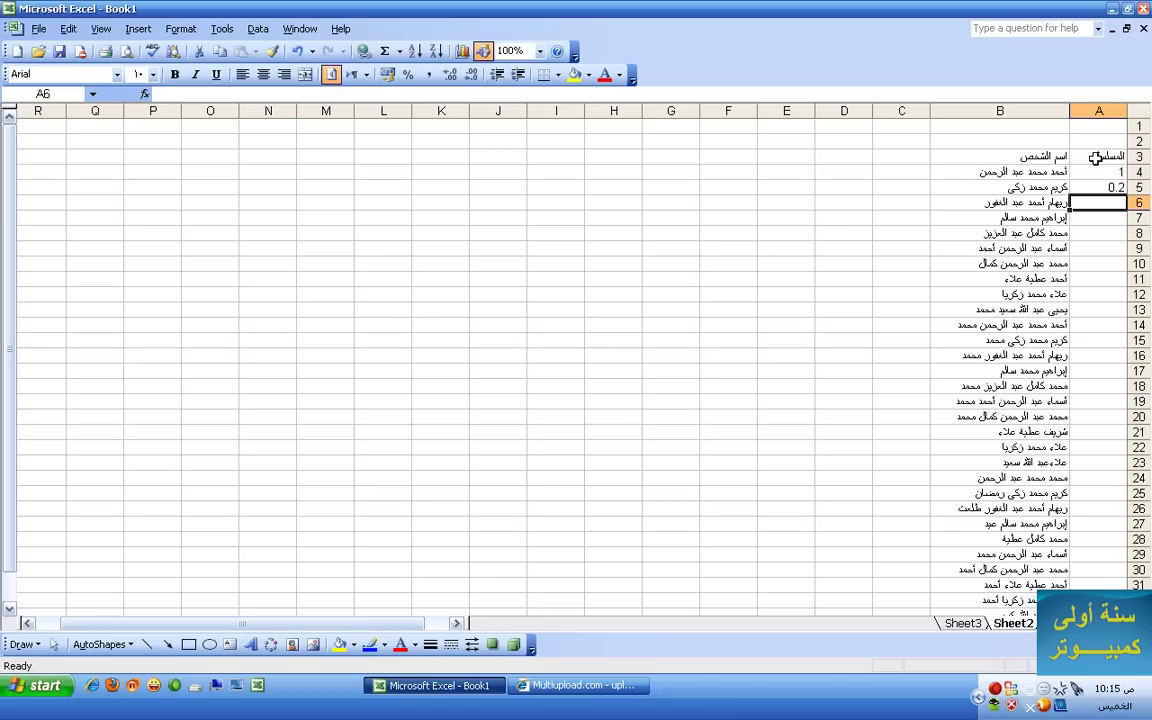
left_click(1097, 188)
type("2")
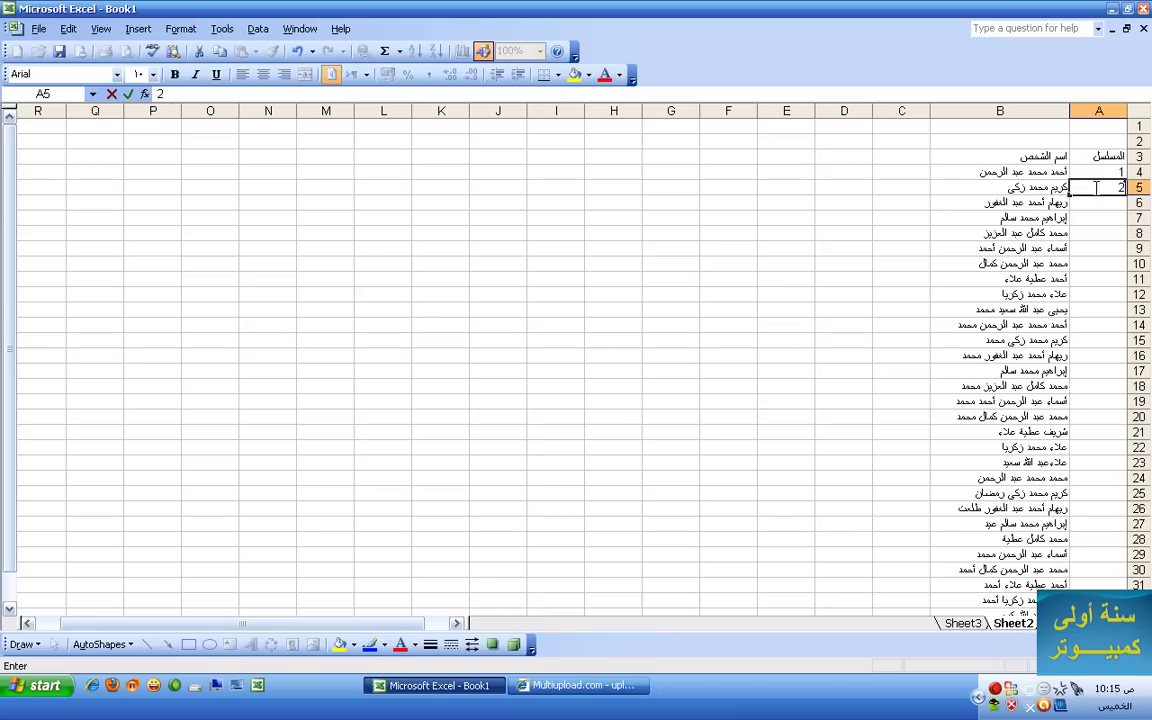
key("Return")
left_click_drag(1096, 175, 1098, 196)
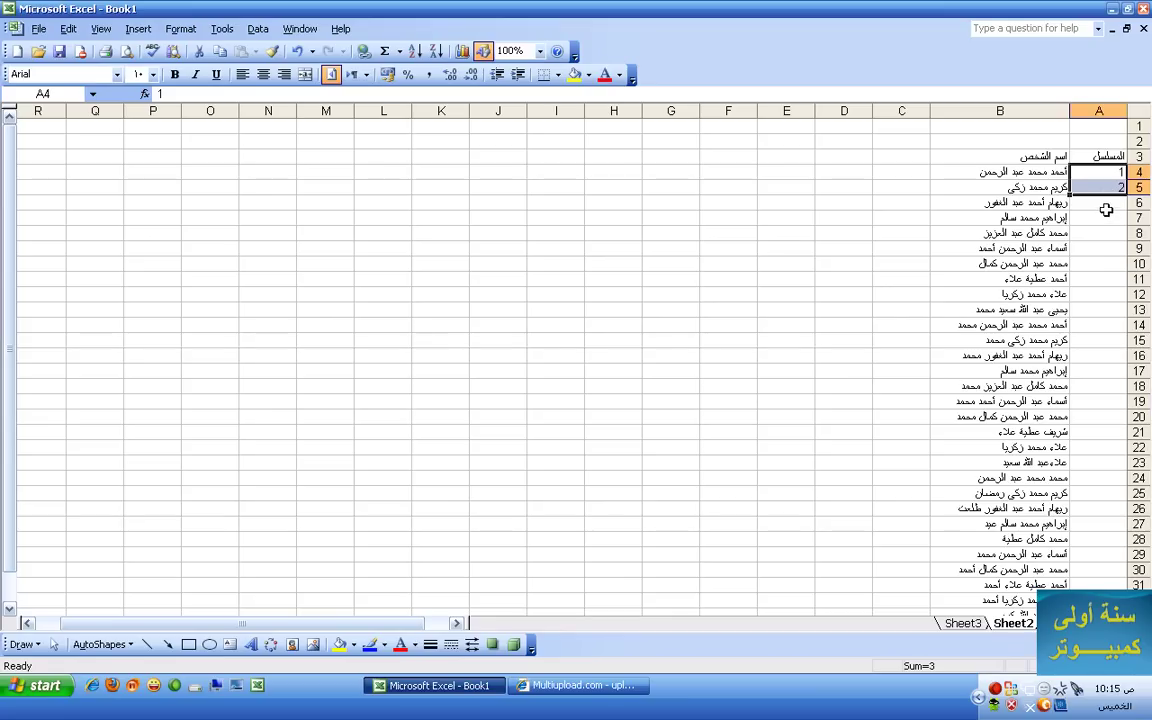
left_click(1108, 205)
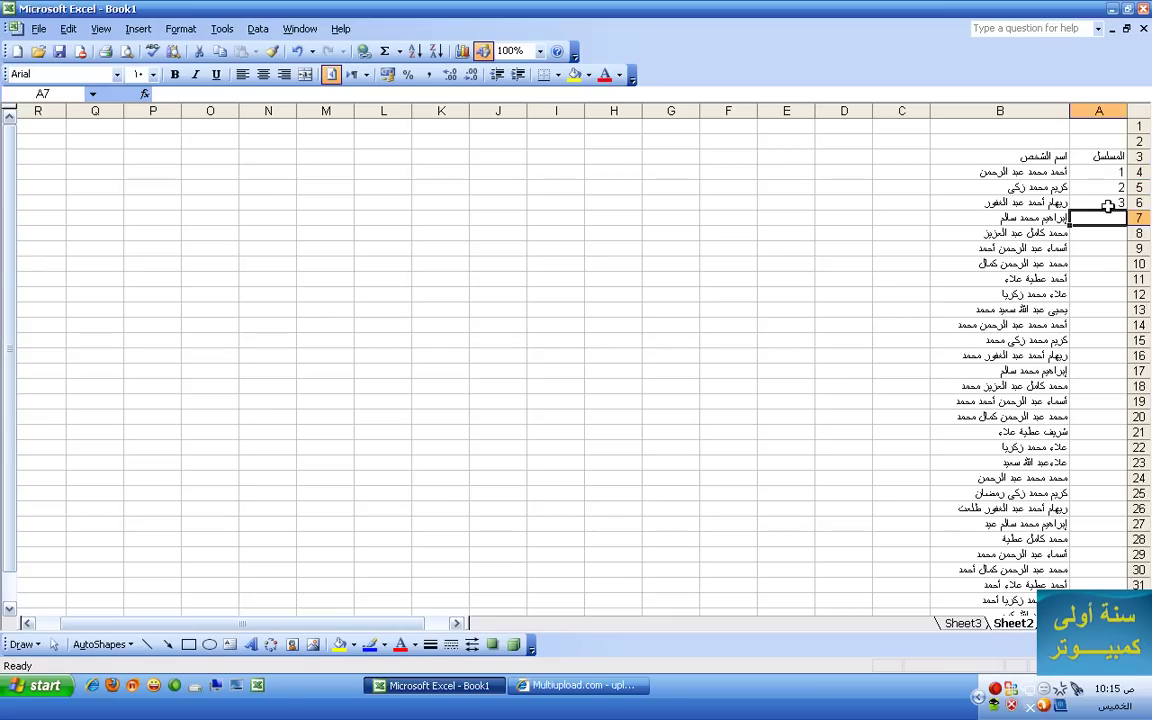
Step: Extend the number series from A4:A6 down column A alongside the list of names
left_click_drag(1103, 170, 1071, 207)
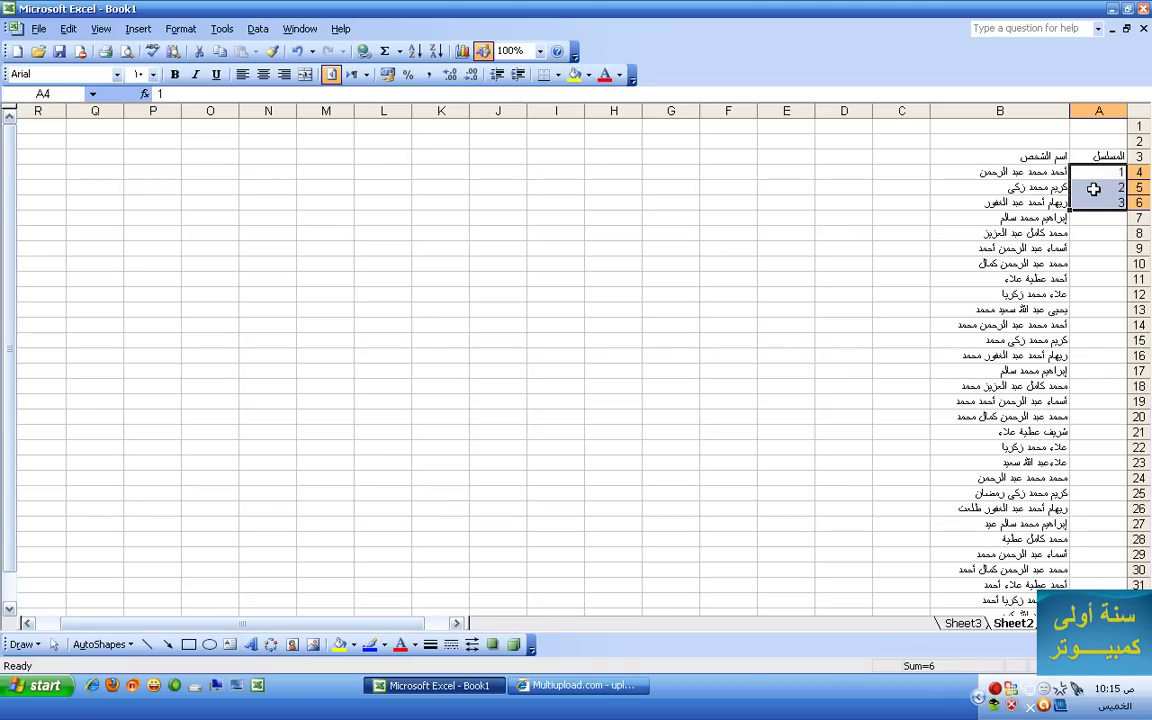
left_click_drag(1071, 210, 1082, 544)
left_click(1028, 493)
scroll(1028, 492, "up", 2)
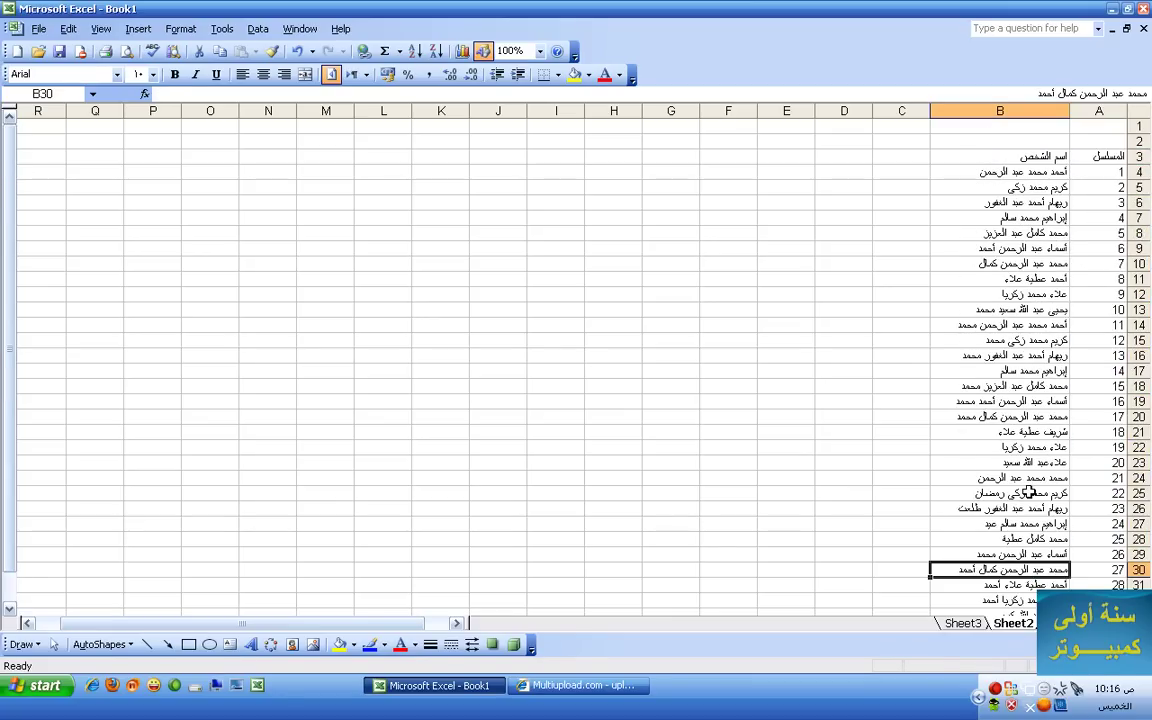
Step: Enter the headers "مجال العمل" in C3 and "درجة الامتحان" in D3, and widen their columns to fit
left_click(904, 158)
type("ال العمل")
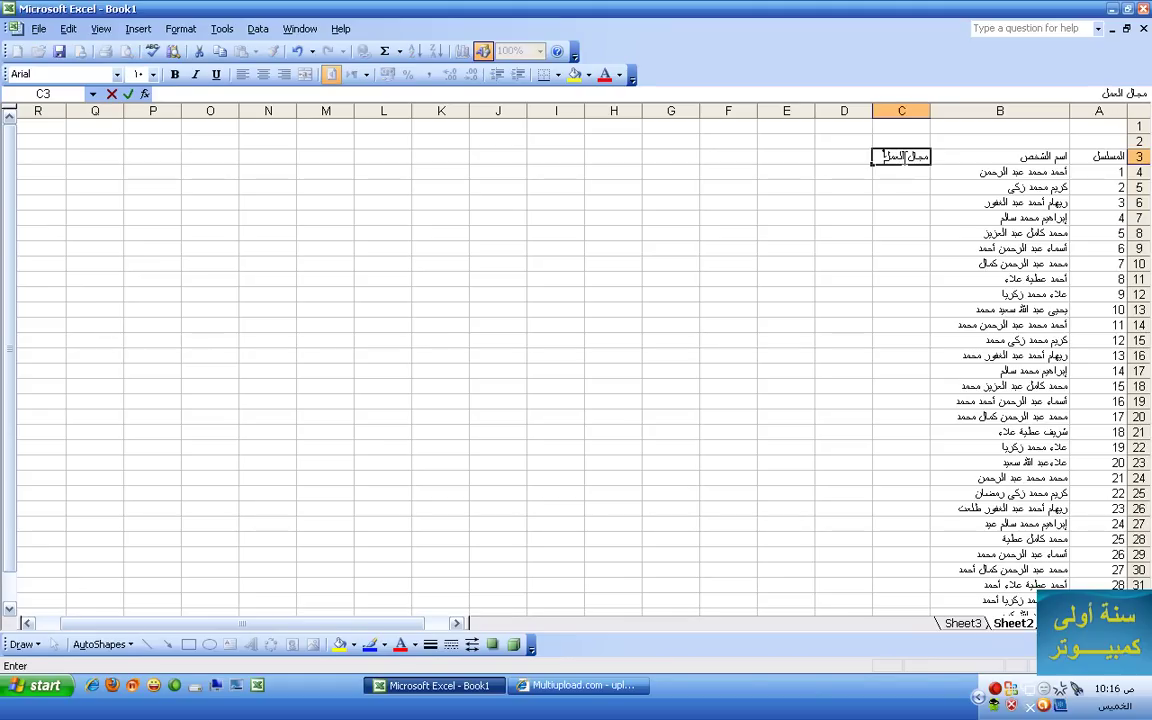
key("Tab")
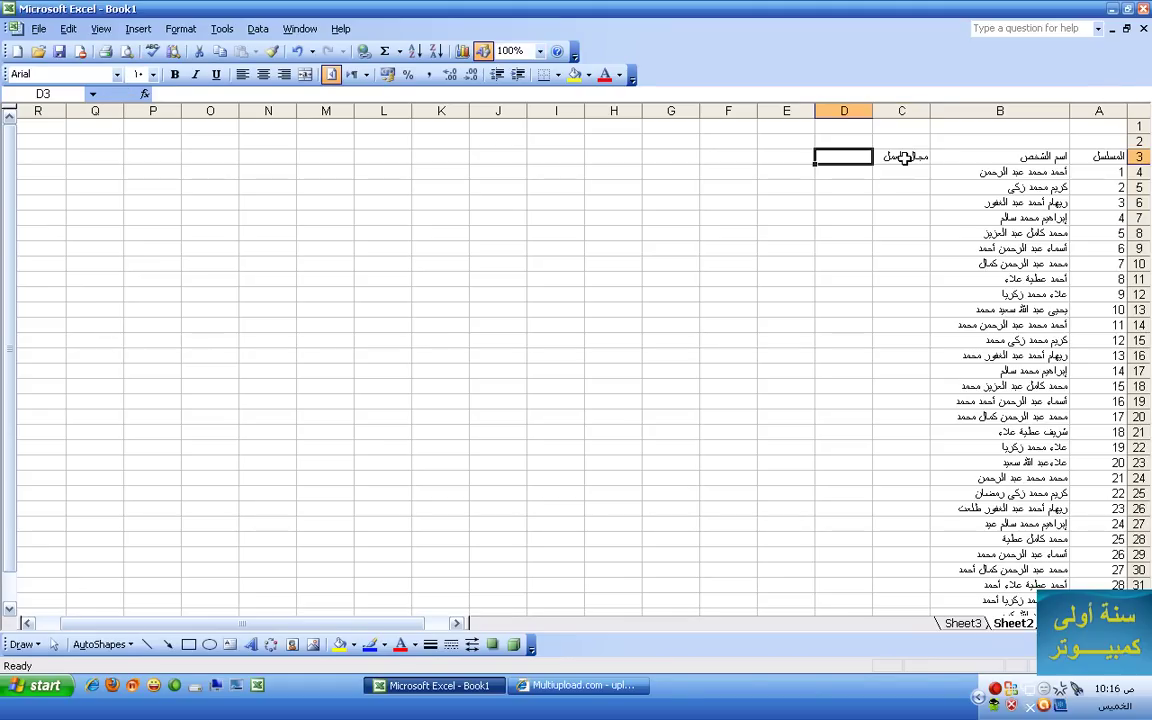
type("ا")
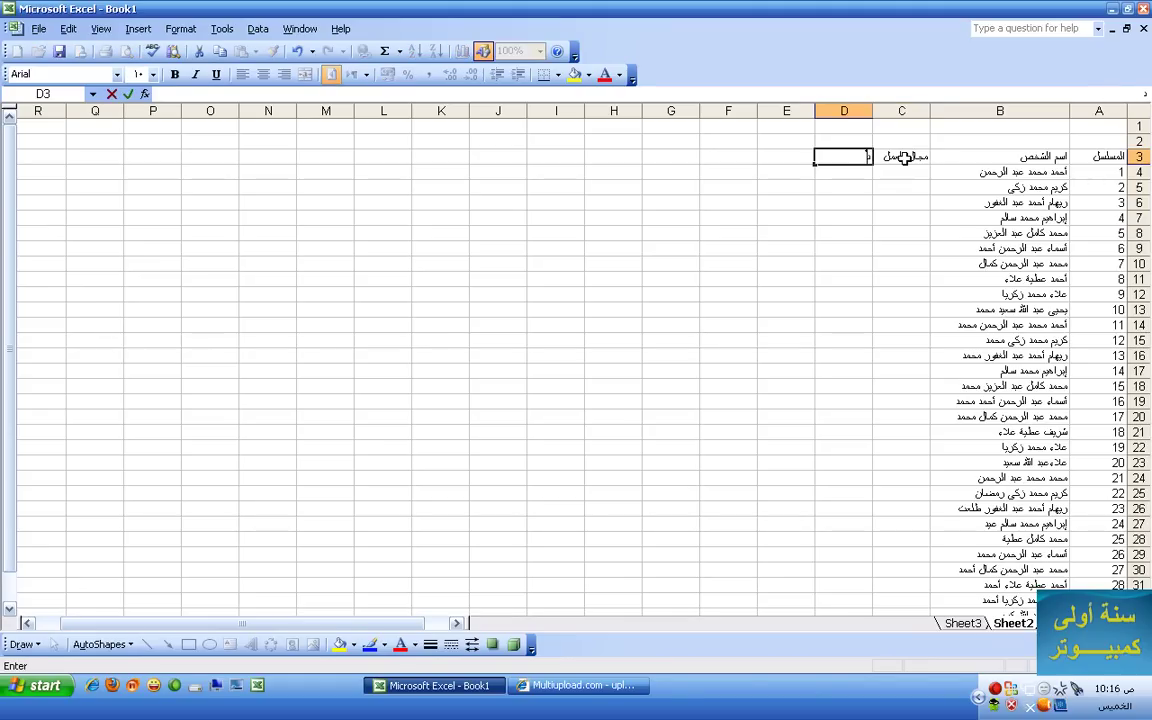
type("رجة الامتحان")
key("F2")
left_click_drag(815, 111, 786, 111)
left_click(810, 121)
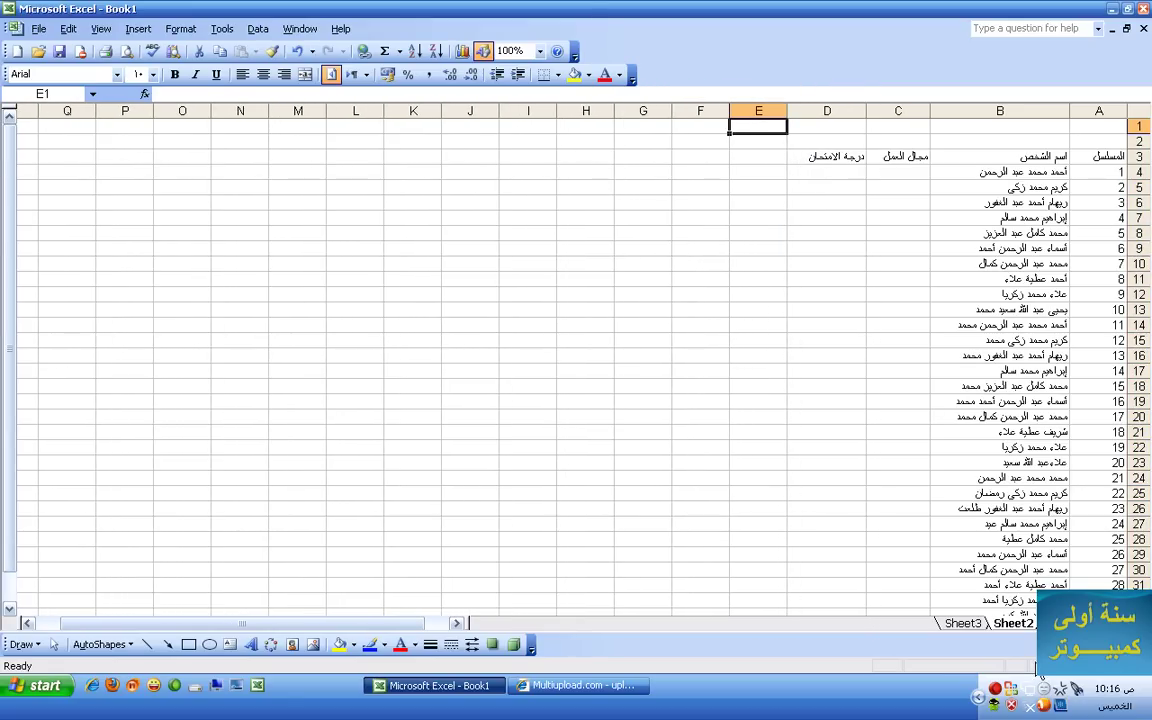
Step: Copy the work fields in B1:B30 of Sheet1 into Sheet2 starting at C4
left_click(1060, 623)
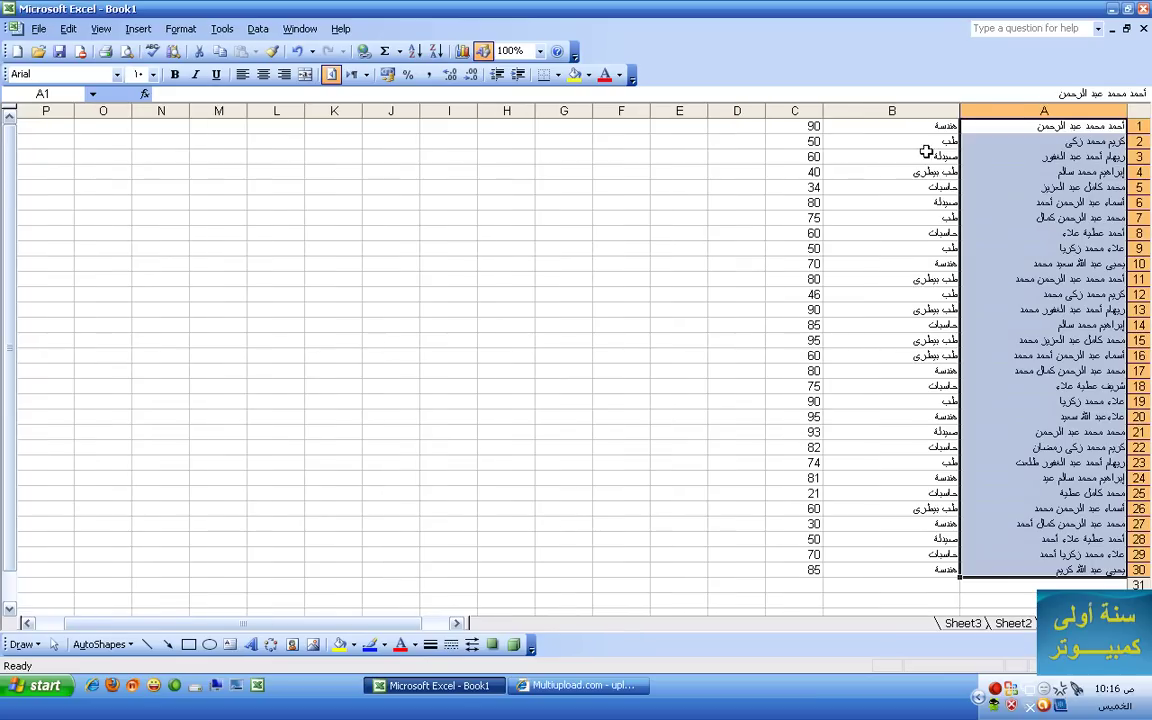
left_click_drag(913, 131, 918, 575)
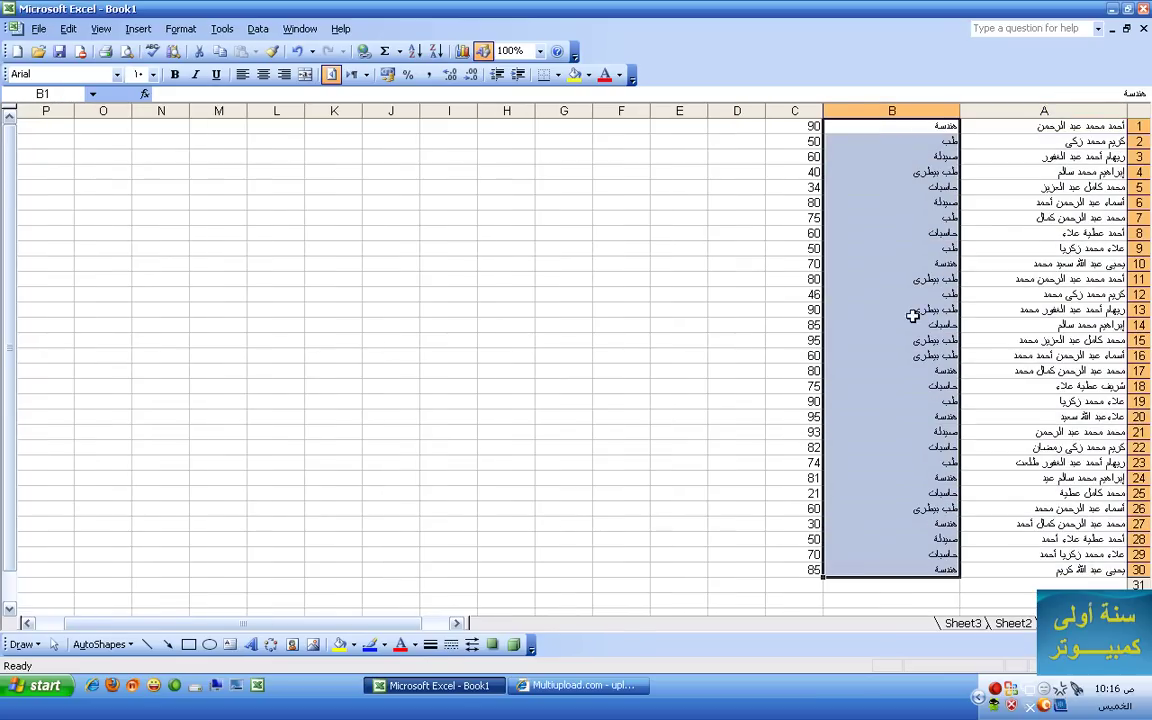
right_click(910, 302)
left_click(946, 315)
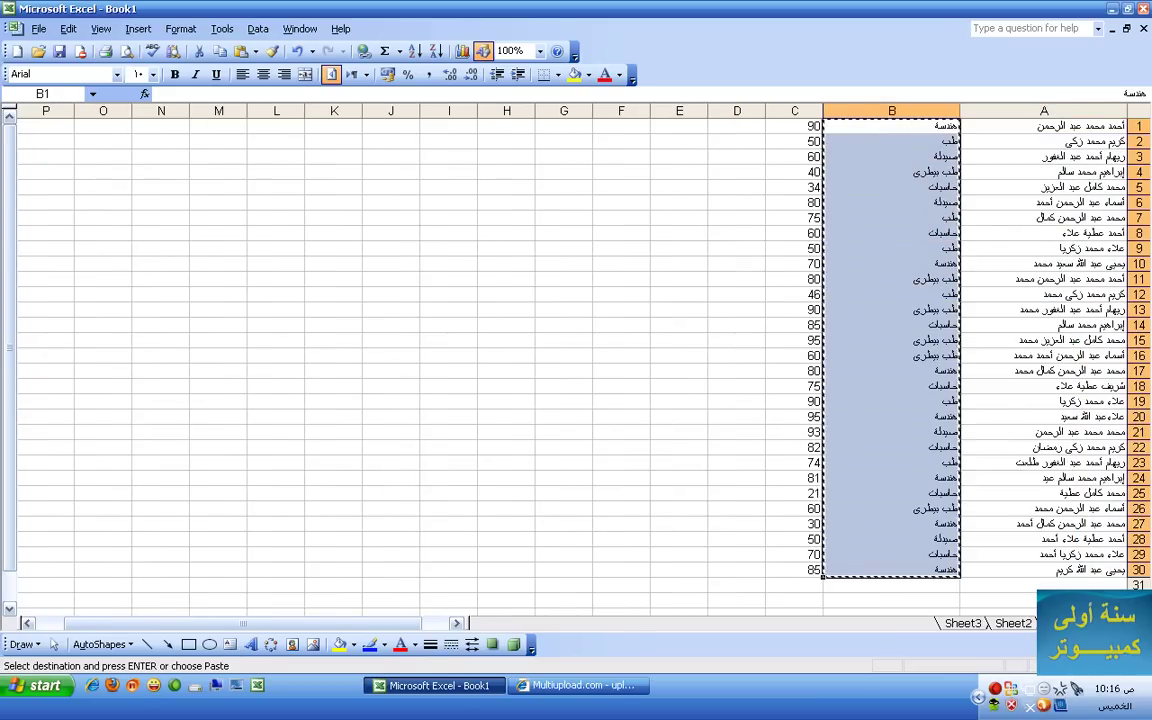
left_click(1012, 623)
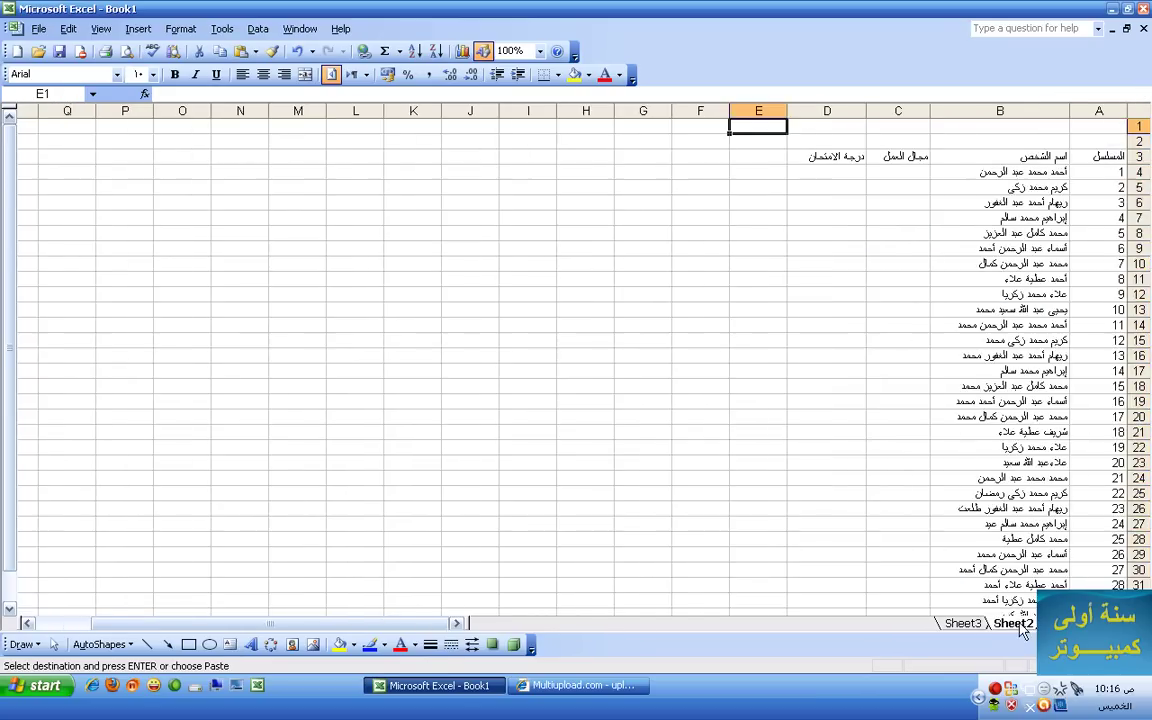
right_click(893, 176)
left_click(934, 230)
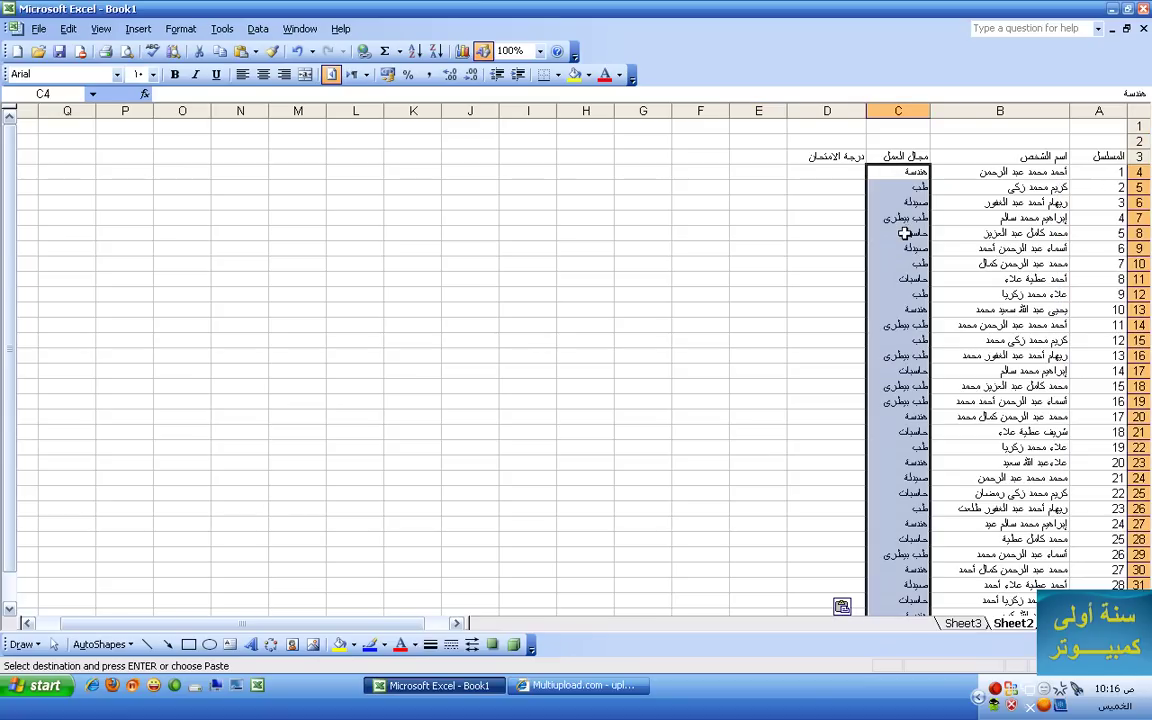
Step: Copy the exam scores in C1:C30 of Sheet1 into Sheet2 starting at D4
left_click(1062, 623)
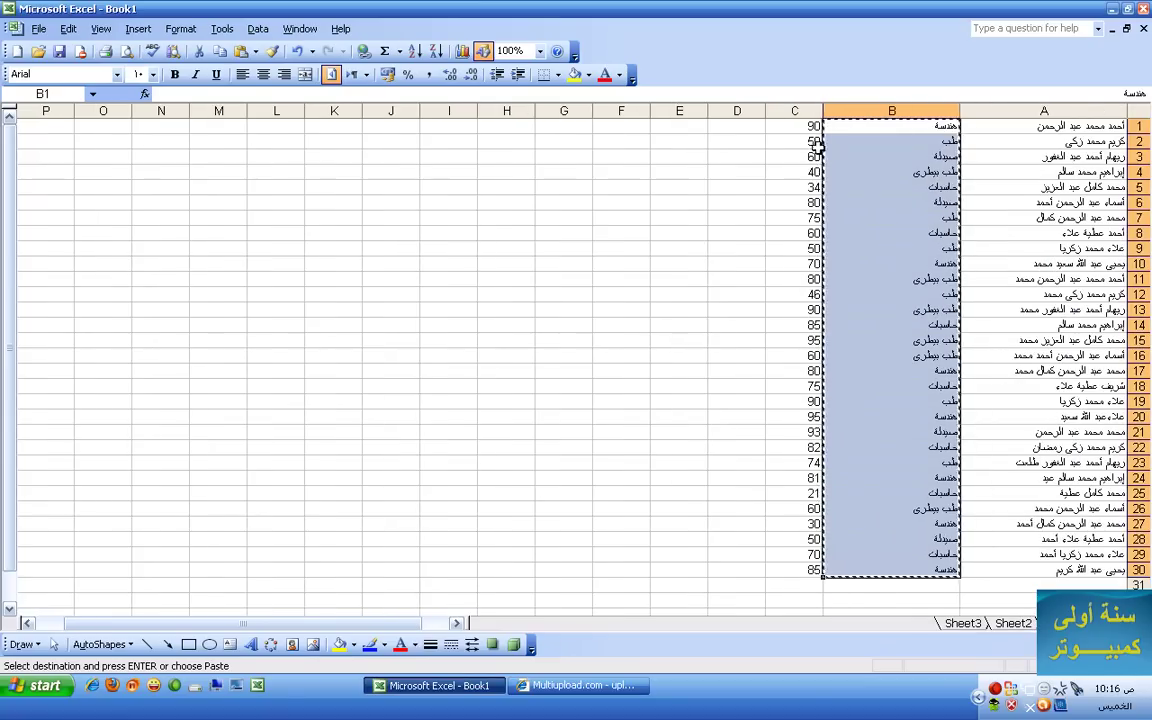
left_click_drag(805, 141, 813, 570)
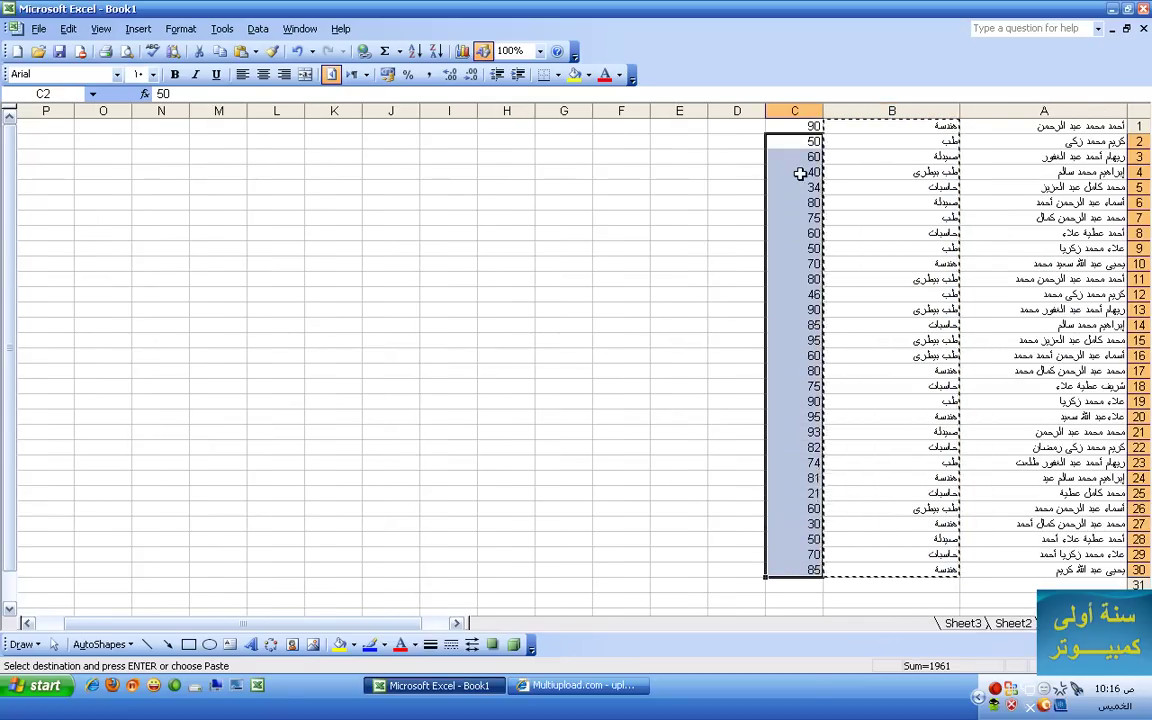
left_click(802, 128)
left_click_drag(802, 128, 805, 568)
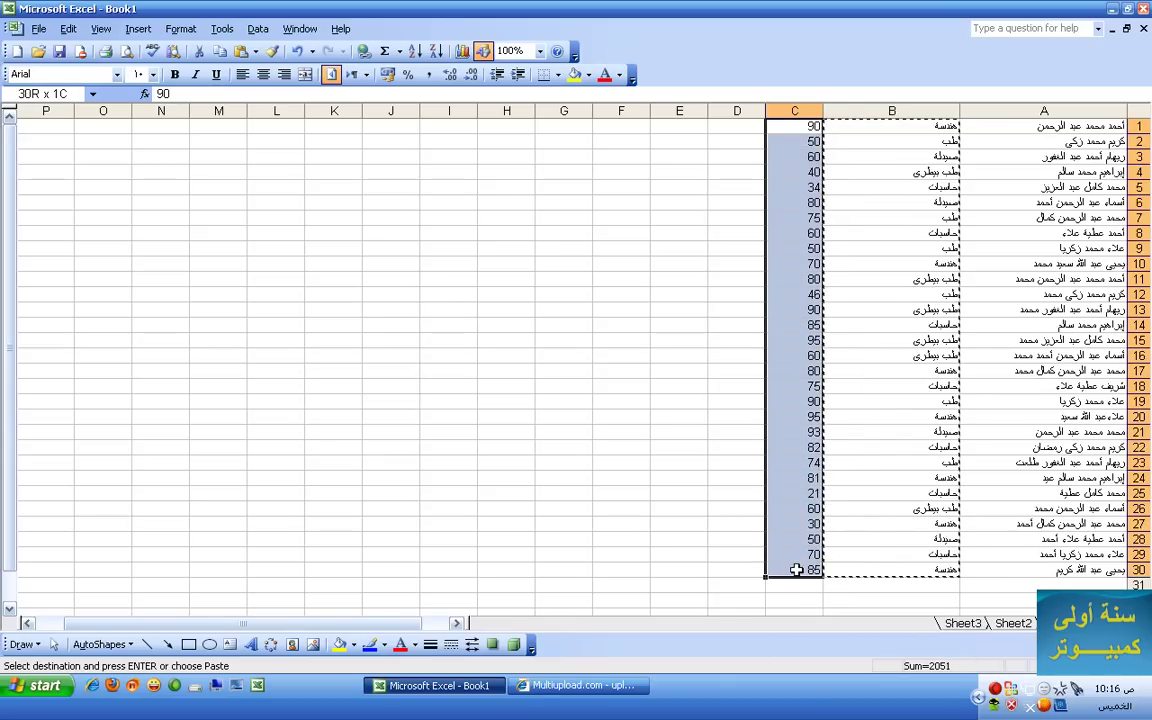
right_click(805, 504)
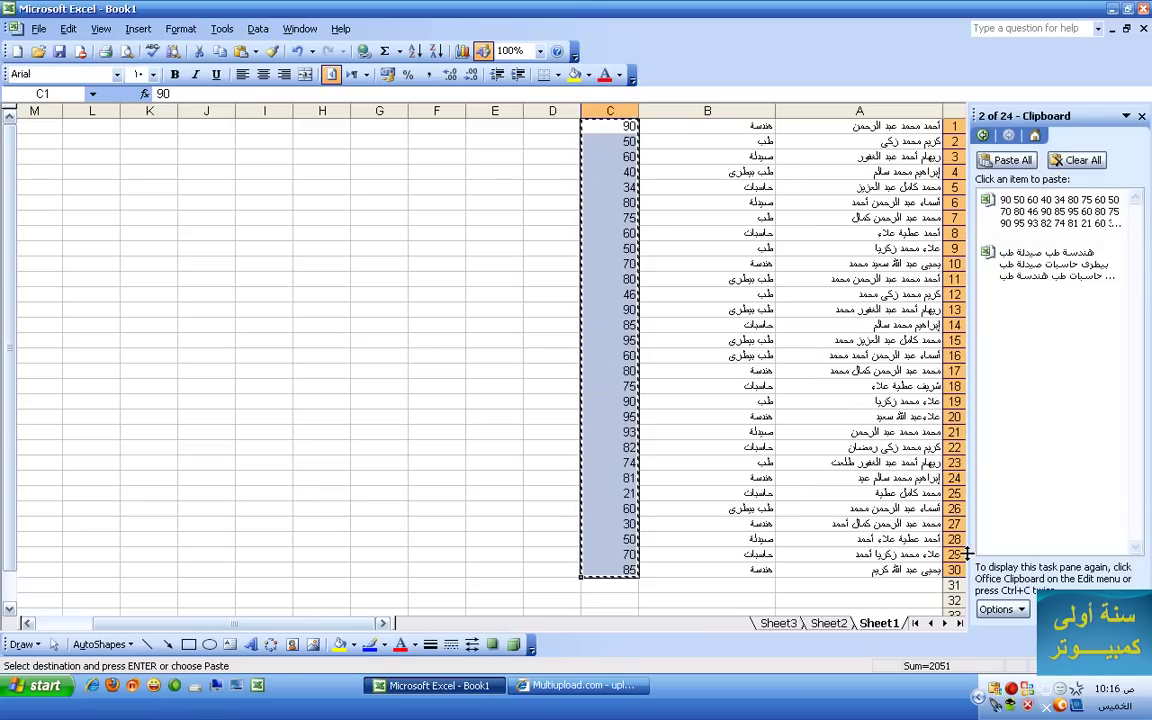
left_click(1140, 118)
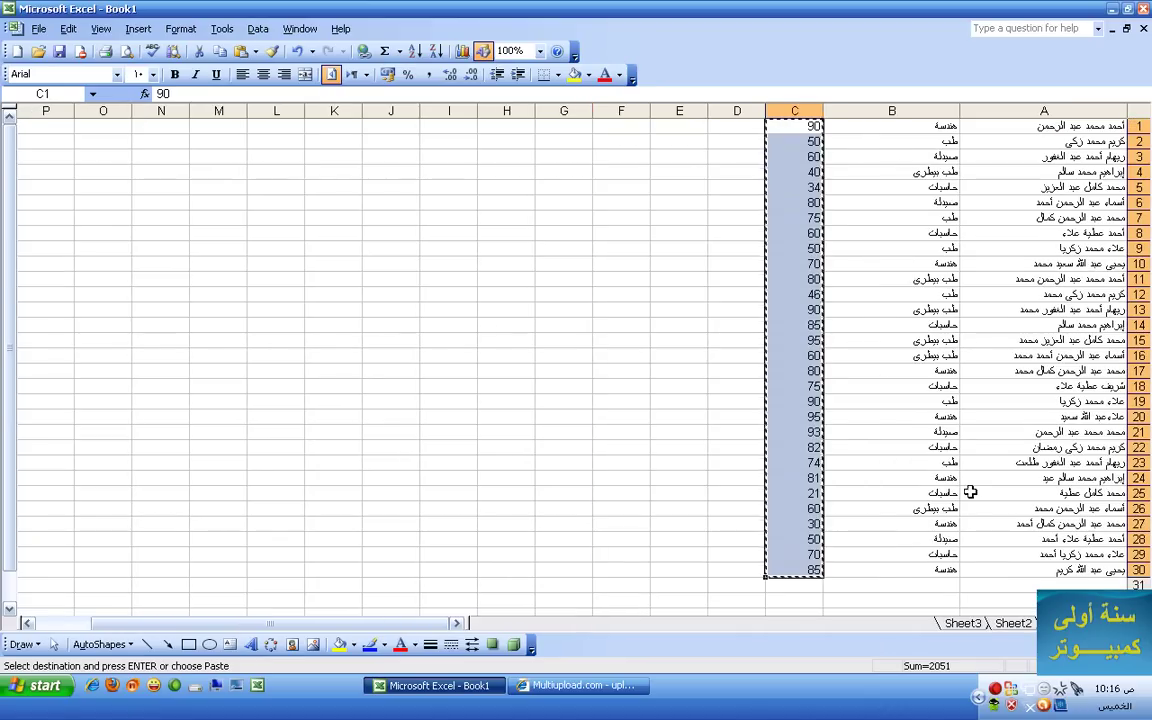
left_click(1014, 624)
right_click(836, 174)
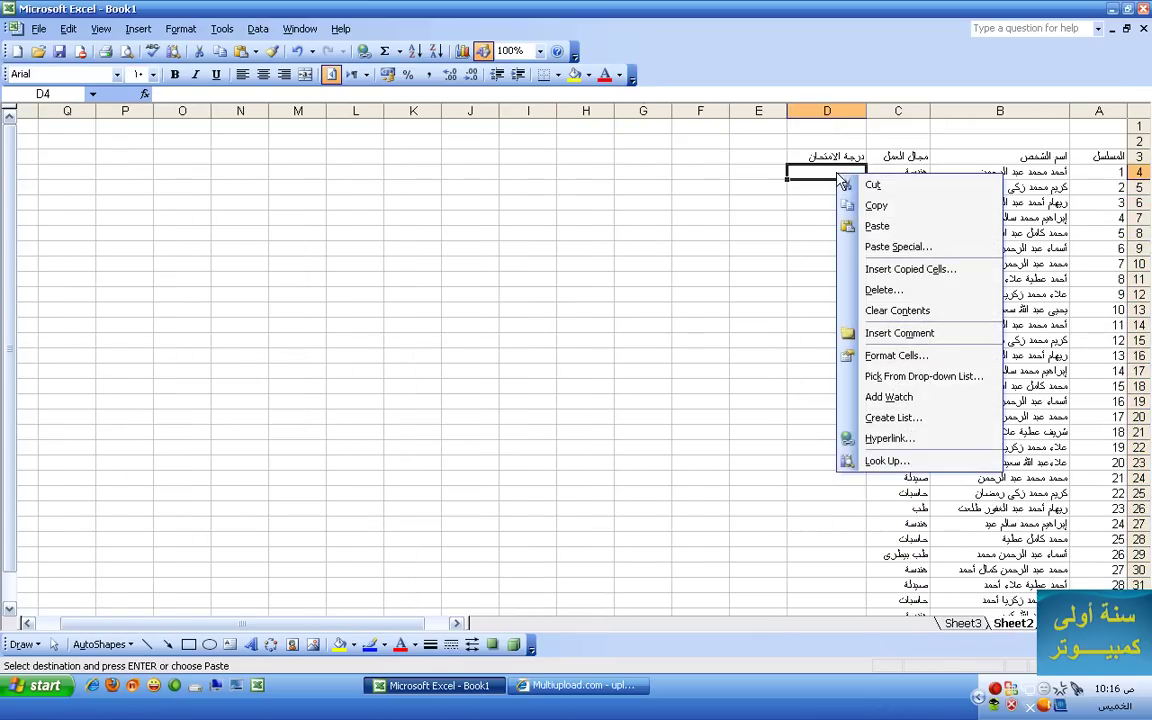
left_click(846, 225)
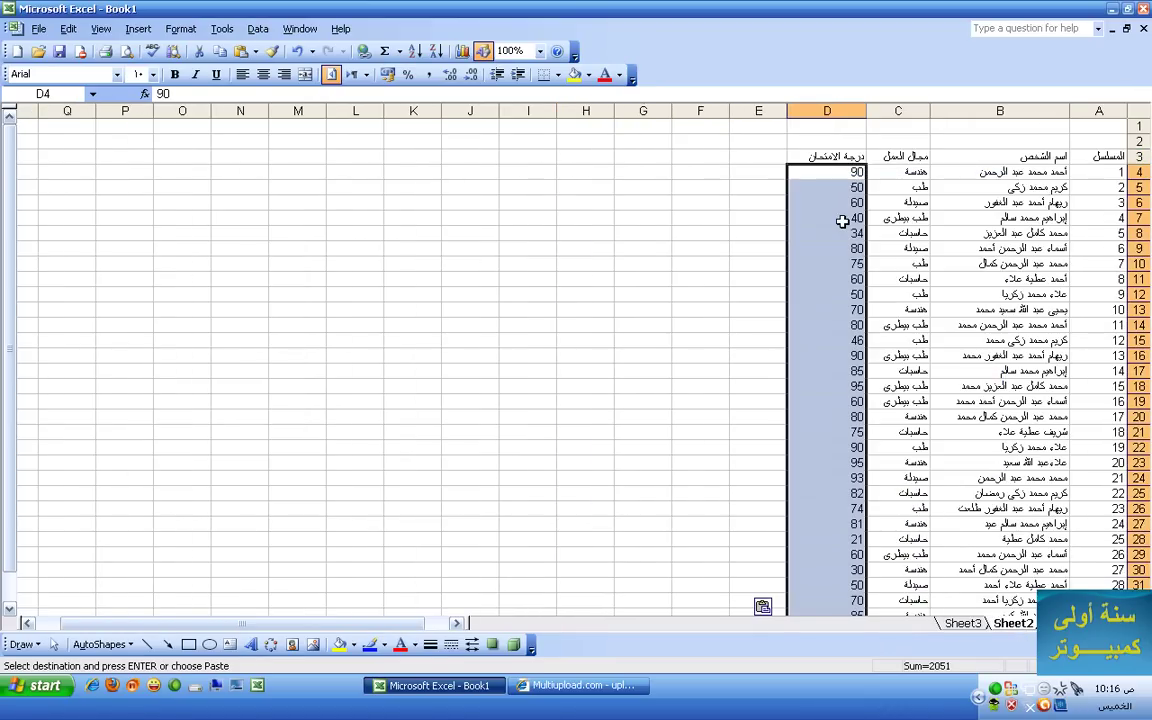
scroll(705, 368, "down", 1)
left_click(681, 386)
scroll(678, 388, "up", 1)
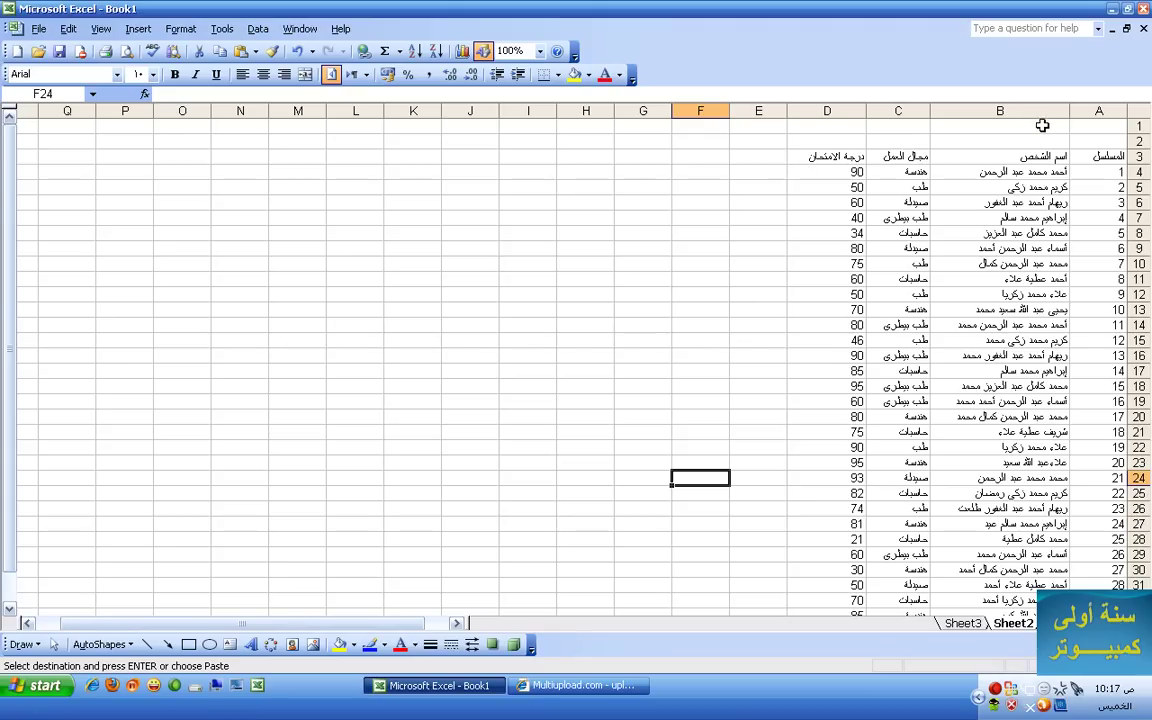
Step: Merge and center A1:E2 and enter the title "كشف بأسماء الأشخاص الذين خضعوا للاختبار" in it
left_click_drag(1092, 122, 772, 137)
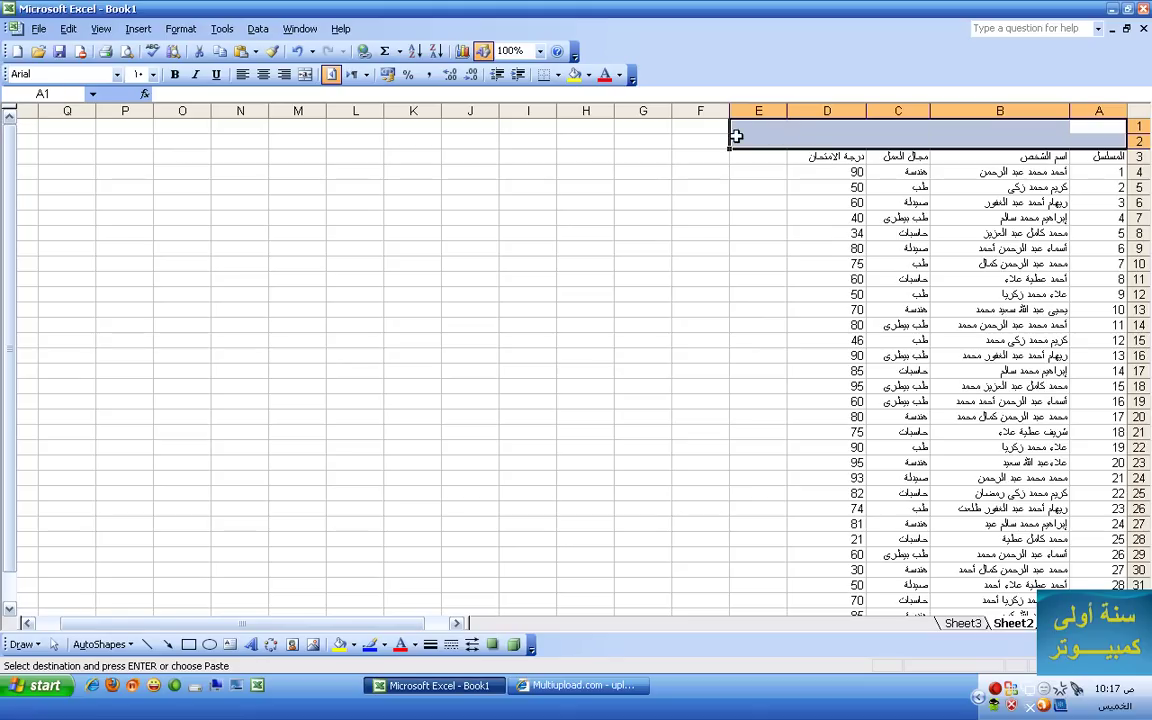
left_click(305, 75)
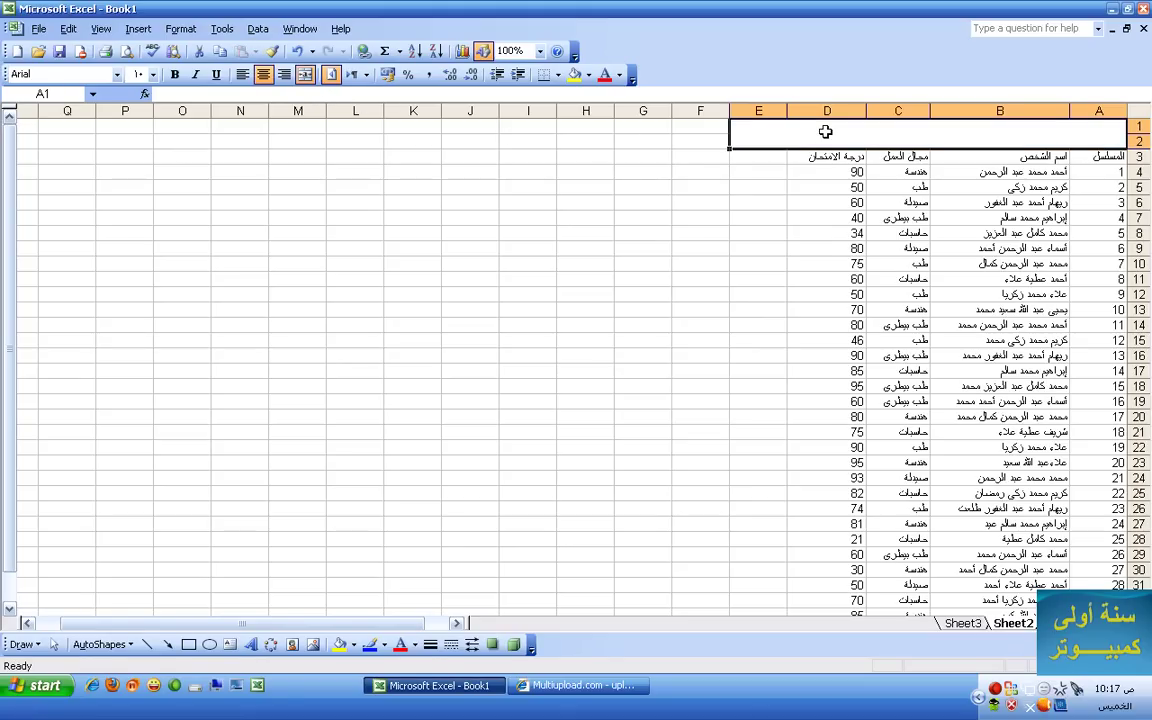
type("ك")
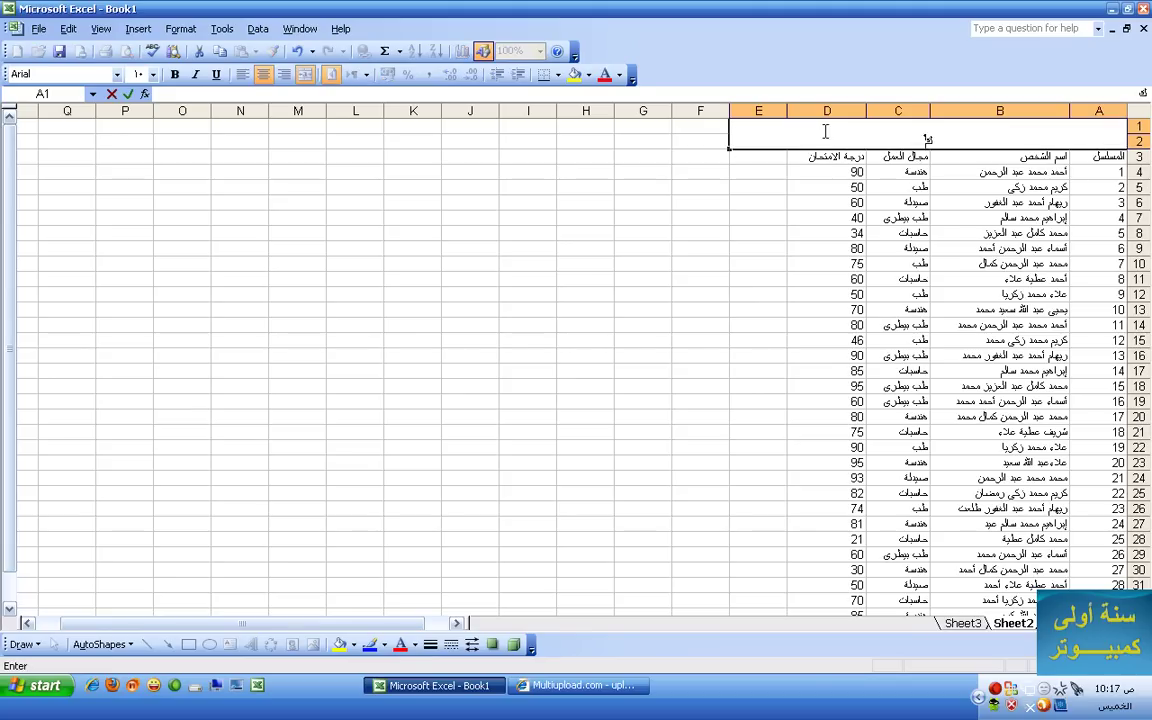
type("شف بأسماء الأشخاصين")
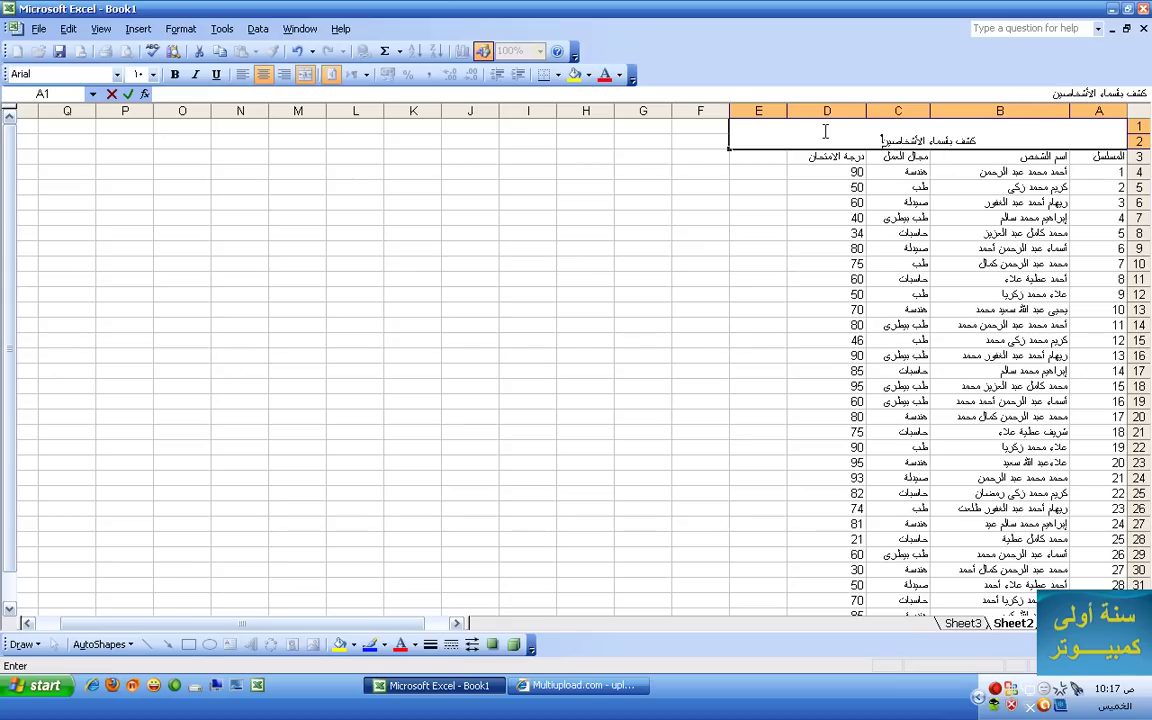
key("BackSpace")
key("BackSpace")
type("ال")
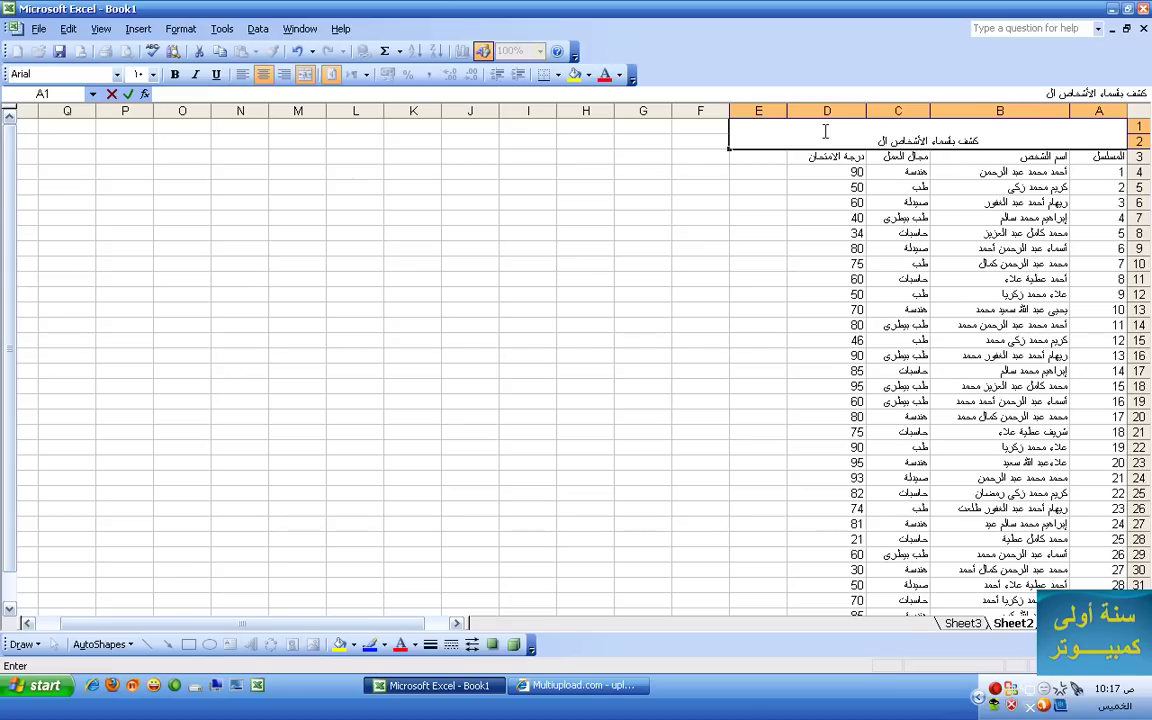
type("ذين خ")
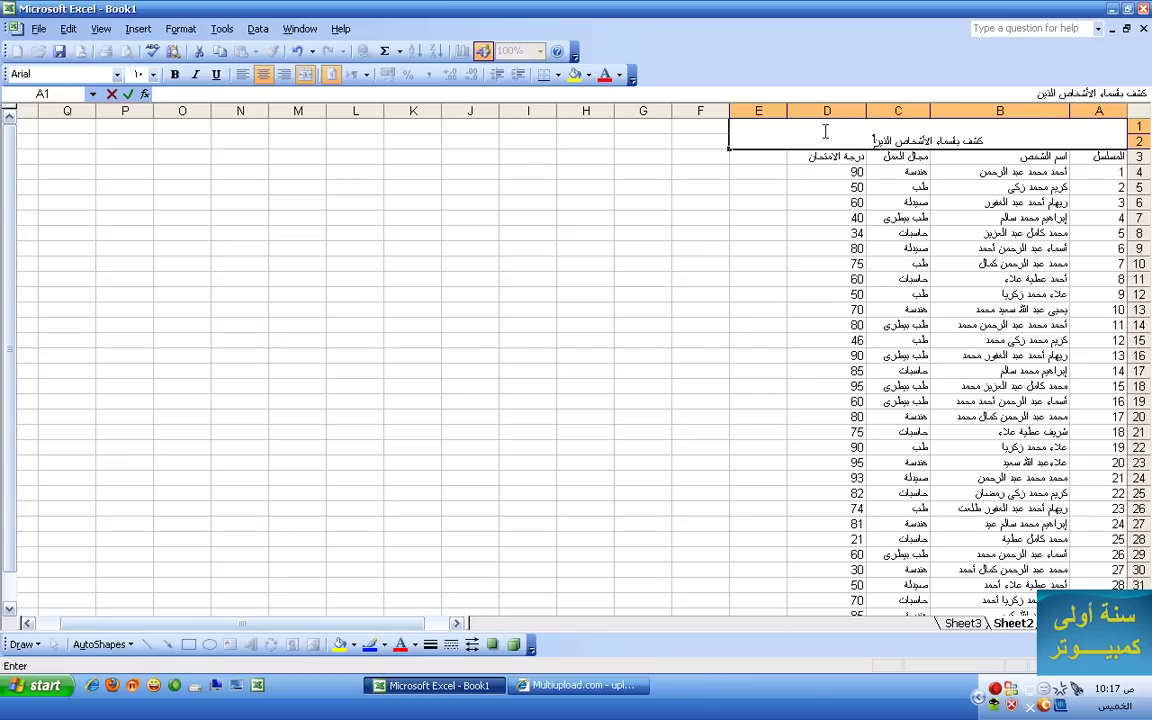
type("ضعوا للاختبار")
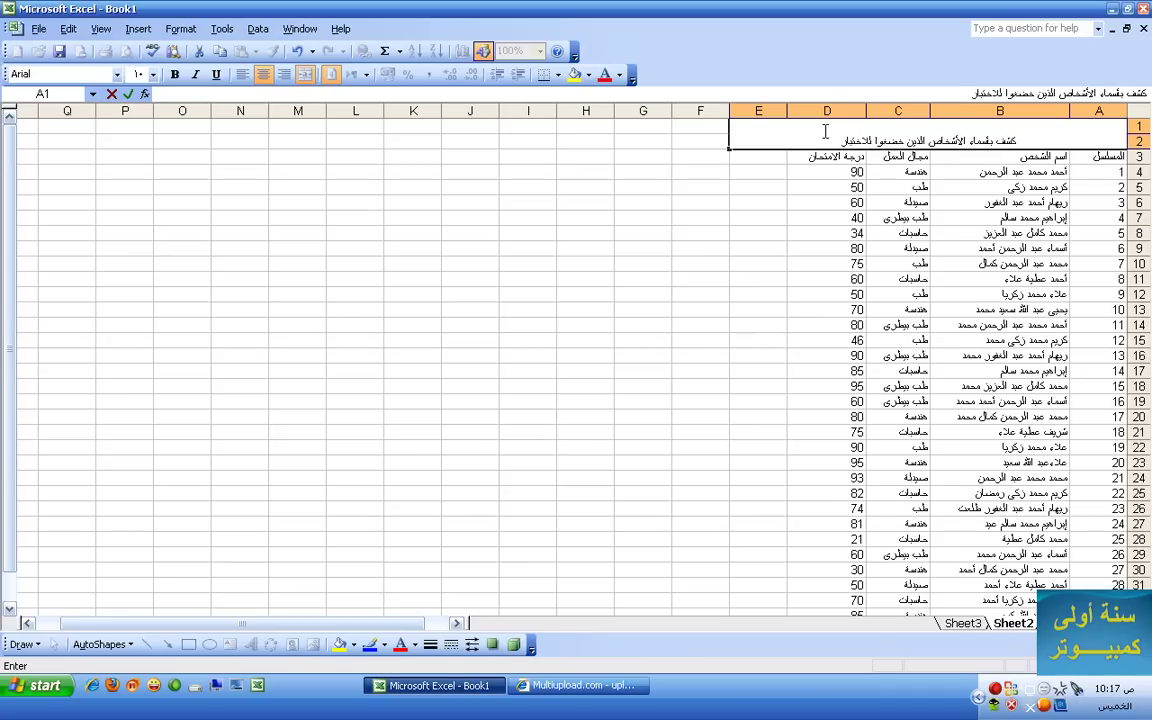
left_click(671, 183)
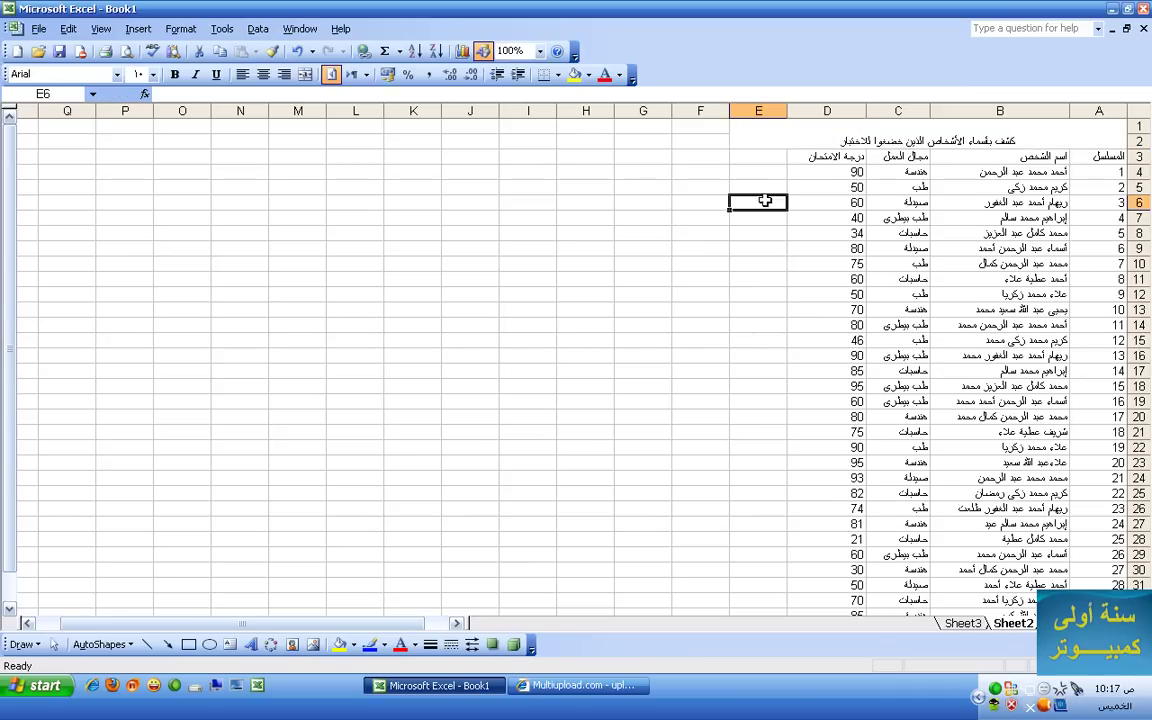
Step: Set the merged title to font size 20 and make it bold
left_click(822, 137)
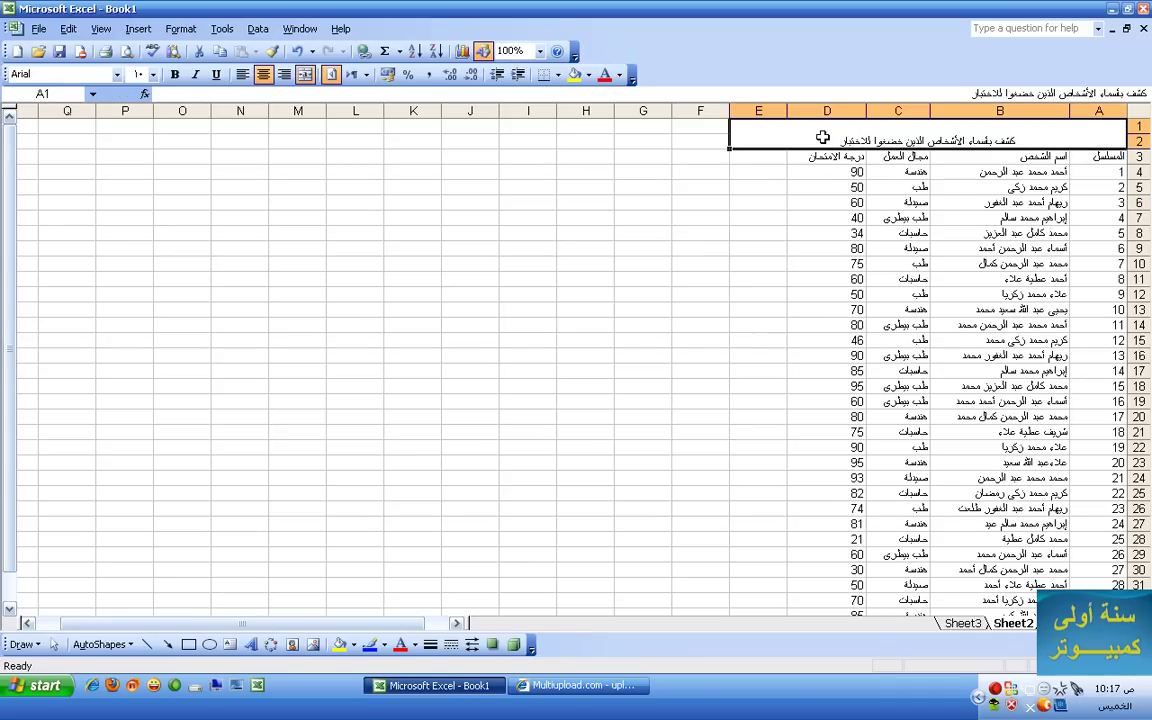
double_click(888, 140)
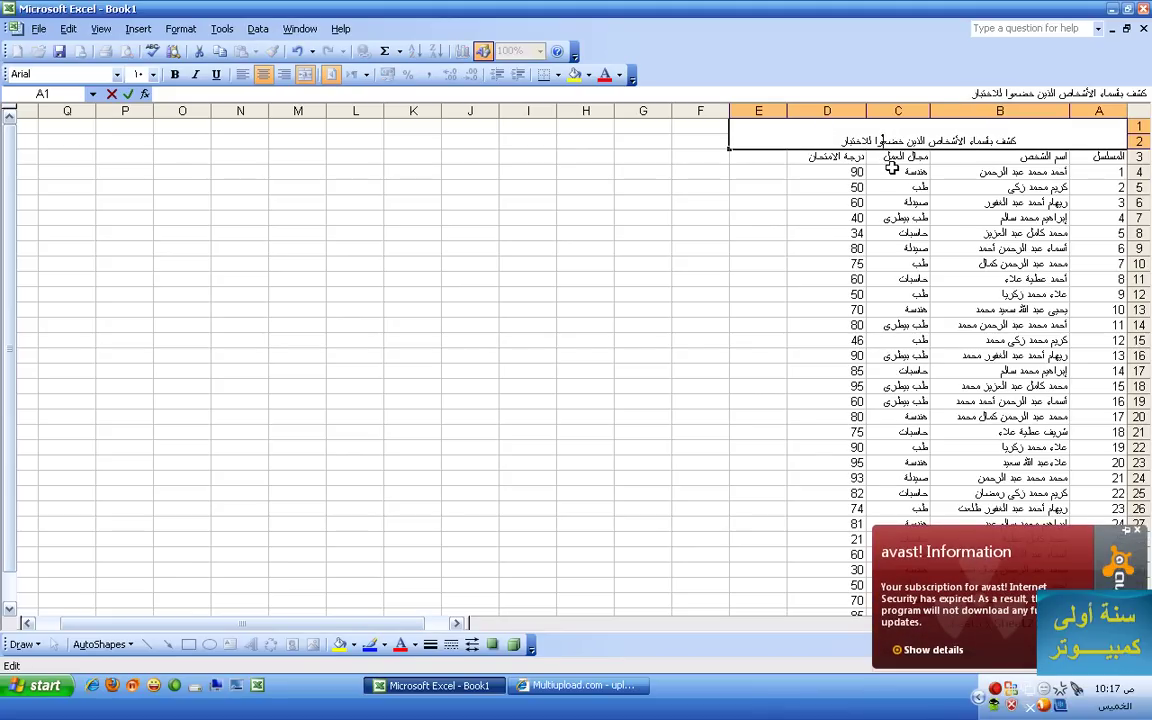
left_click(752, 171)
left_click(818, 140)
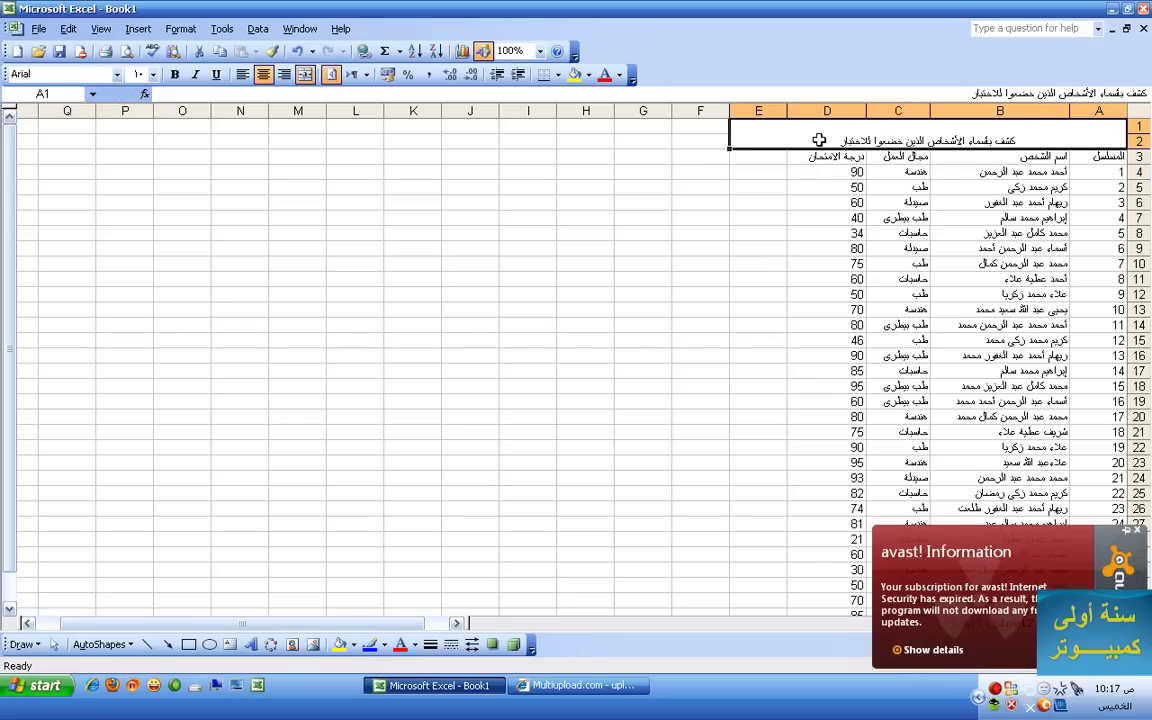
left_click(152, 74)
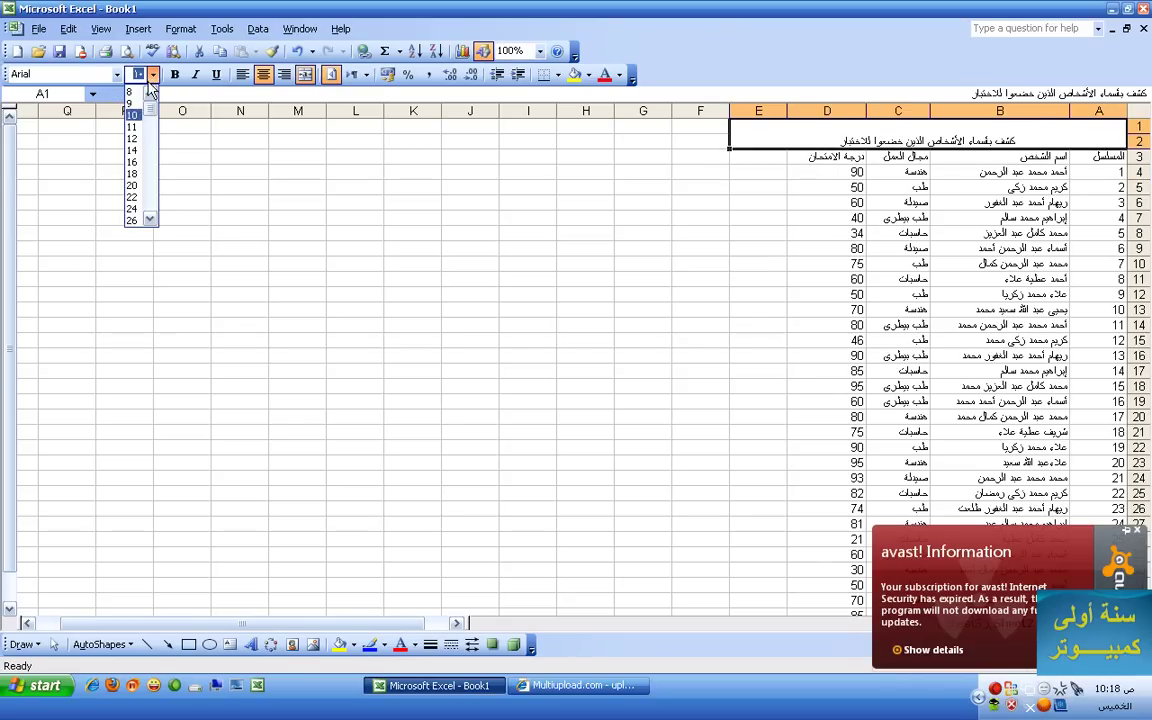
left_click(138, 208)
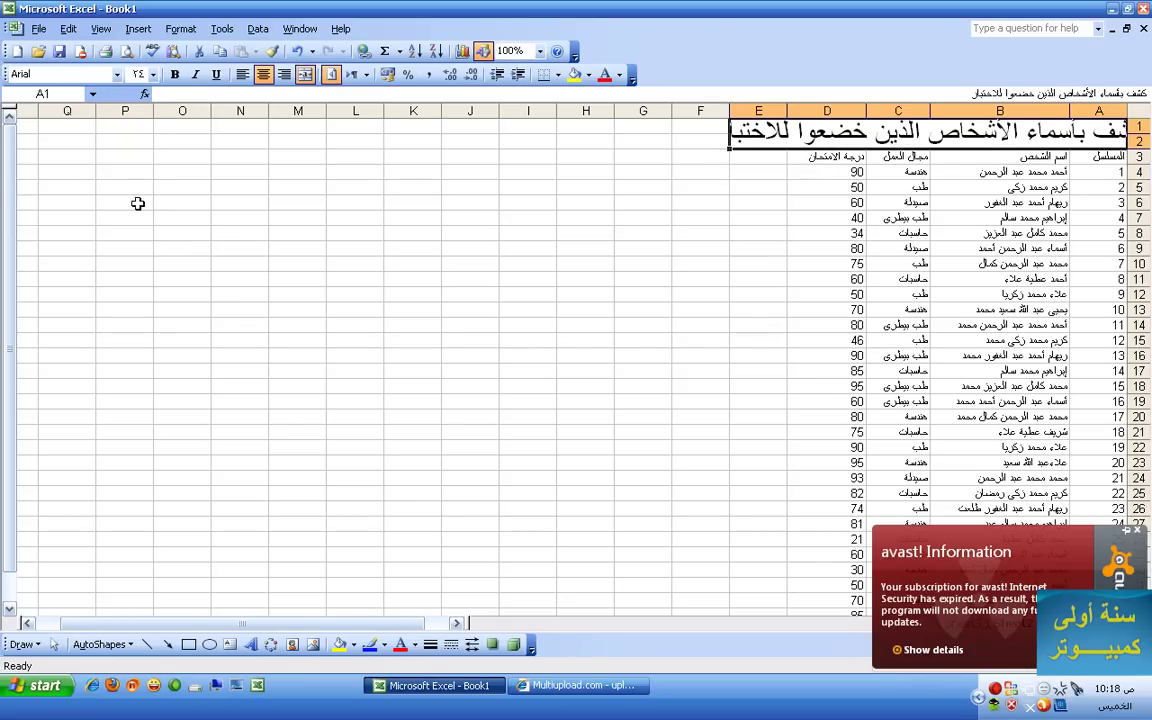
left_click(152, 74)
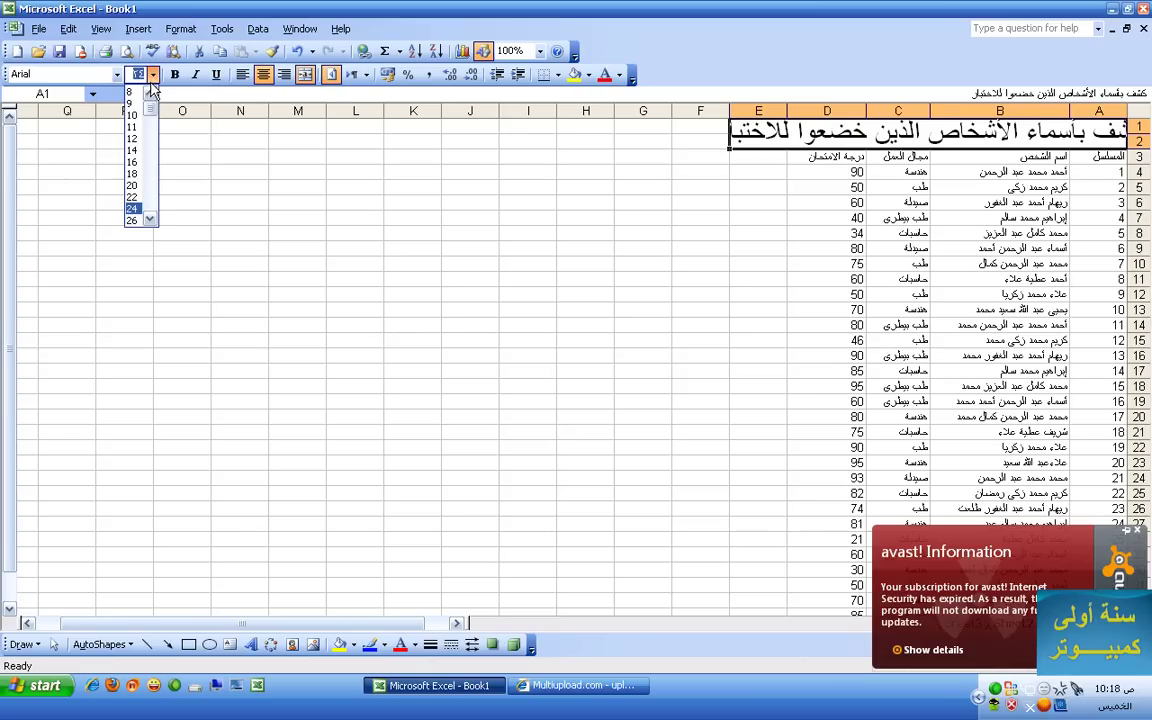
left_click(133, 186)
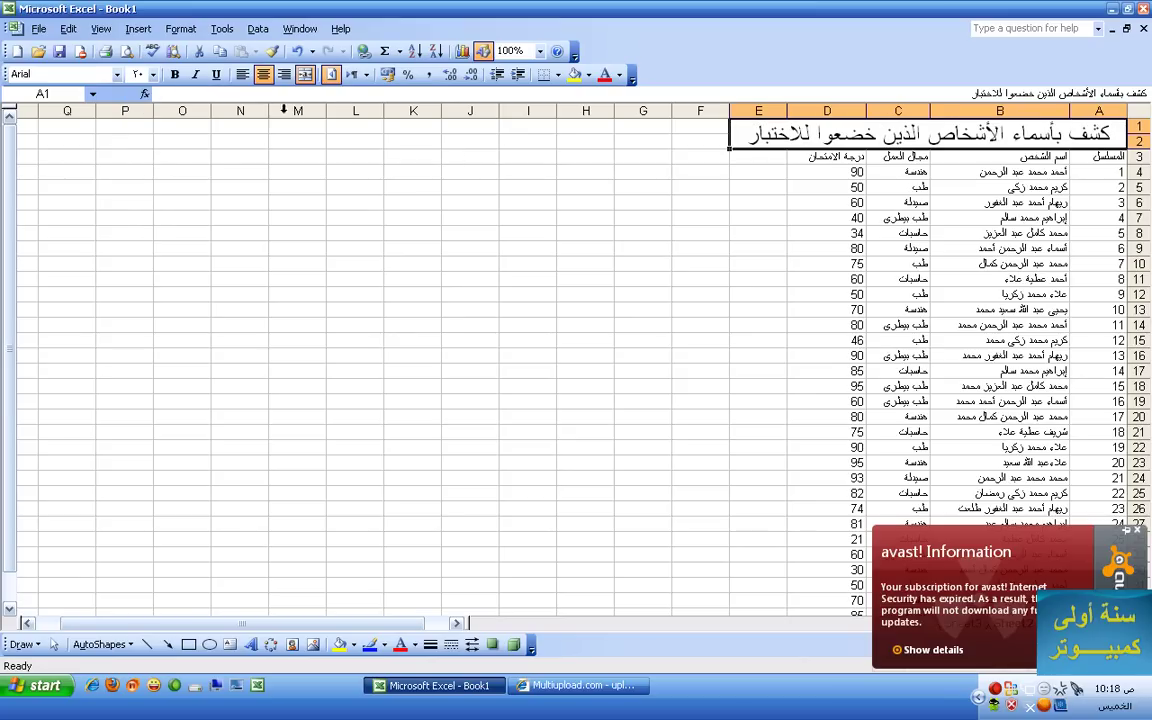
left_click(174, 75)
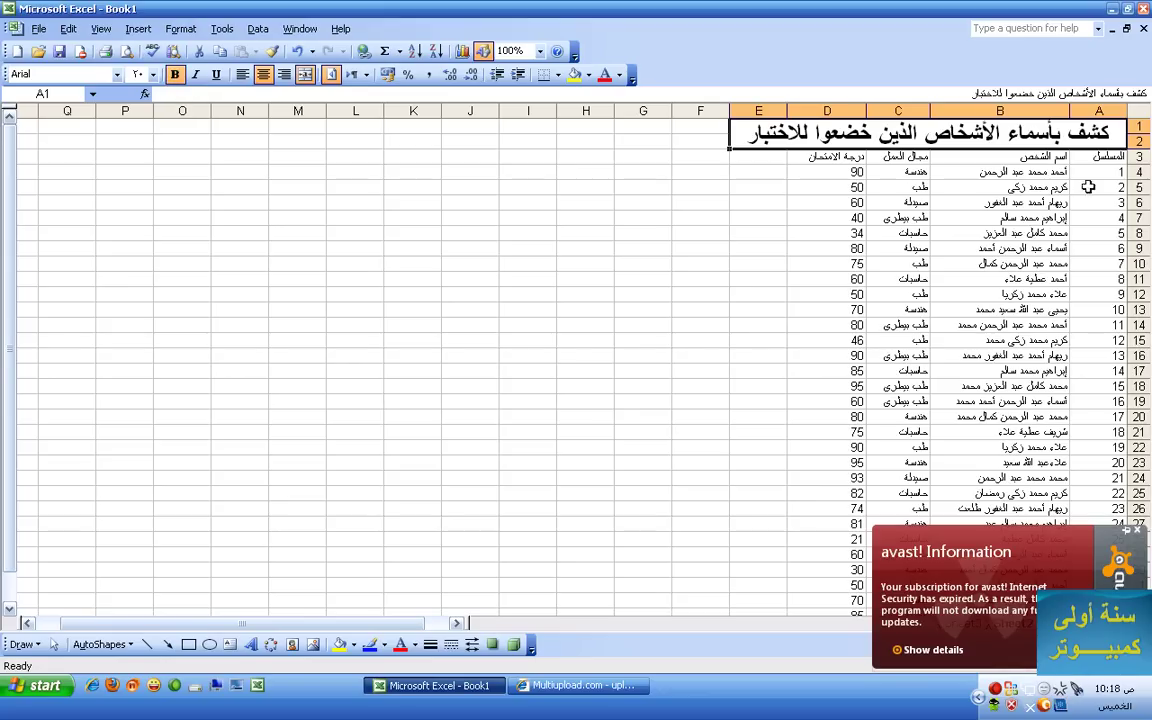
Step: Make the table range A3:D33 bold and set its font size to 16
left_click_drag(1113, 163, 845, 523)
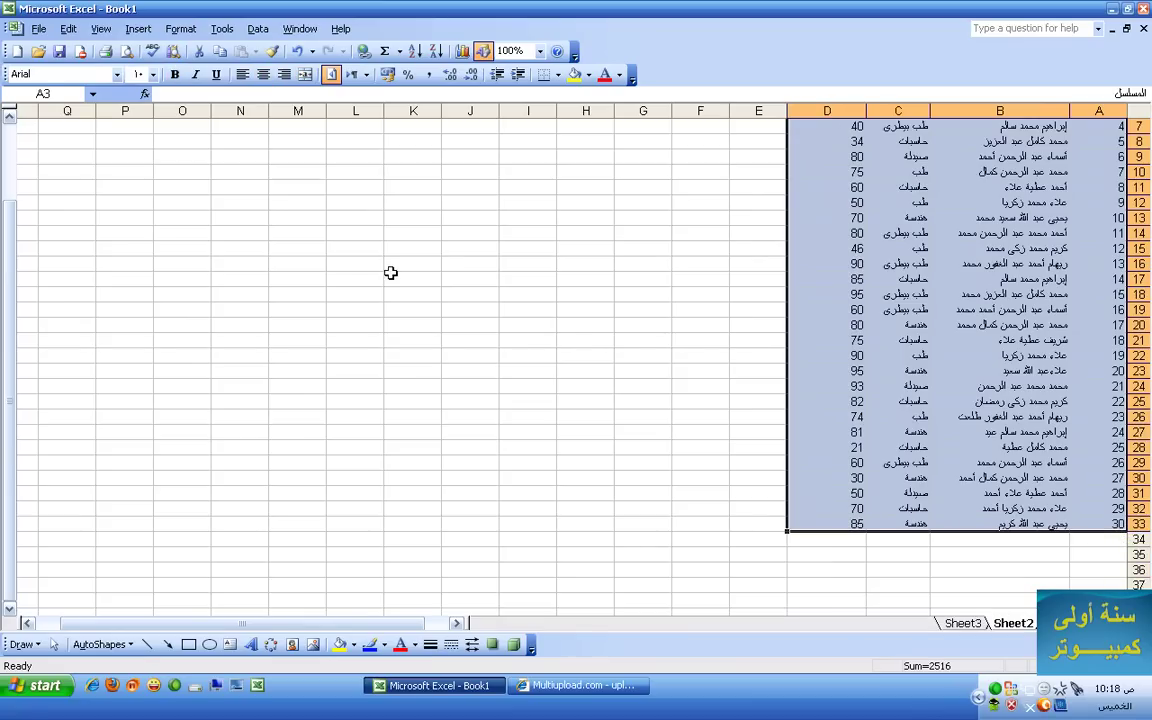
left_click(174, 75)
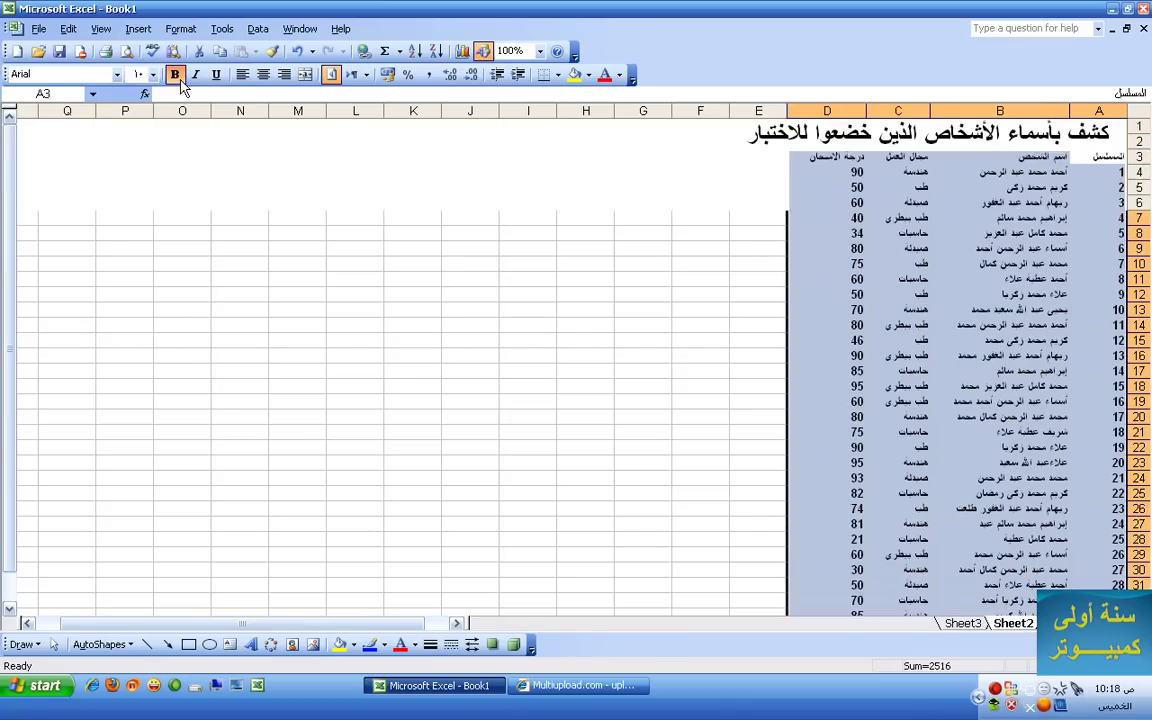
left_click(152, 74)
left_click(140, 162)
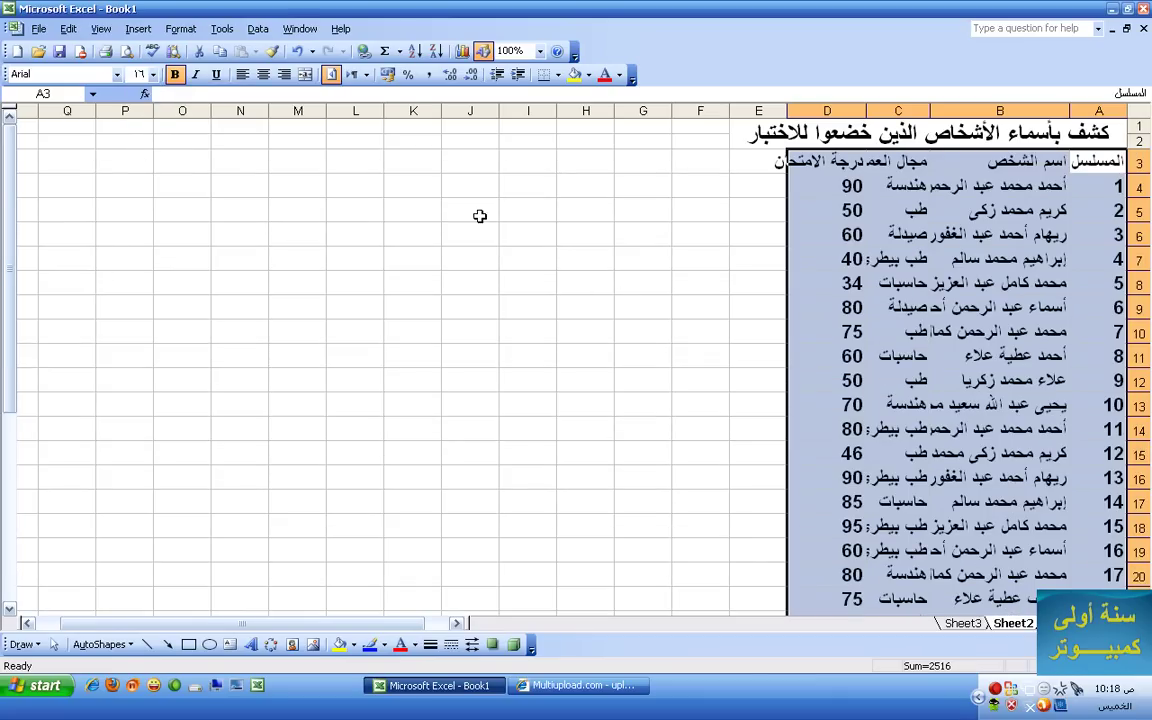
left_click(586, 212)
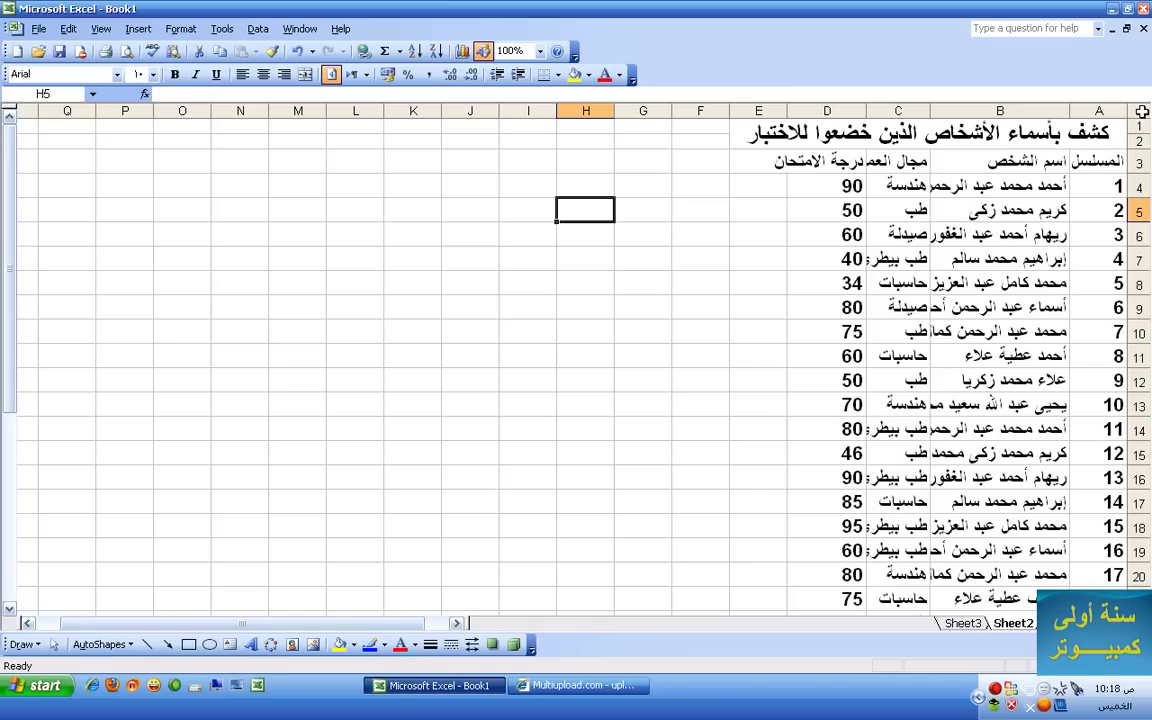
Step: Set the row height of the table range A3:D33 to 25
left_click(1141, 112)
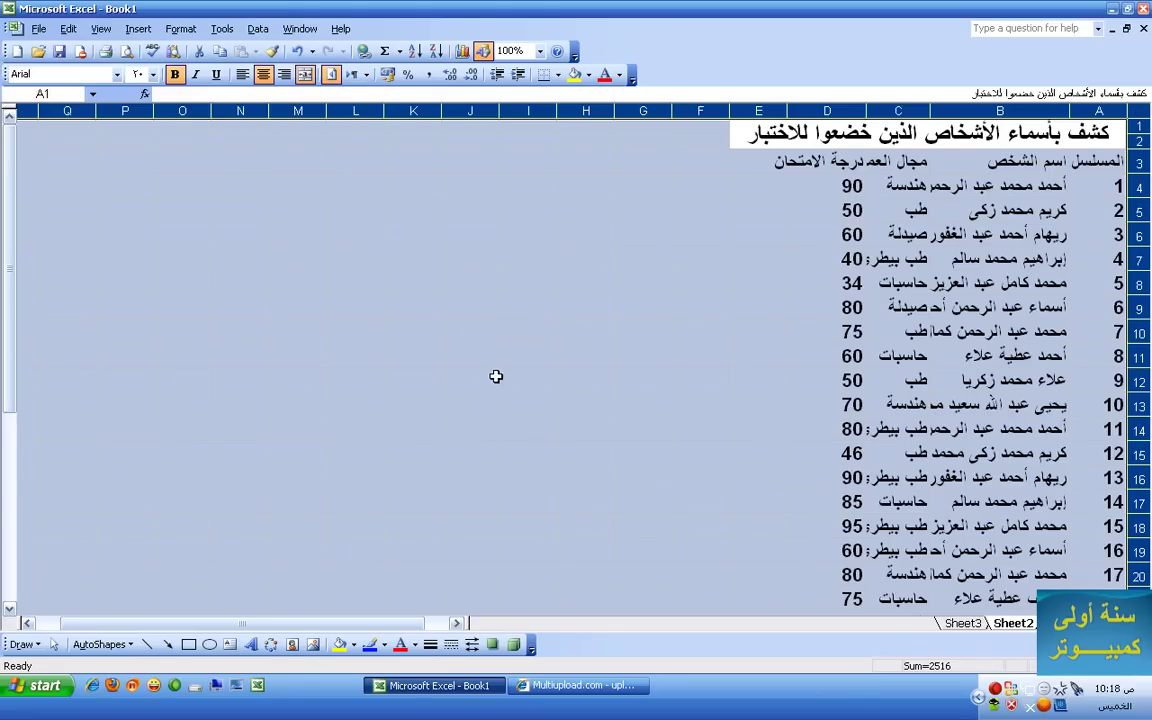
left_click(958, 154)
left_click_drag(1095, 161, 826, 450)
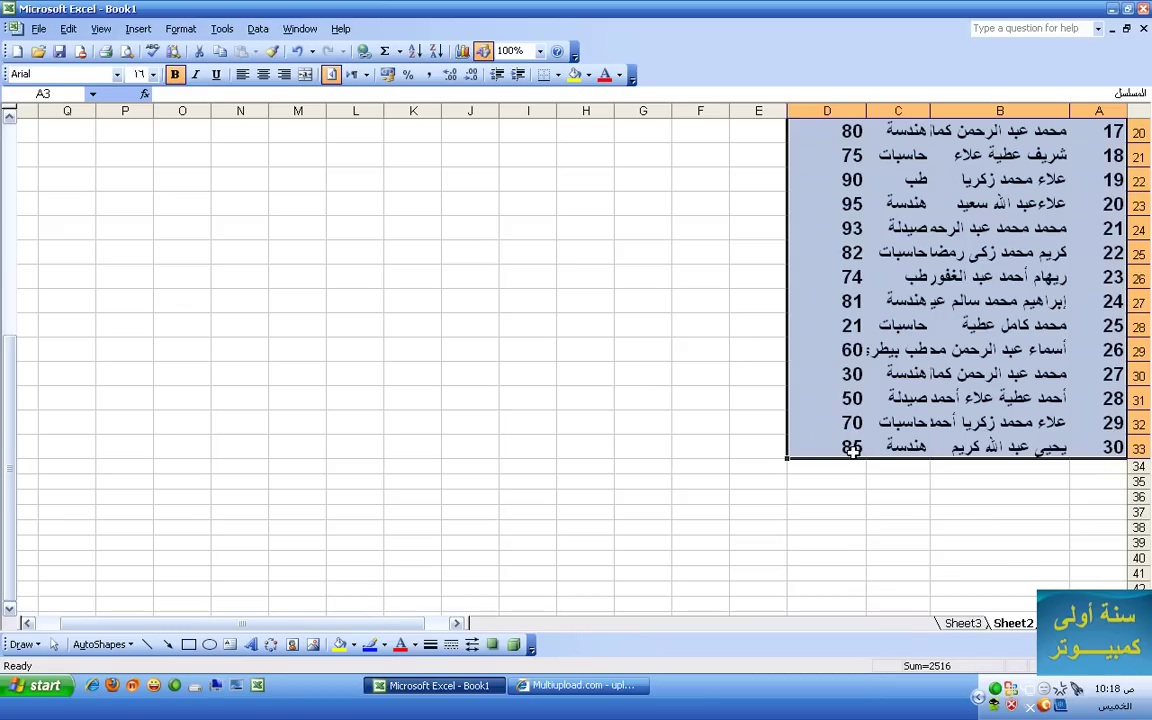
left_click(183, 29)
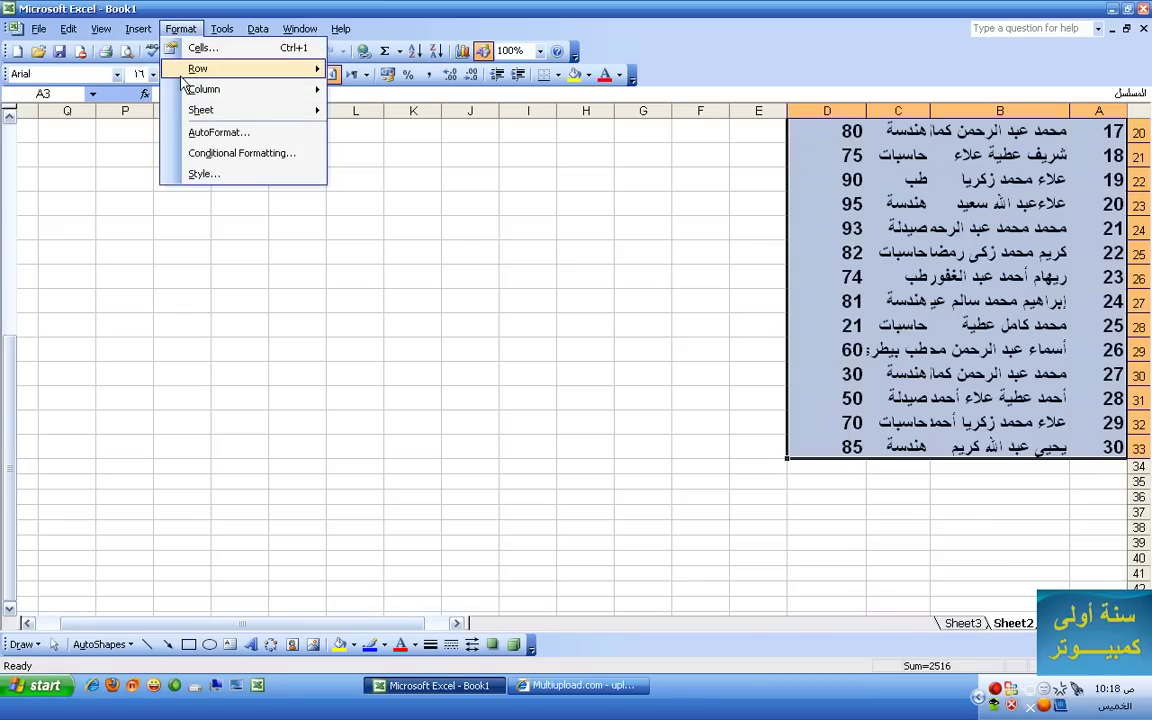
mouse_move(297, 68)
left_click(365, 68)
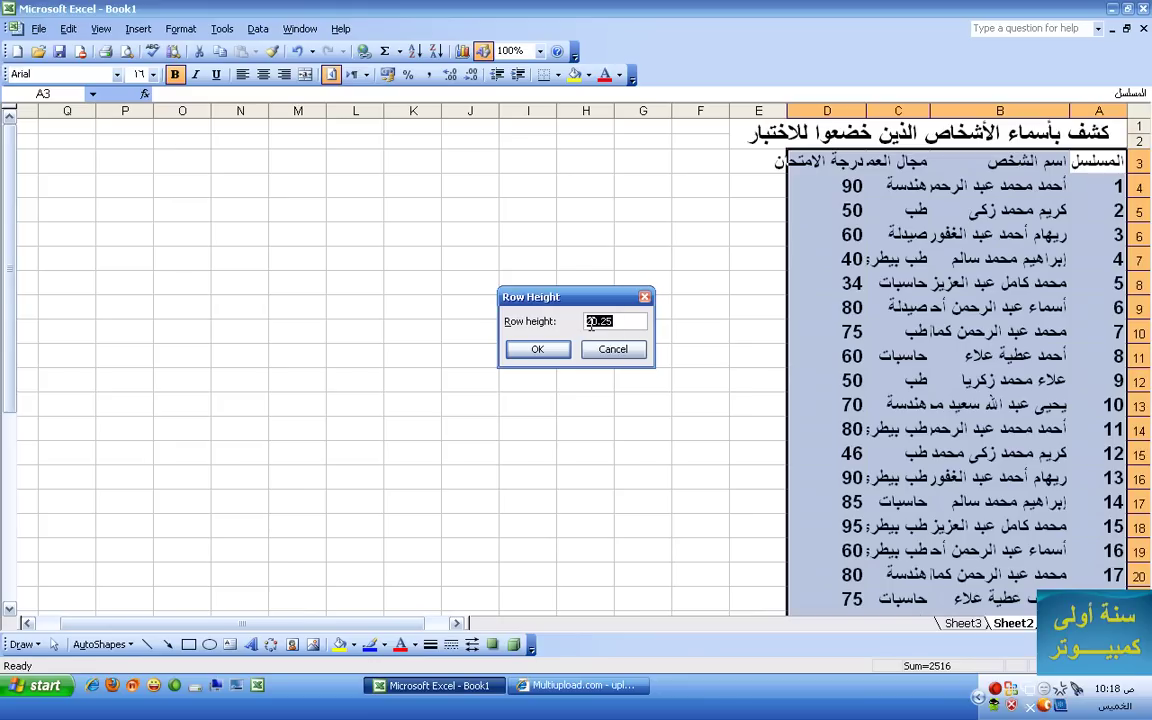
type("25")
key("Return")
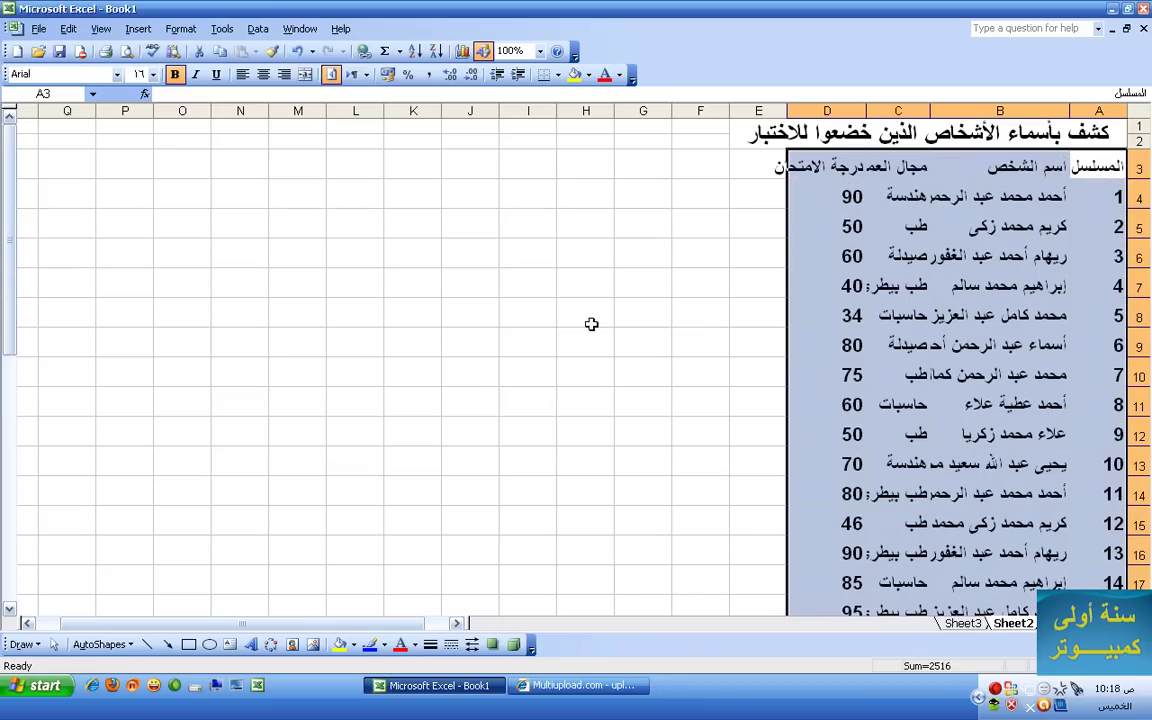
Step: Set the width of table columns A to D to 30
left_click(180, 28)
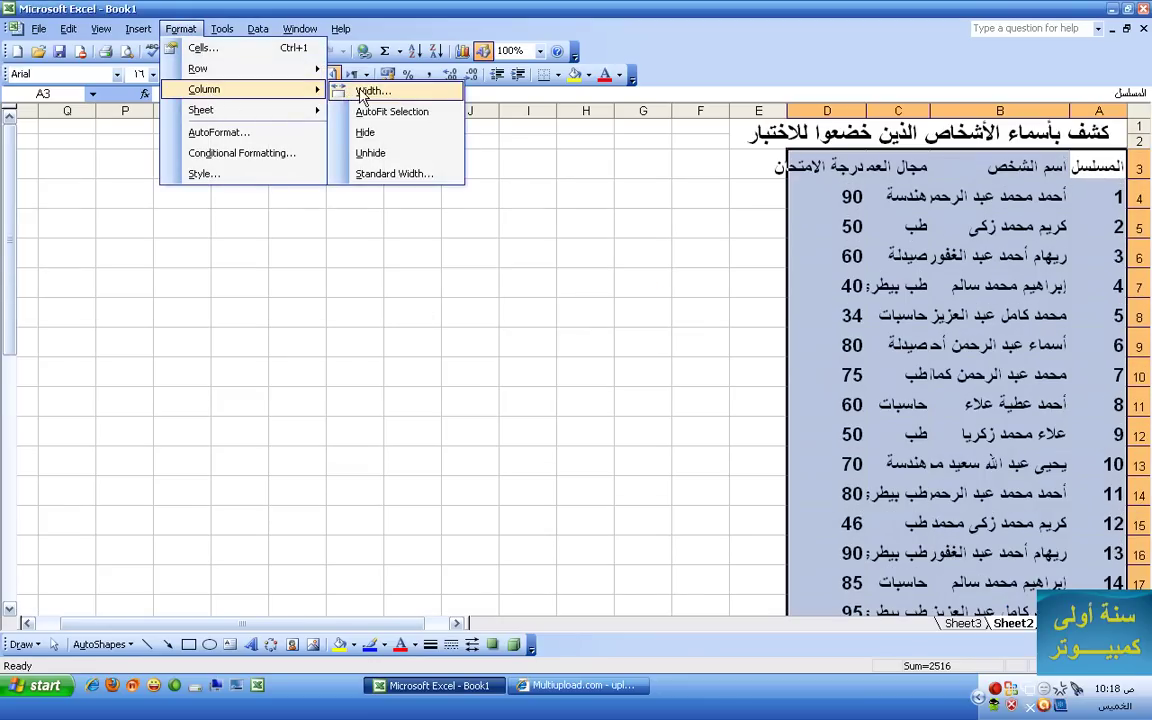
left_click(362, 92)
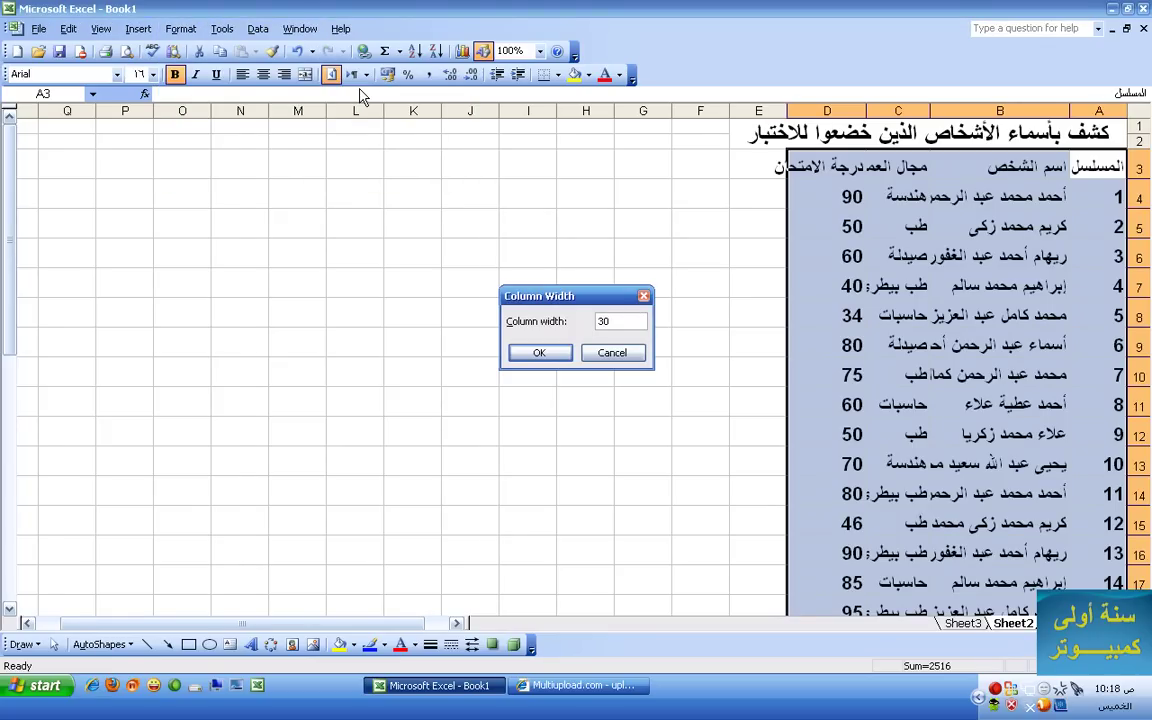
key("Return")
left_click(435, 192)
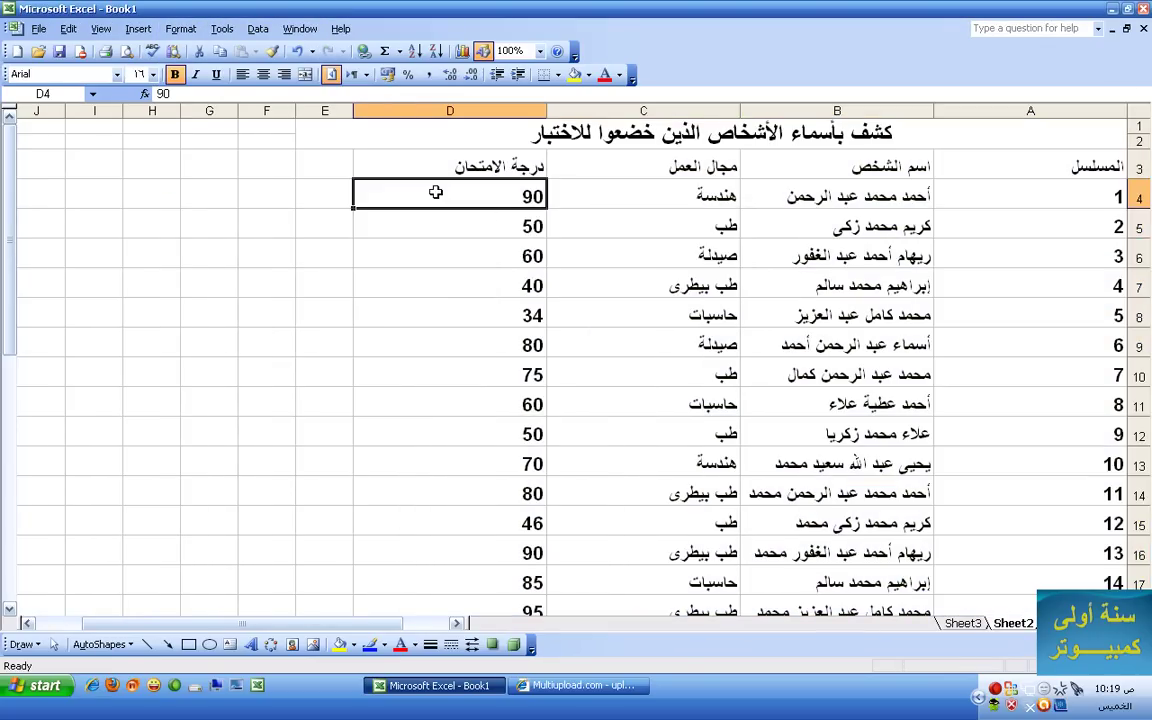
Step: Fill the merged title cell with lime green
left_click(960, 128)
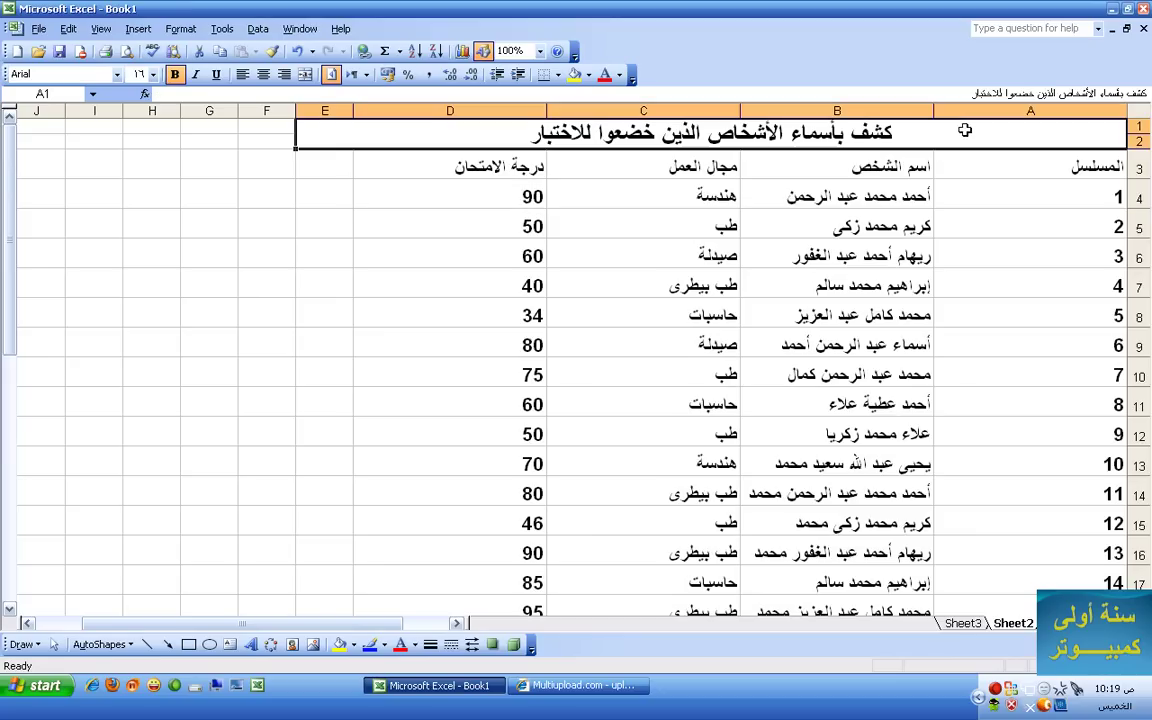
left_click(589, 75)
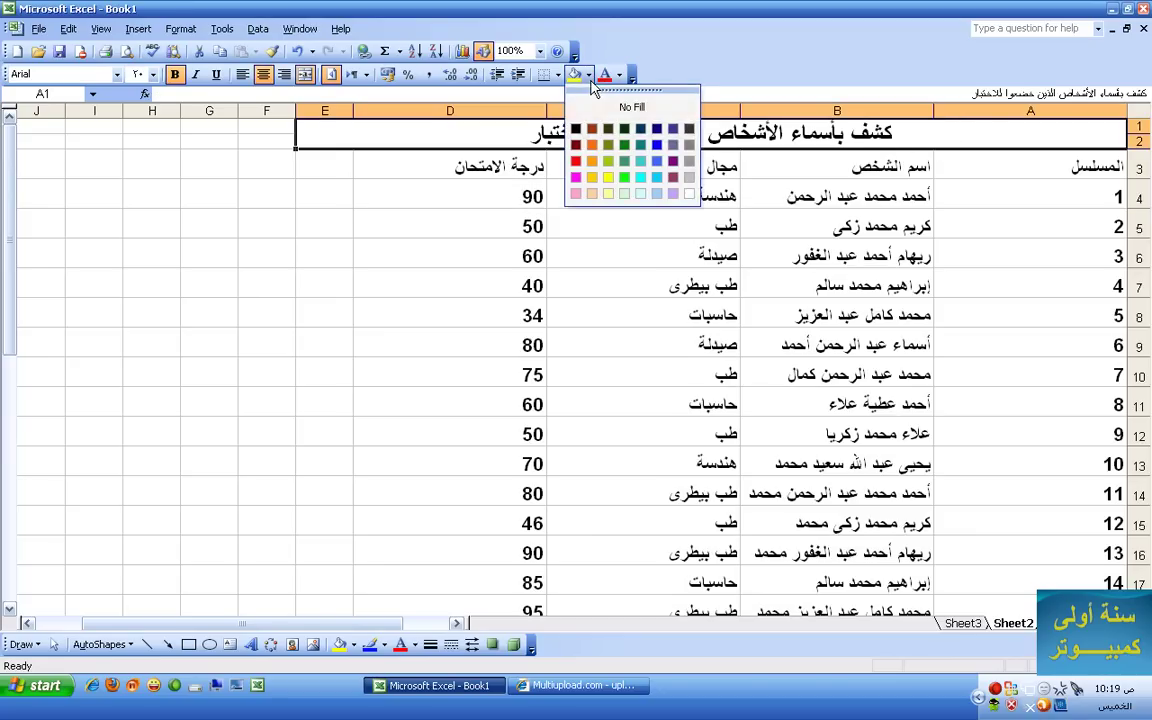
left_click(612, 162)
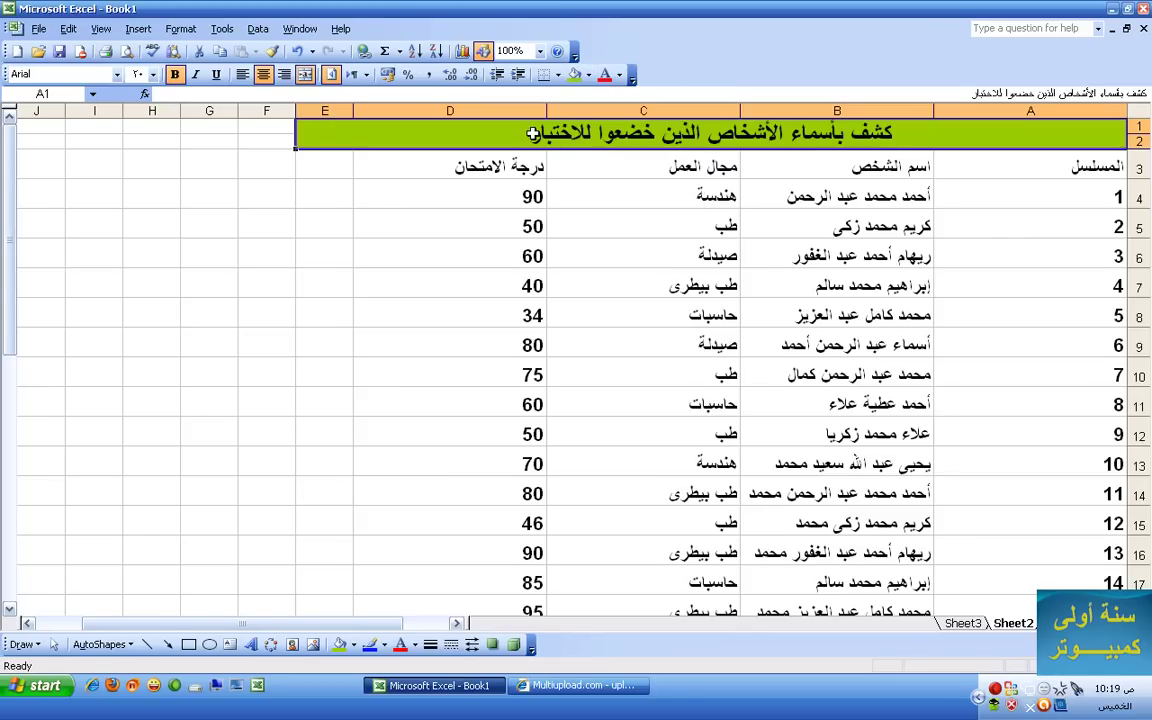
Step: Change the font color of the title text to dark blue
double_click(487, 124)
left_click_drag(532, 132, 924, 142)
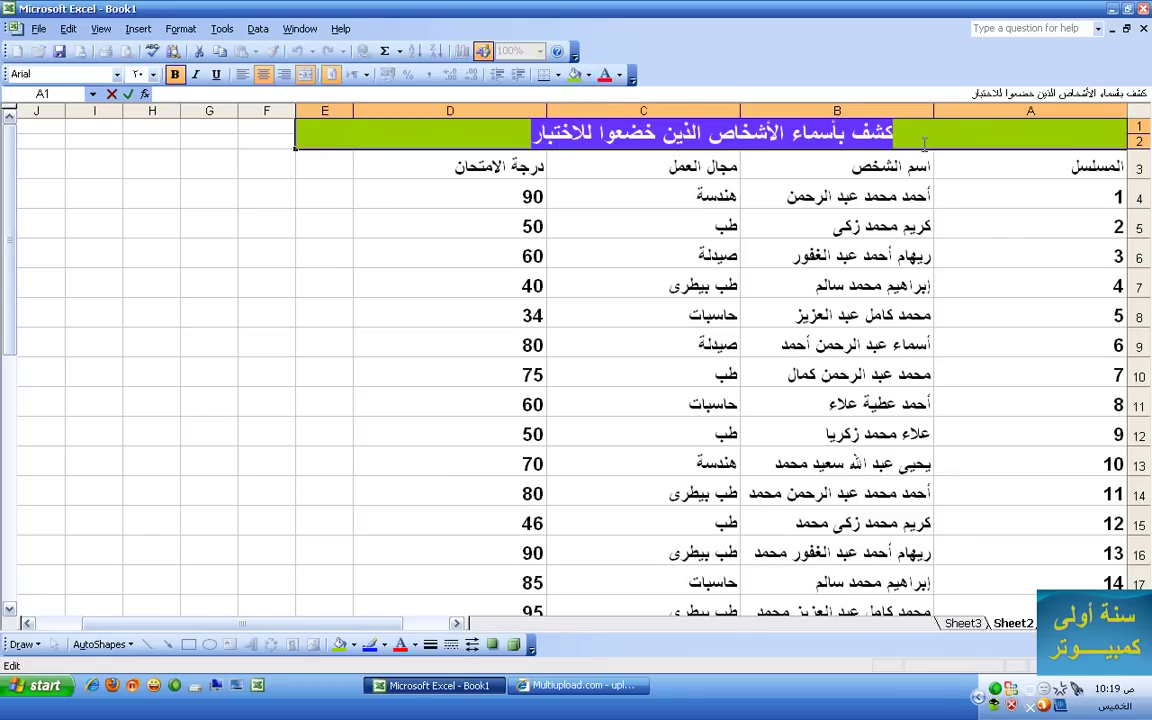
left_click(619, 75)
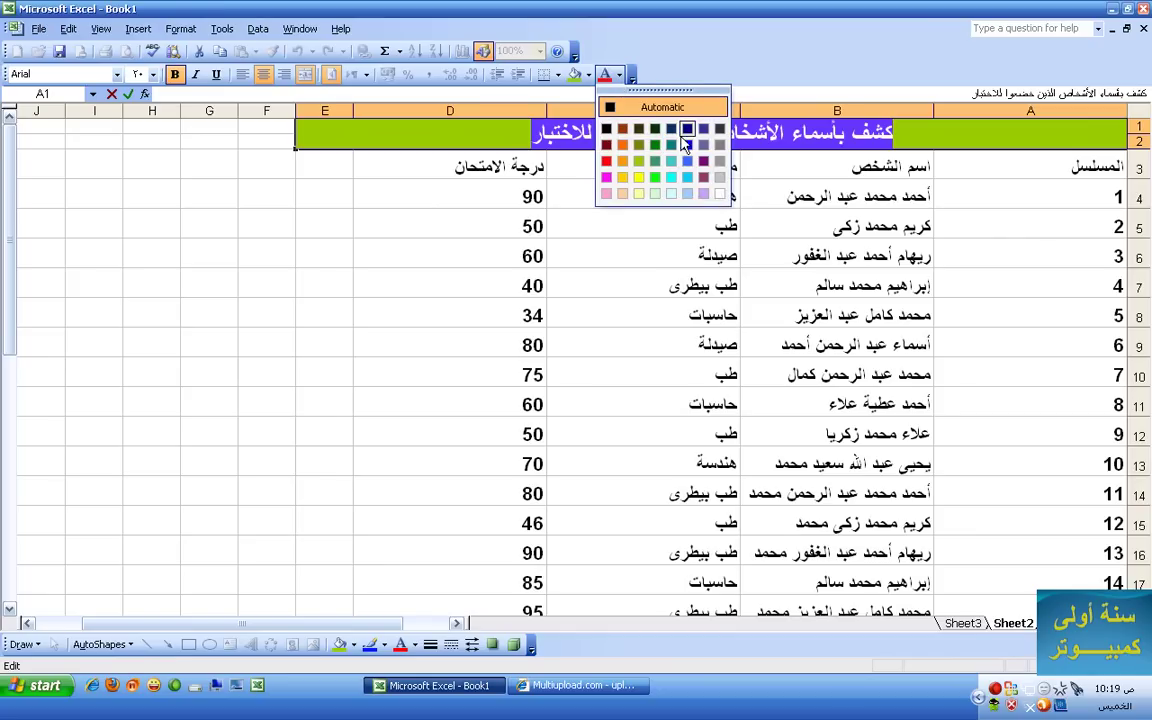
left_click(686, 130)
left_click(502, 133)
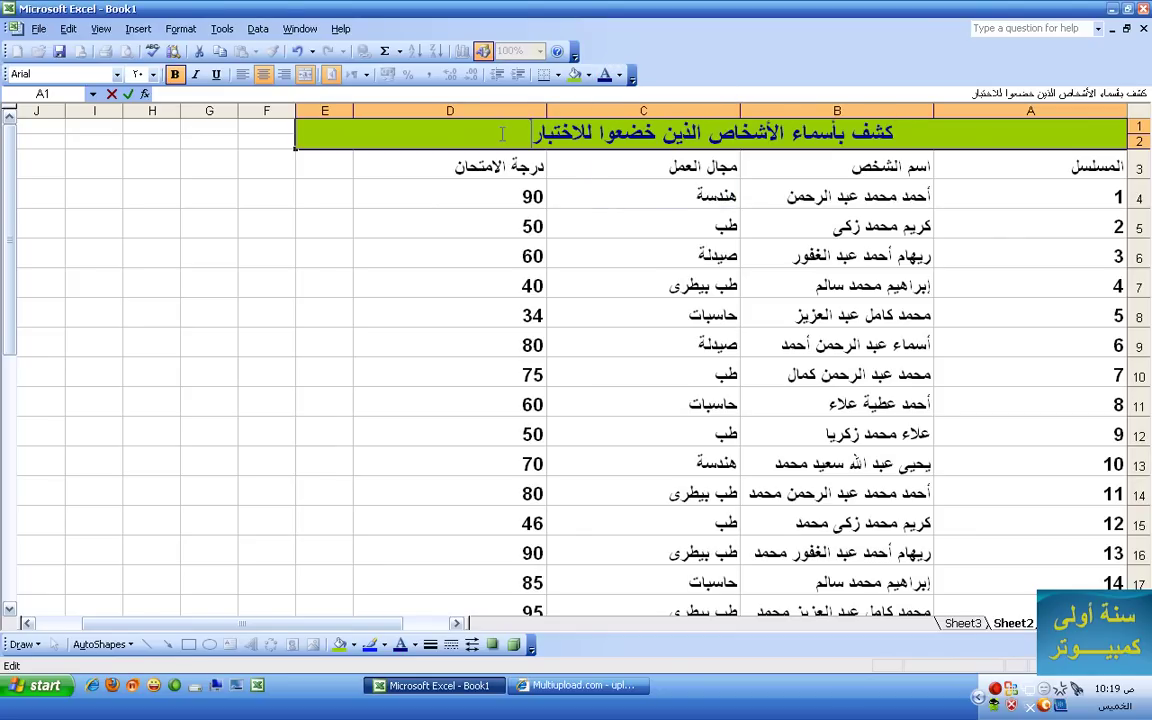
Step: Fill the table's header row A3:D3 with gold
left_click_drag(1054, 174, 420, 155)
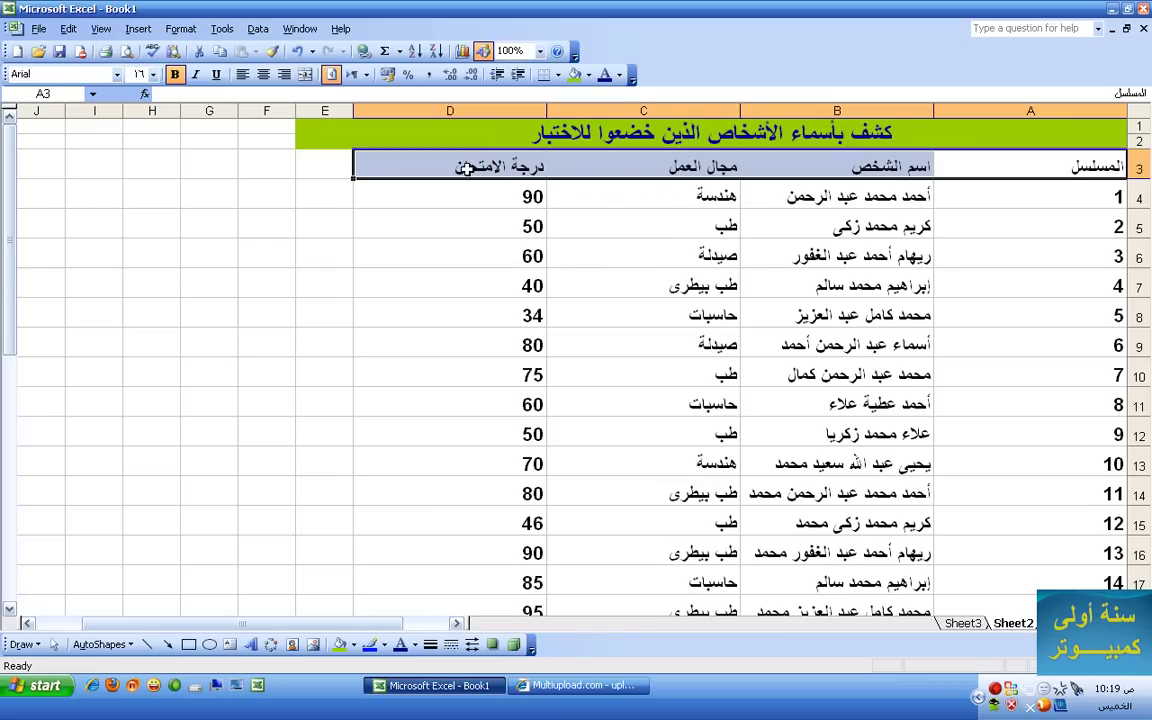
left_click(588, 75)
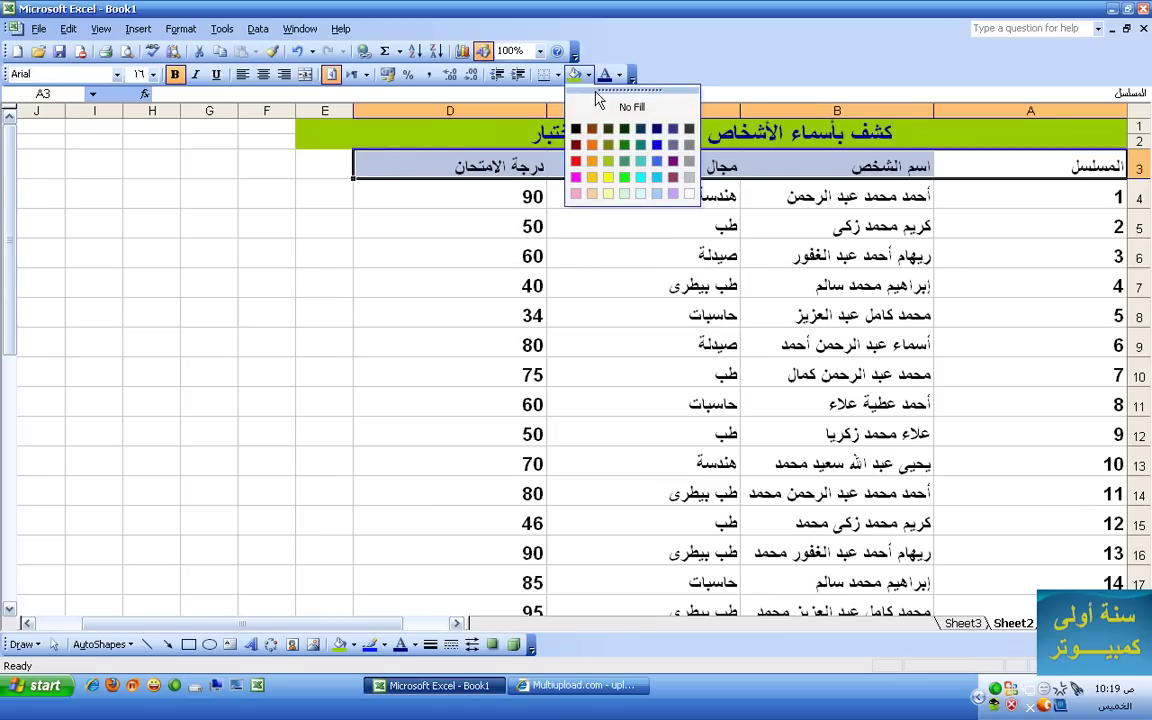
left_click(593, 178)
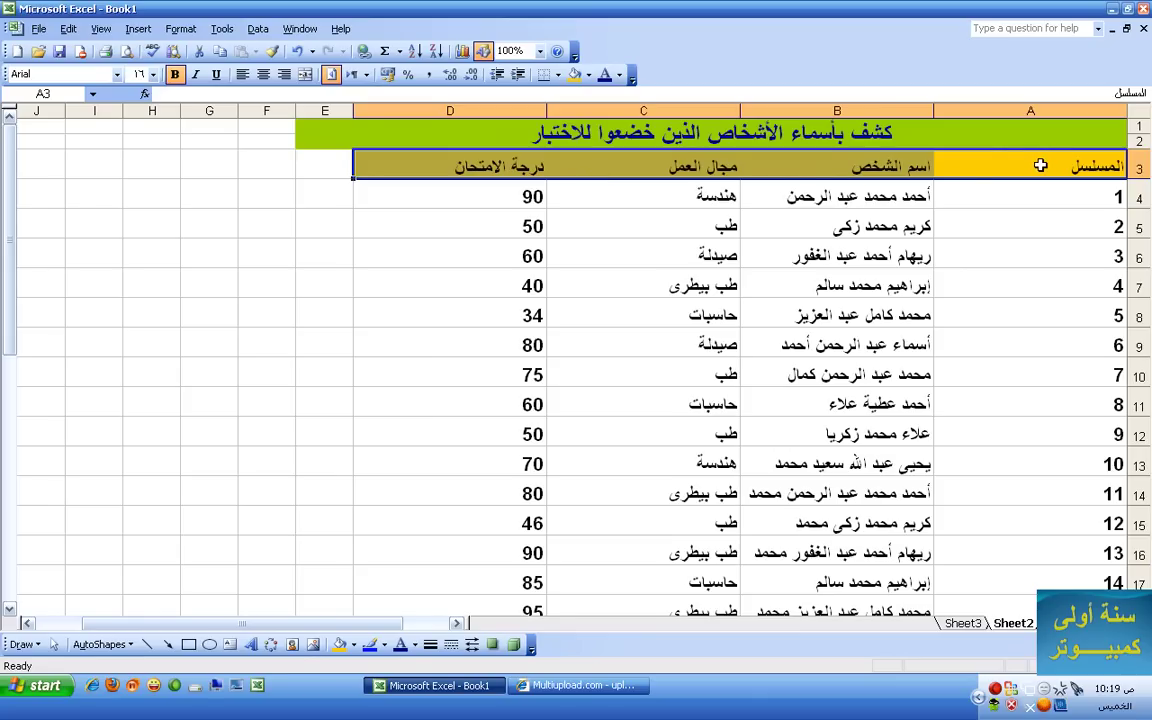
left_click(494, 247)
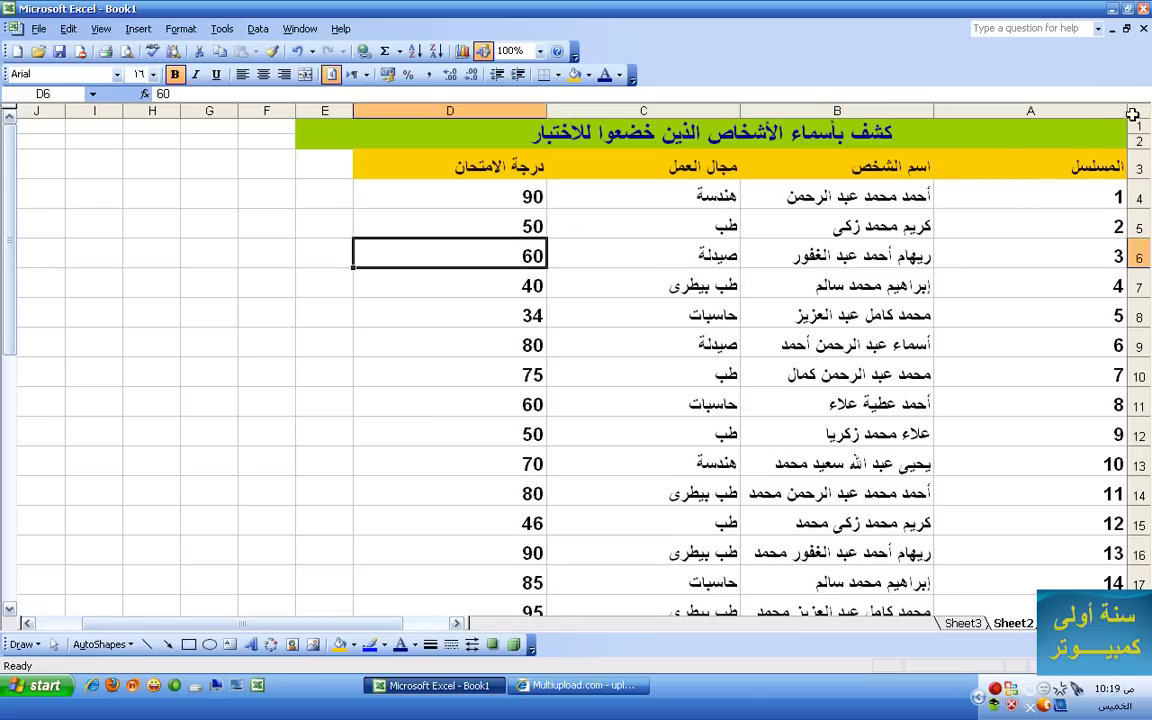
Step: Center the contents of all cells on the sheet horizontally
left_click(1136, 113)
left_click(263, 75)
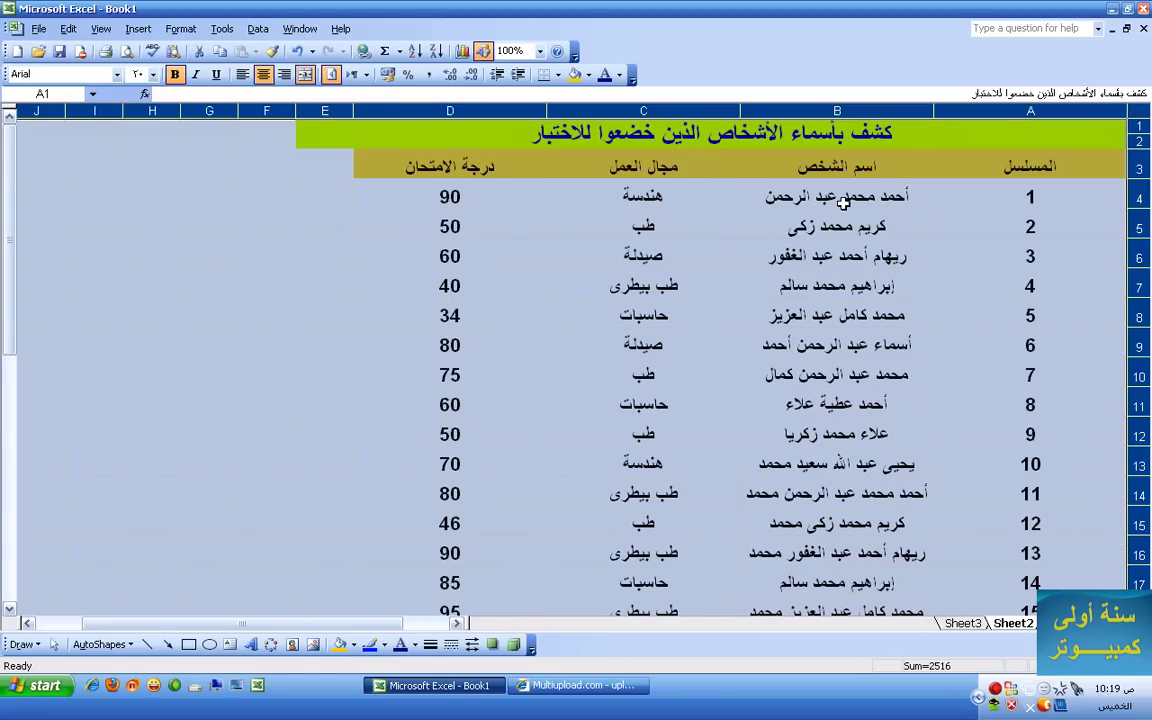
left_click(800, 205)
scroll(1002, 257, "down", 2)
scroll(1002, 257, "up", 3)
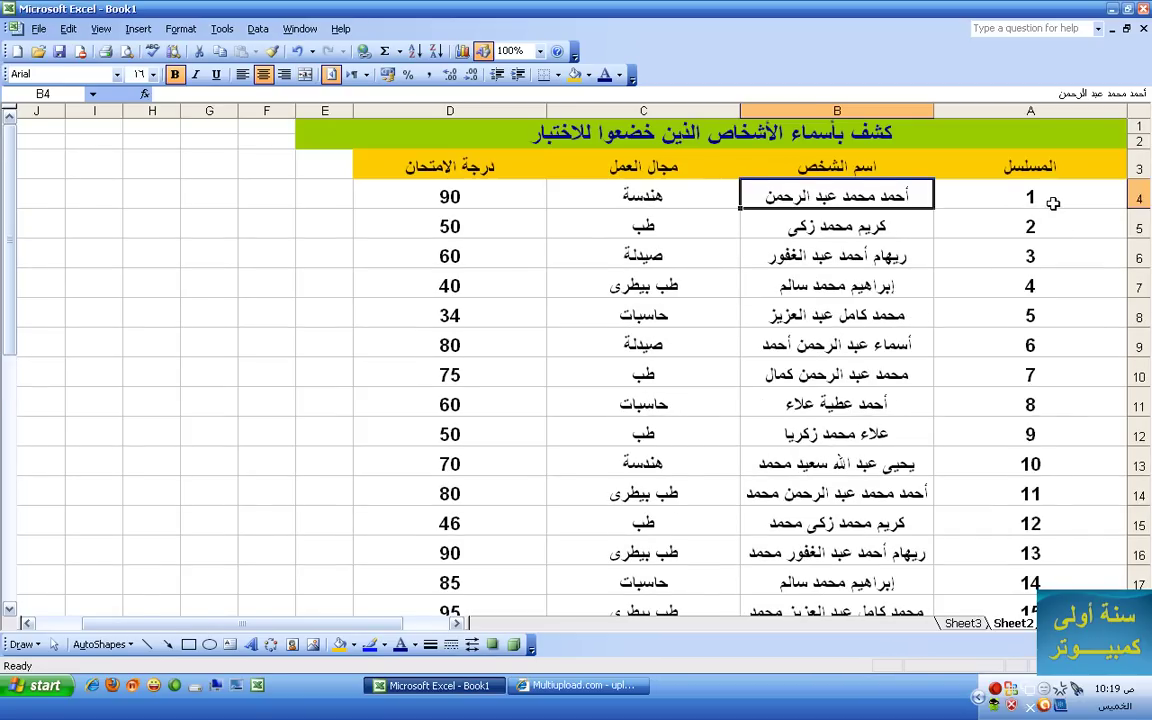
scroll(1053, 203, "down", 1)
scroll(1053, 203, "up", 1)
Step: Unmerge the title cell and clear everything, including formatting, from cells E1:E2
left_click(315, 141)
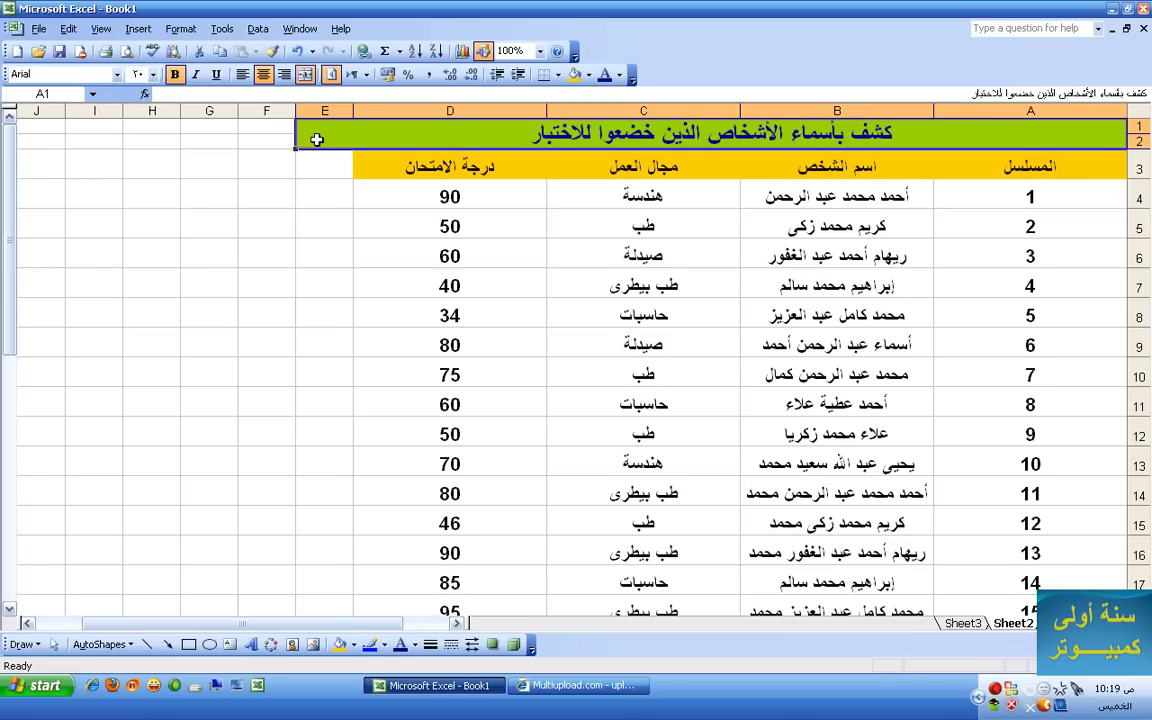
left_click(305, 75)
left_click(325, 127)
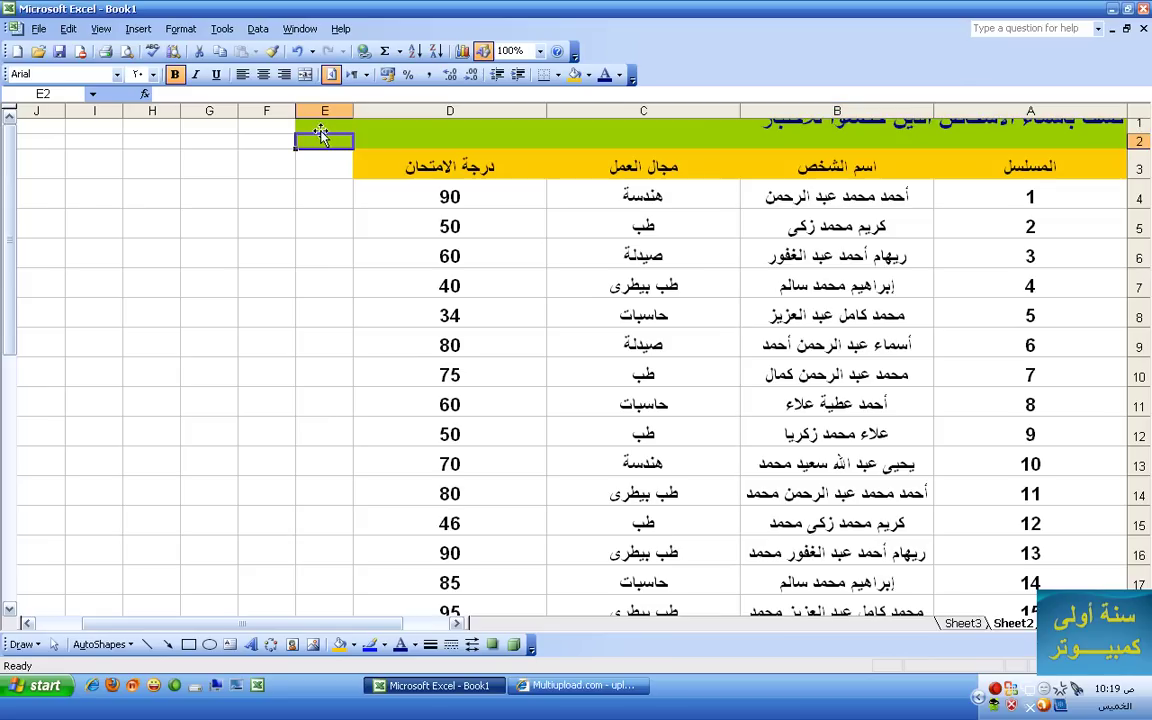
left_click_drag(325, 127, 325, 142)
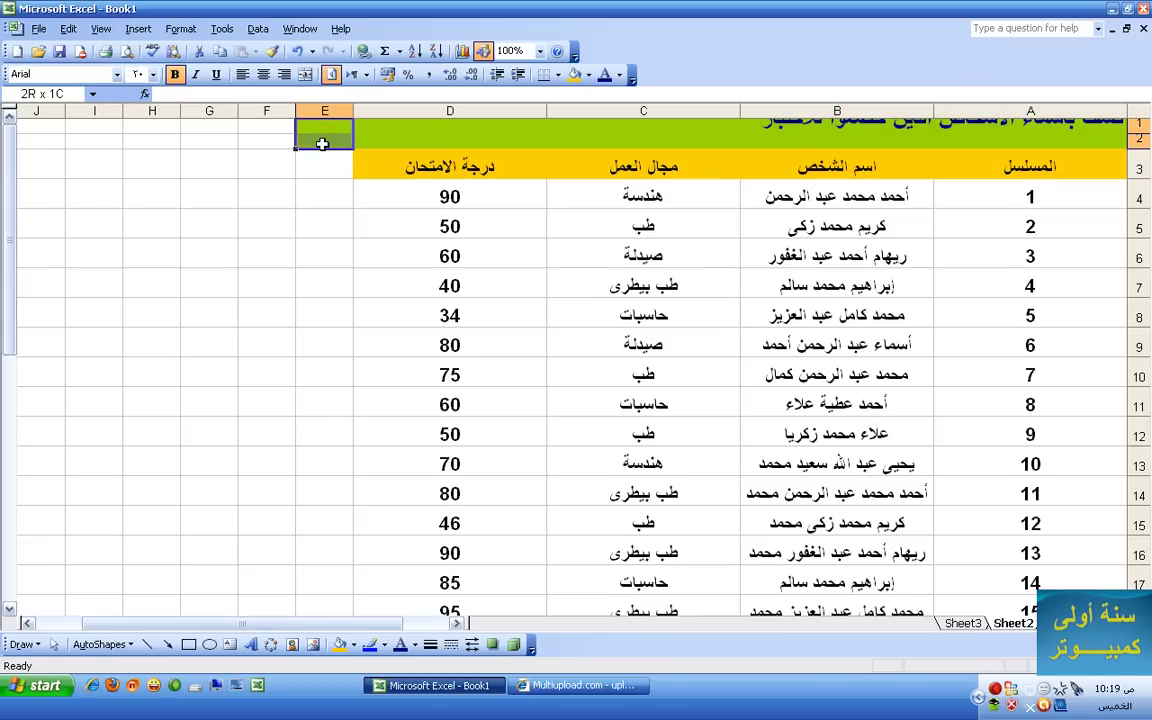
left_click(67, 29)
mouse_move(85, 194)
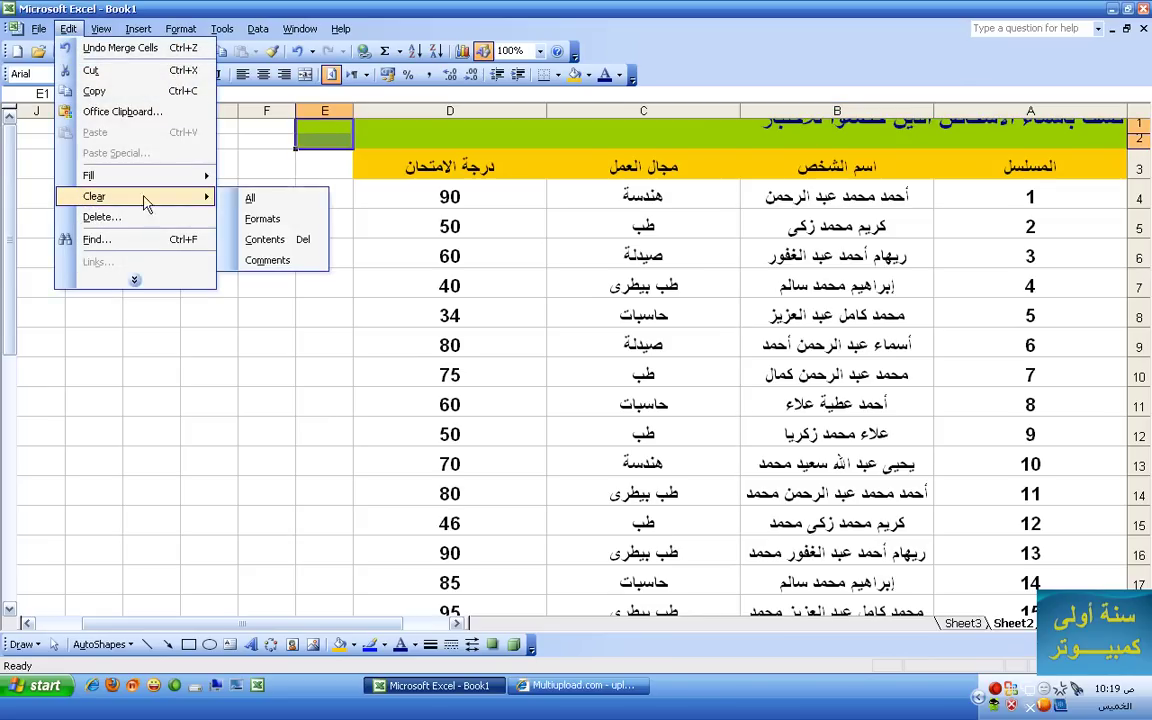
left_click(247, 199)
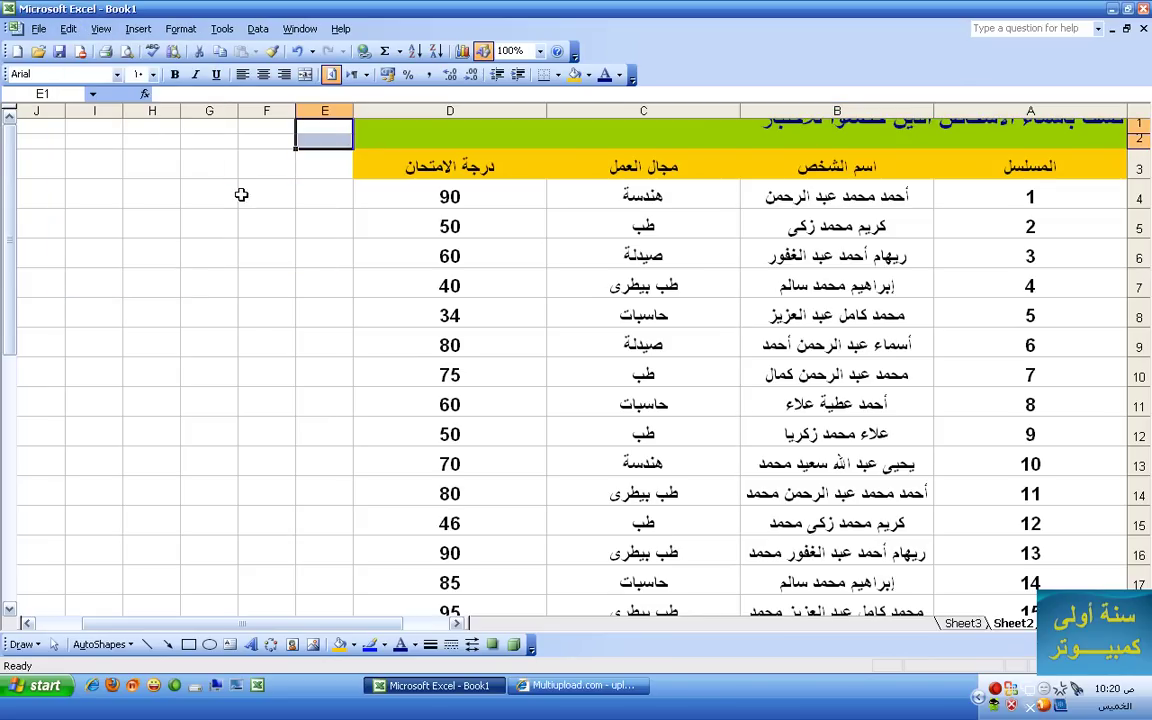
Step: Merge and center the title across A1:D2 so it spans only the four table columns
left_click(390, 136)
left_click_drag(385, 137, 1045, 121)
left_click(306, 76)
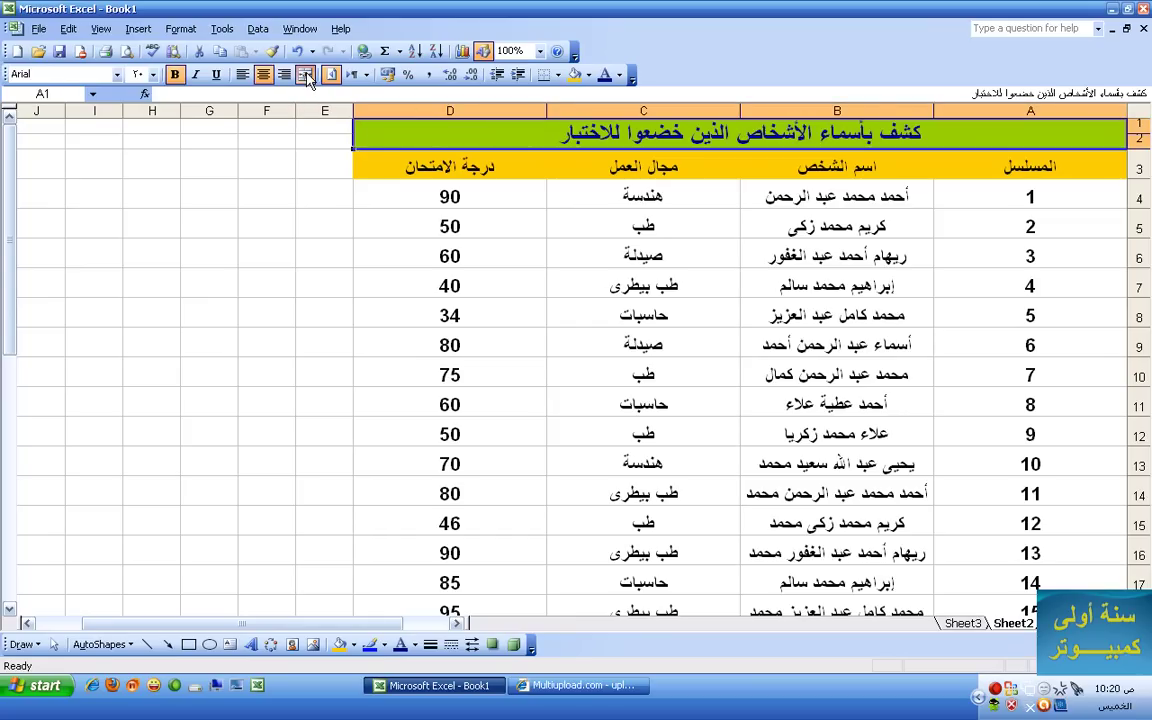
left_click(288, 203)
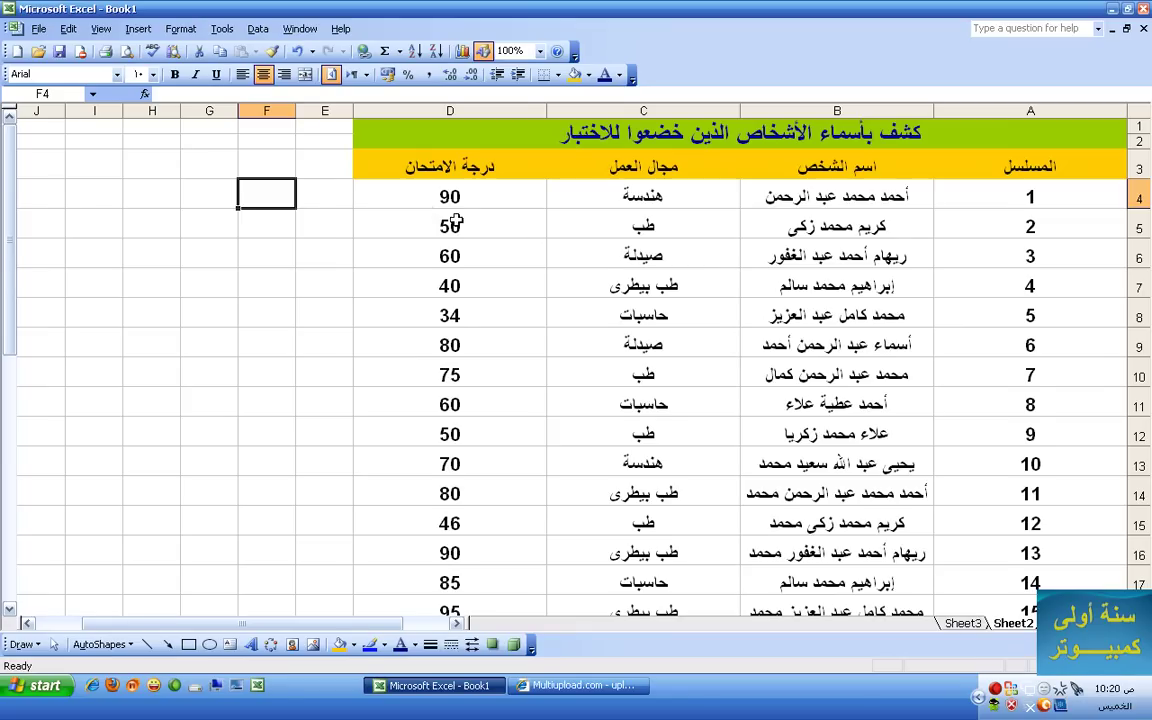
Step: Delete the serial numbers from A4:A33
scroll(607, 252, "down", 9)
scroll(616, 253, "up", 9)
left_click_drag(1051, 198, 1033, 535)
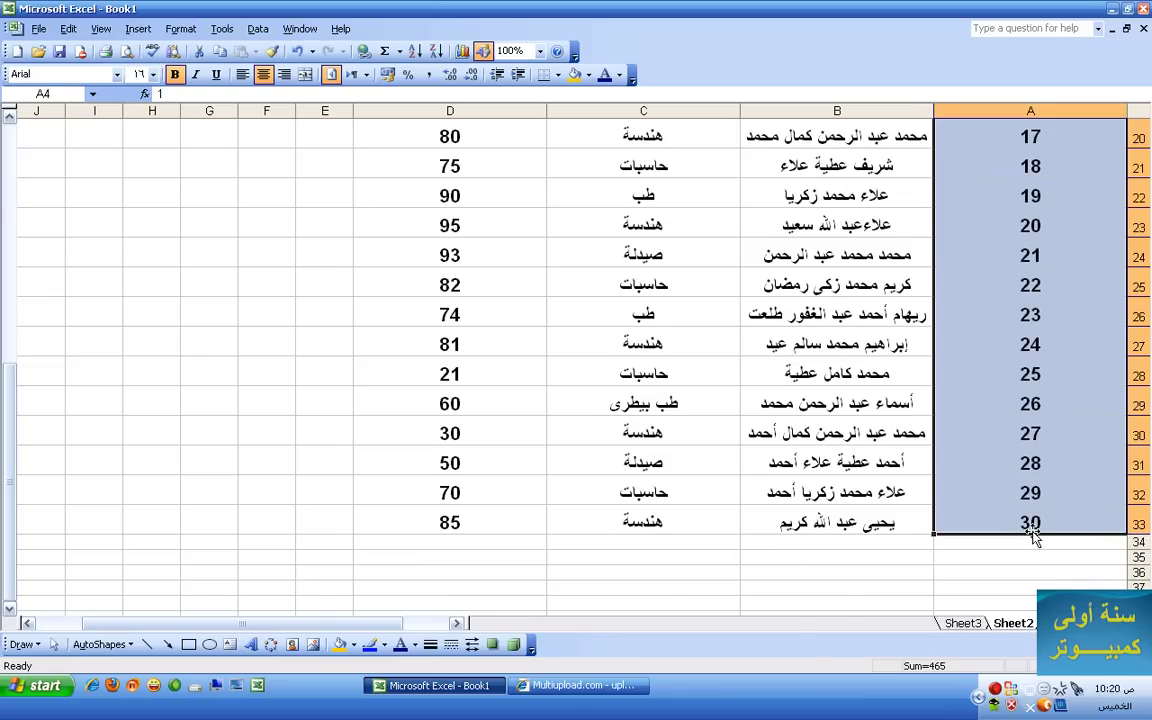
key("Delete")
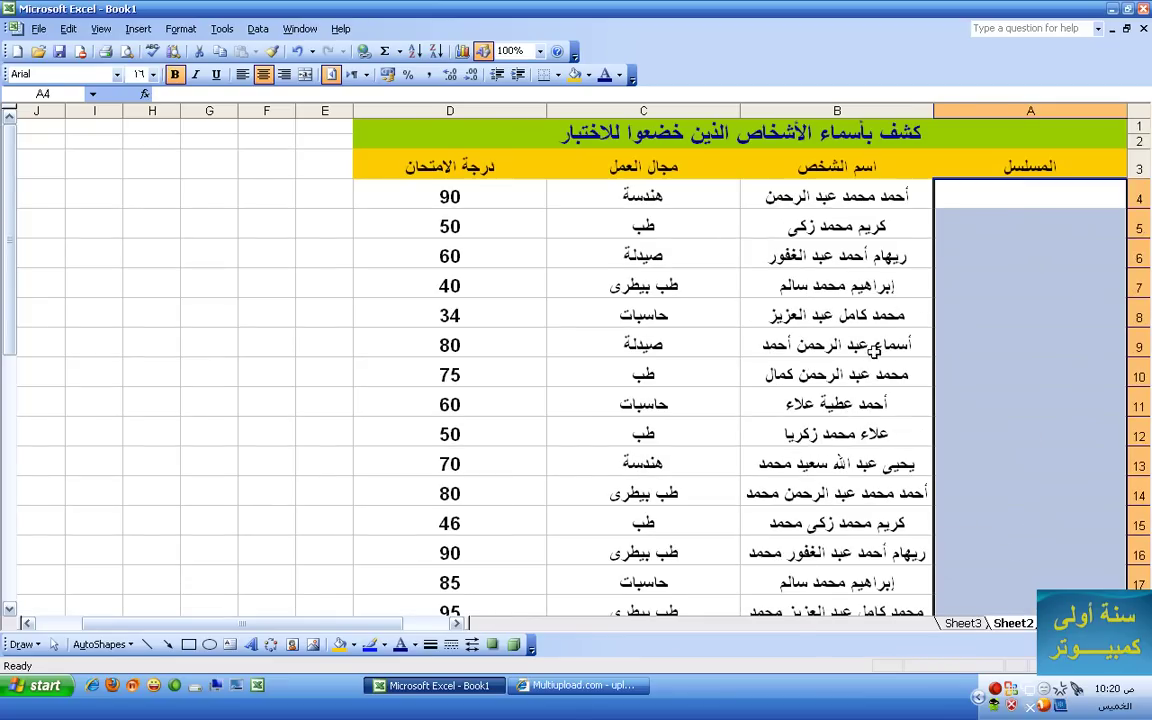
Step: Sort the names in B4:B33 in ascending order, continuing with the current selection only, and check the sorted list
left_click(831, 198)
left_click_drag(831, 198, 817, 562)
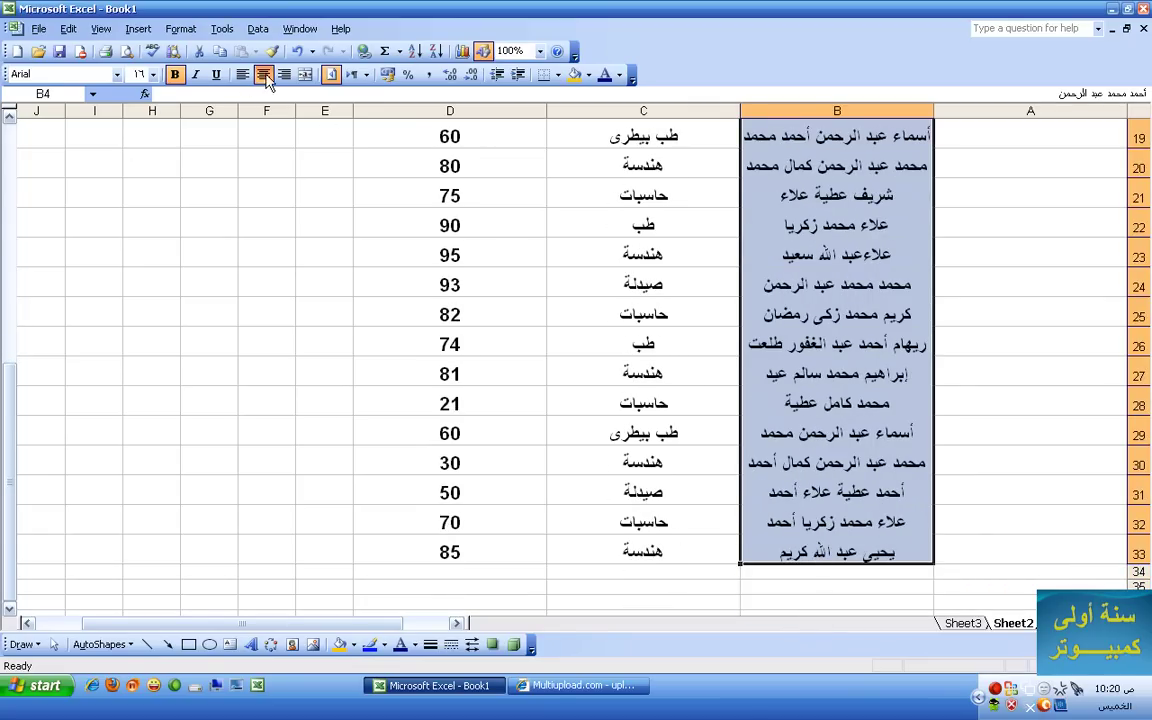
left_click(415, 58)
scroll(514, 219, "up", 6)
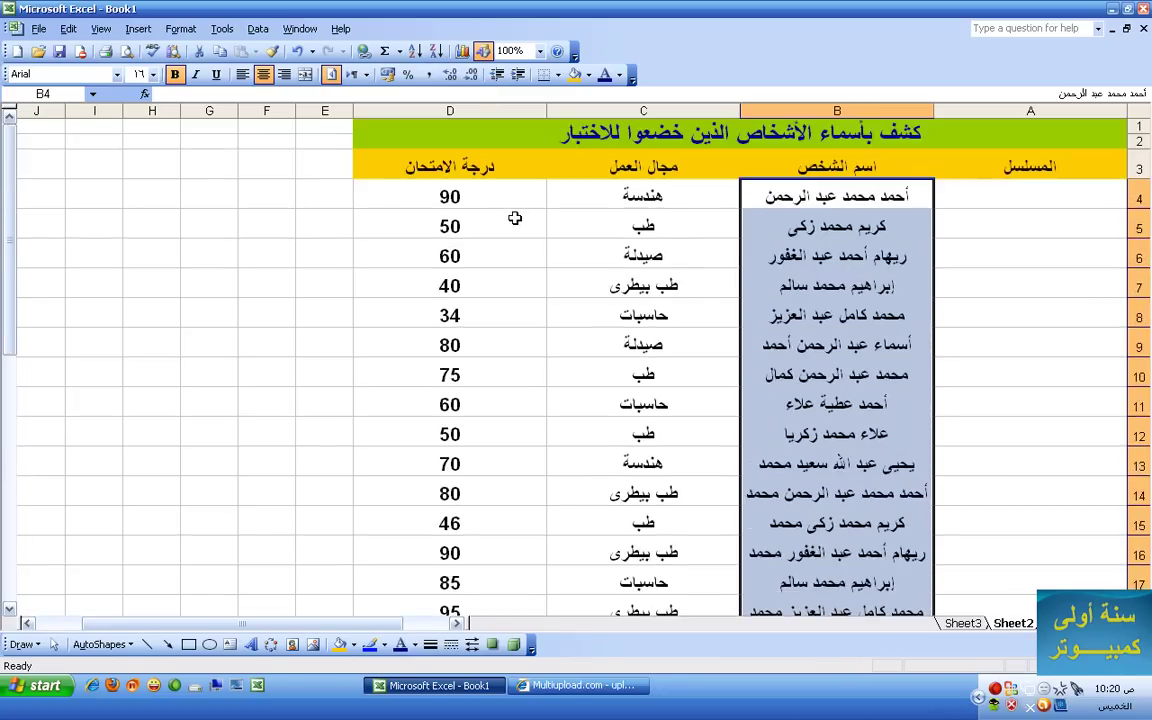
left_click(434, 58)
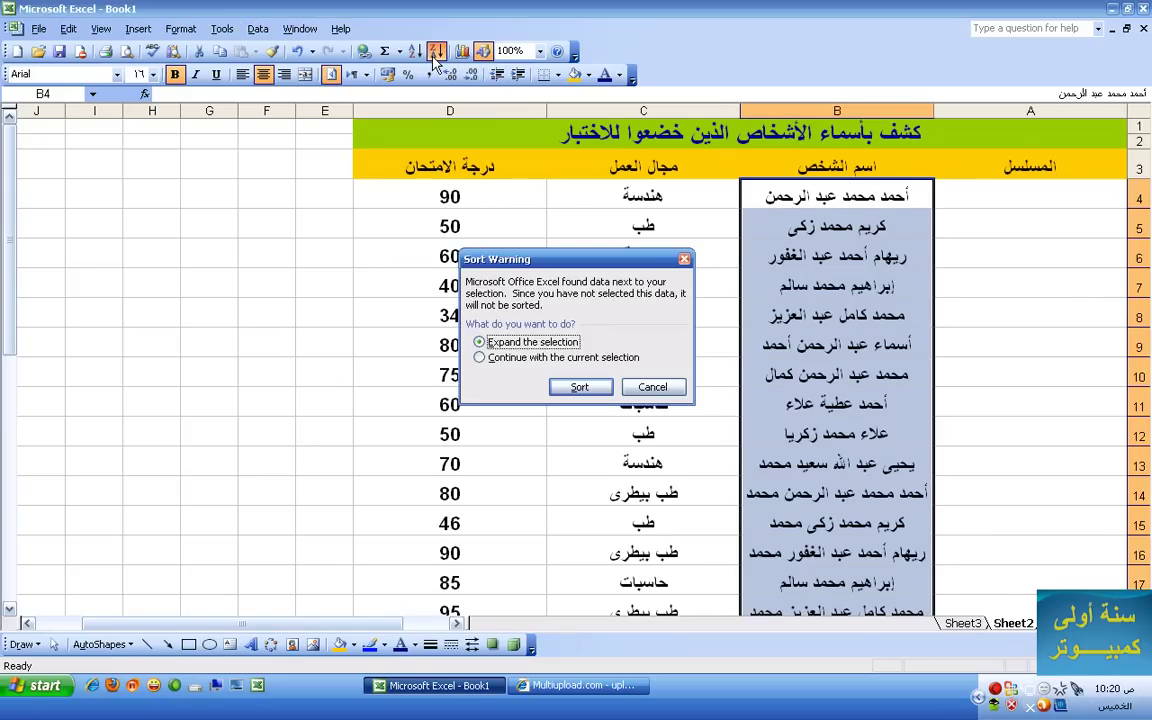
left_click(652, 388)
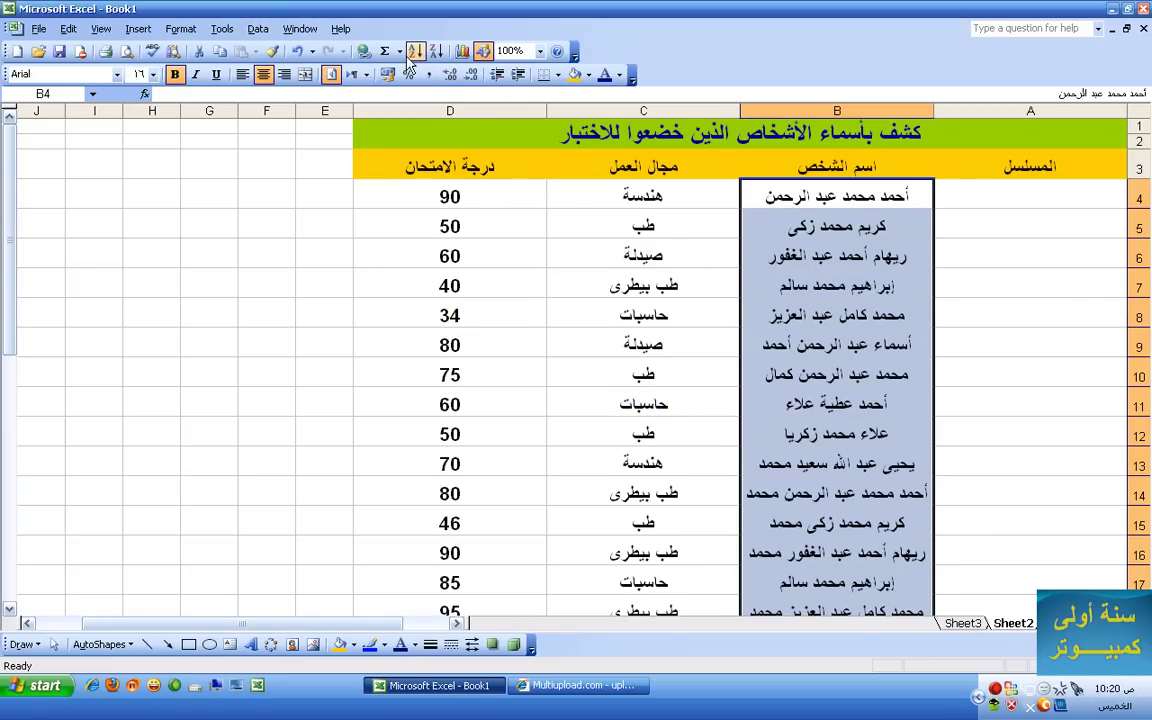
left_click(414, 51)
left_click(527, 357)
left_click(580, 388)
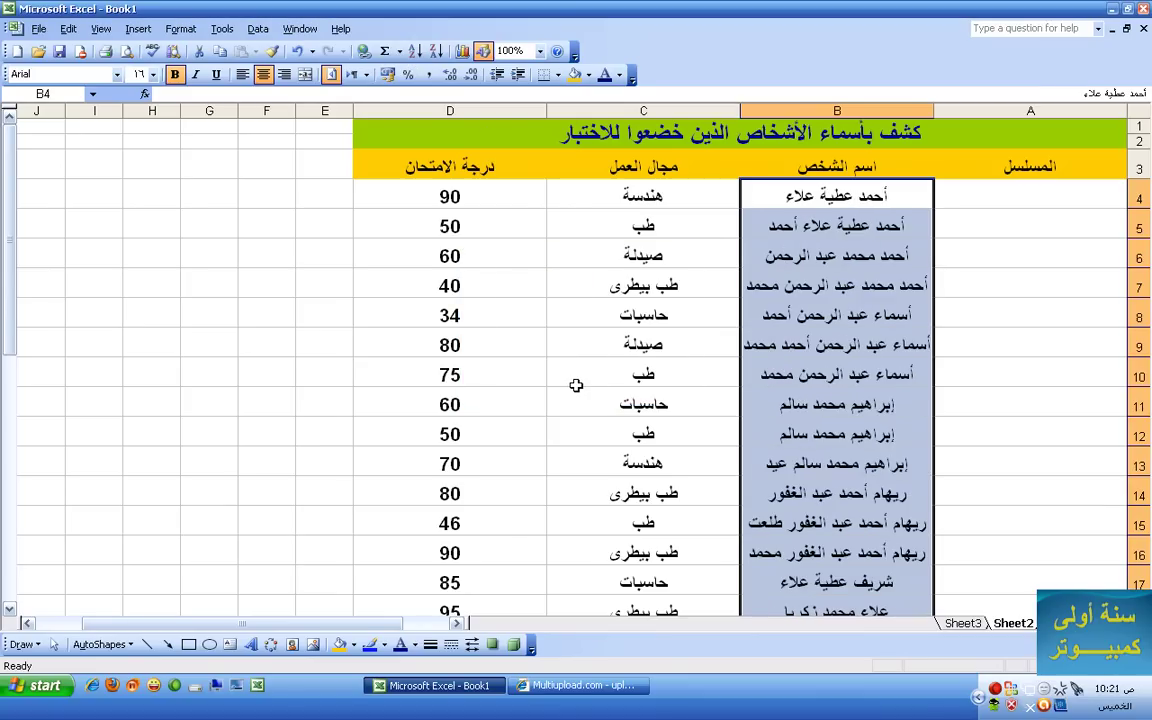
left_click(770, 305)
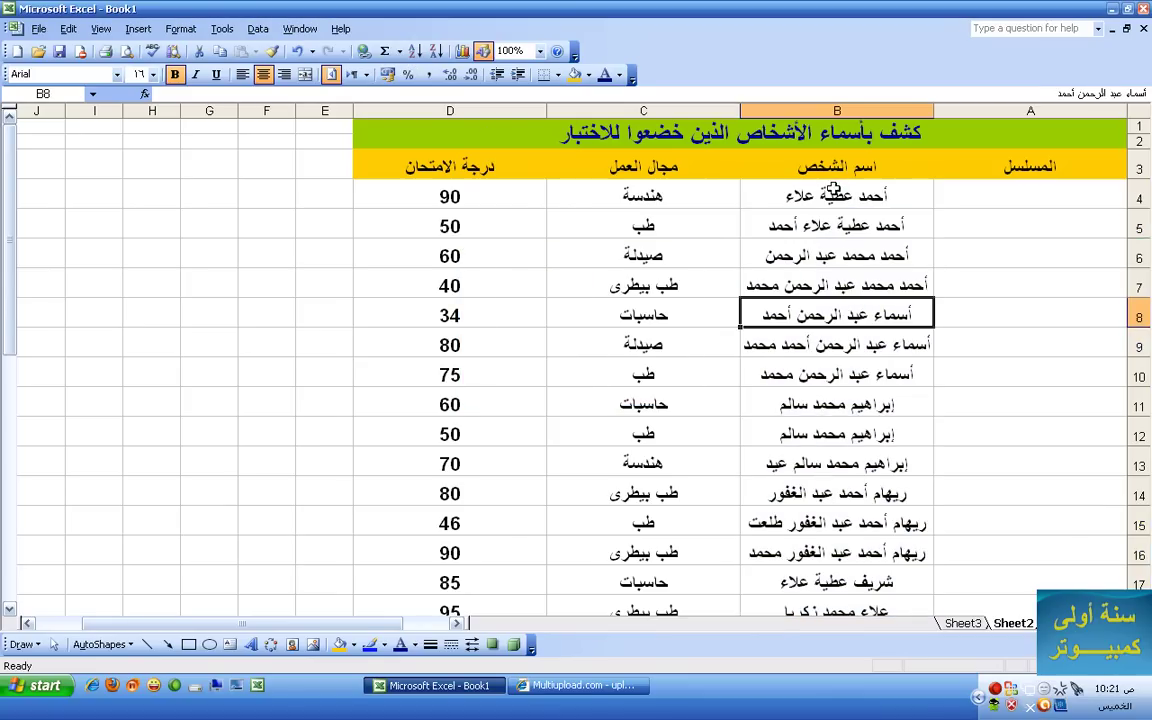
scroll(835, 290, "down", 8)
scroll(835, 297, "up", 6)
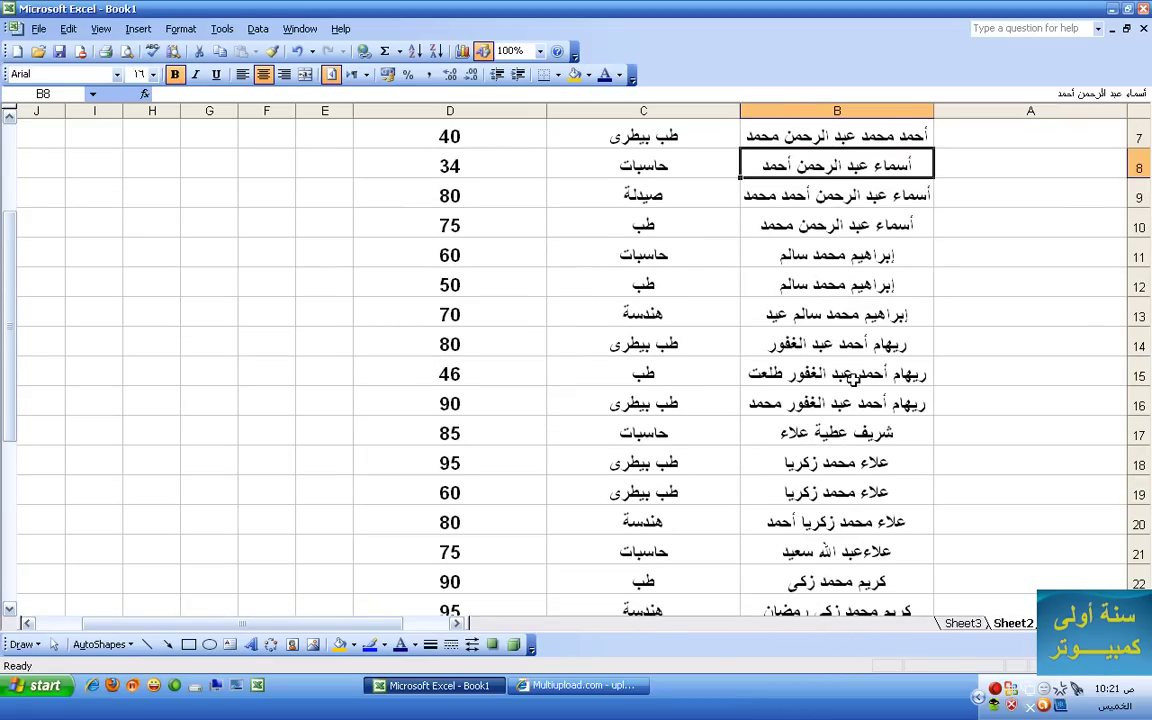
scroll(850, 375, "down", 5)
scroll(850, 345, "up", 7)
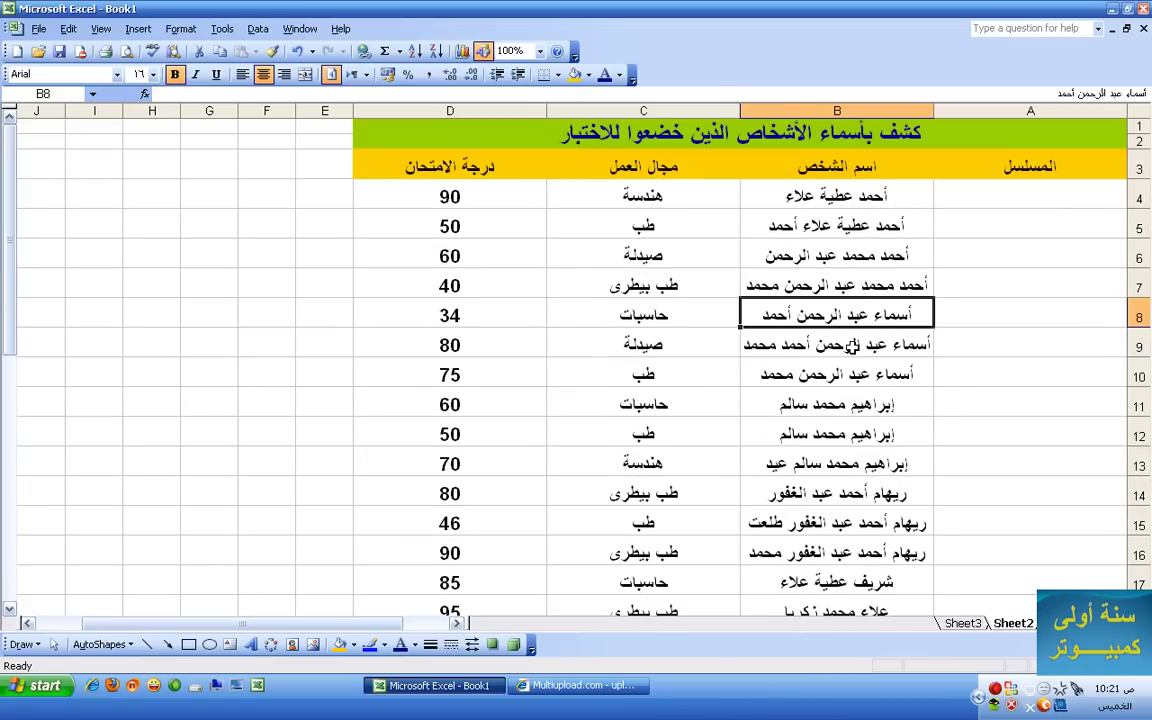
Step: Sort the exam scores in D4:D33 in ascending order, continuing with the current selection only
left_click(985, 200)
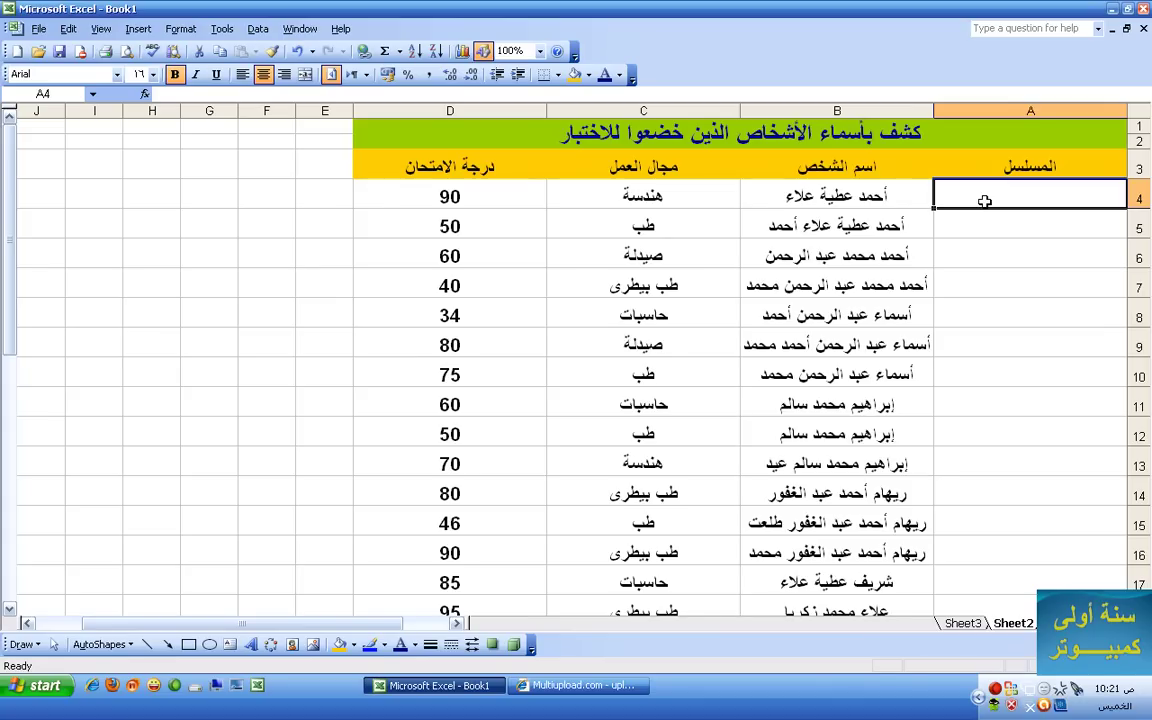
left_click_drag(453, 198, 442, 432)
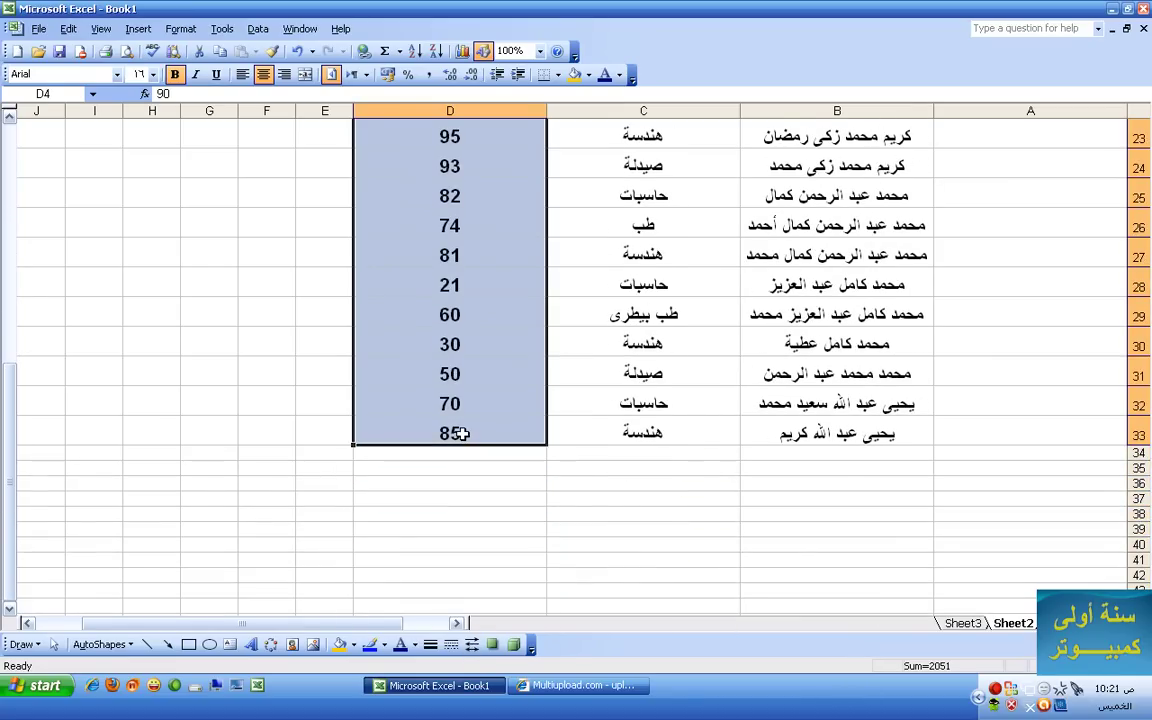
left_click(416, 52)
left_click(525, 357)
left_click(579, 387)
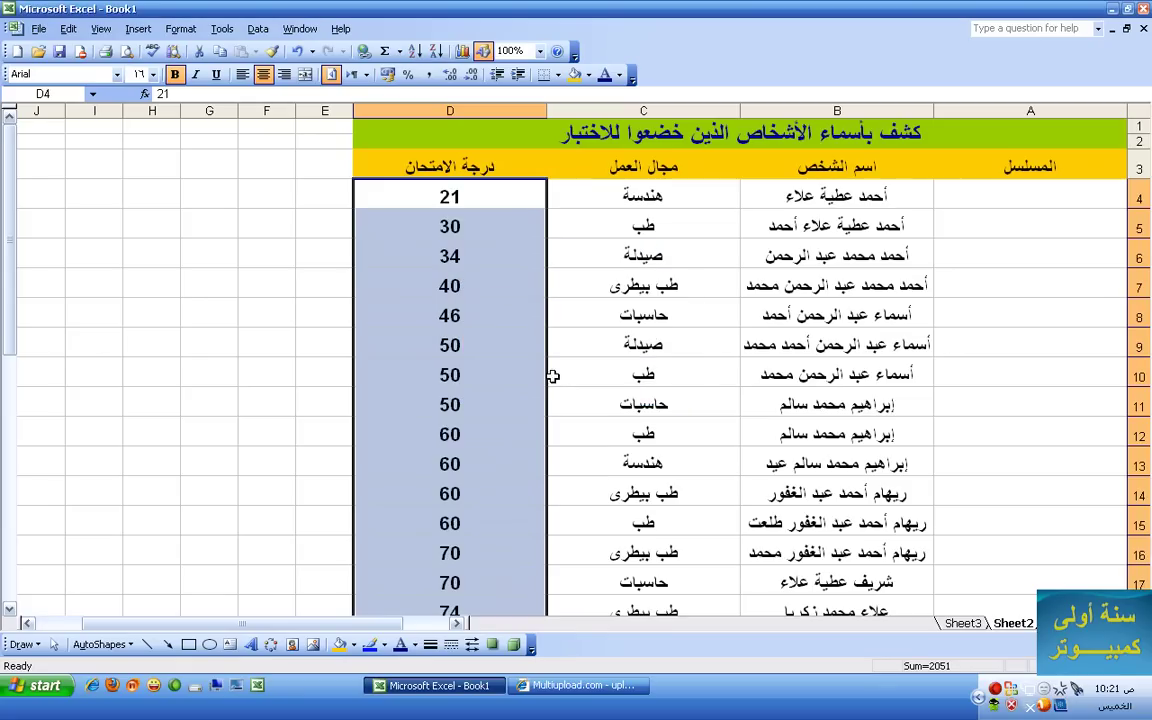
Step: Sort the exam scores in D4:D33 in descending order, continuing with the current selection only
left_click(436, 52)
left_click(525, 357)
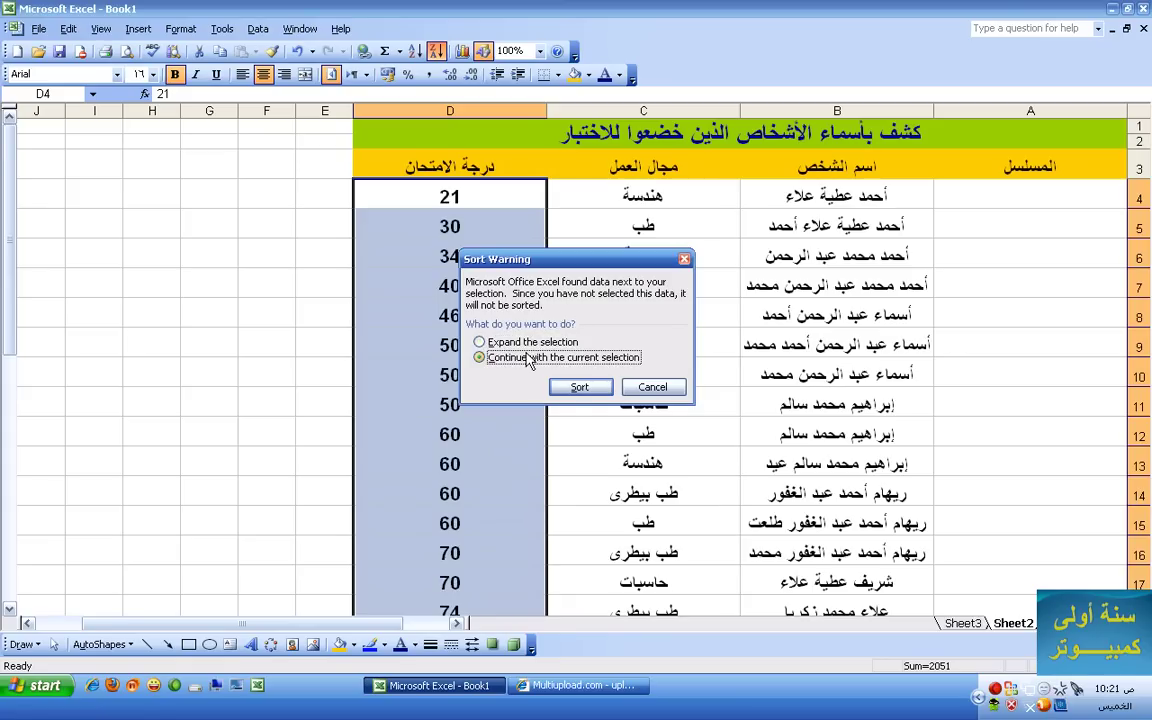
left_click(576, 386)
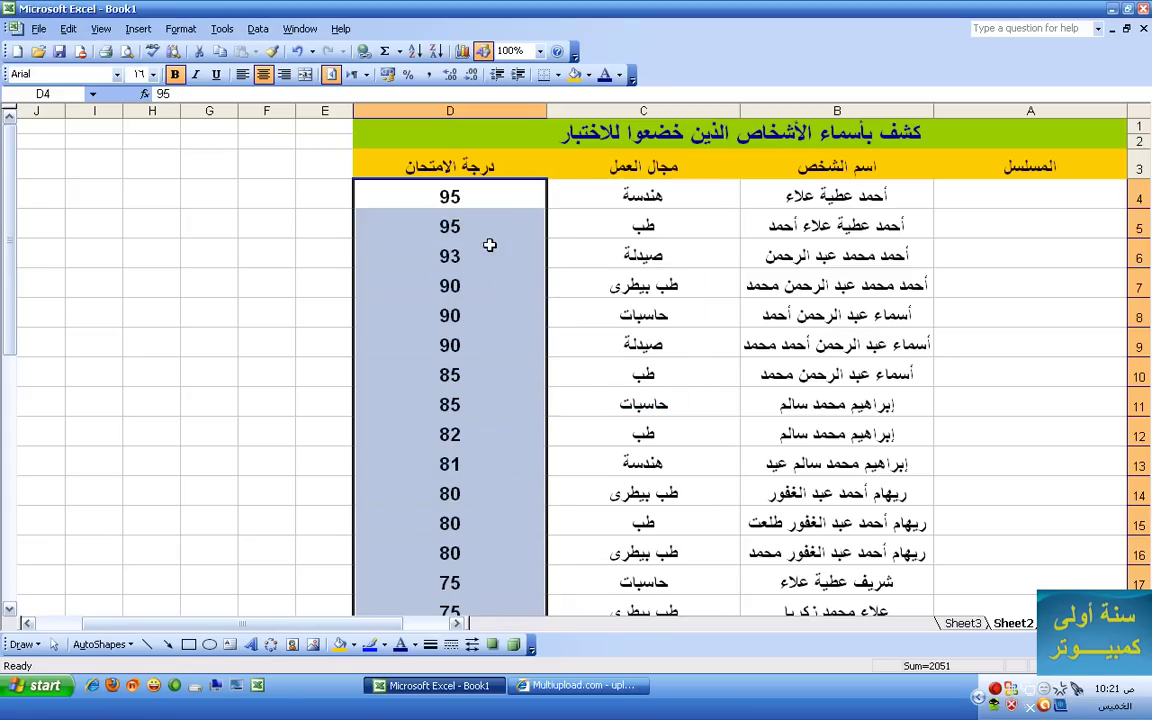
left_click(746, 290)
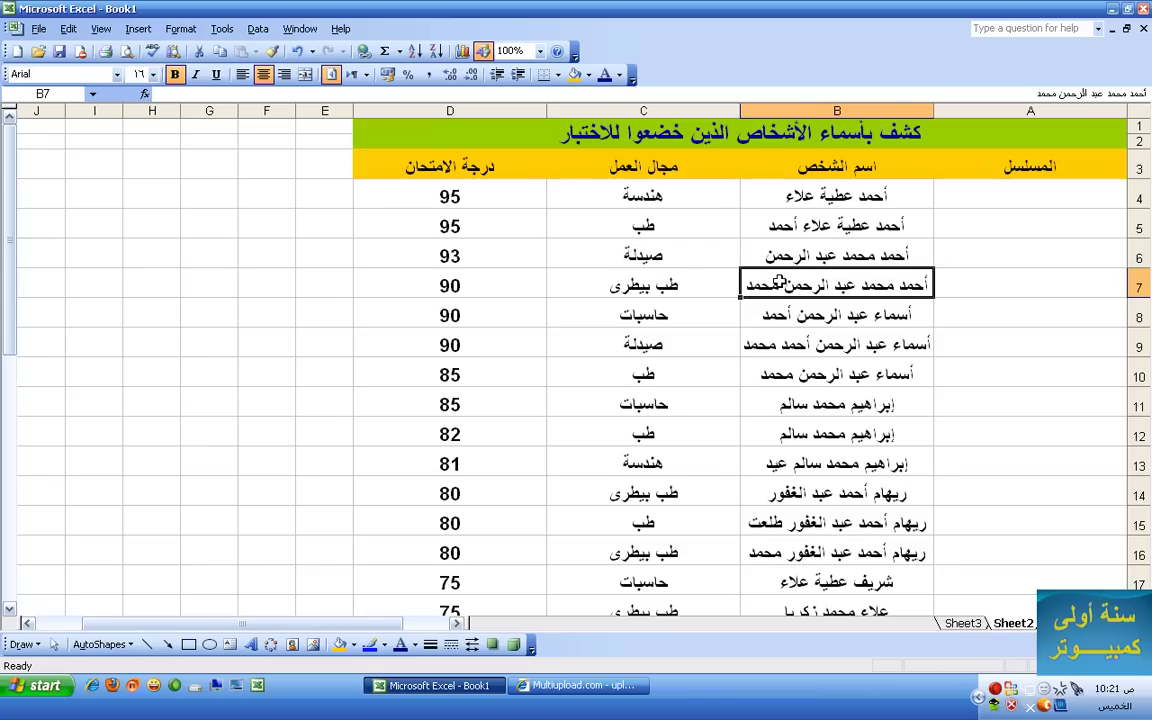
Step: Undo both score sorts, the name sort and the deletion of the serial numbers
key("ctrl+z")
key("ctrl+z")
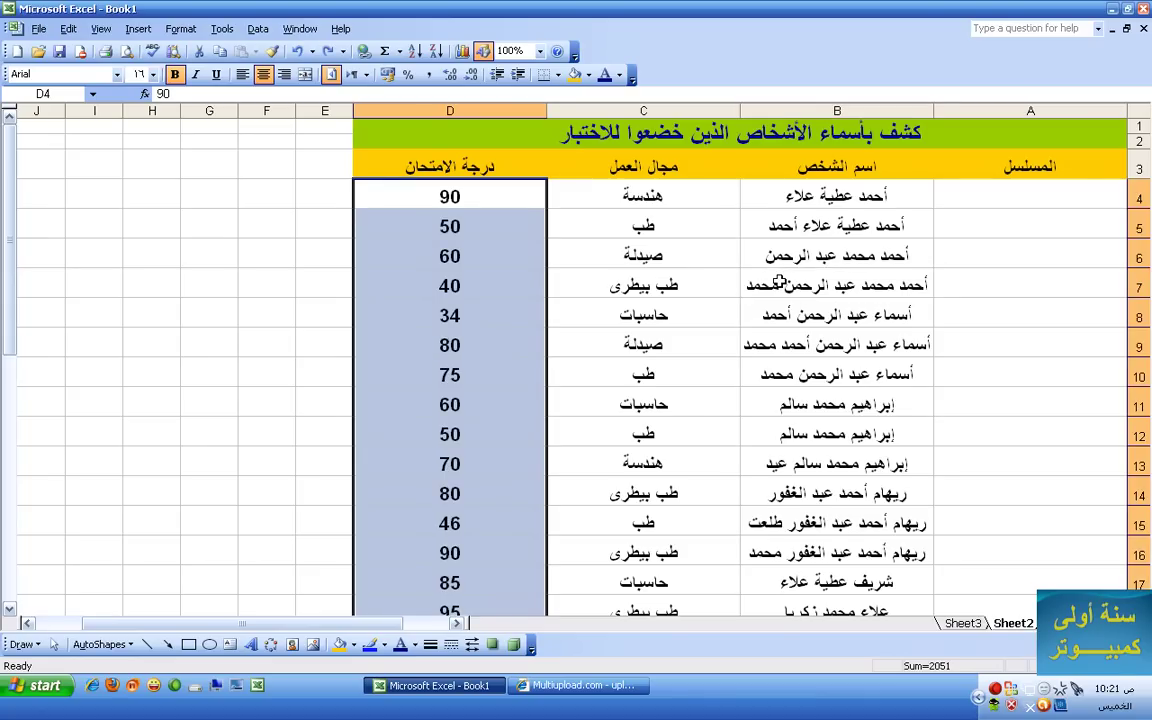
key("ctrl+z")
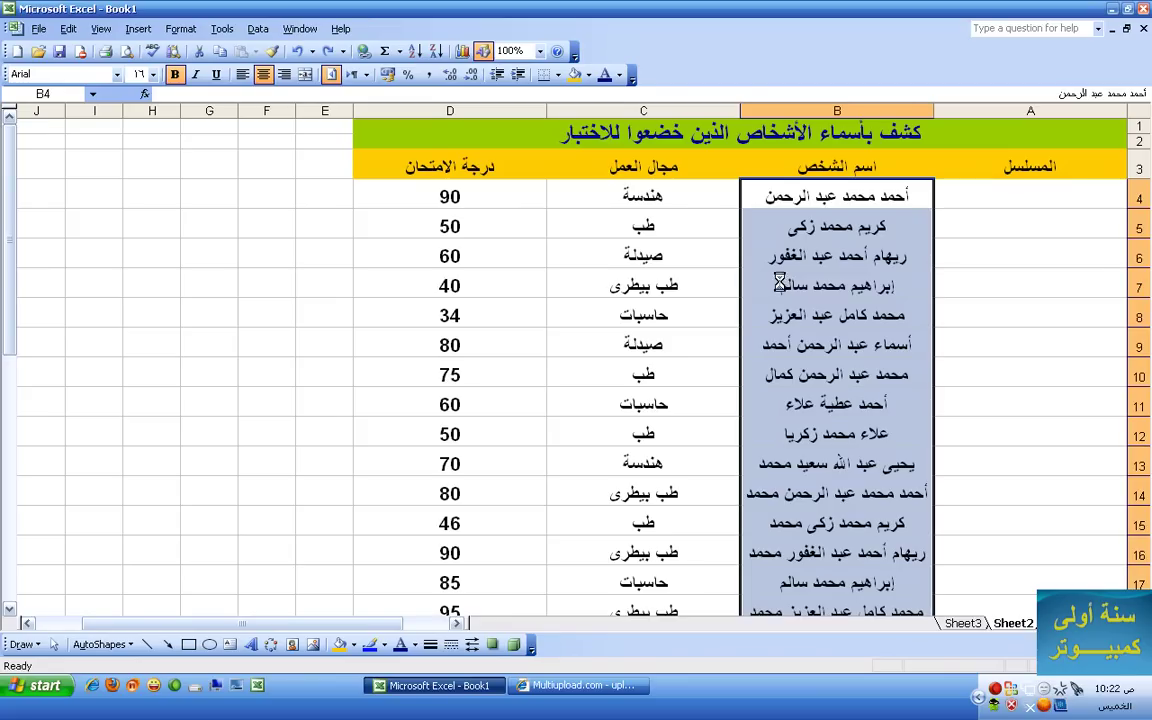
key("ctrl+z")
left_click(780, 285)
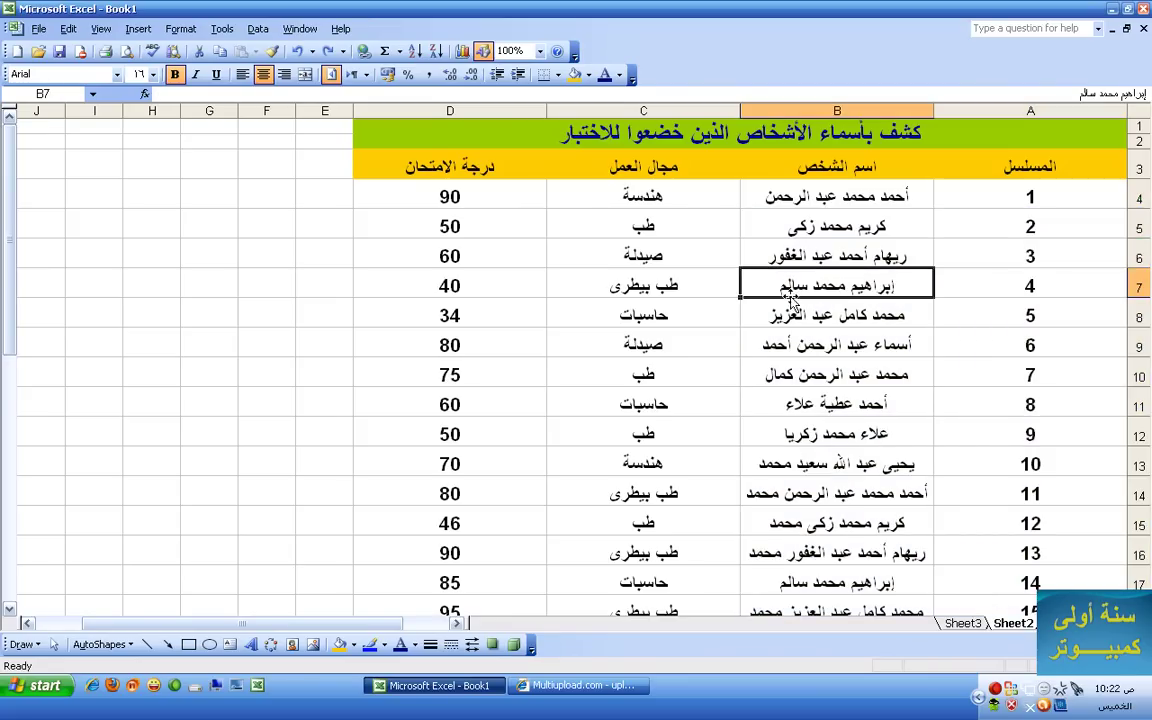
scroll(762, 328, "down", 9)
scroll(762, 328, "up", 10)
left_click(857, 198)
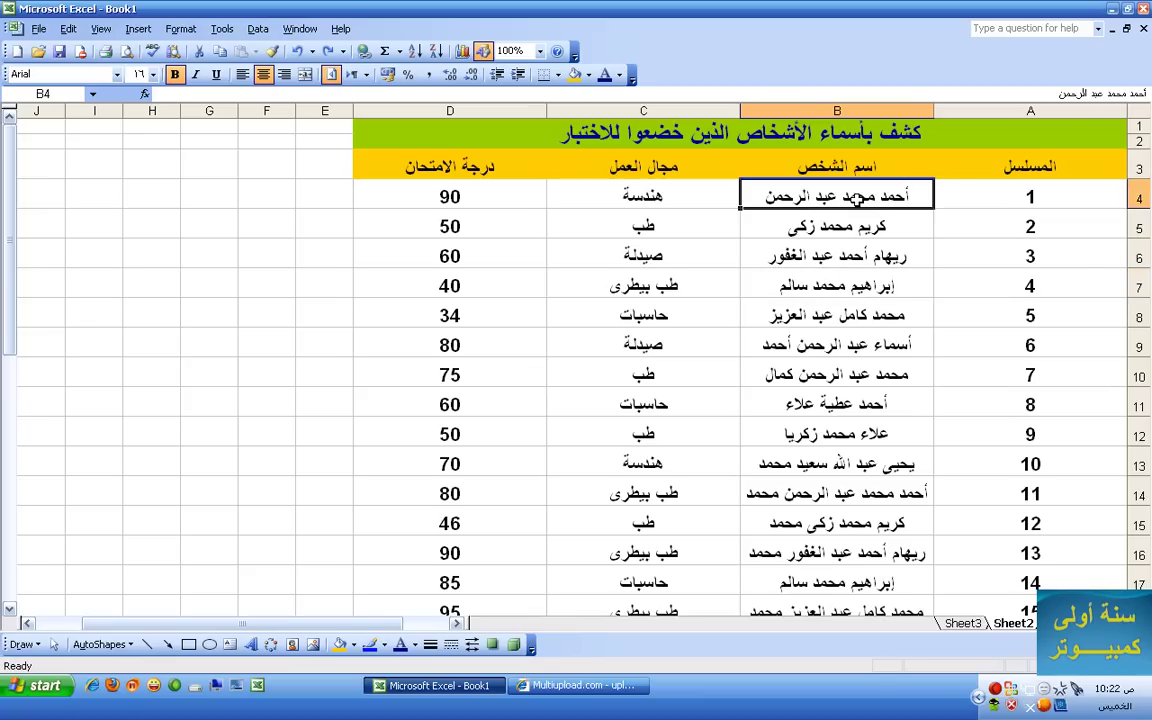
left_click(538, 195)
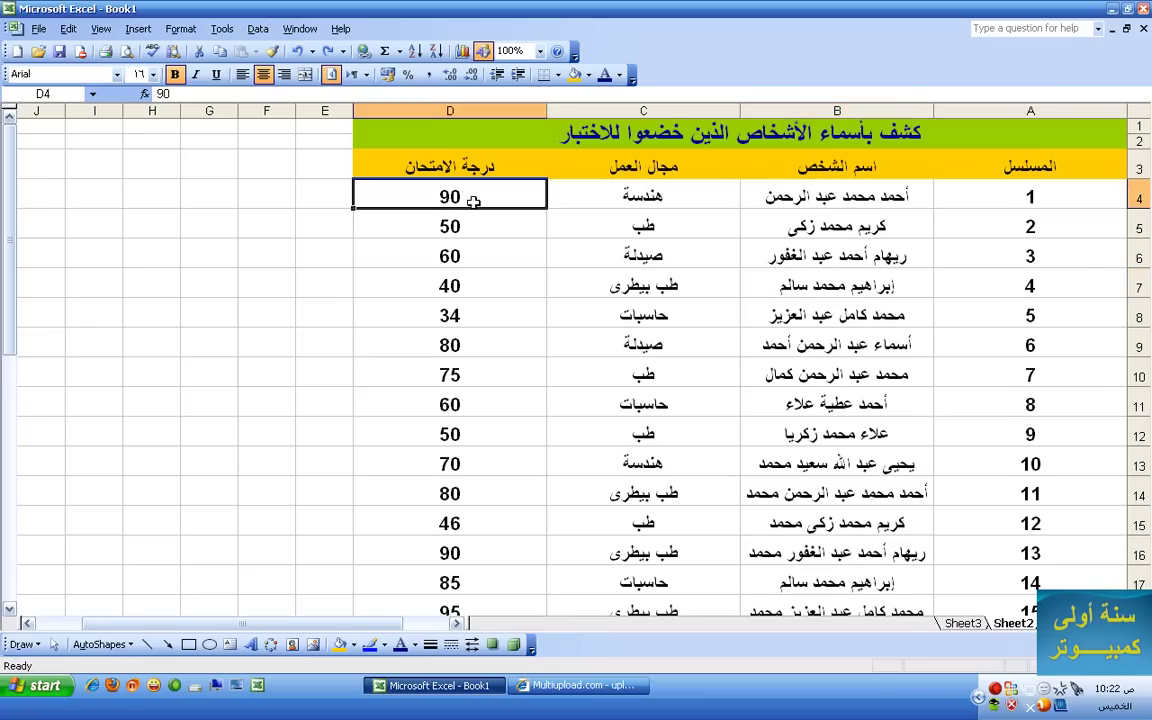
left_click(857, 198)
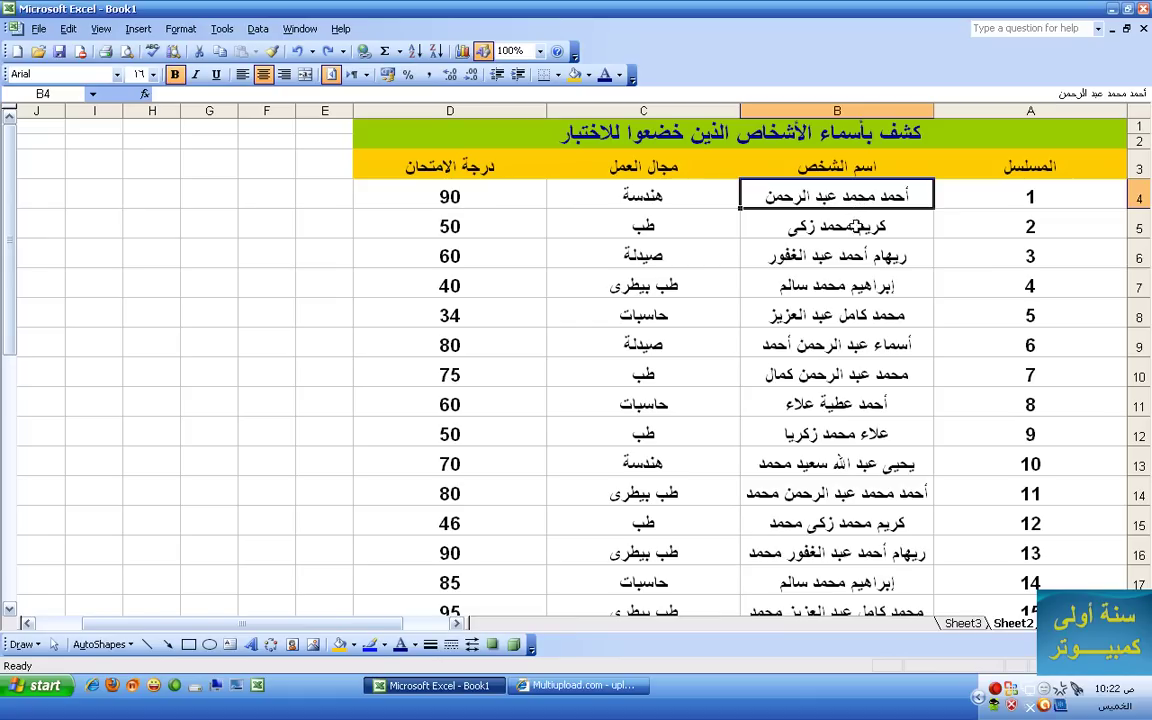
Step: Apply AutoFilter to the table range A3:D33, using row 3 as the header row
left_click(871, 227)
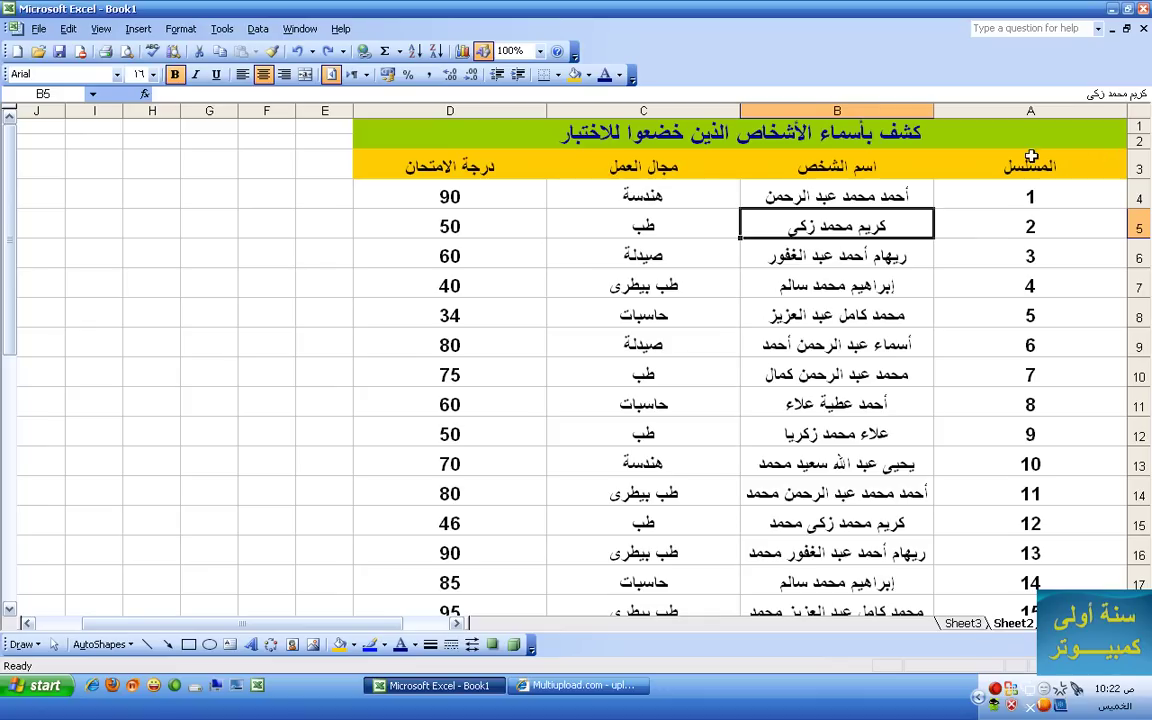
left_click_drag(990, 146, 504, 498)
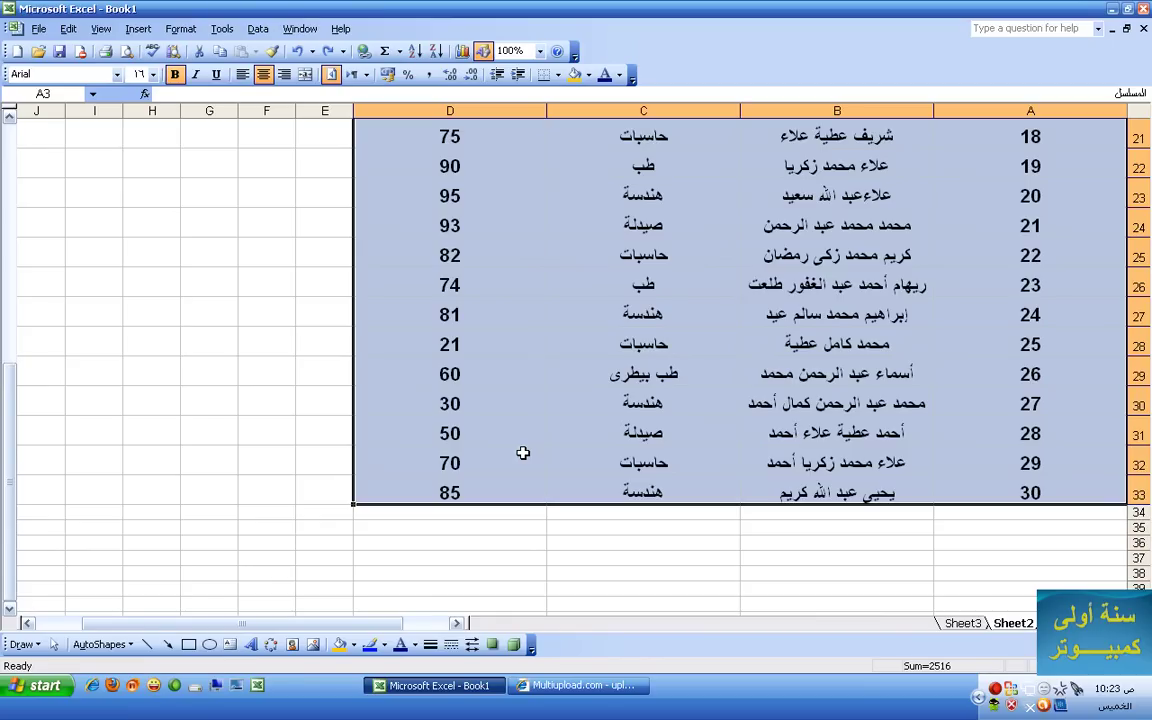
scroll(594, 481, "up", 7)
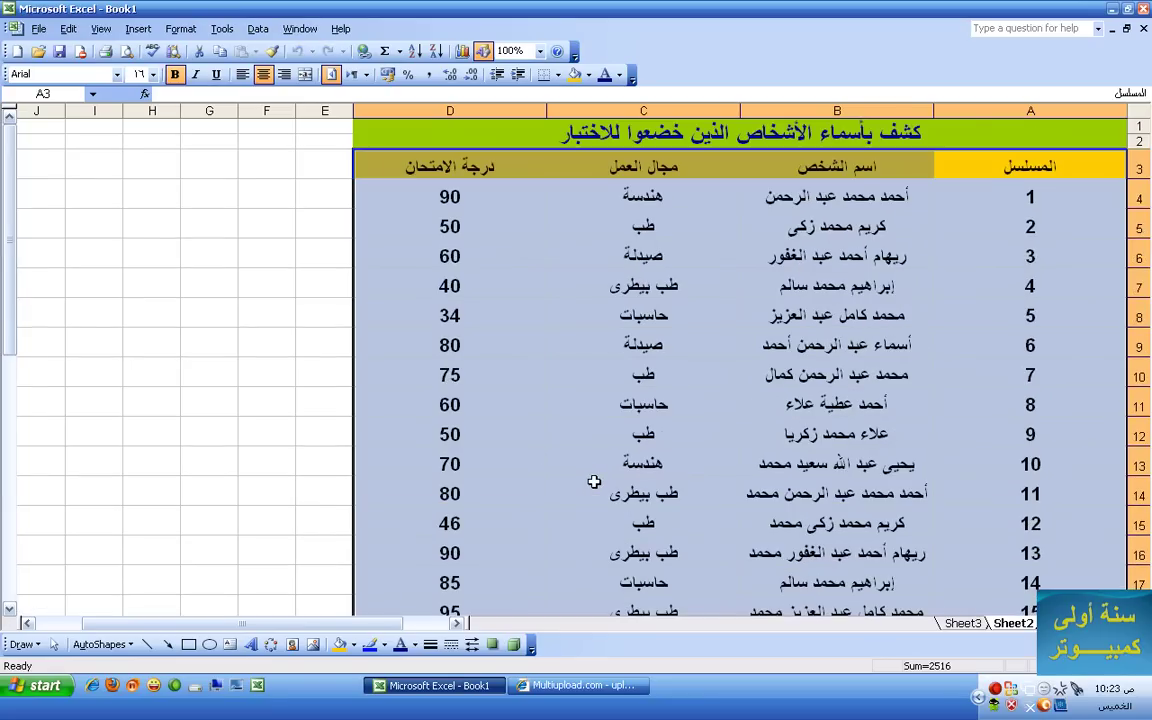
left_click(258, 30)
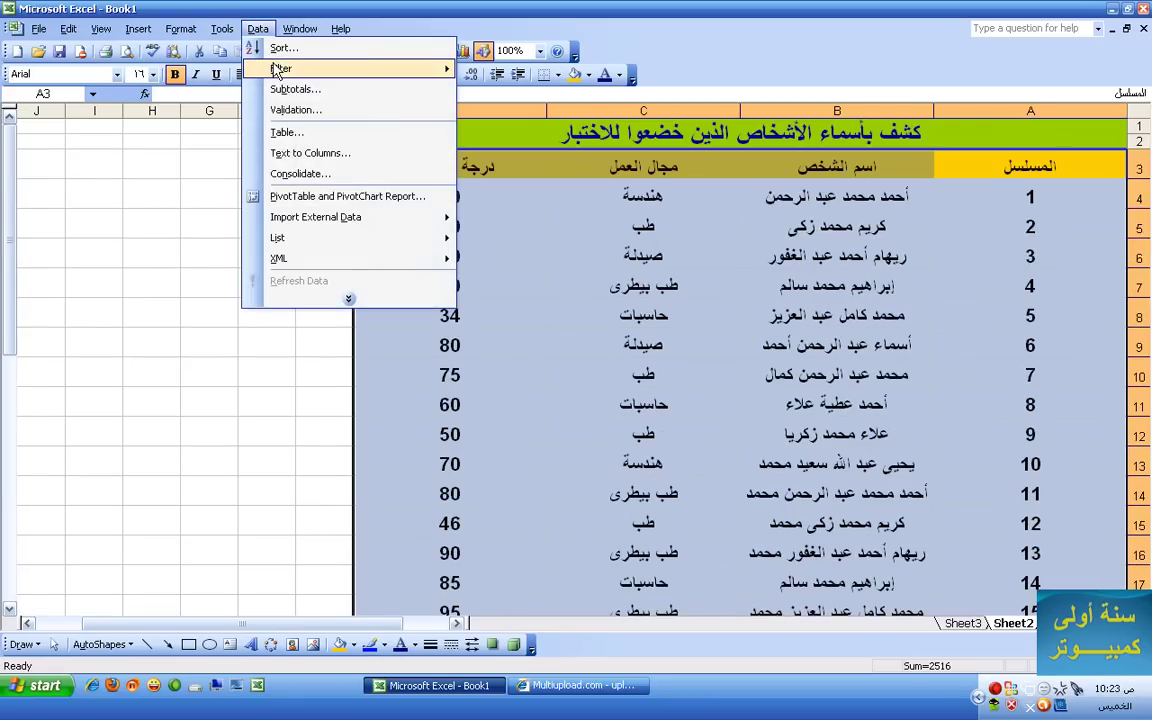
mouse_move(378, 67)
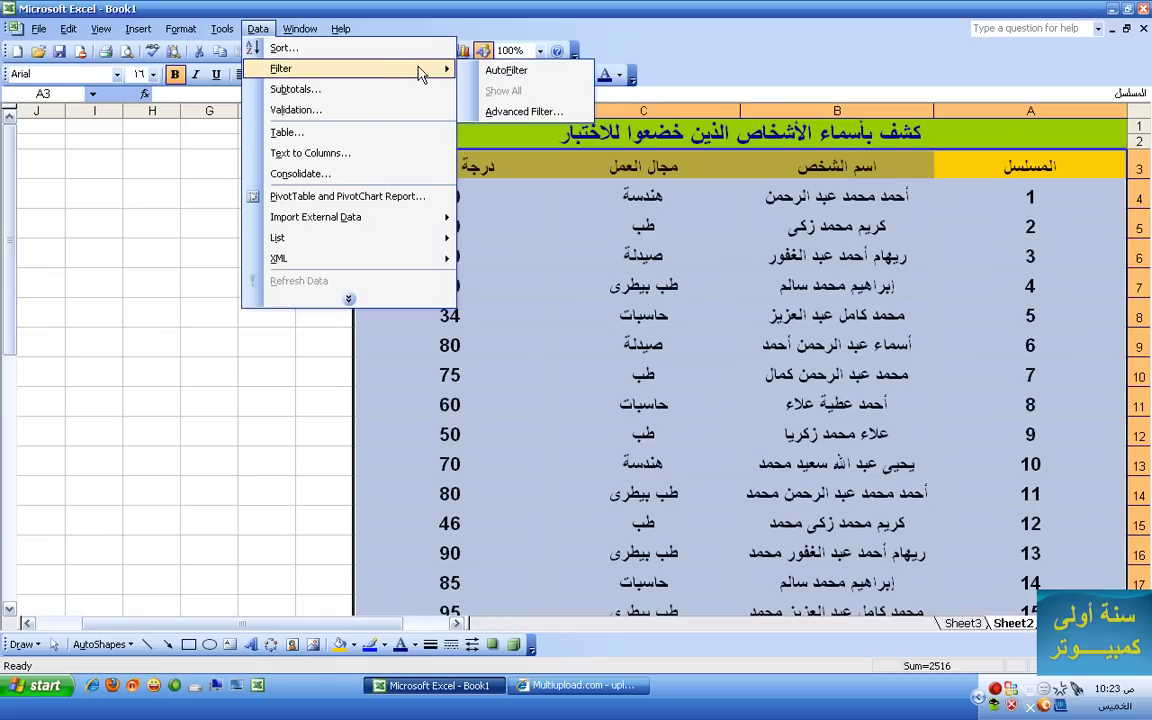
left_click(490, 71)
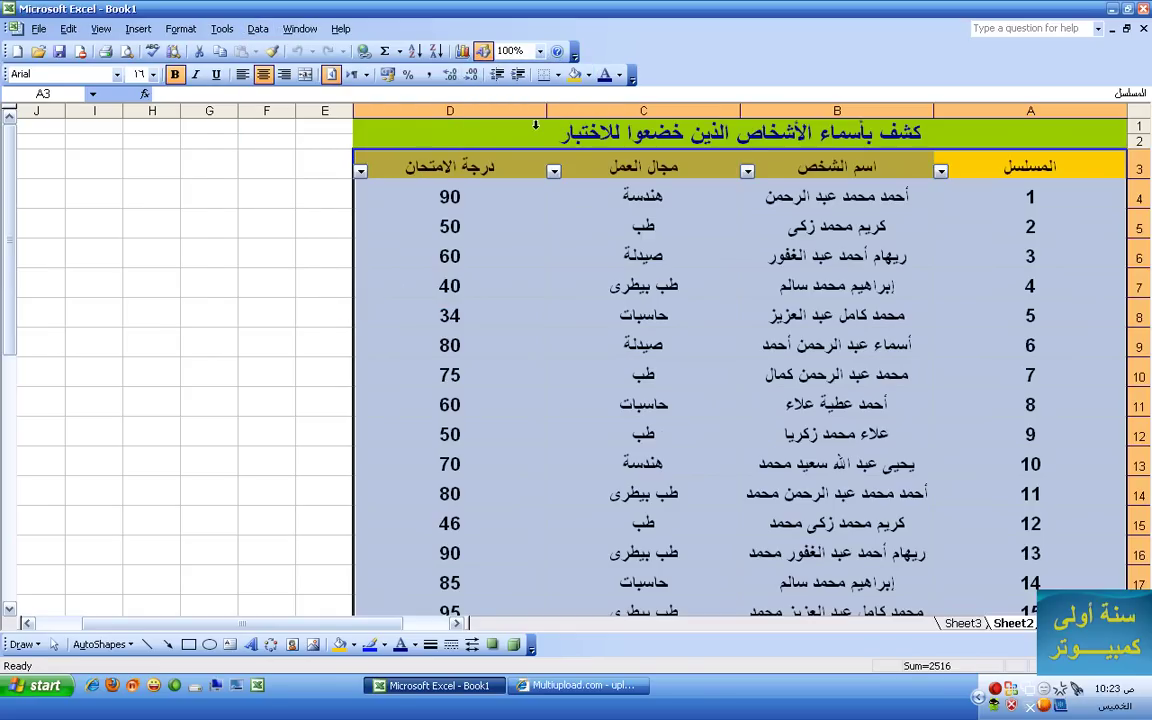
left_click(585, 217)
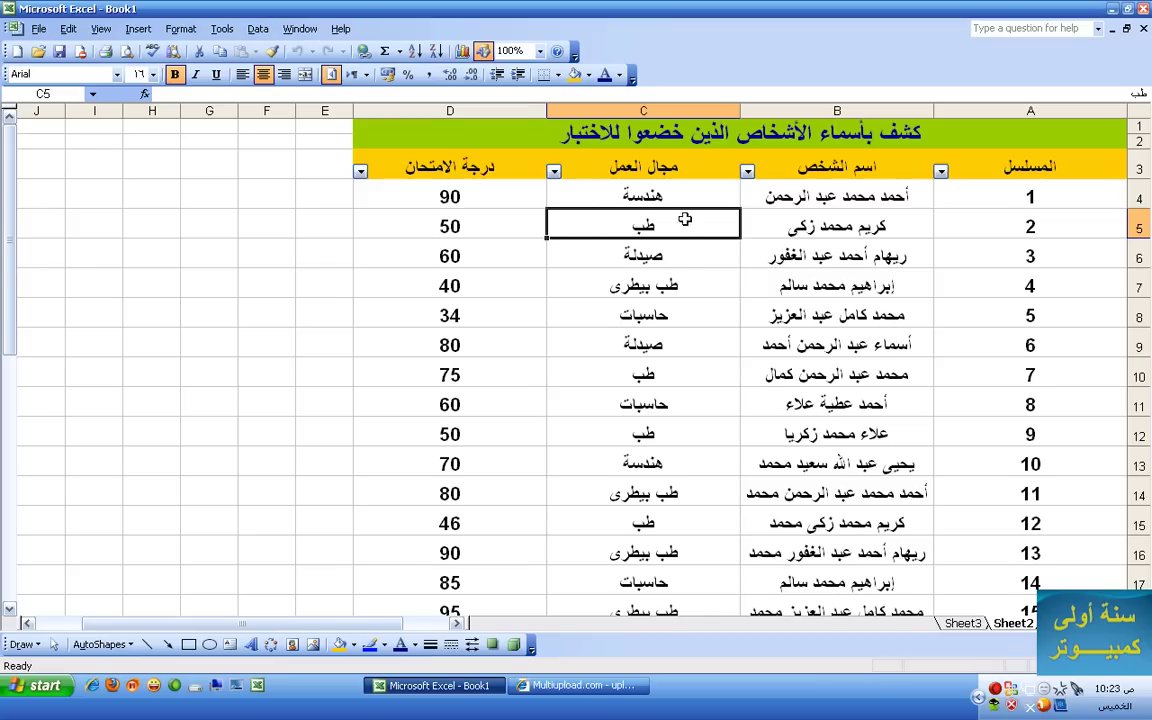
Step: Filter the work field column to show only هندسة, and restore all rows after viewing the matches
left_click(554, 171)
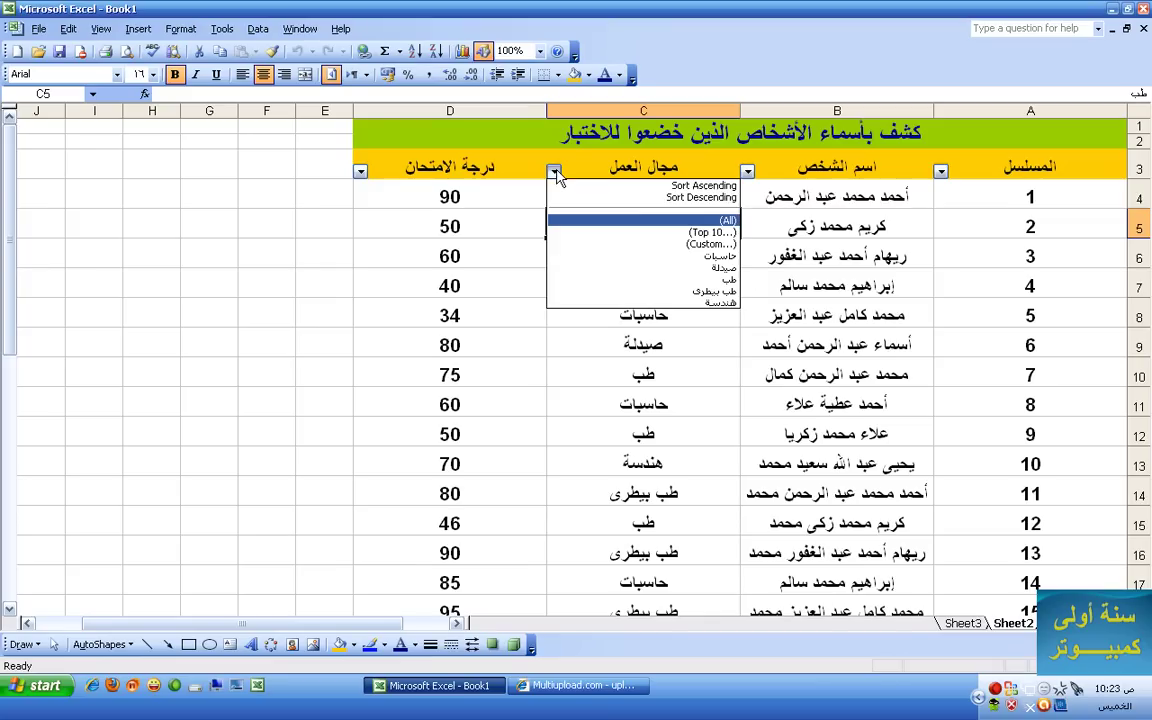
left_click(577, 302)
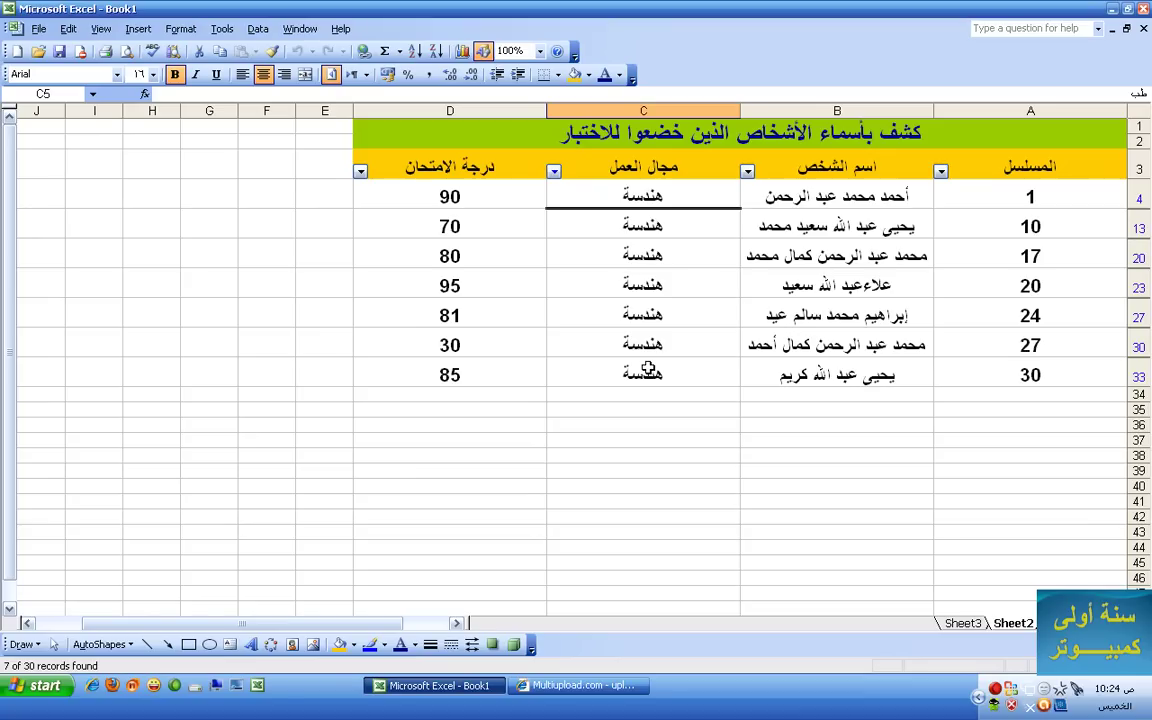
left_click(553, 171)
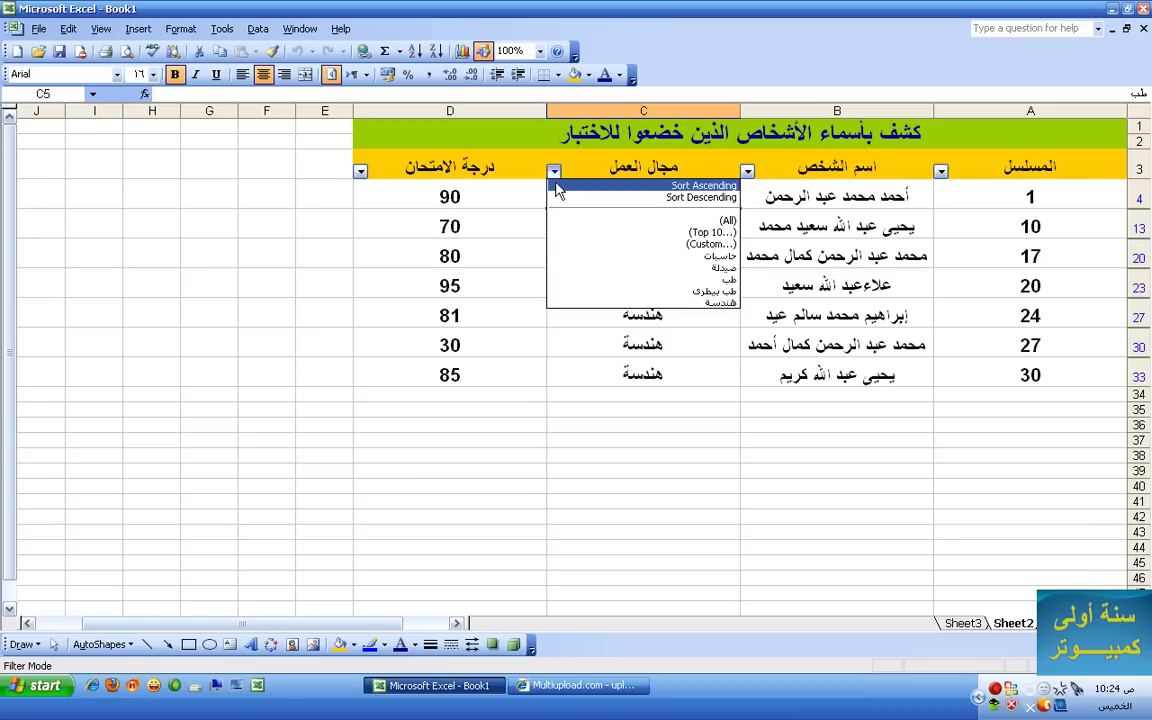
left_click(571, 222)
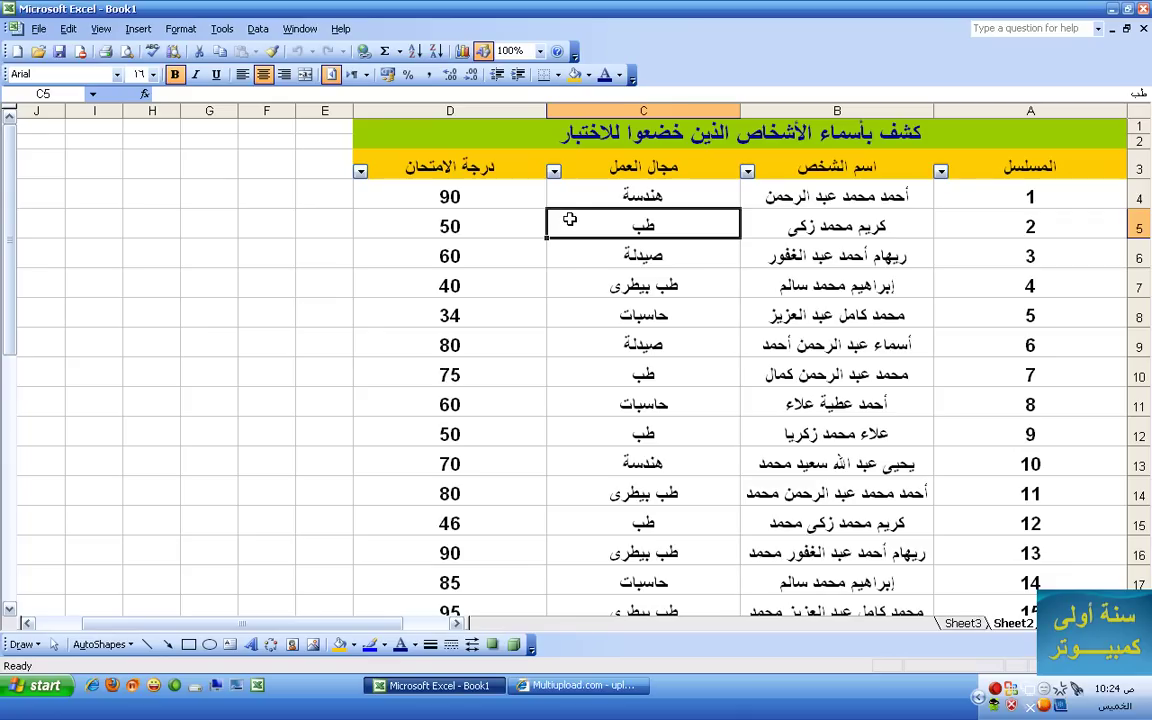
Step: Filter the exam score column to show only rows with a score of 60
left_click(554, 172)
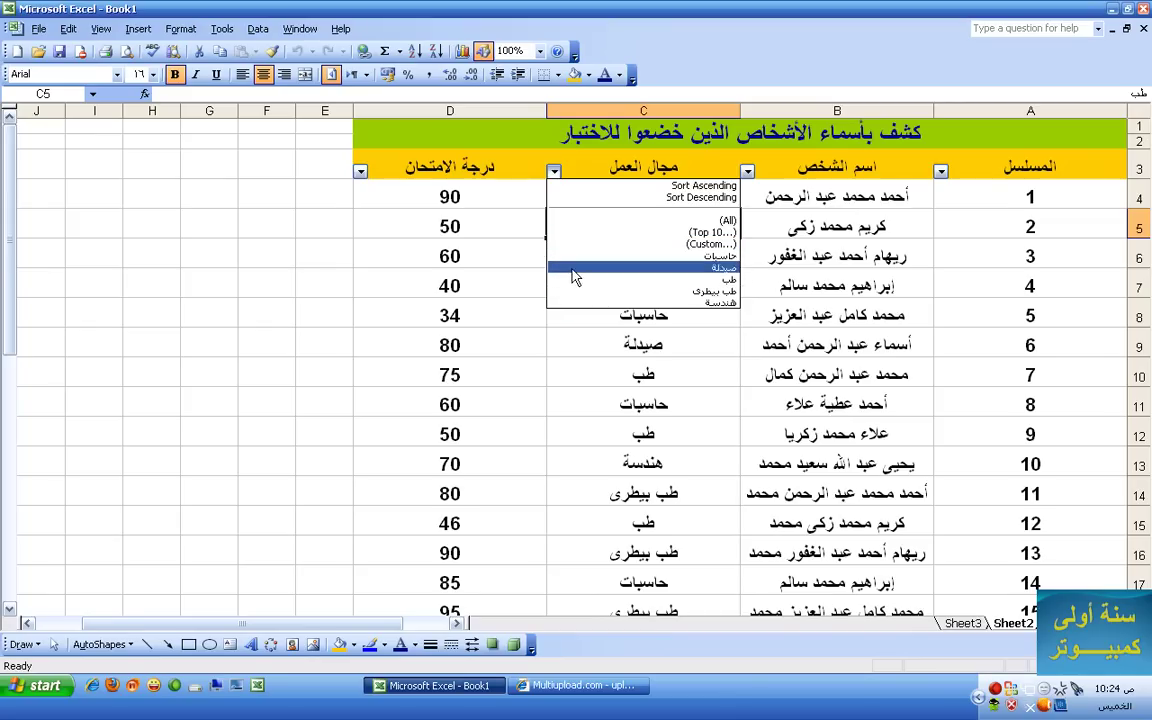
left_click(360, 171)
left_click(360, 171)
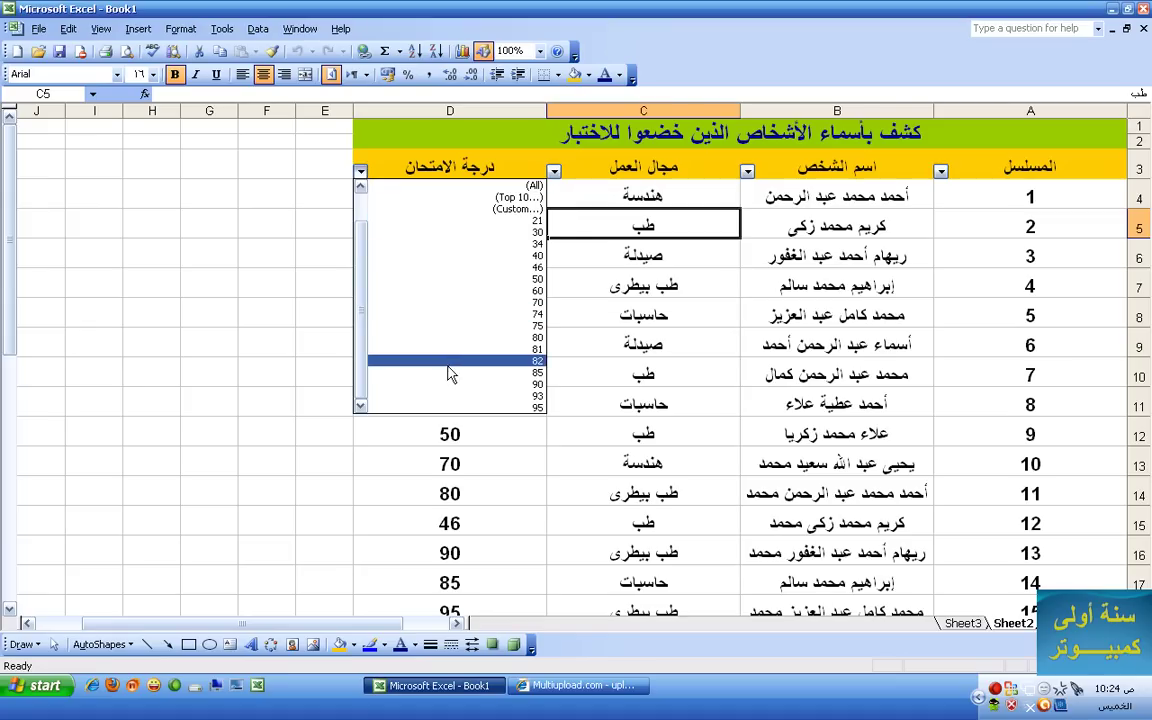
left_click(478, 291)
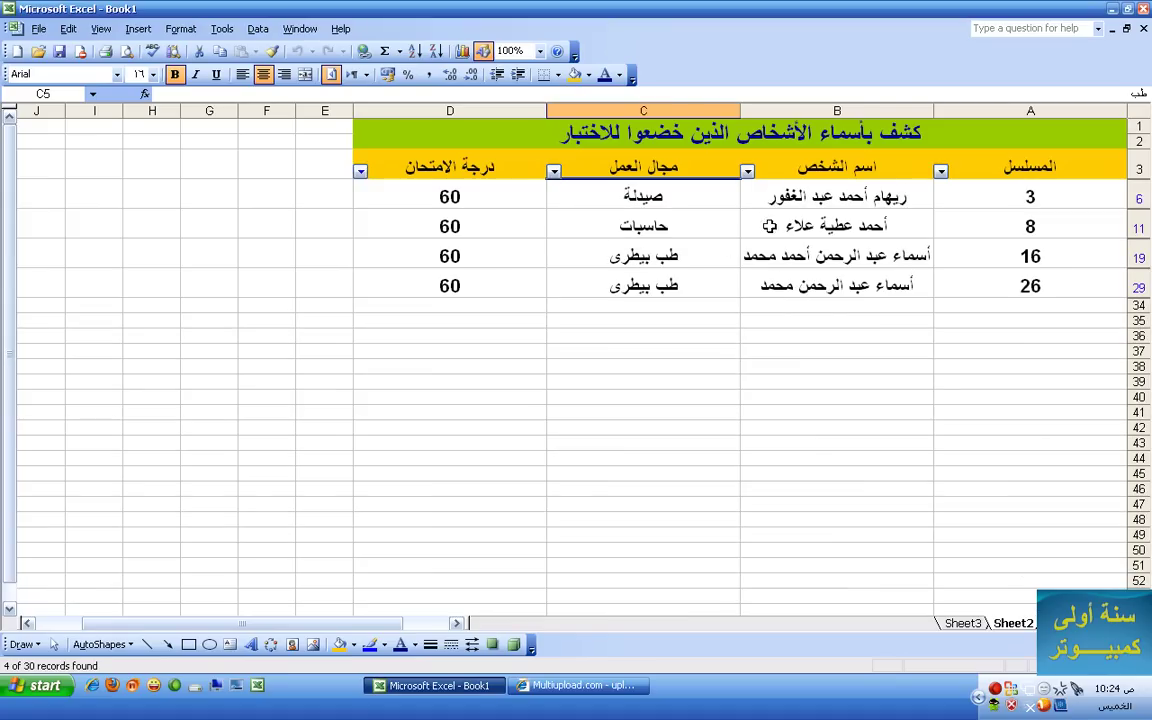
Step: Switch the exam score filter to 81, and show all rows again after viewing the match
left_click(360, 171)
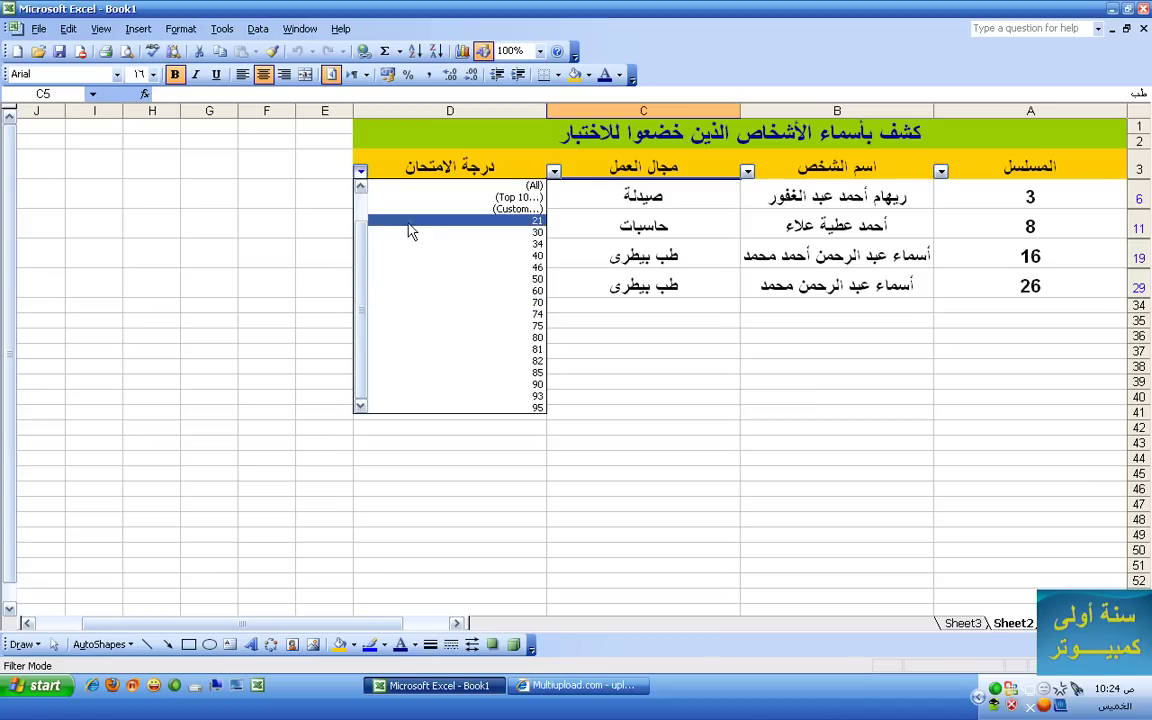
left_click(427, 349)
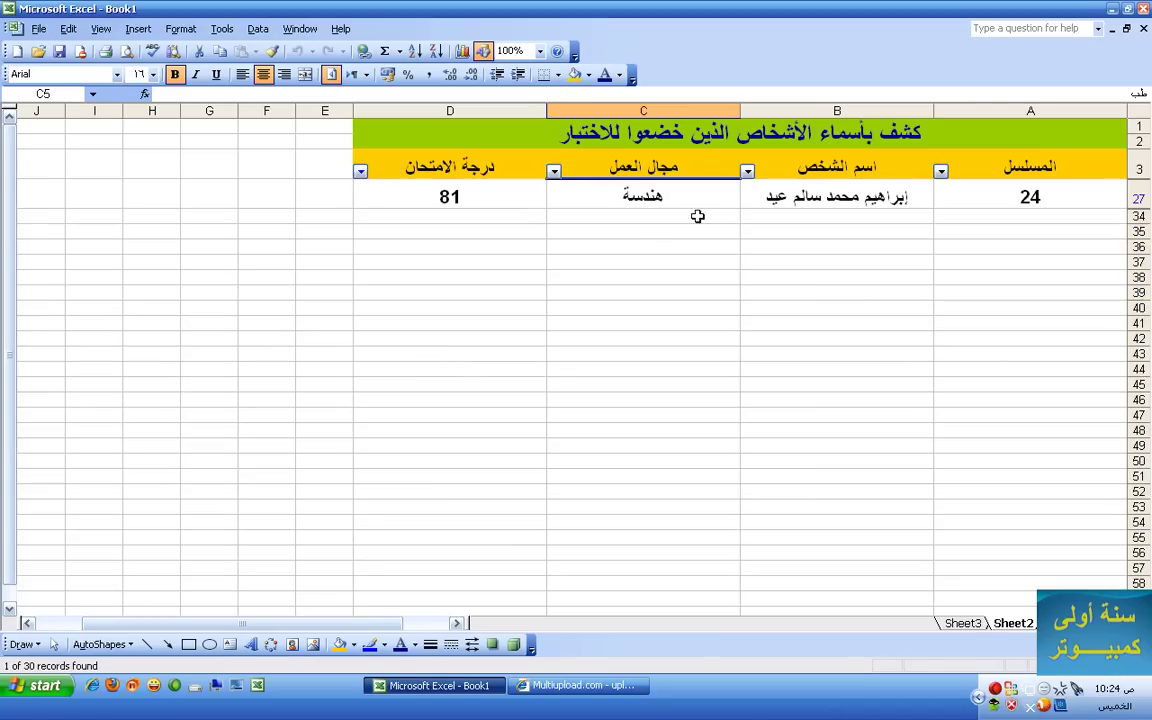
left_click(360, 171)
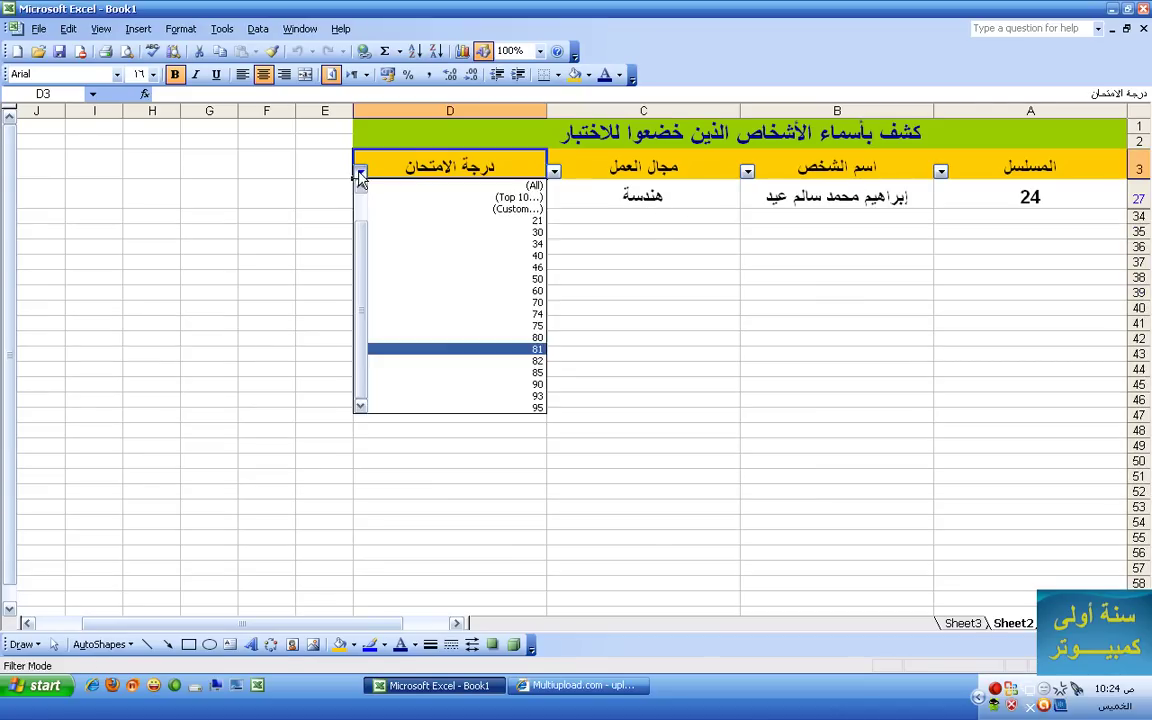
left_click(377, 187)
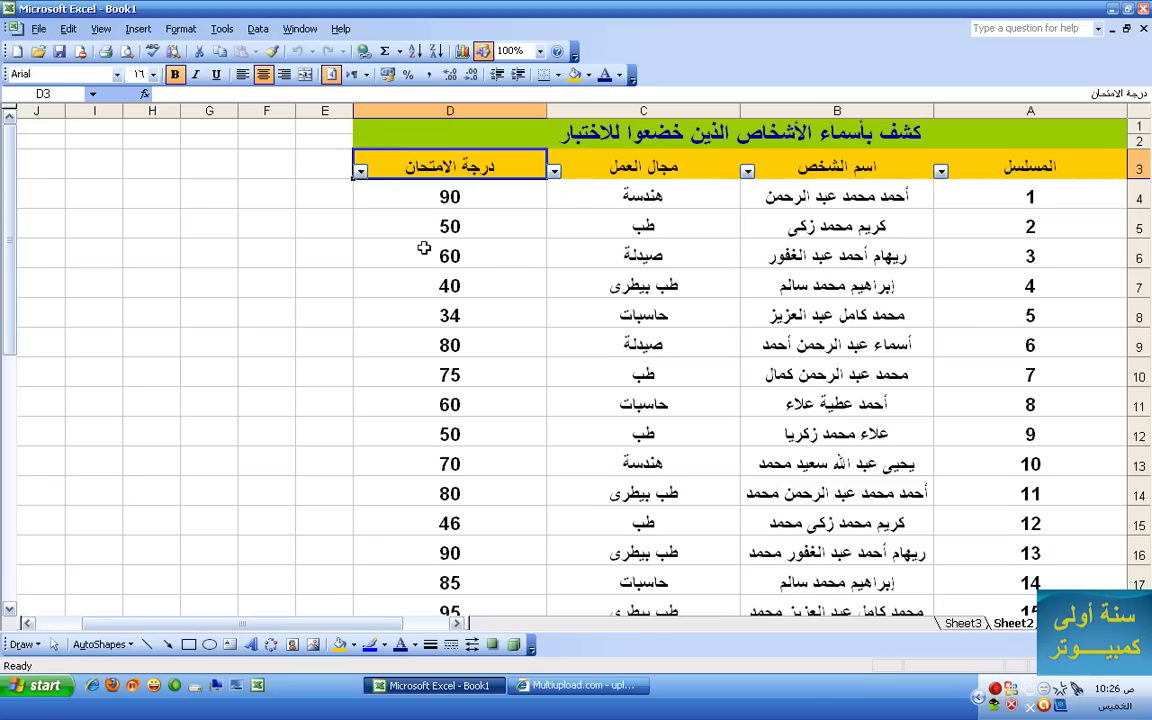
left_click_drag(770, 198, 763, 535)
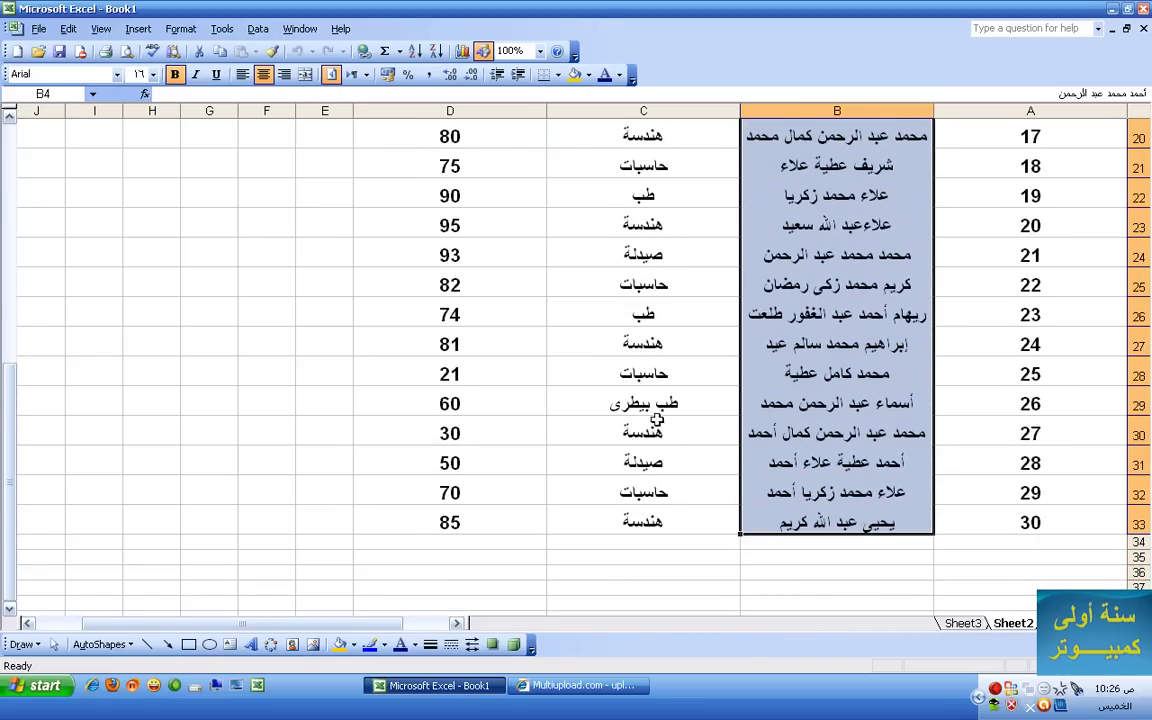
scroll(380, 144, "up", 5)
scroll(380, 144, "up", 2)
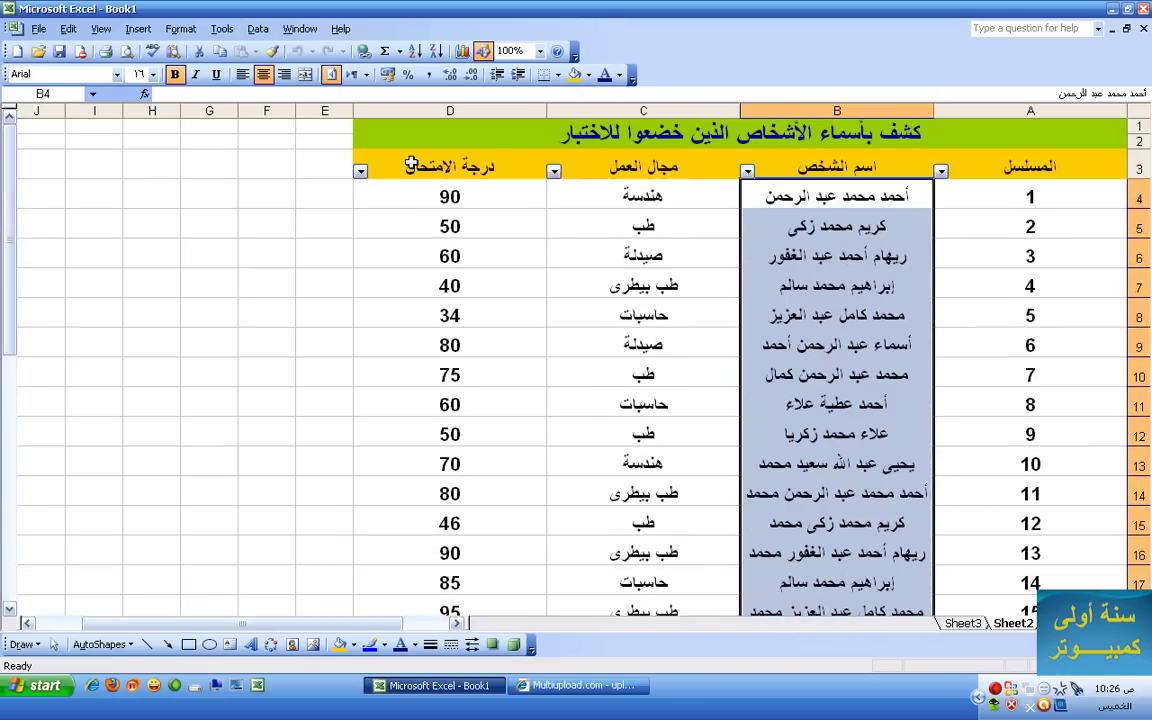
left_click(463, 199)
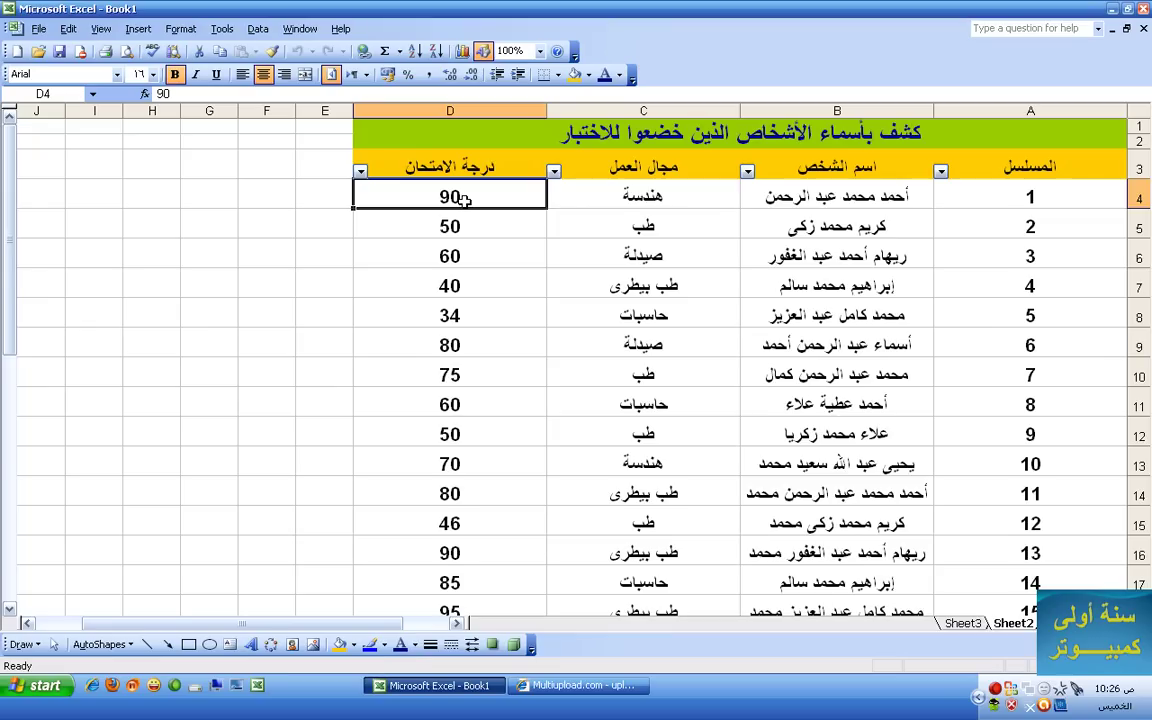
scroll(378, 195, "down", 3)
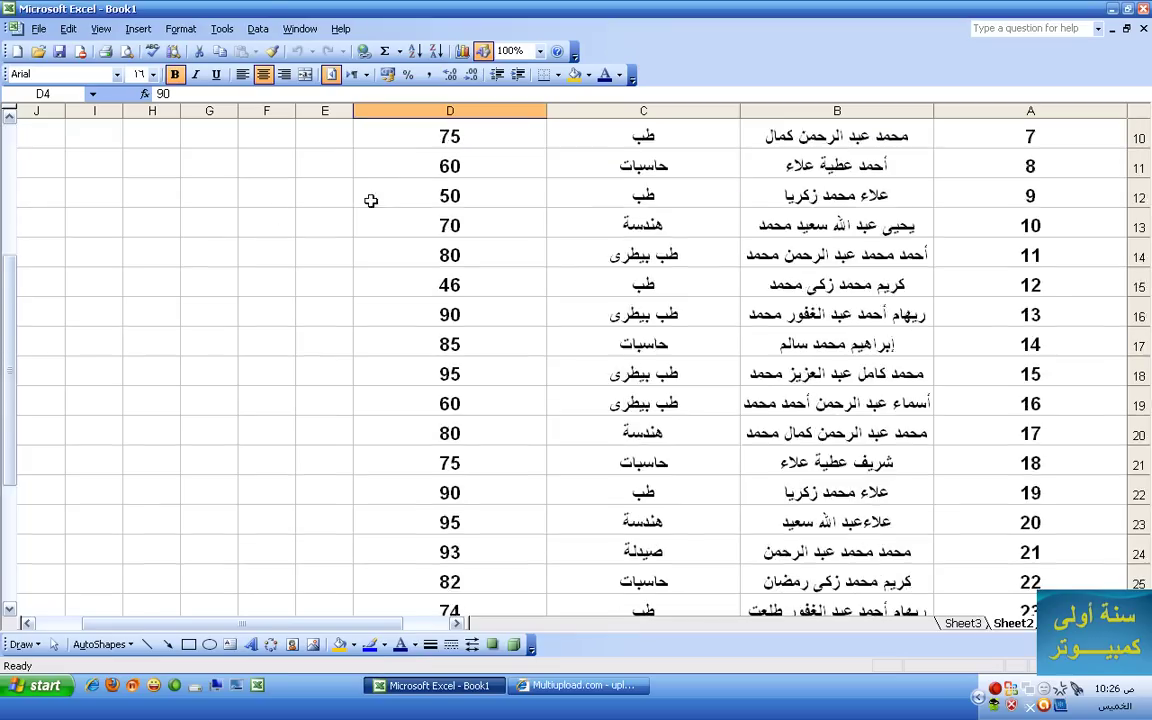
scroll(397, 189, "up", 3)
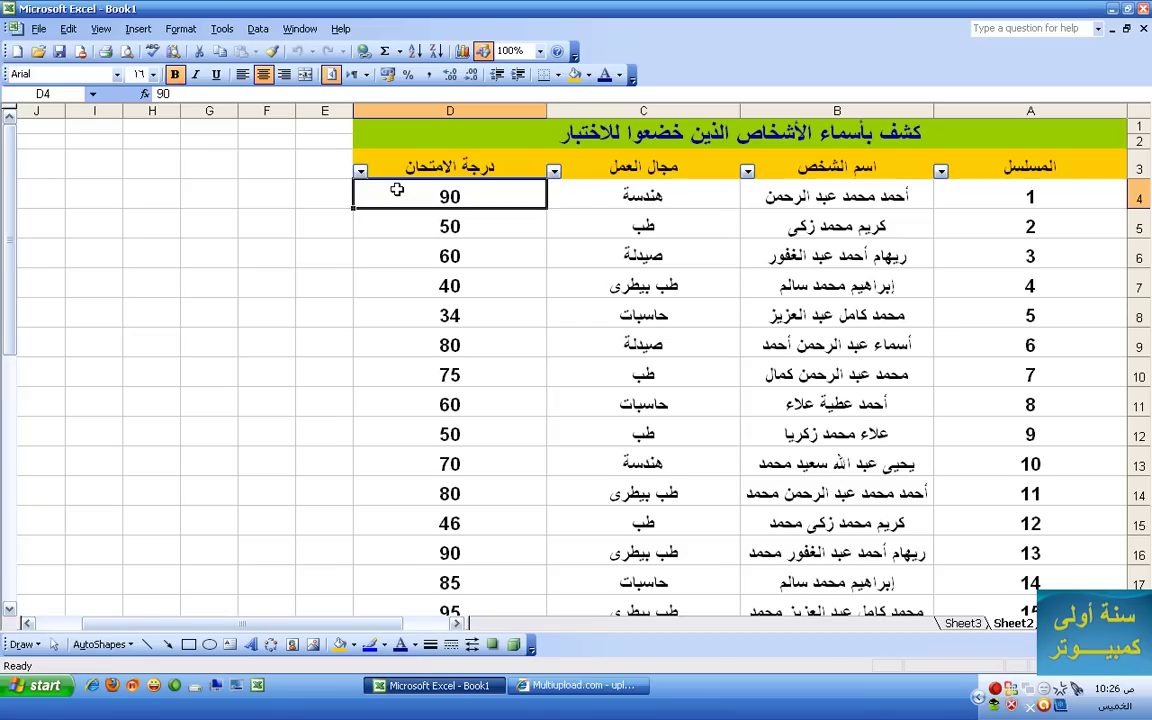
Step: Set up conditional formatting on the exam scores in D4:D33 for cell values greater than or equal to 50
left_click_drag(397, 190, 372, 558)
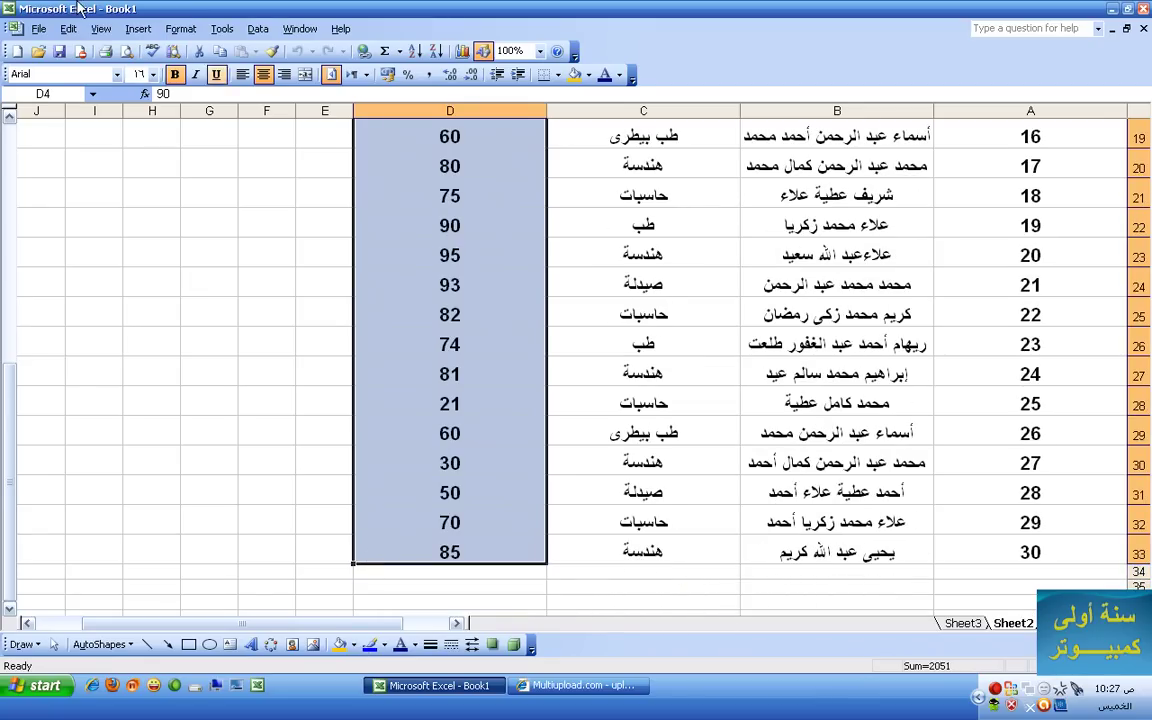
left_click(222, 32)
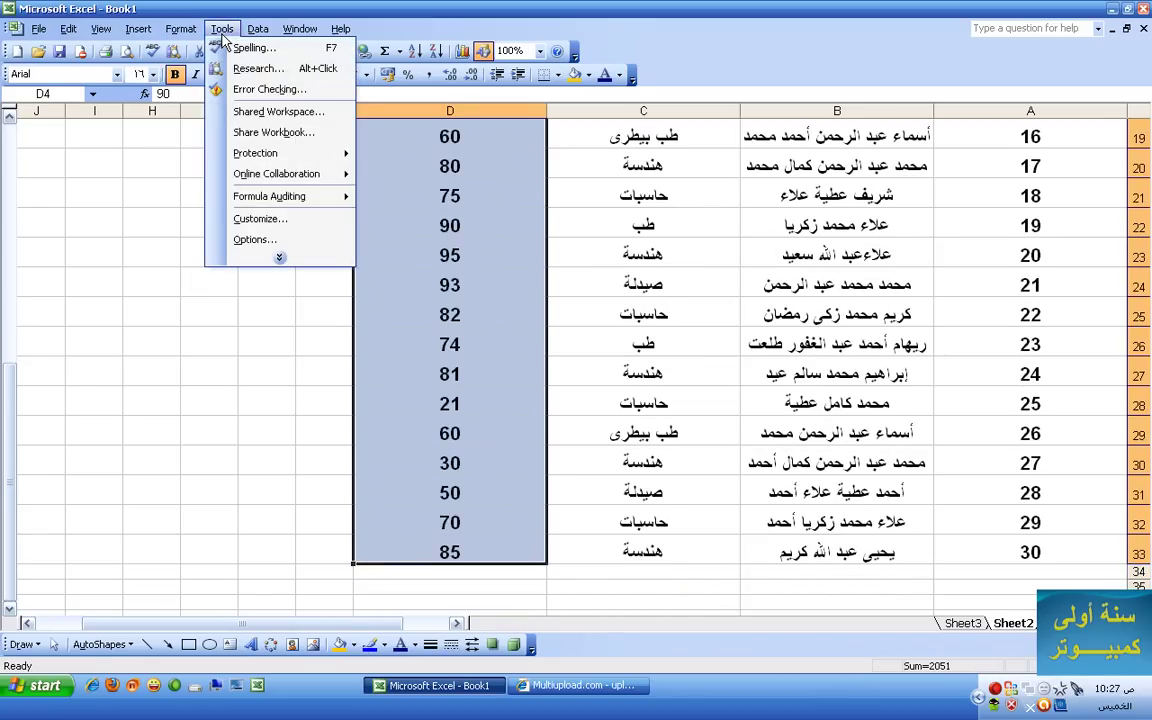
mouse_move(178, 30)
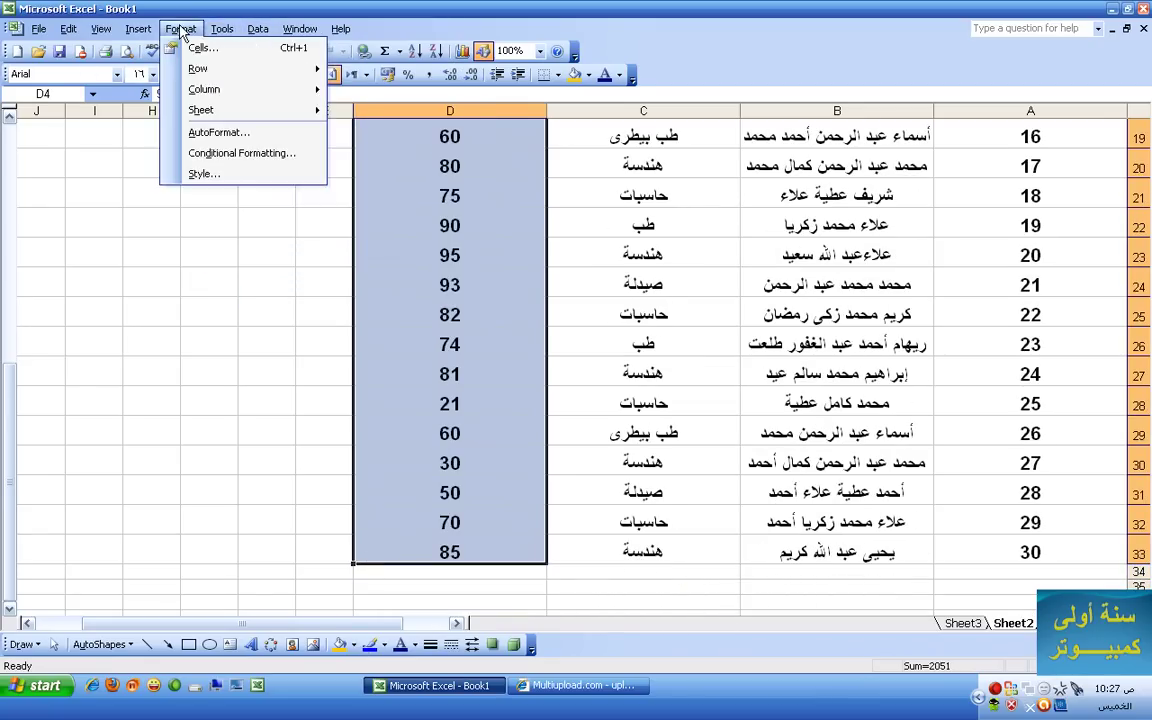
left_click(197, 153)
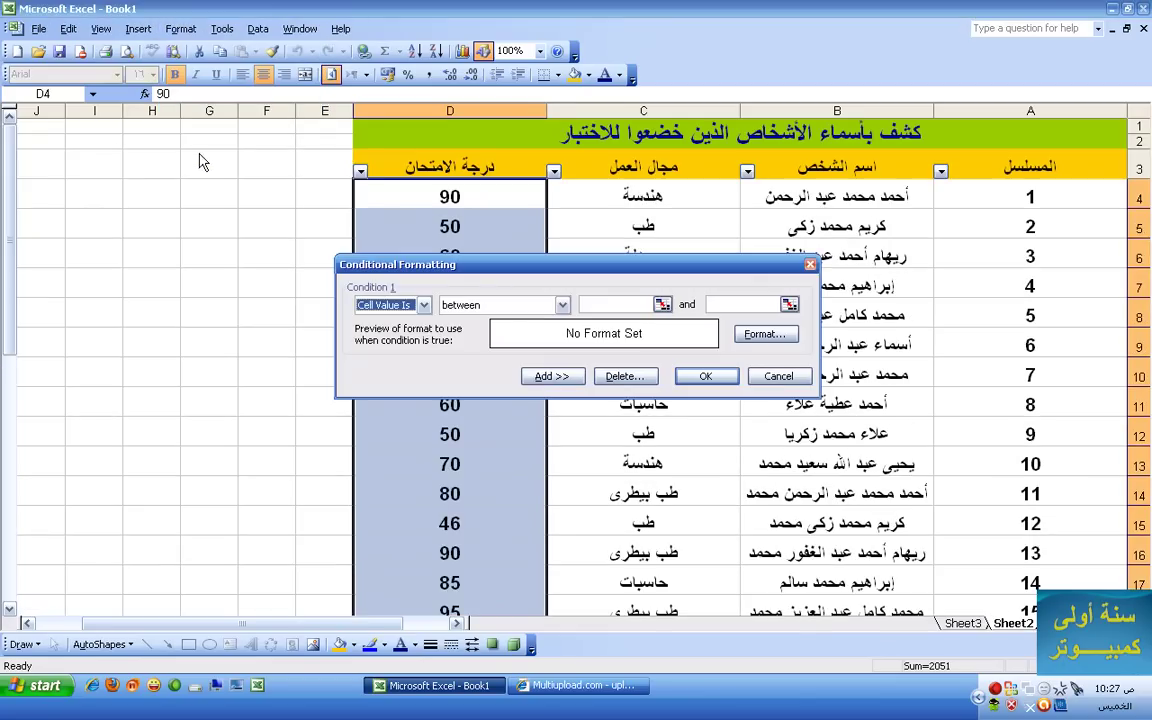
left_click(562, 305)
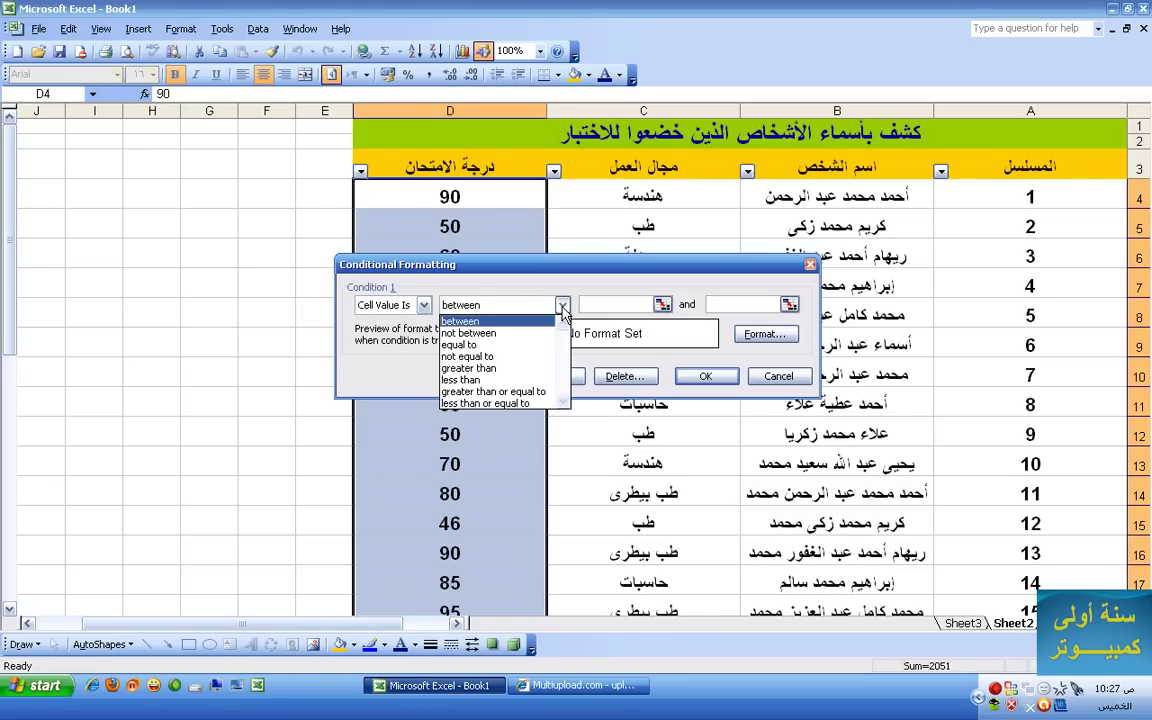
left_click(521, 369)
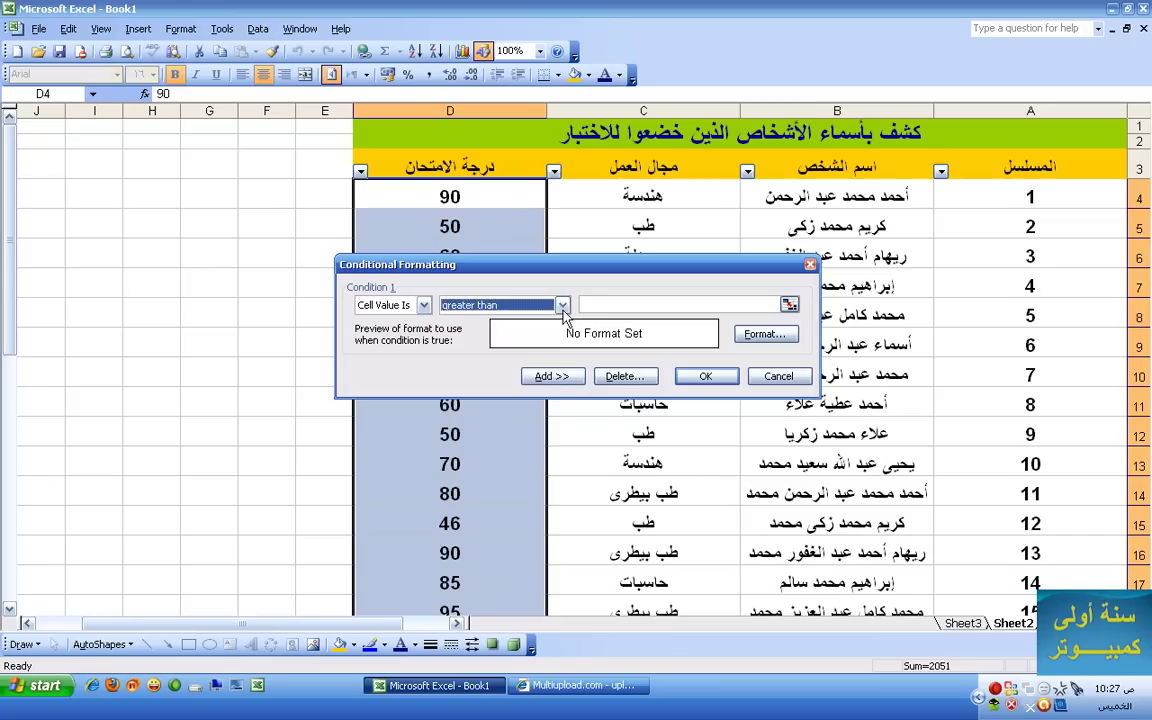
left_click(565, 308)
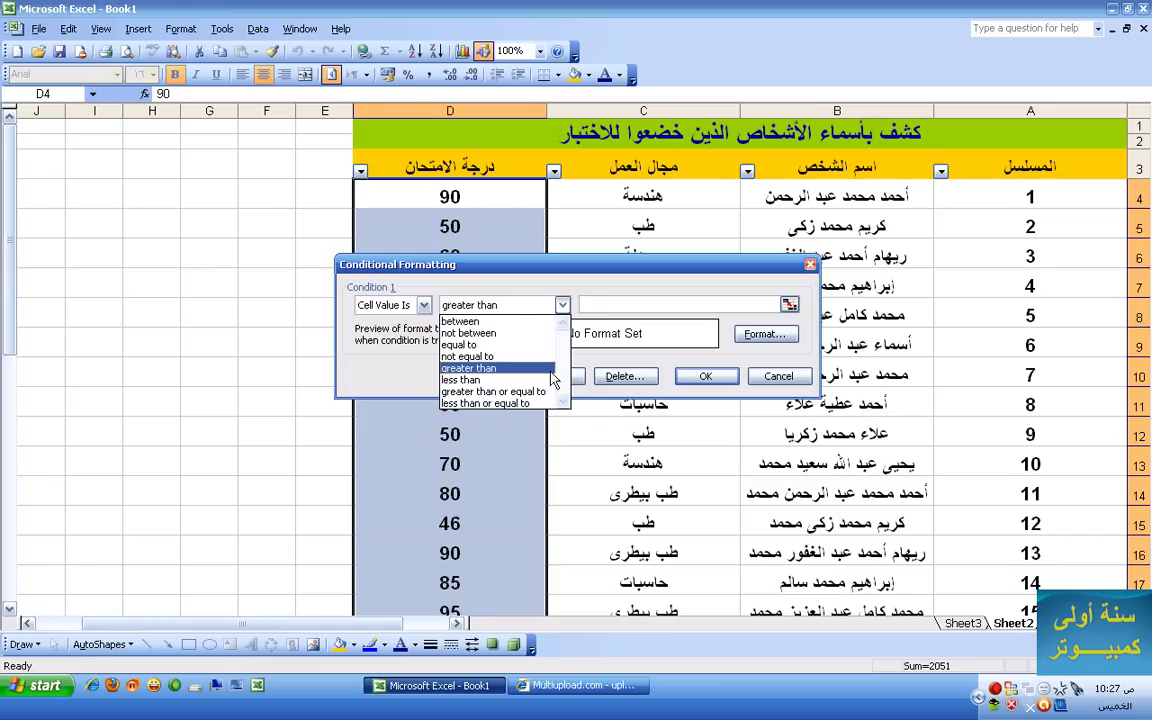
left_click(495, 392)
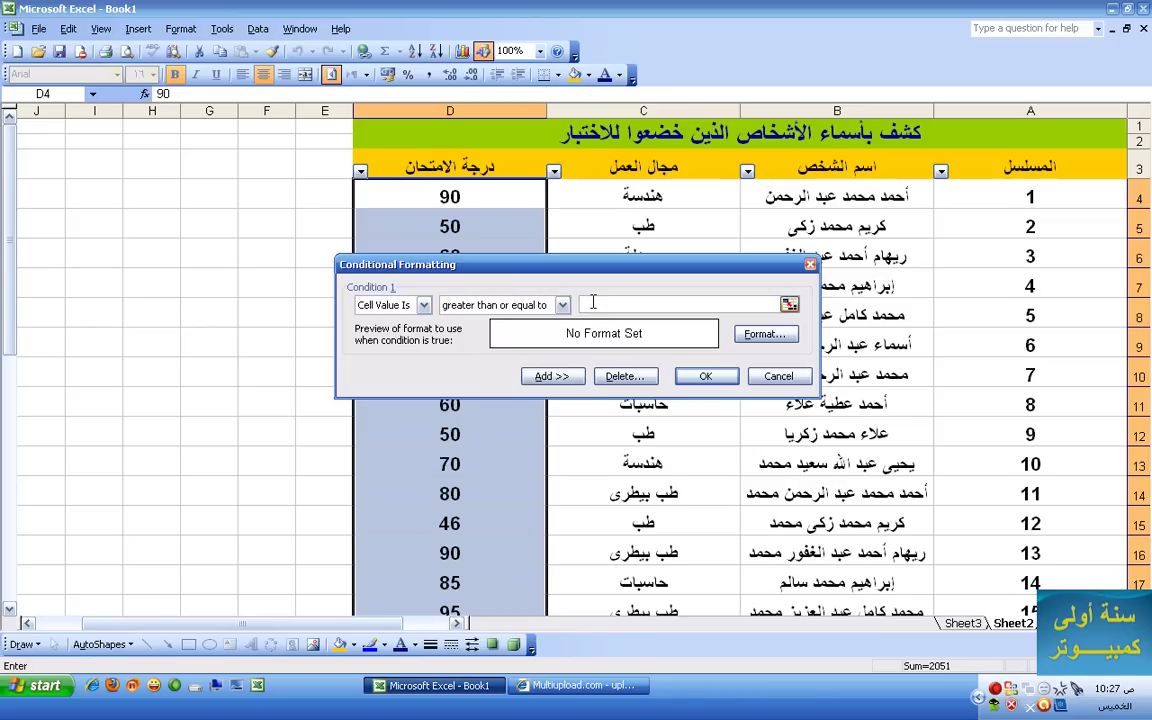
left_click(593, 303)
type("50")
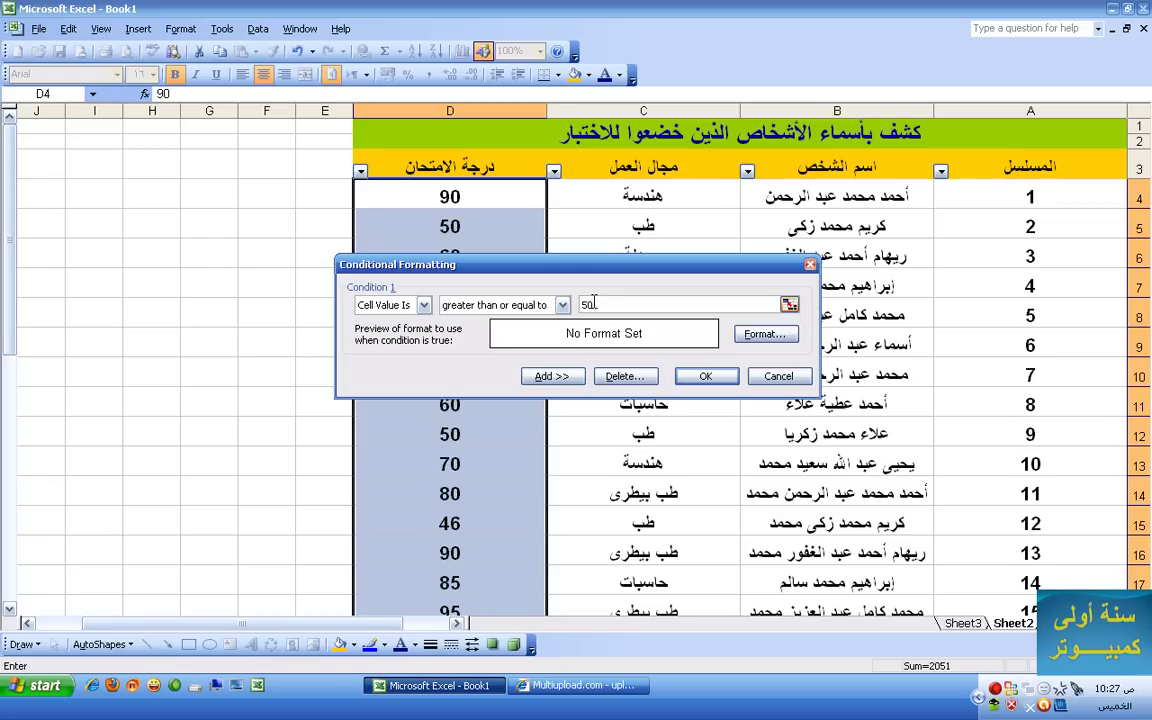
Step: Give the condition for scores of 50 or more a bright green cell shading
left_click(765, 334)
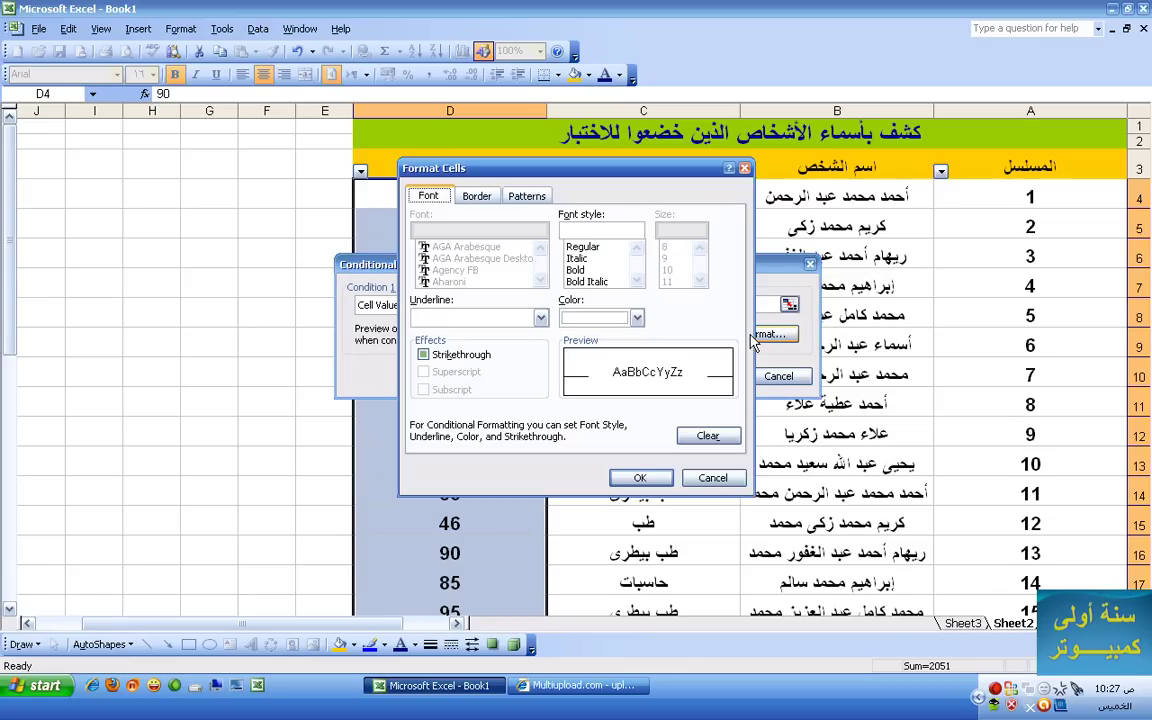
left_click(477, 196)
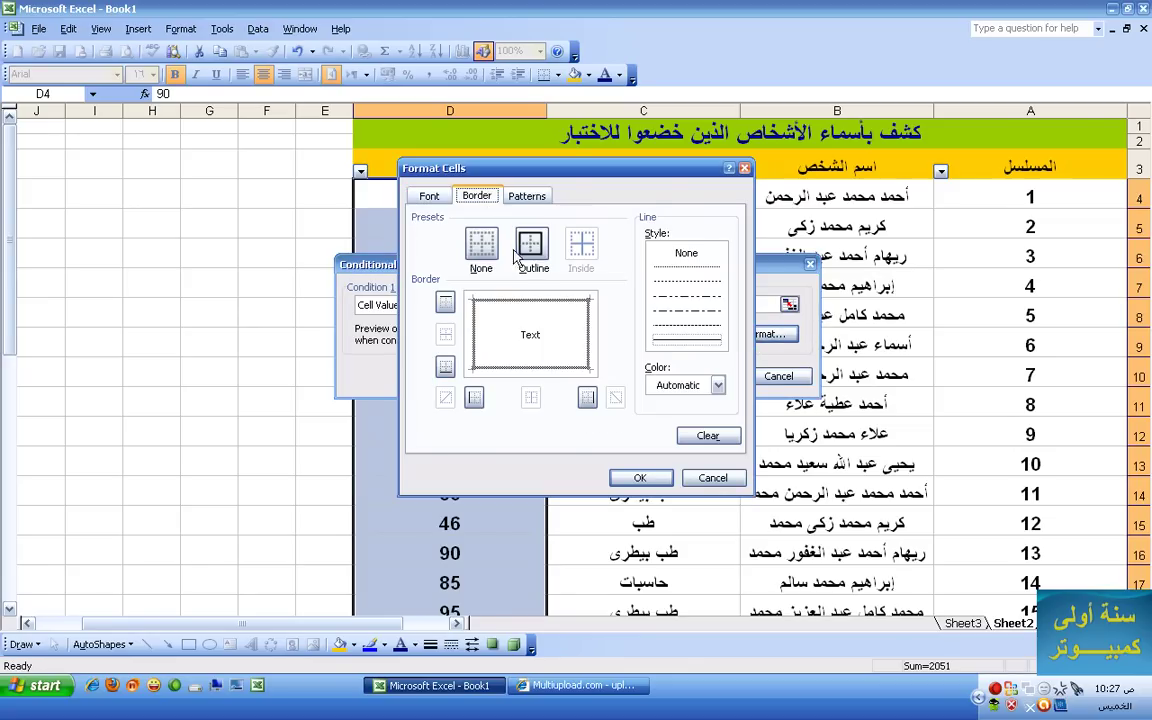
left_click(527, 196)
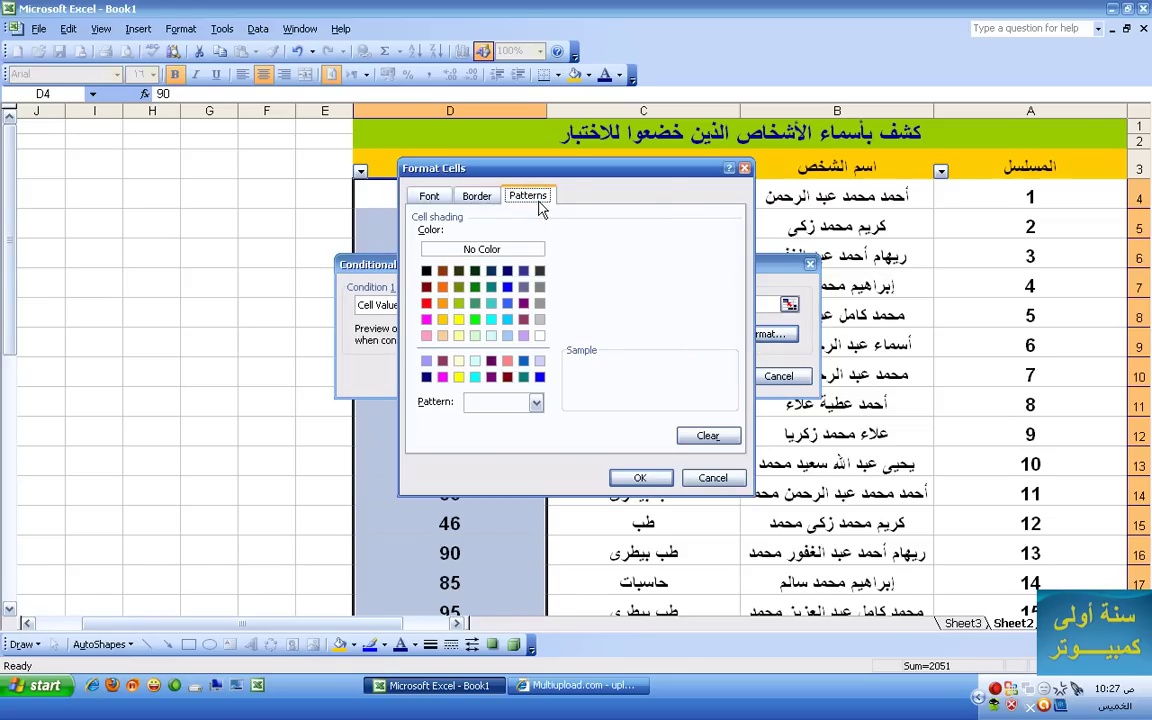
left_click(475, 319)
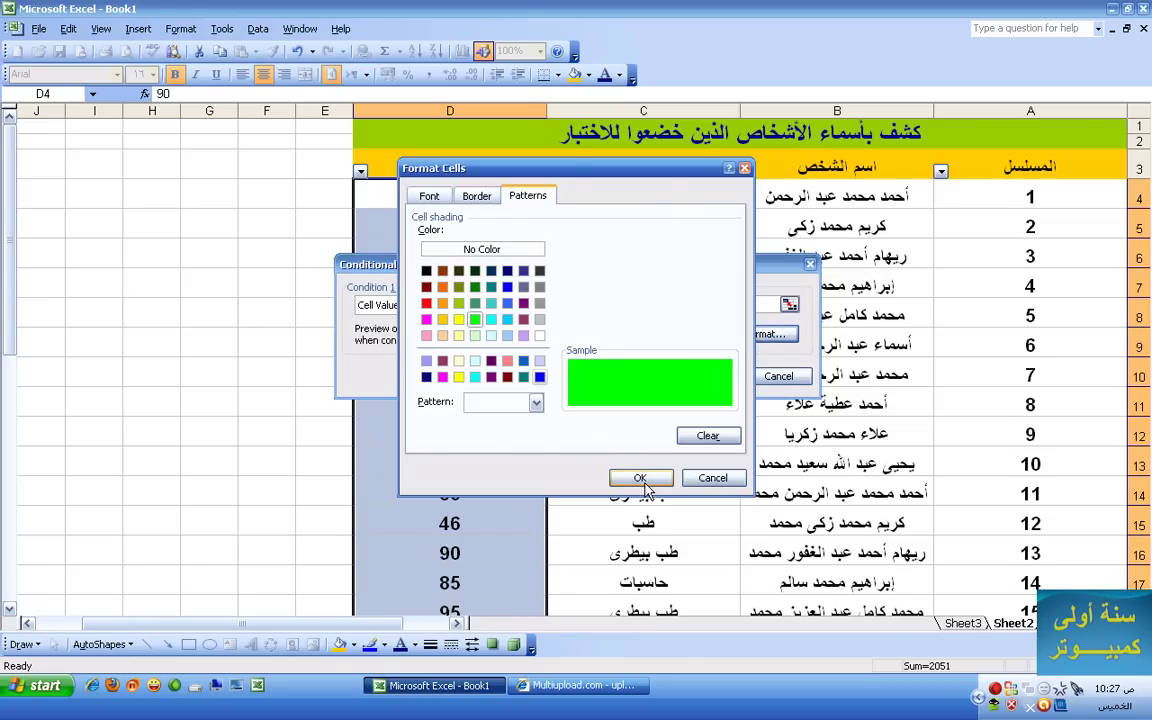
left_click(638, 478)
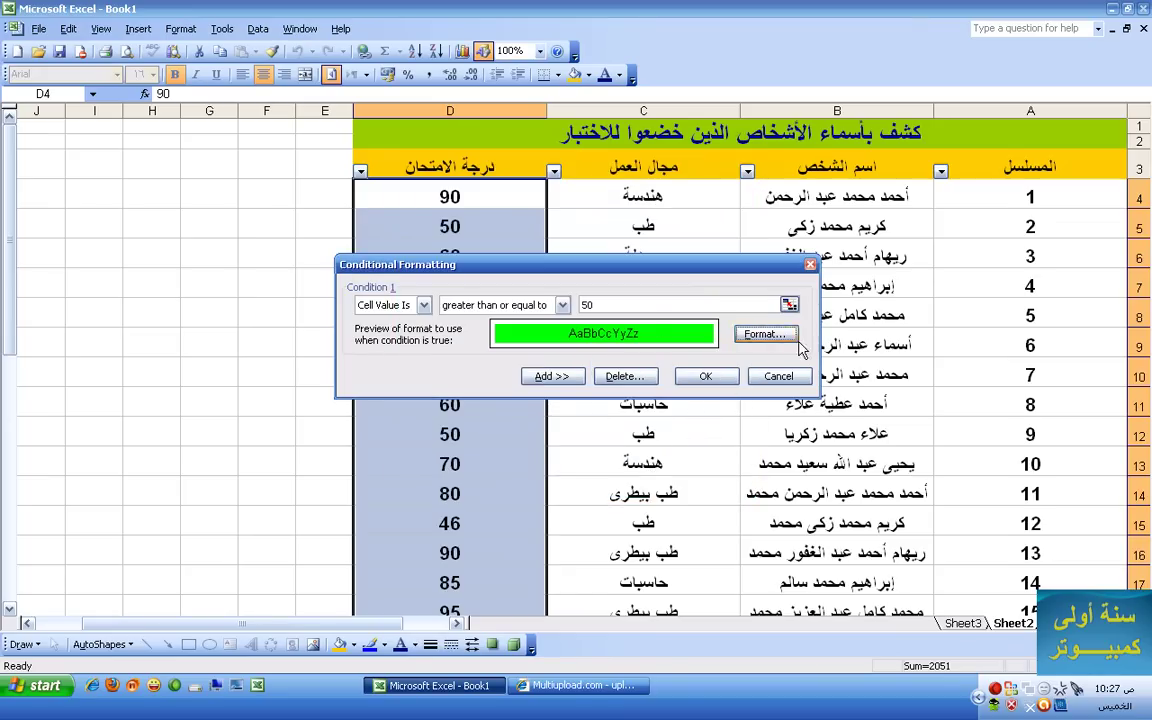
Step: Add a second condition to the exam scores for cell values less than 50
left_click(552, 377)
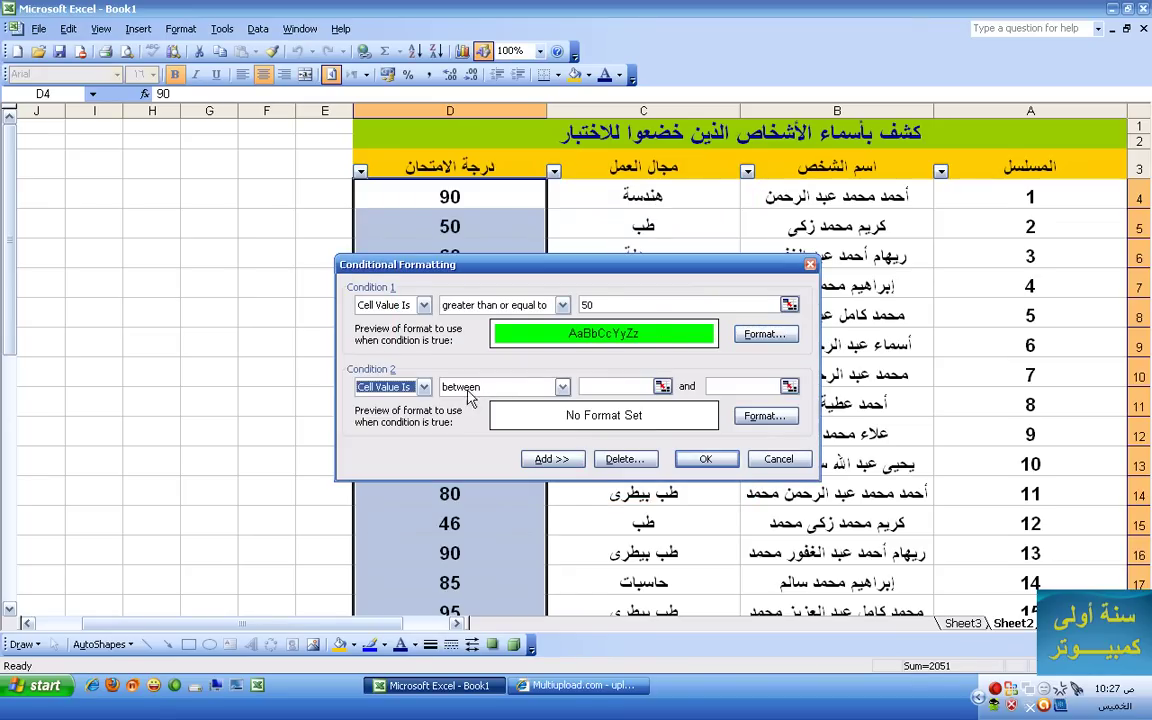
left_click(561, 387)
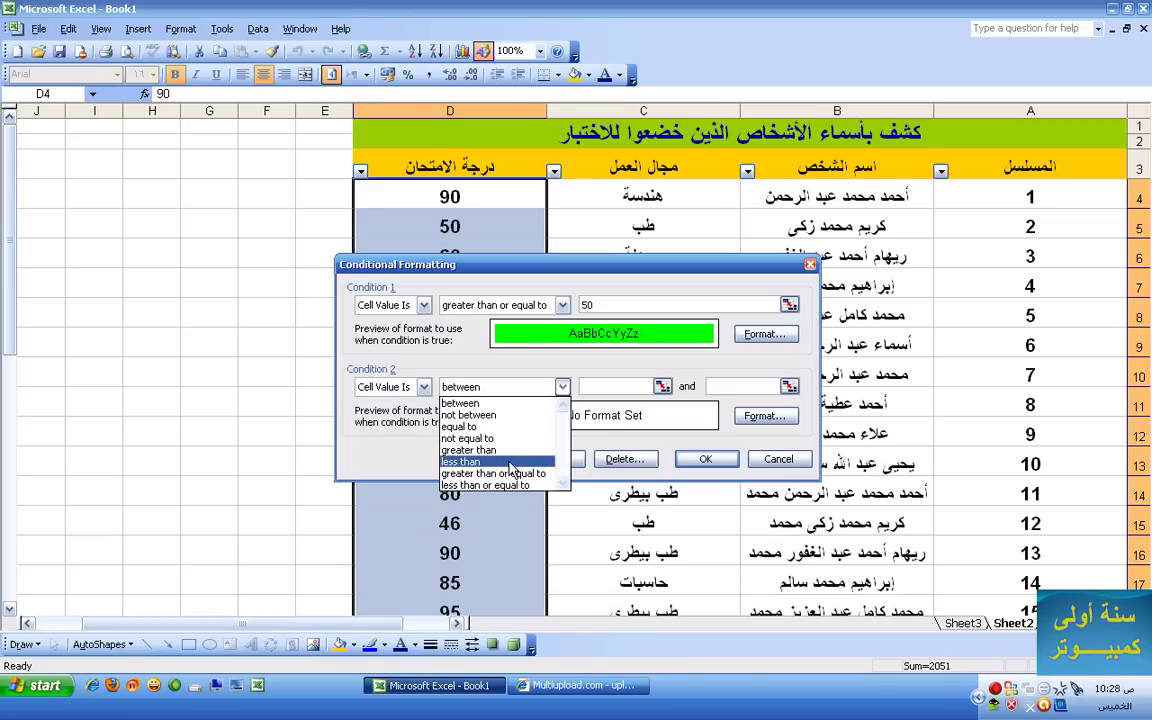
left_click(510, 463)
left_click(609, 387)
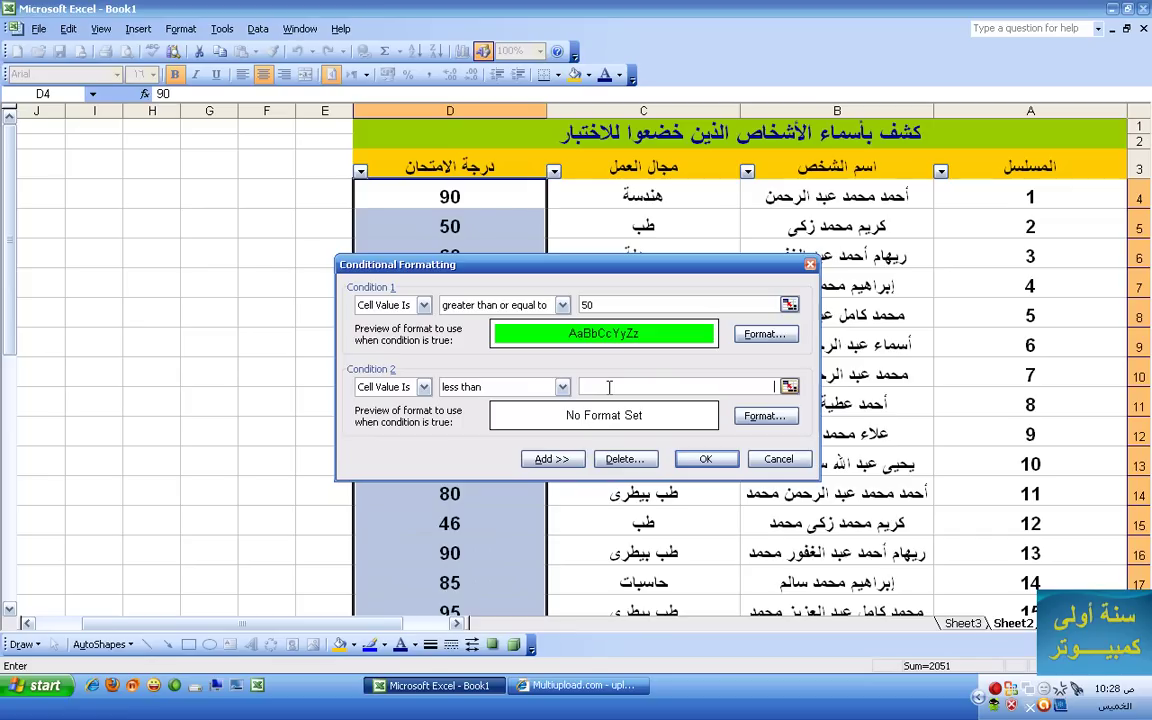
type("50")
Step: Give the second condition a red cell shading and apply the conditional formatting to the exam scores
left_click(755, 416)
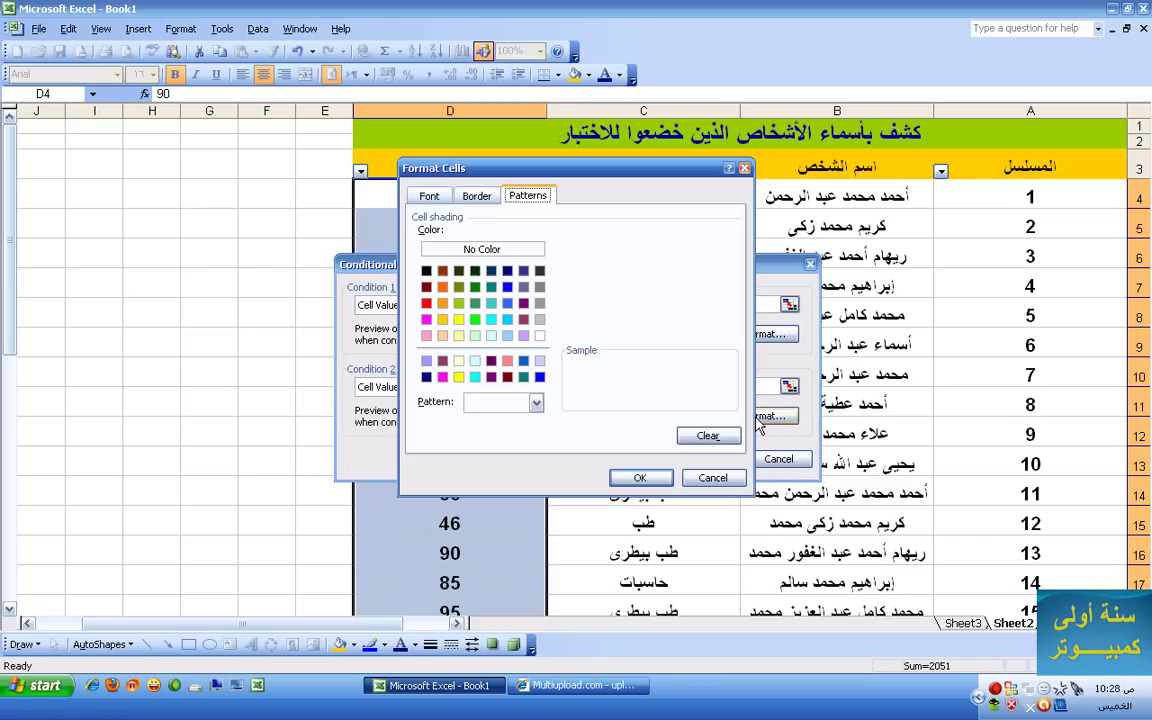
left_click(426, 303)
left_click(640, 478)
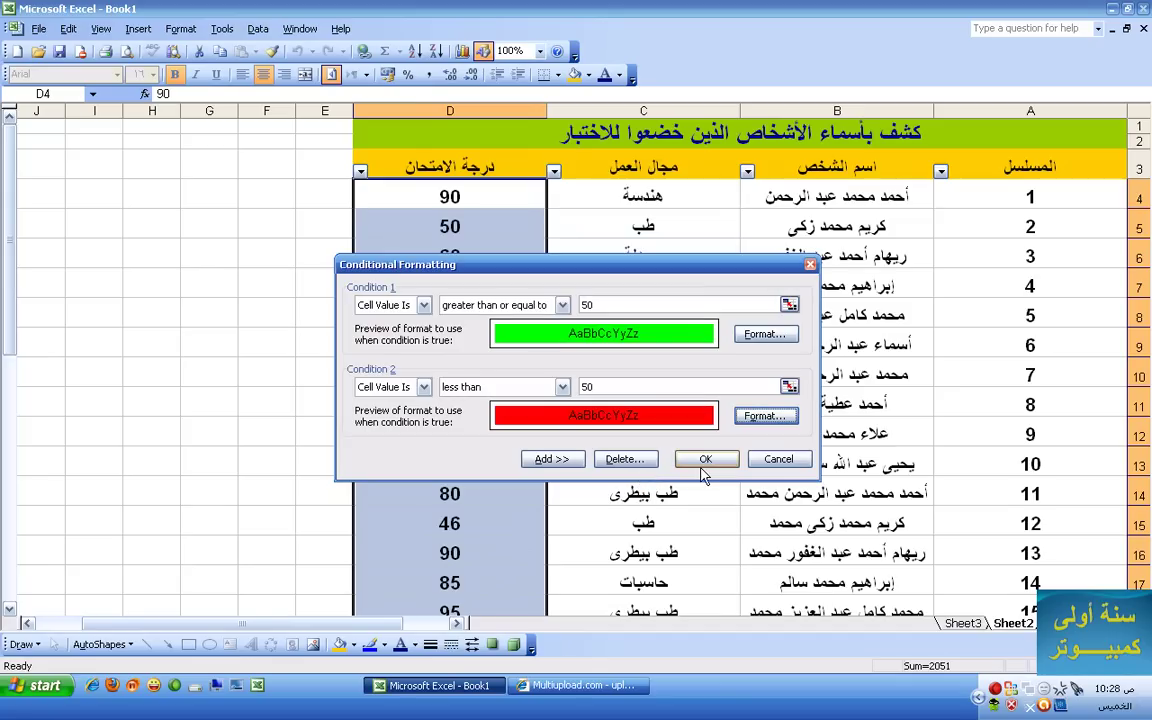
left_click(706, 460)
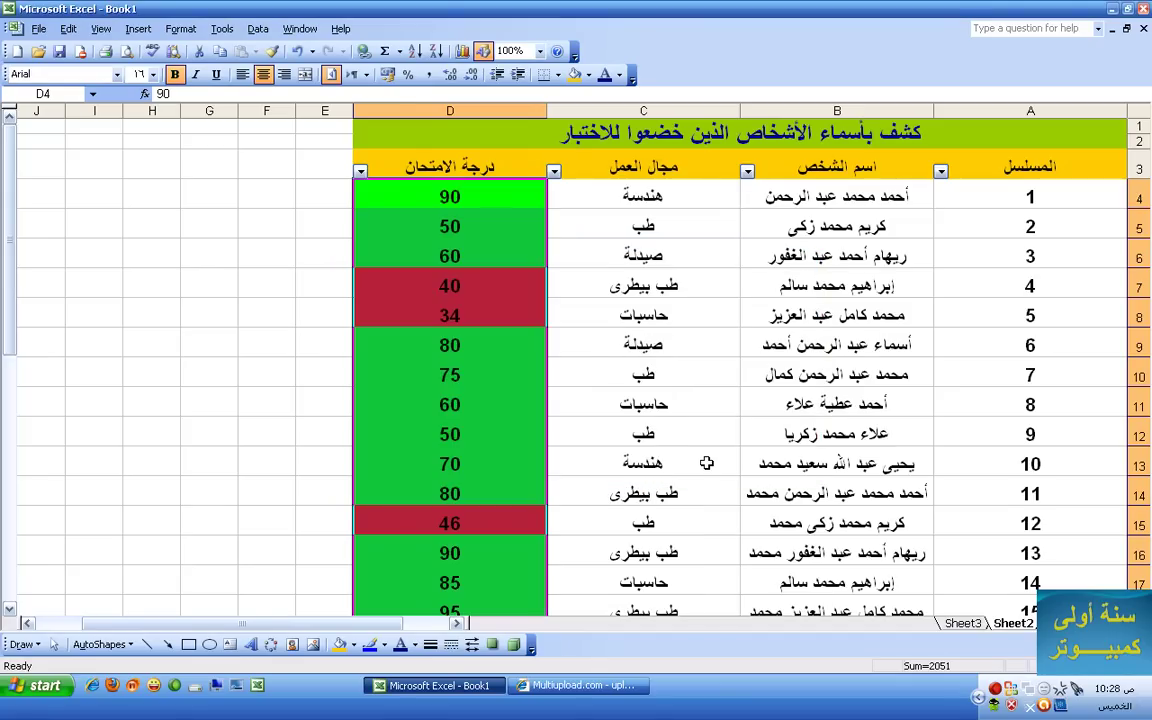
Step: Look through the whole exam score column to check the conditional shading against the scores
left_click(513, 423)
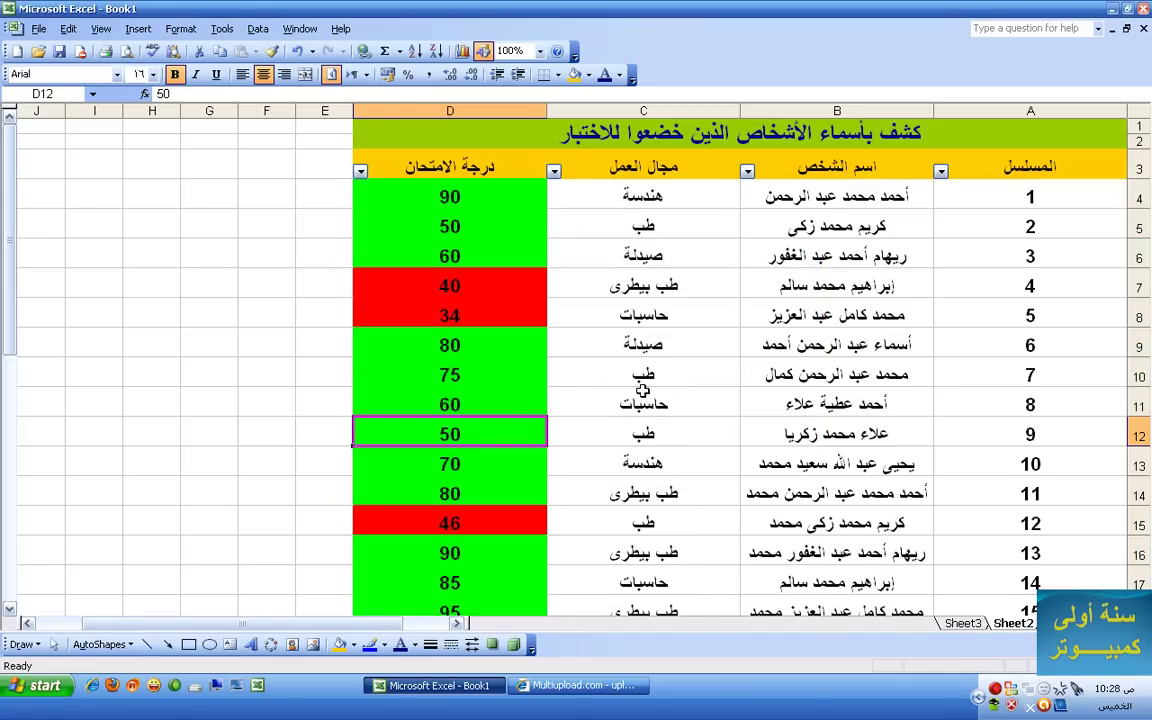
scroll(630, 424, "down", 3)
scroll(638, 424, "down", 3)
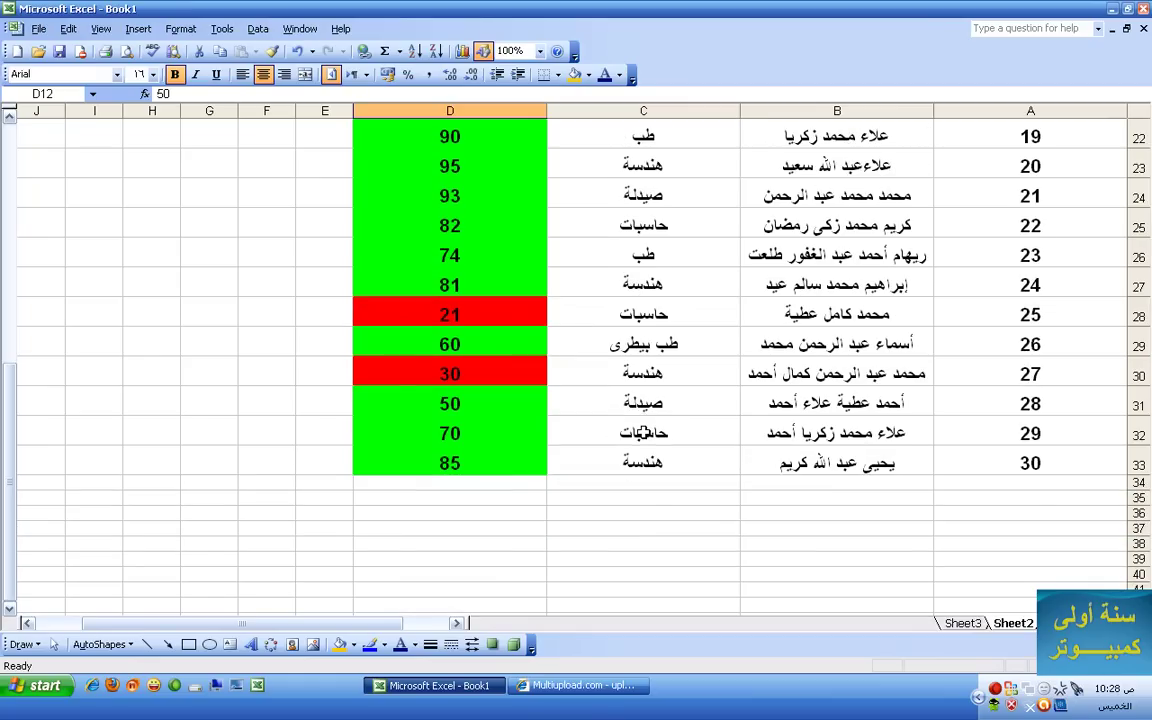
scroll(638, 428, "up", 5)
scroll(640, 432, "up", 1)
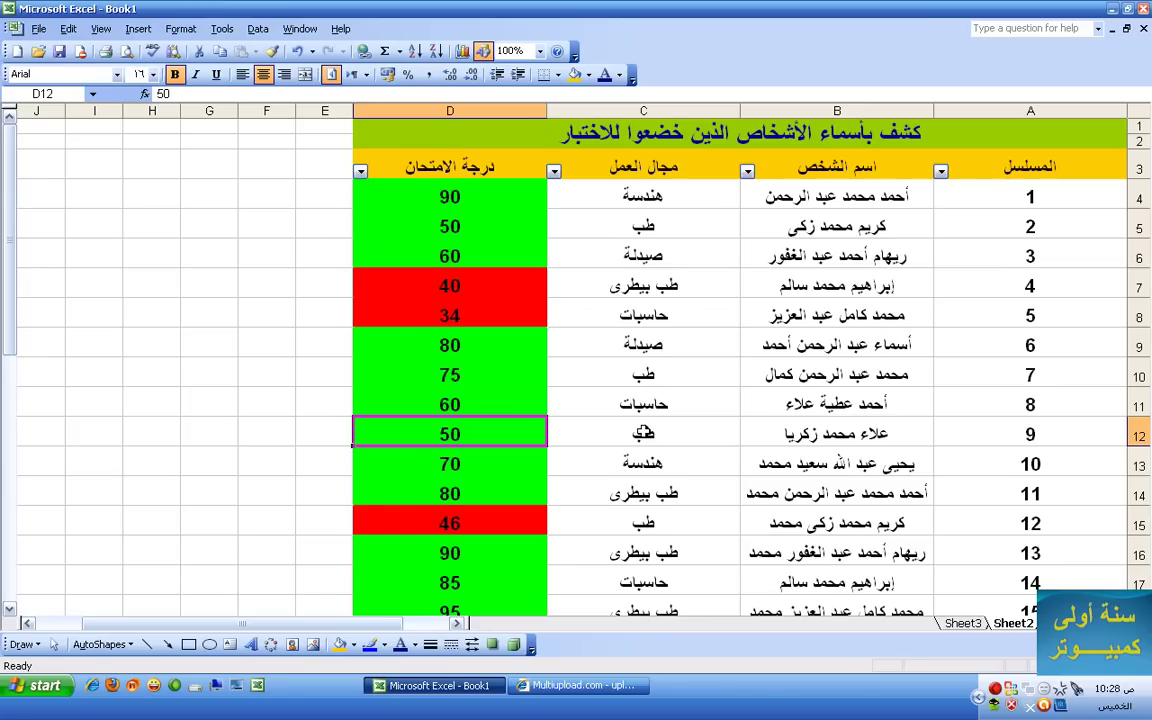
scroll(595, 308, "down", 4)
scroll(674, 345, "up", 2)
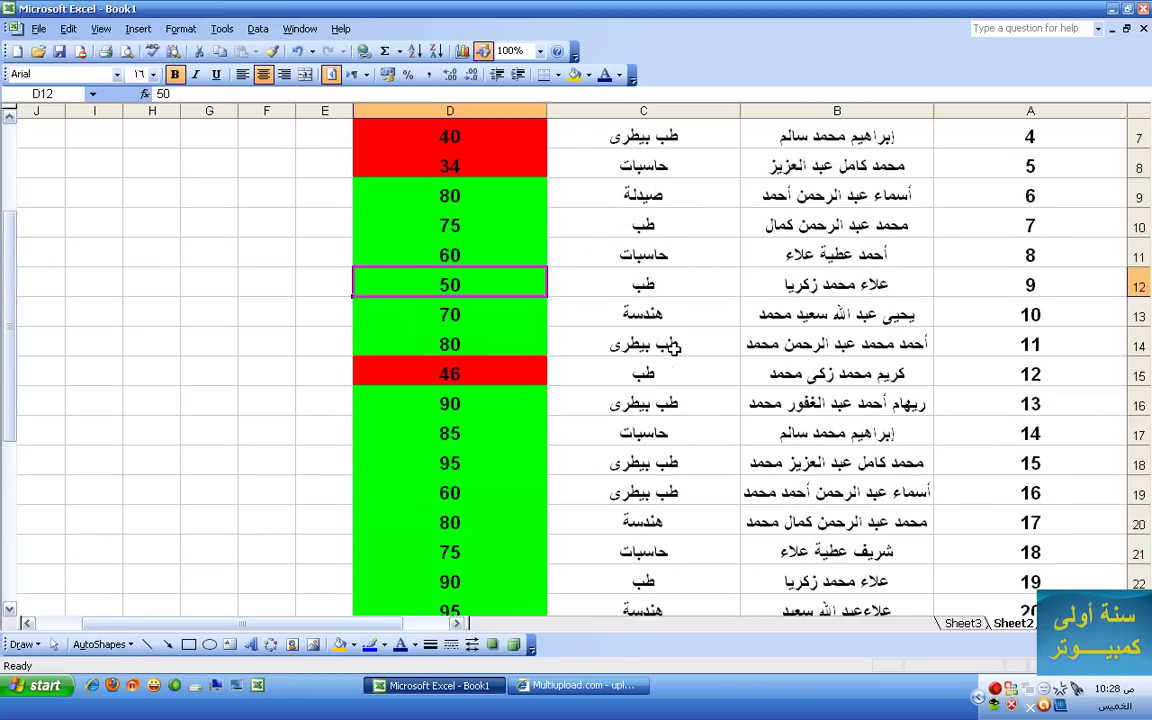
scroll(606, 315, "up", 2)
Step: Set up conditional formatting on the work fields in C4:C33 for cell values equal to هندسة
left_click_drag(615, 197, 676, 585)
left_click(186, 31)
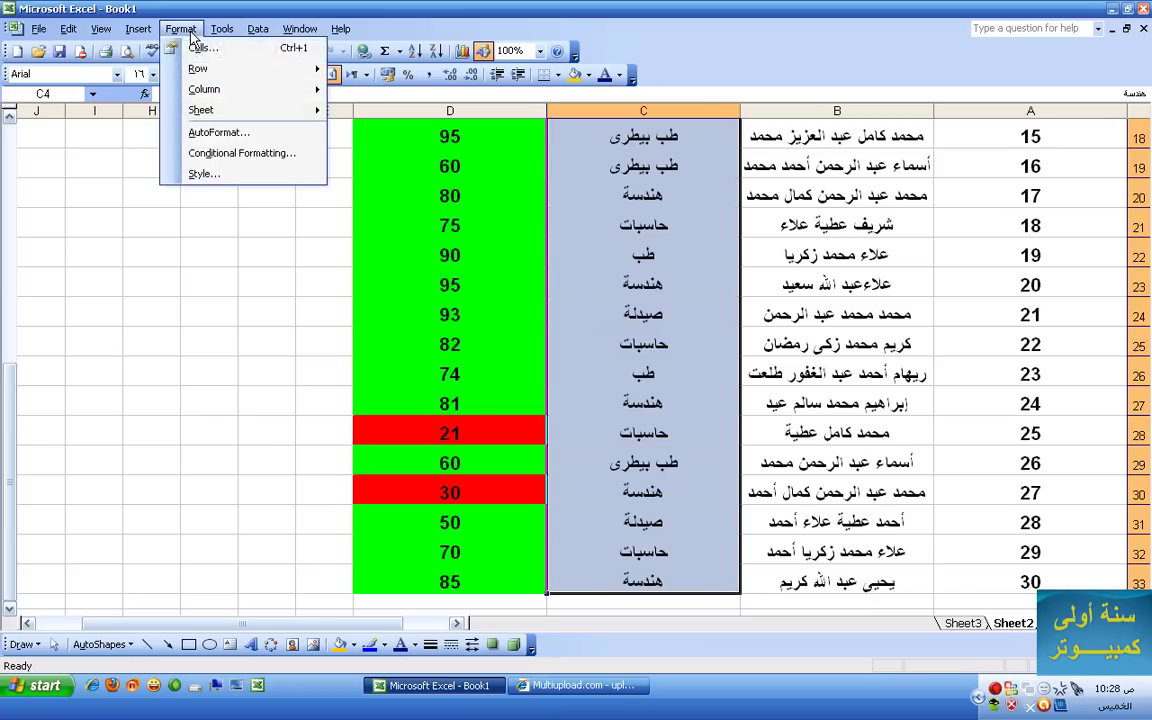
left_click(250, 153)
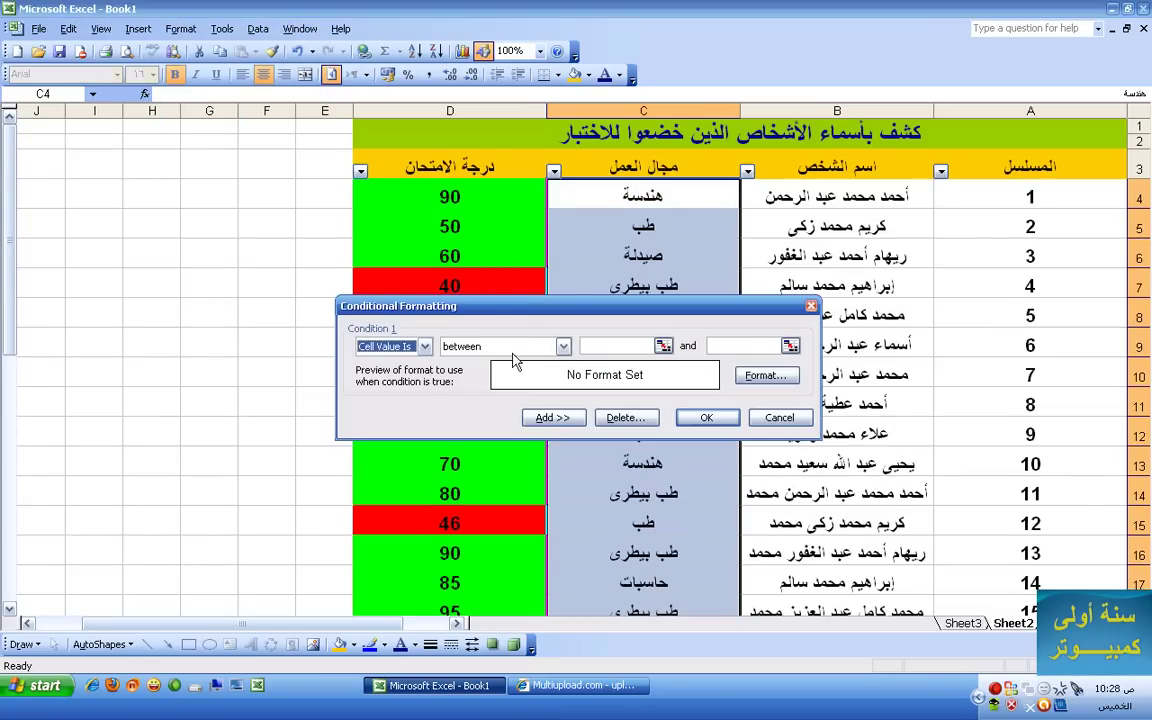
left_click(562, 347)
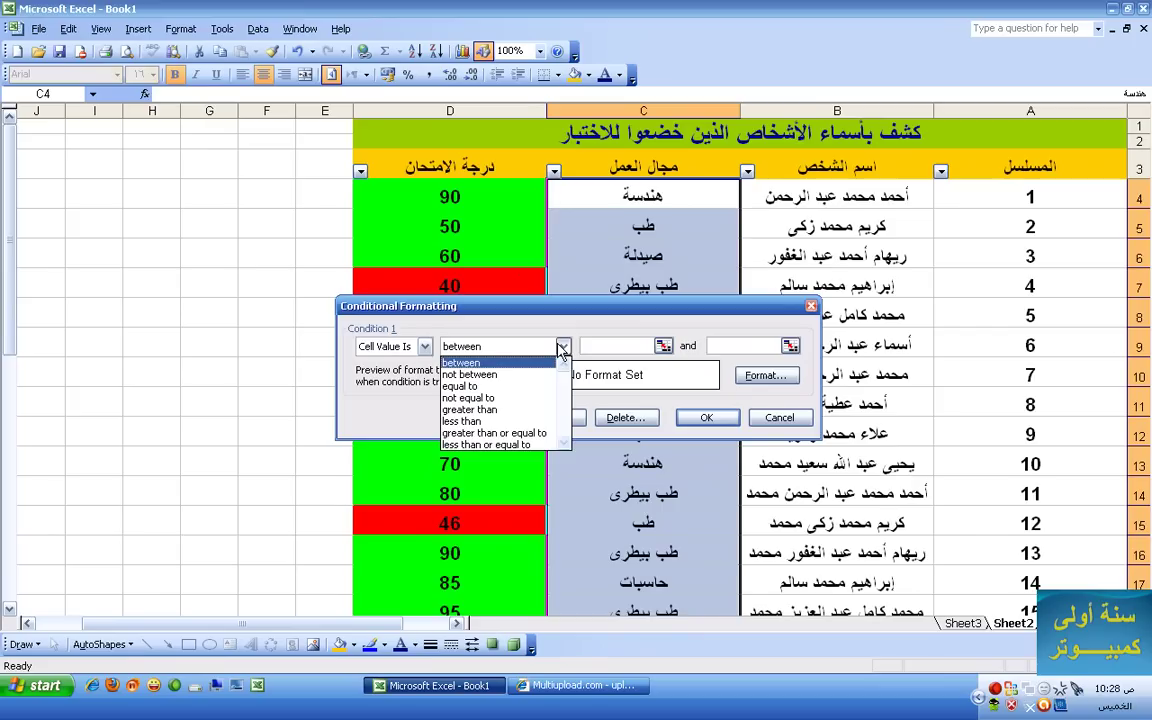
left_click(460, 386)
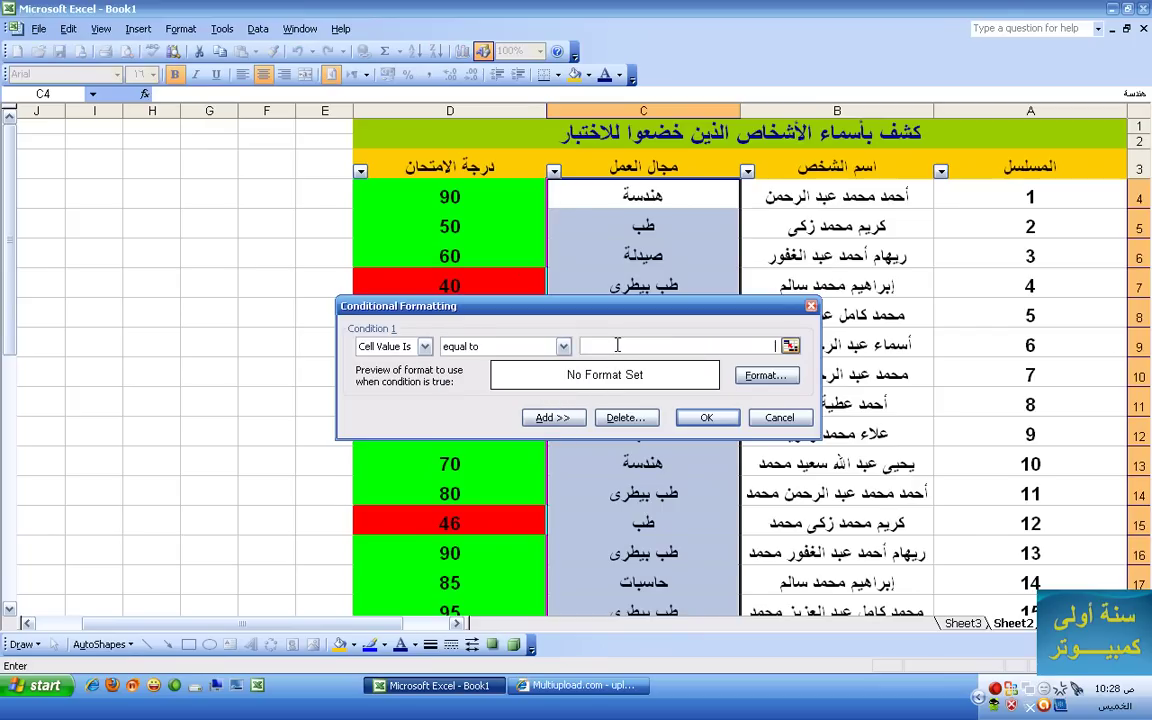
type("هندسة")
Step: Give the هندسة condition a teal cell shading, apply it, and review the work field column
left_click(762, 376)
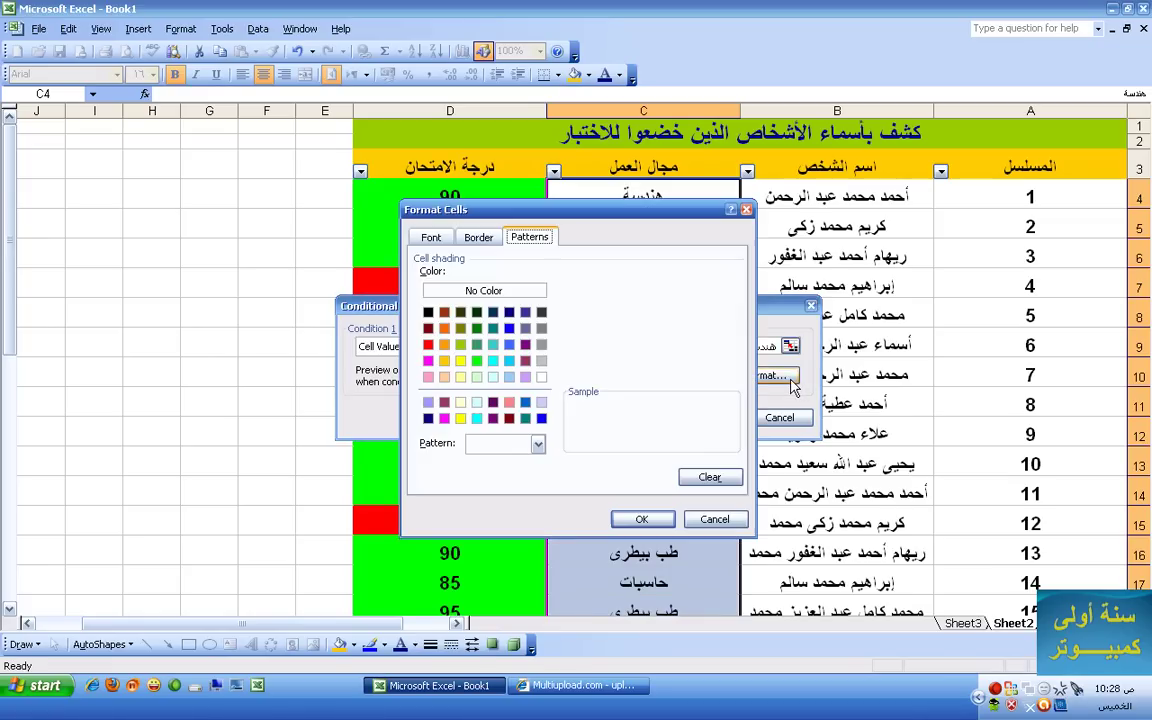
left_click(492, 345)
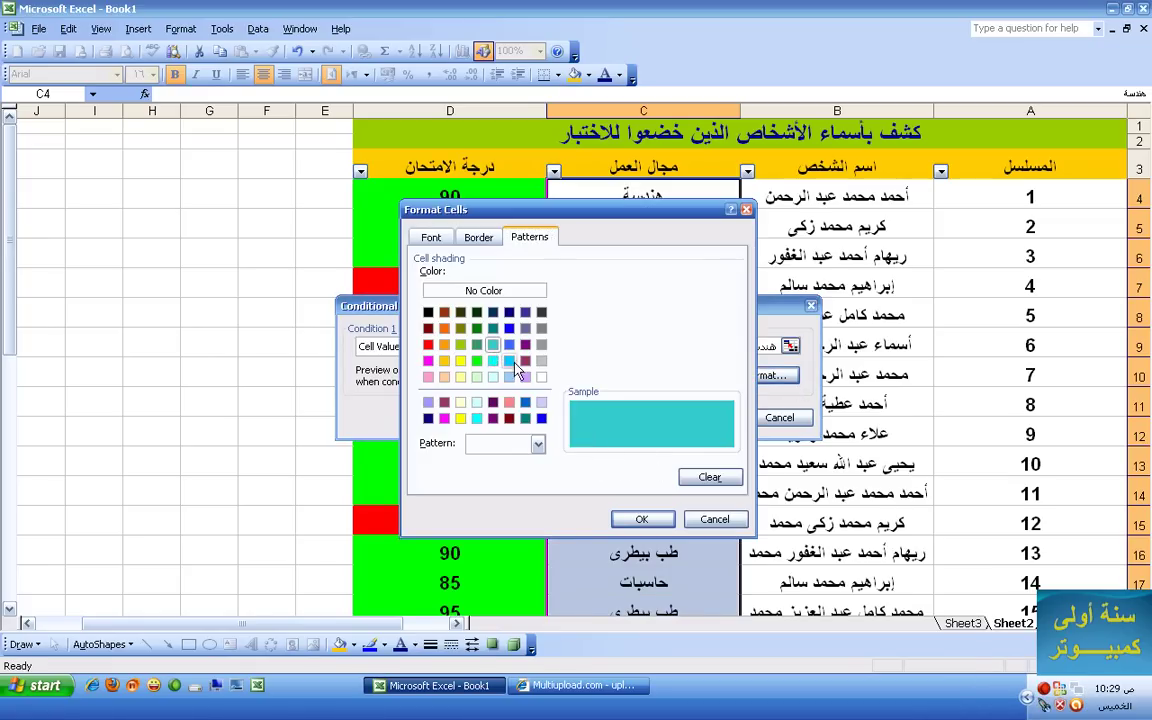
left_click(642, 521)
left_click(706, 417)
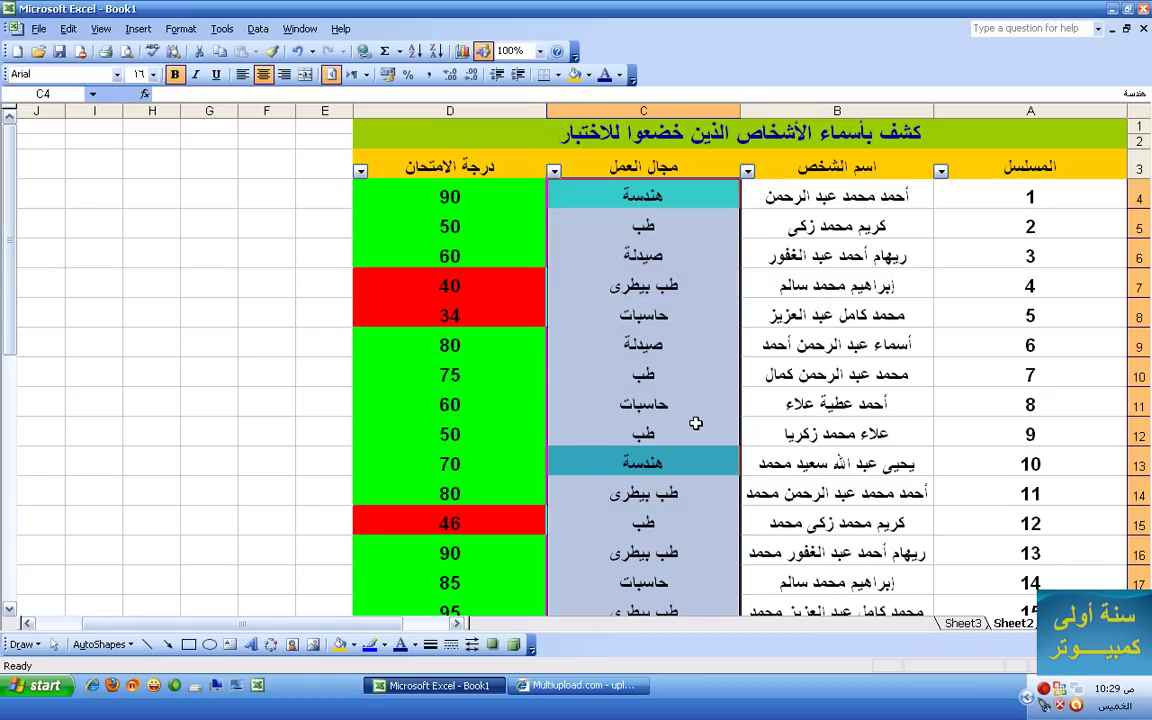
left_click(689, 374)
scroll(689, 375, "down", 3)
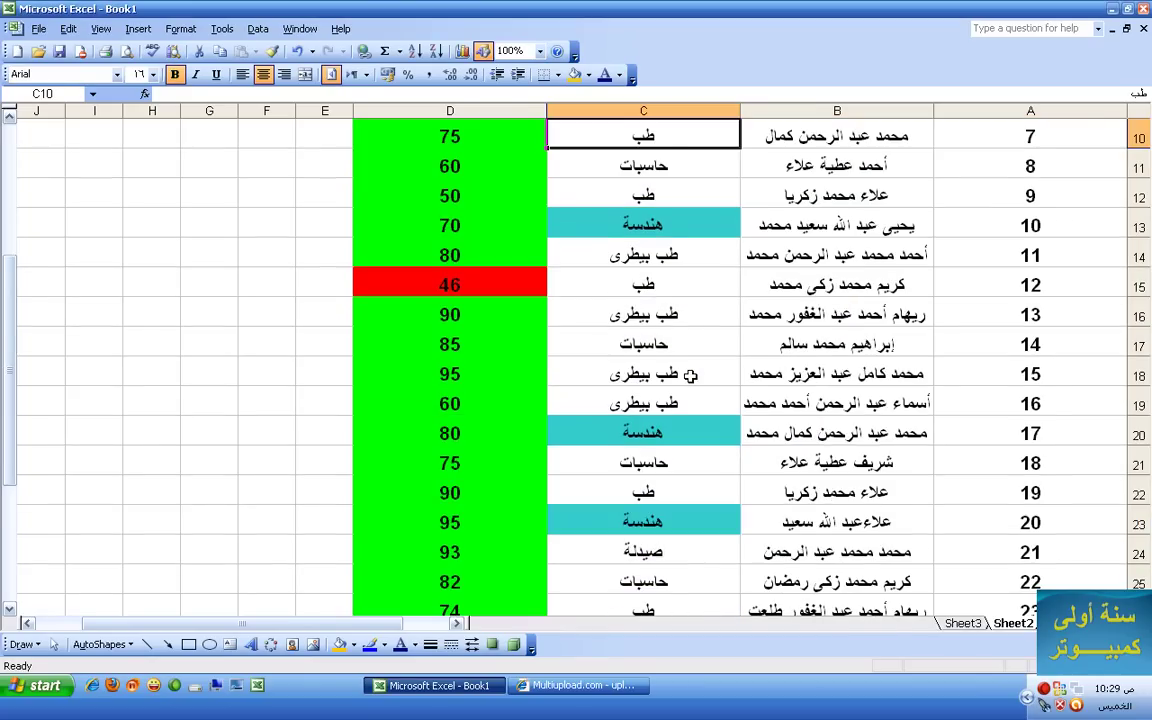
scroll(689, 374, "down", 4)
scroll(689, 374, "up", 4)
scroll(689, 374, "up", 1)
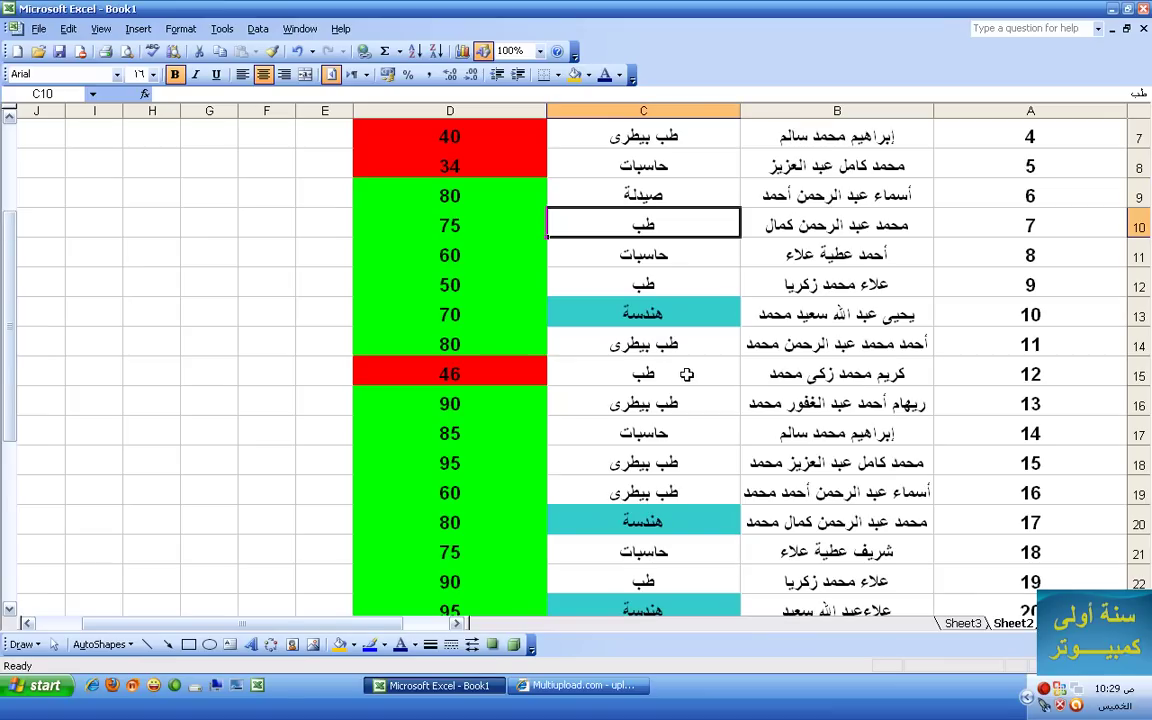
scroll(687, 374, "up", 2)
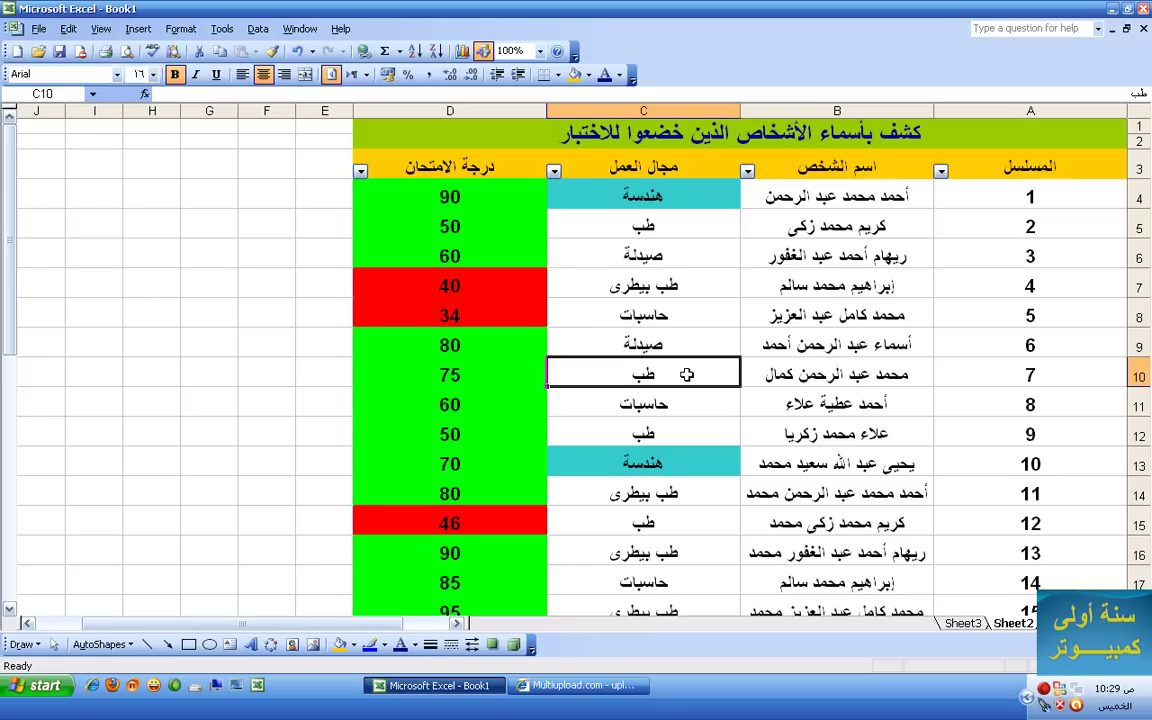
Step: Copy the names in B4:B33 and switch Sheet3 to a right-to-left layout
left_click_drag(775, 186, 855, 390)
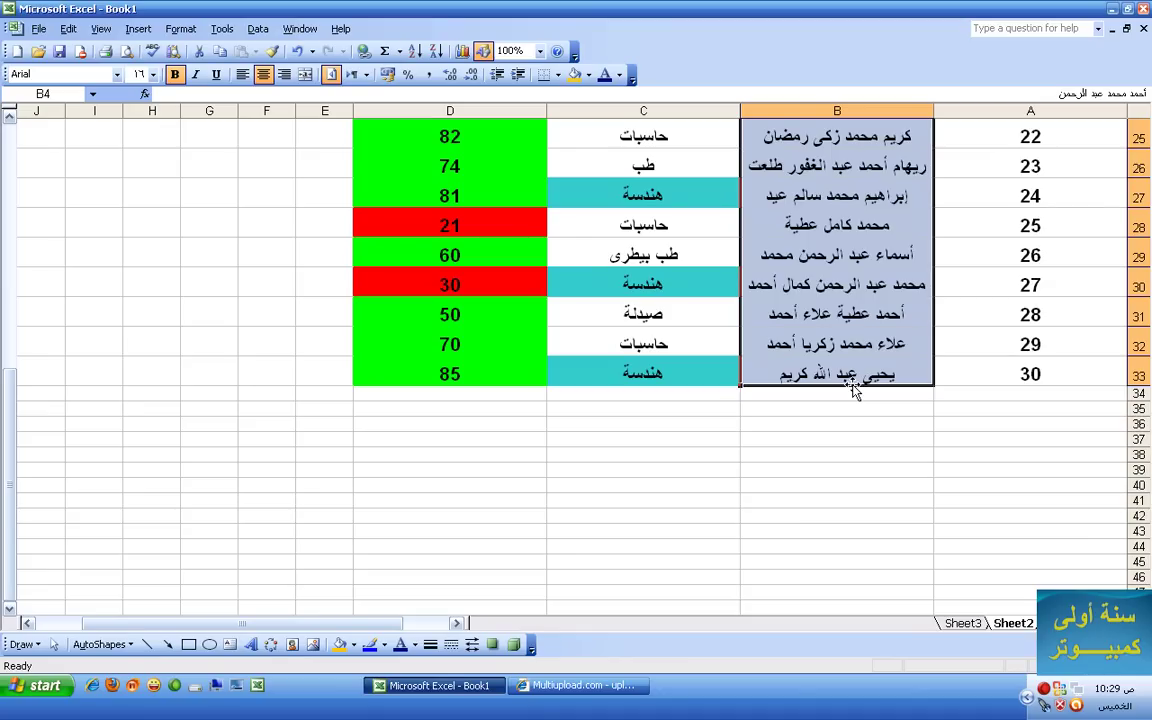
right_click(848, 365)
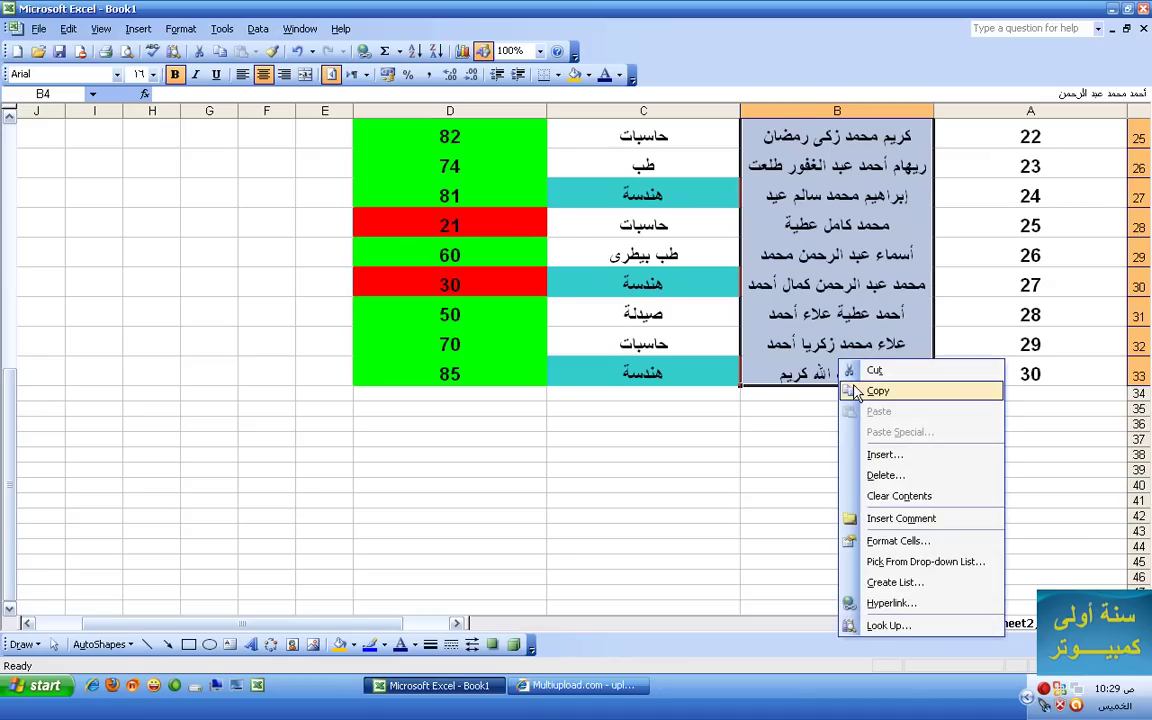
left_click(862, 391)
scroll(760, 358, "up", 8)
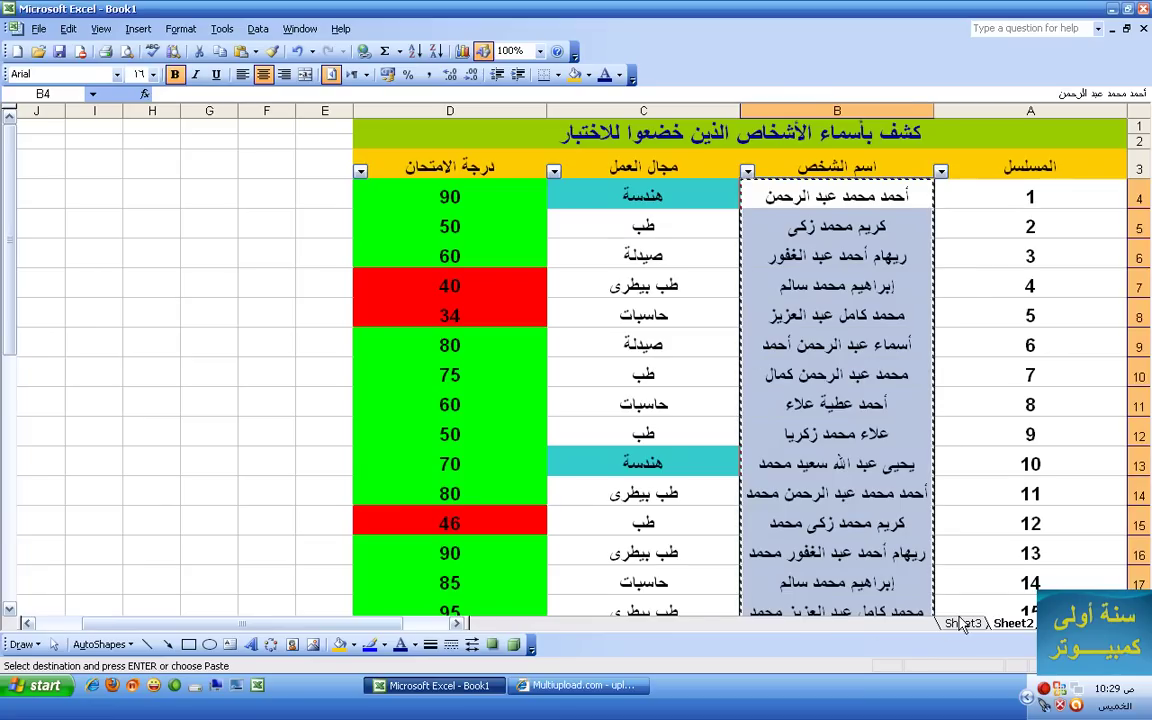
left_click(958, 610)
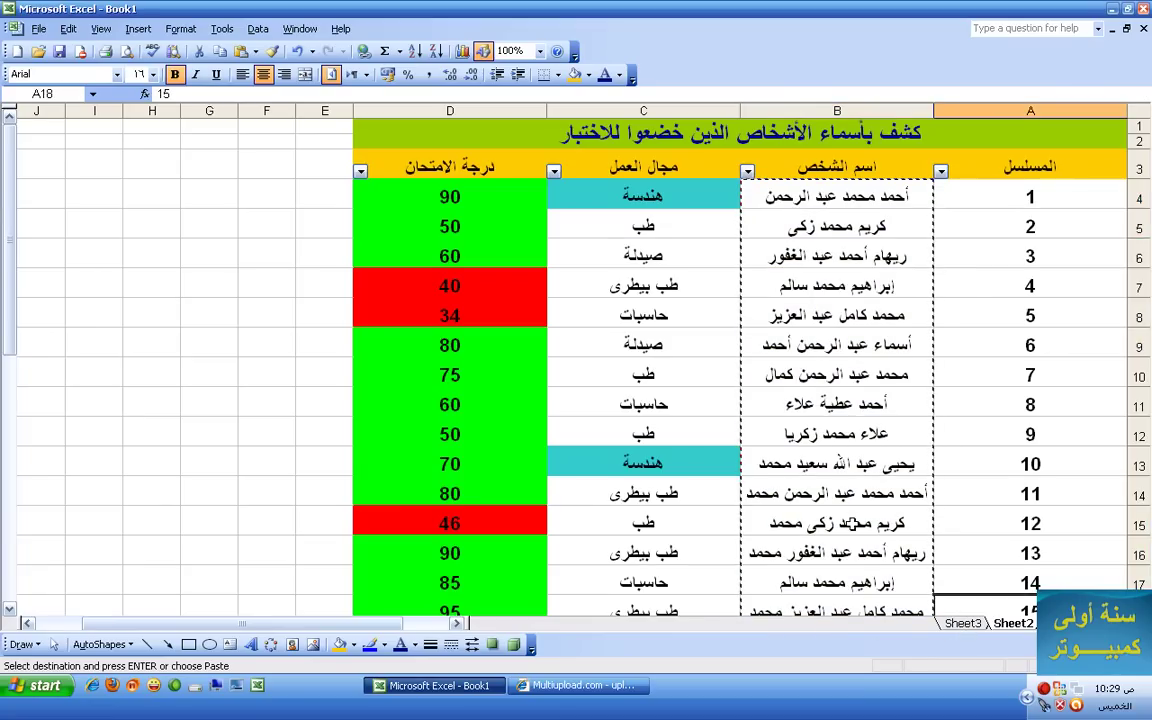
left_click(968, 624)
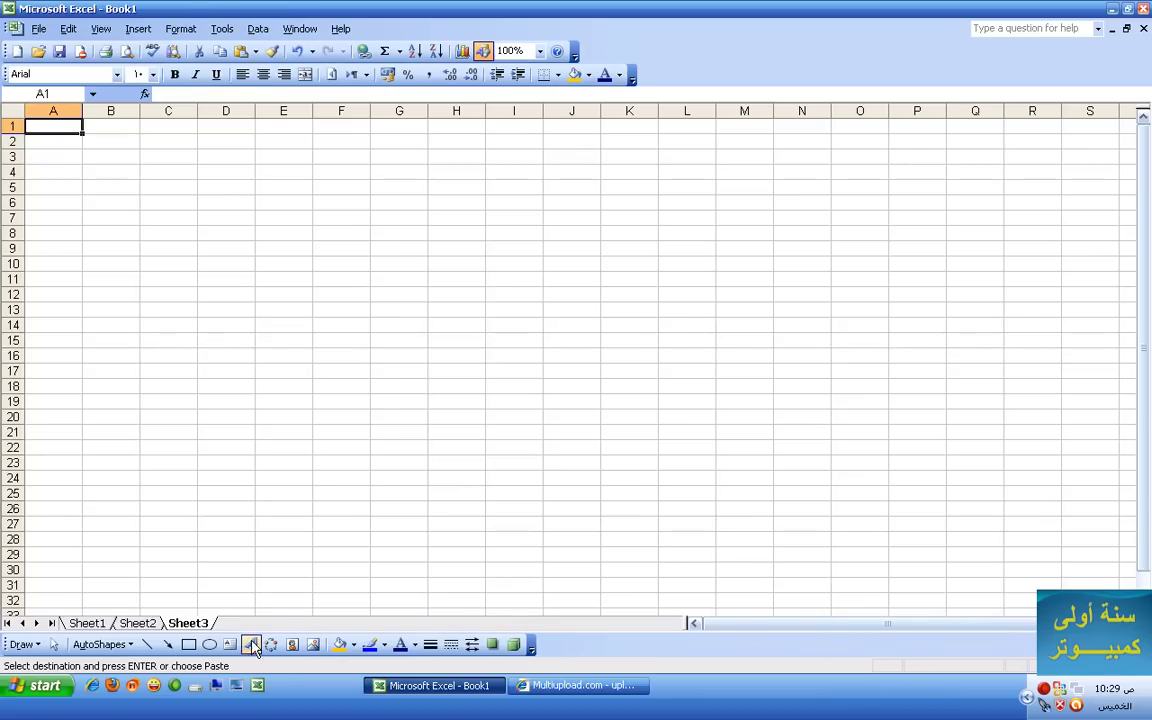
left_click(331, 74)
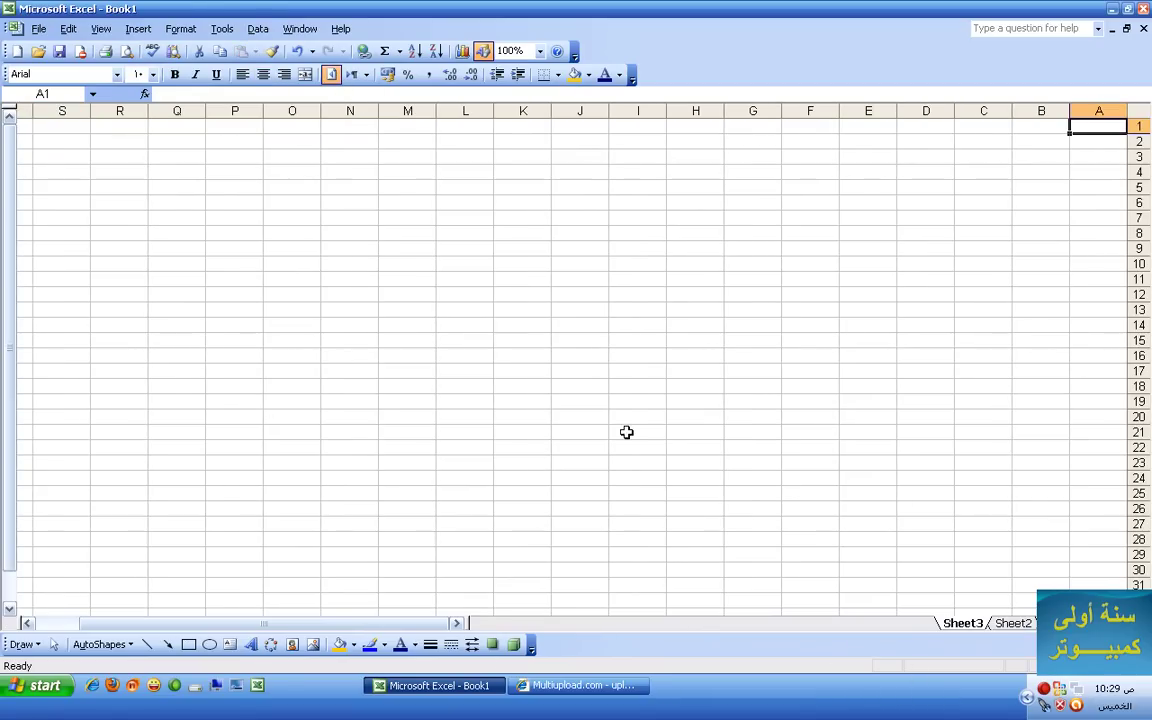
Step: Import the names in B4:B33 on Sheet2 as a new custom list
left_click(1013, 623)
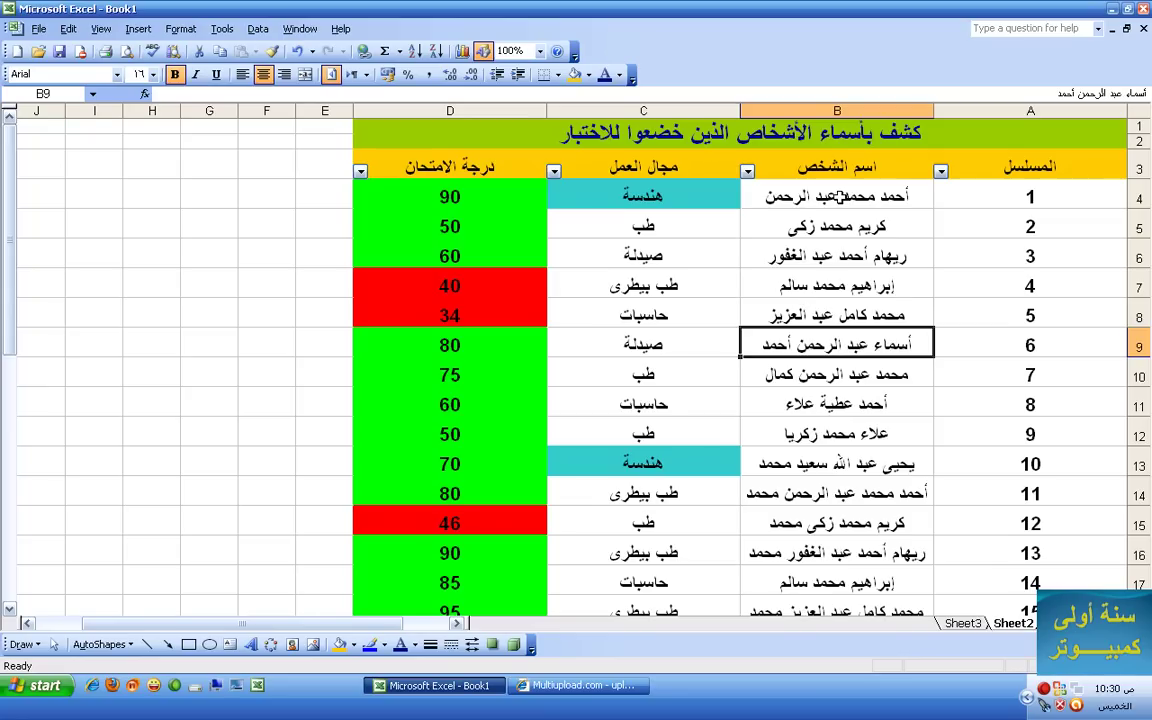
left_click_drag(842, 196, 847, 492)
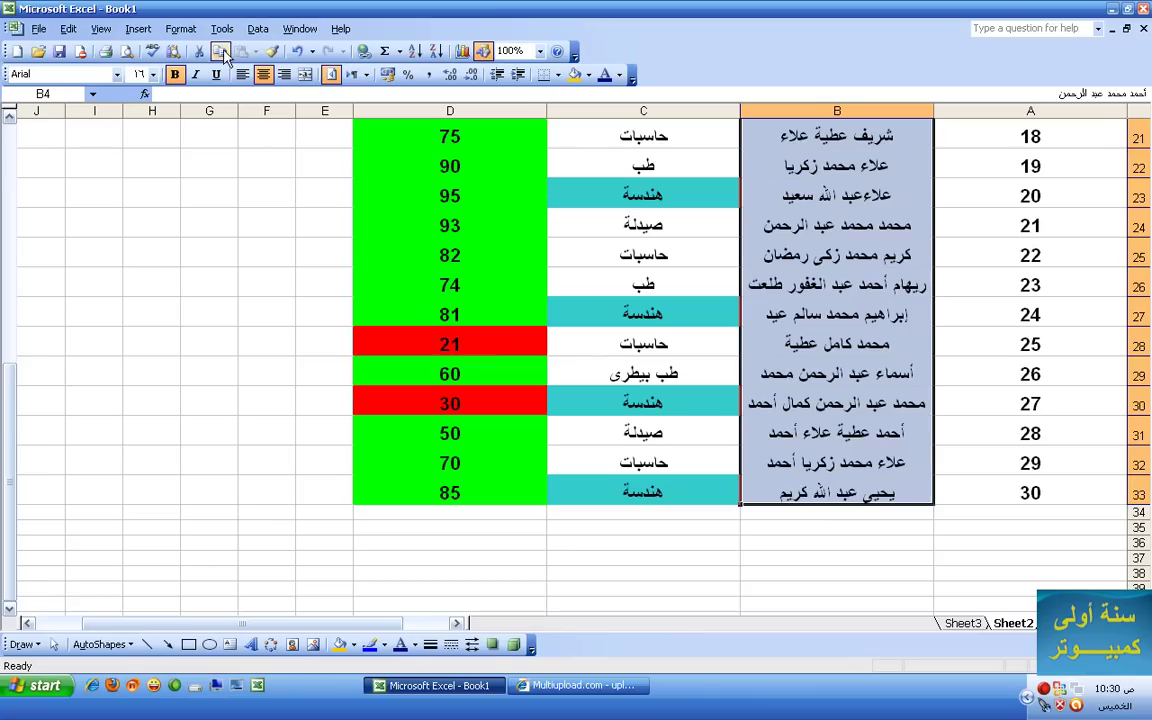
left_click(190, 32)
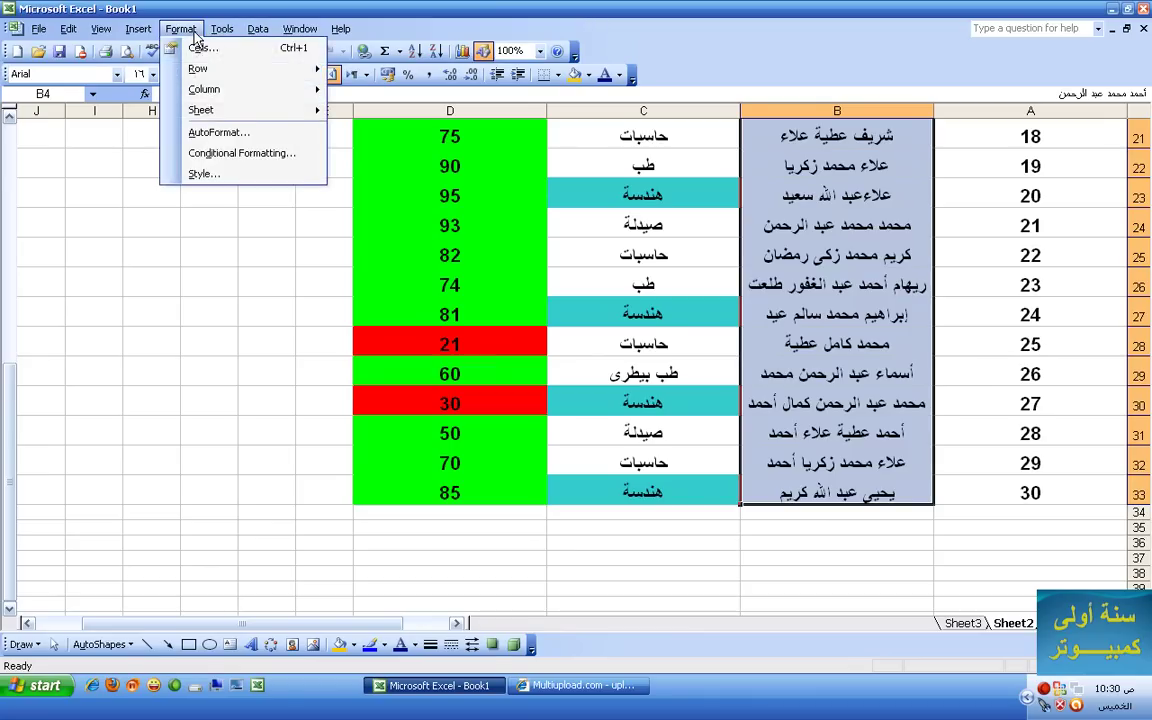
mouse_move(222, 30)
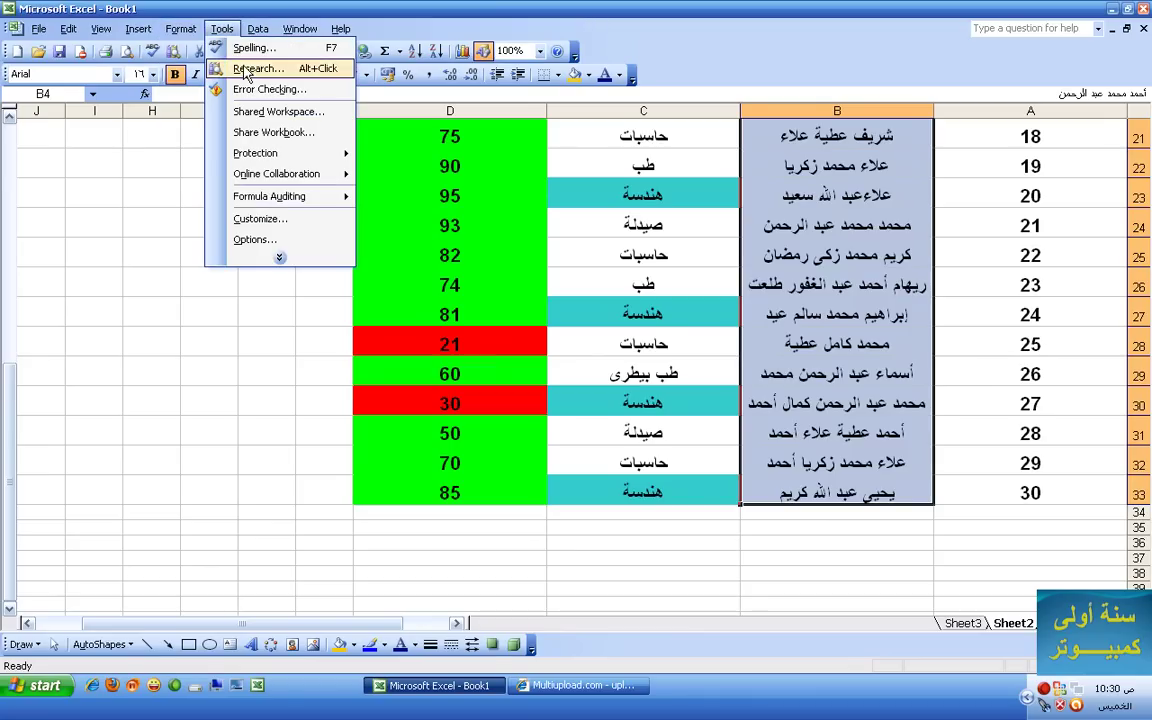
left_click(245, 239)
left_click(696, 247)
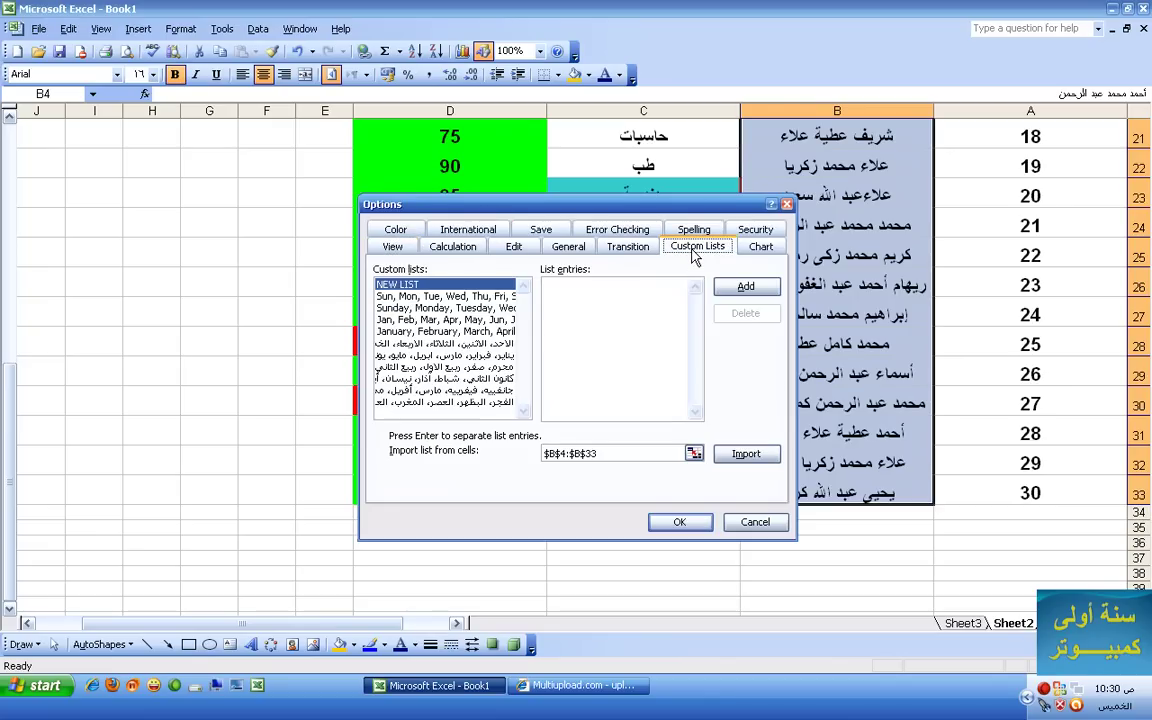
left_click(742, 464)
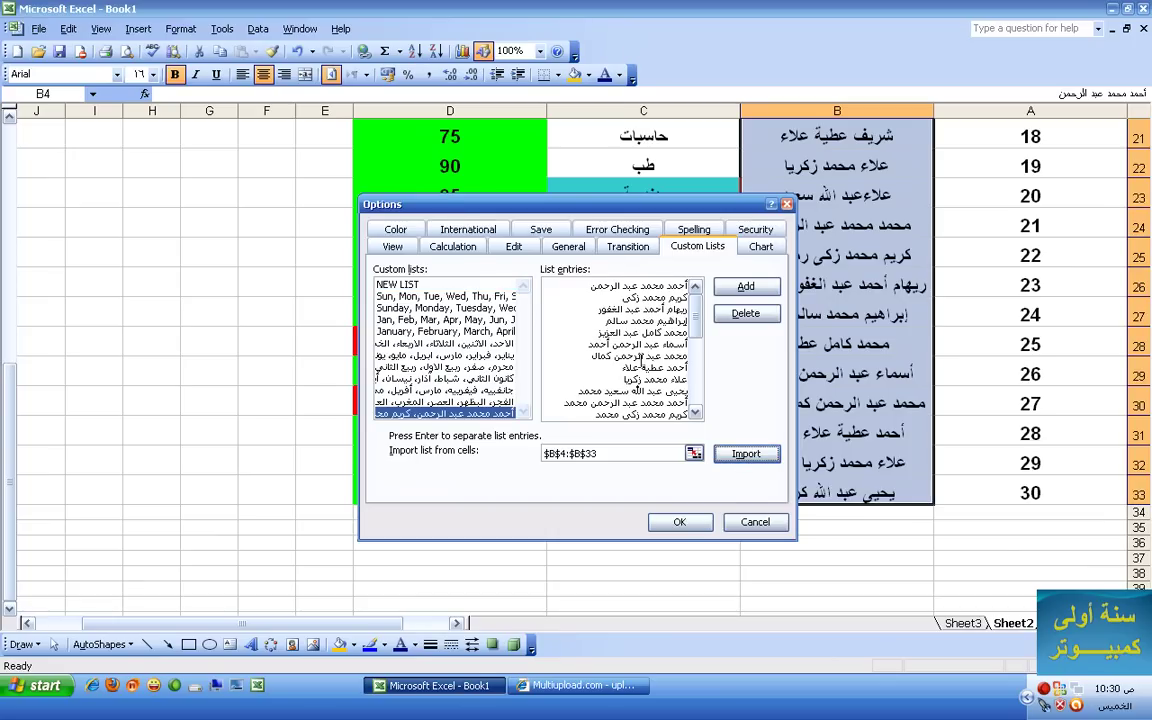
left_click(678, 522)
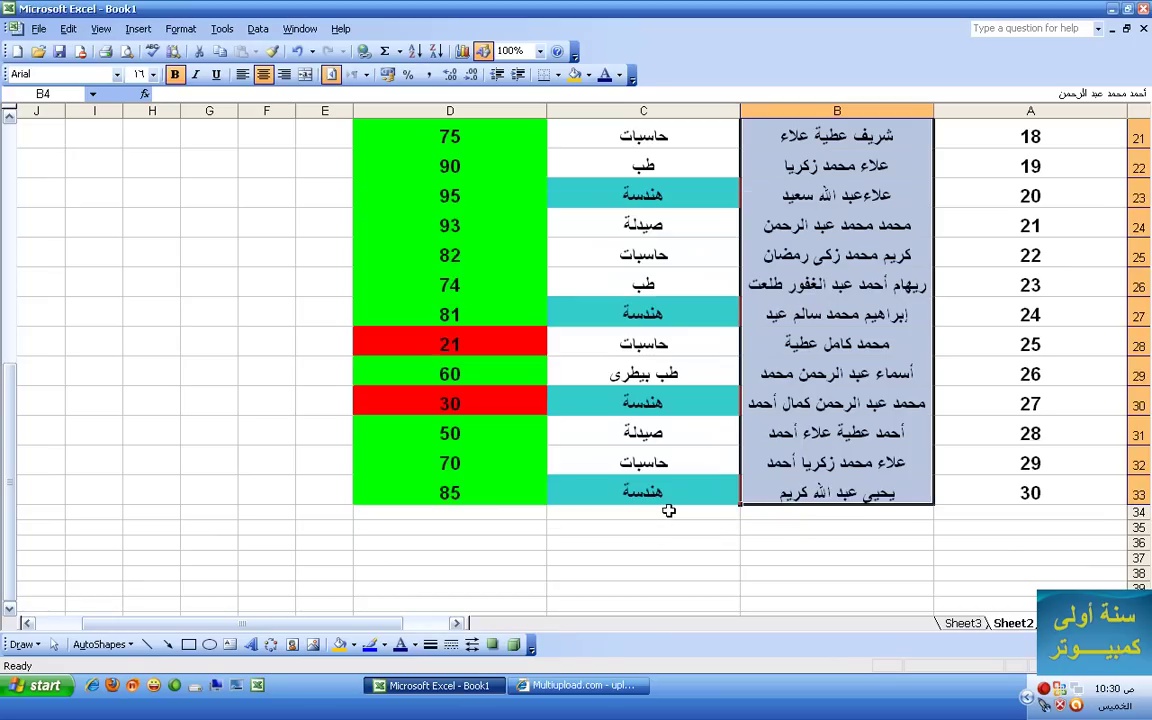
Step: Copy the first two names in B4:B5 of Sheet2 and go to Sheet3
scroll(665, 510, "up", 7)
left_click_drag(826, 190, 882, 228)
right_click(952, 226)
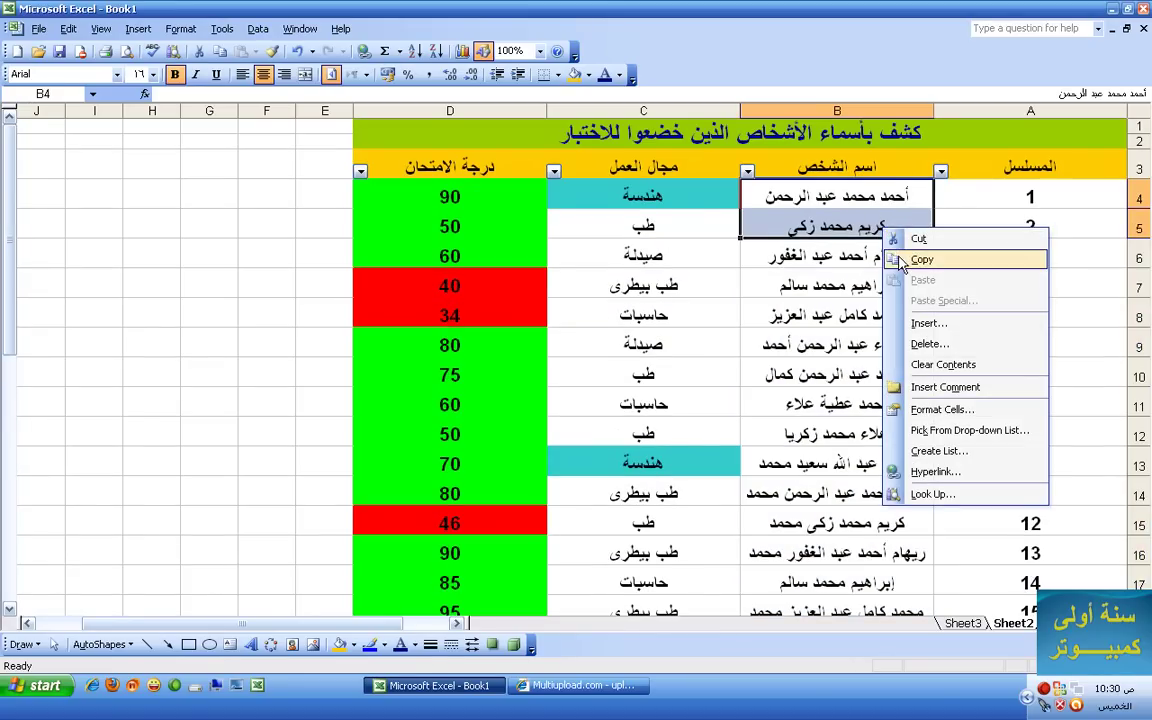
left_click(985, 257)
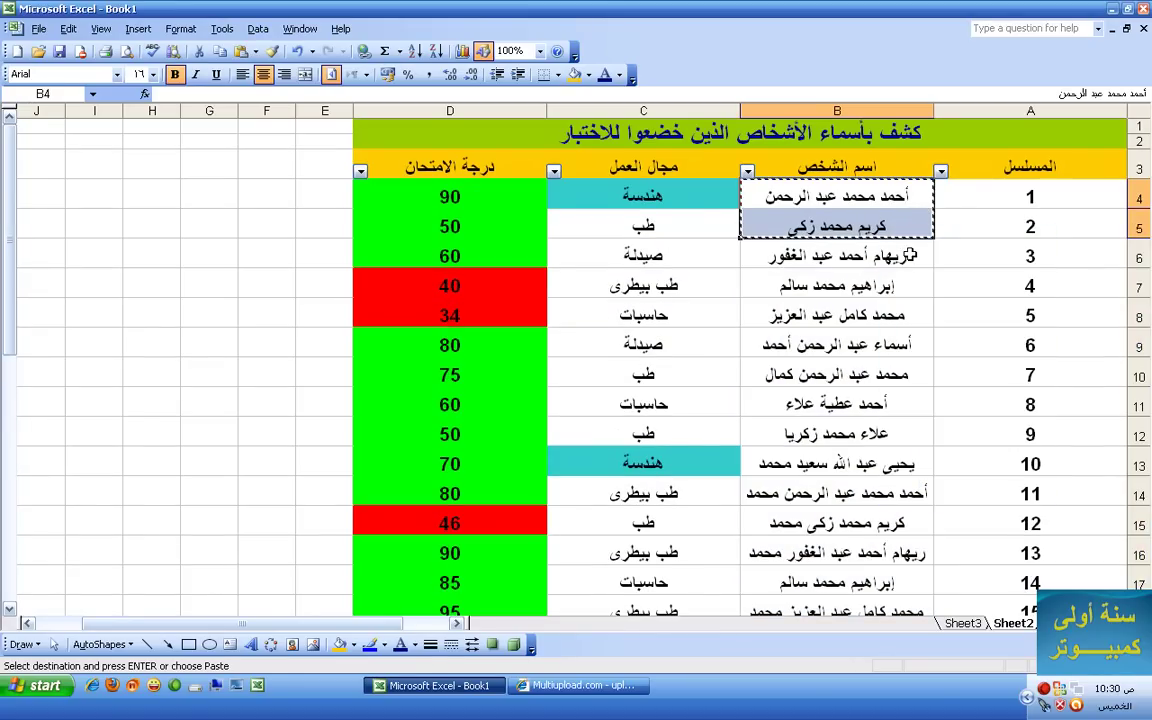
left_click(963, 623)
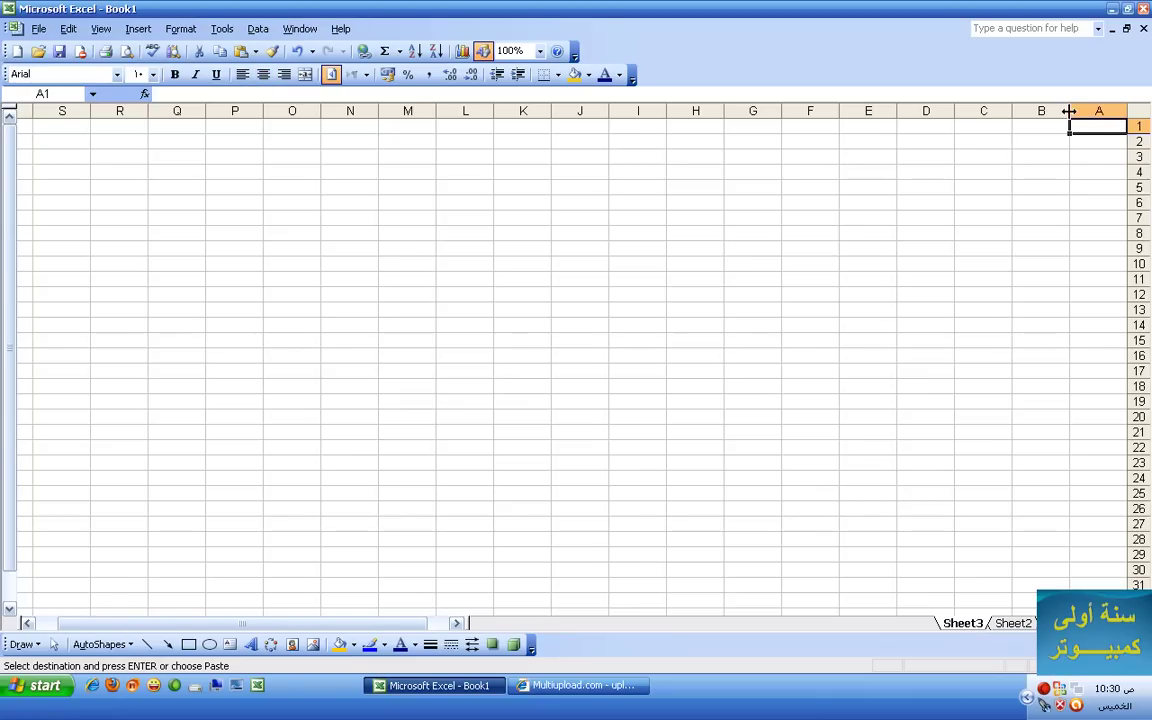
Step: Set the width of all columns on Sheet3 to 30
left_click(1137, 113)
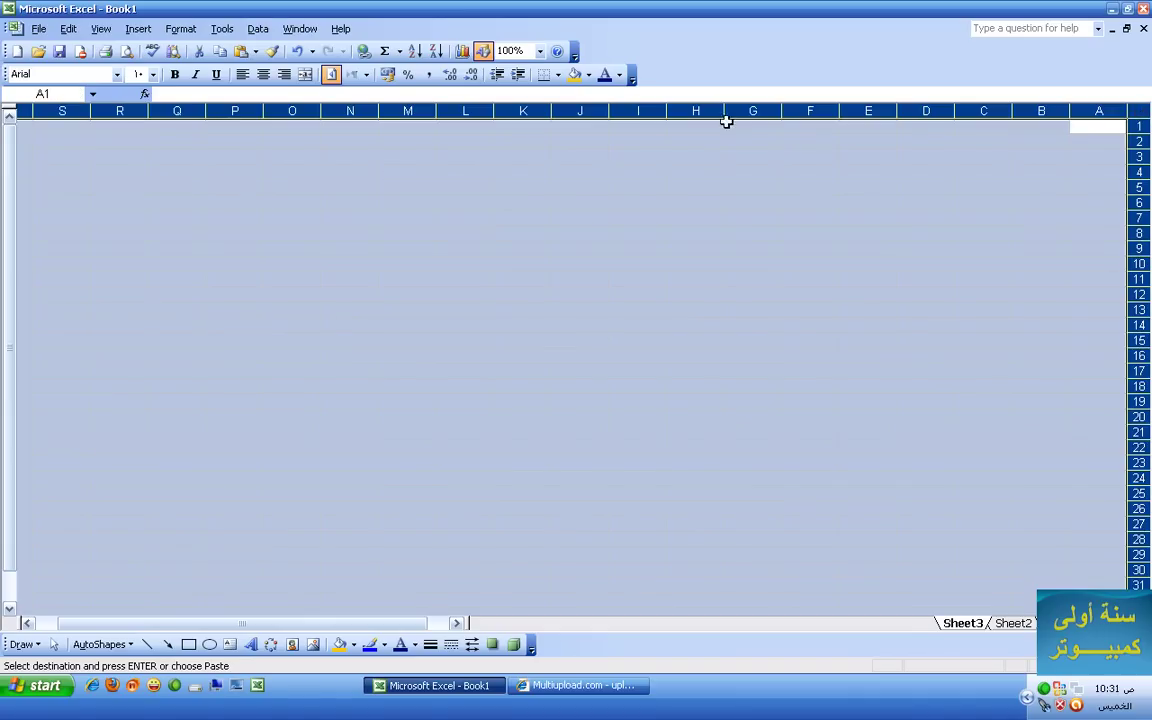
left_click(196, 29)
mouse_move(210, 94)
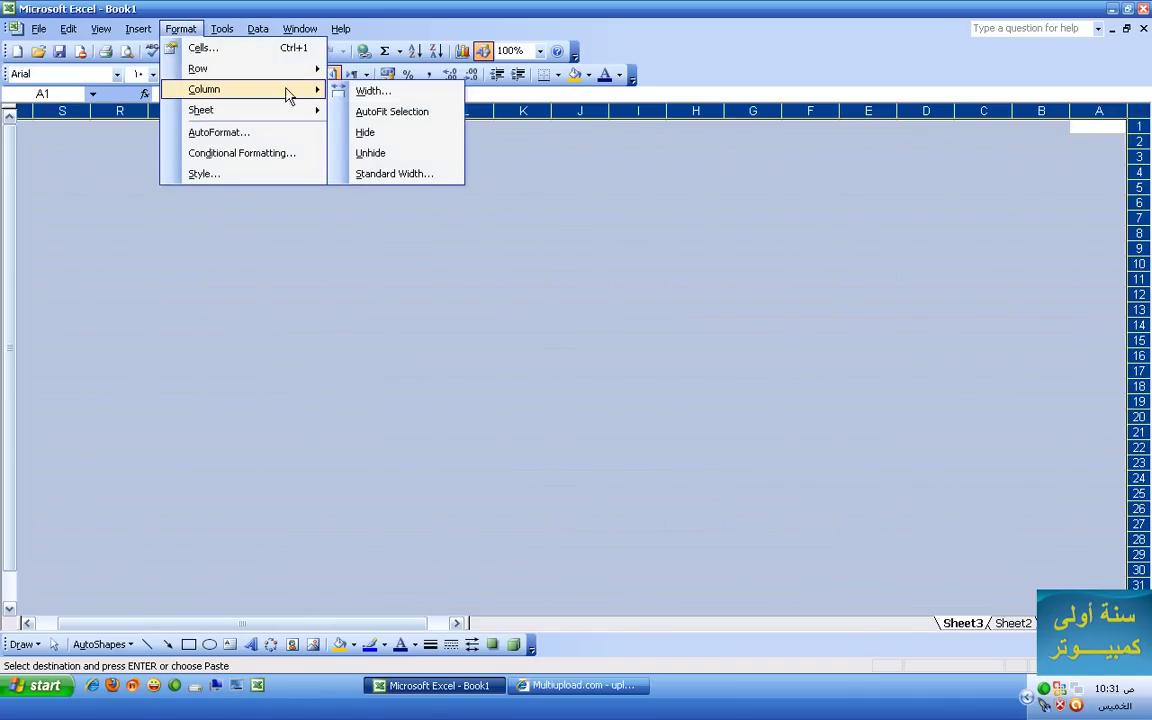
left_click(360, 92)
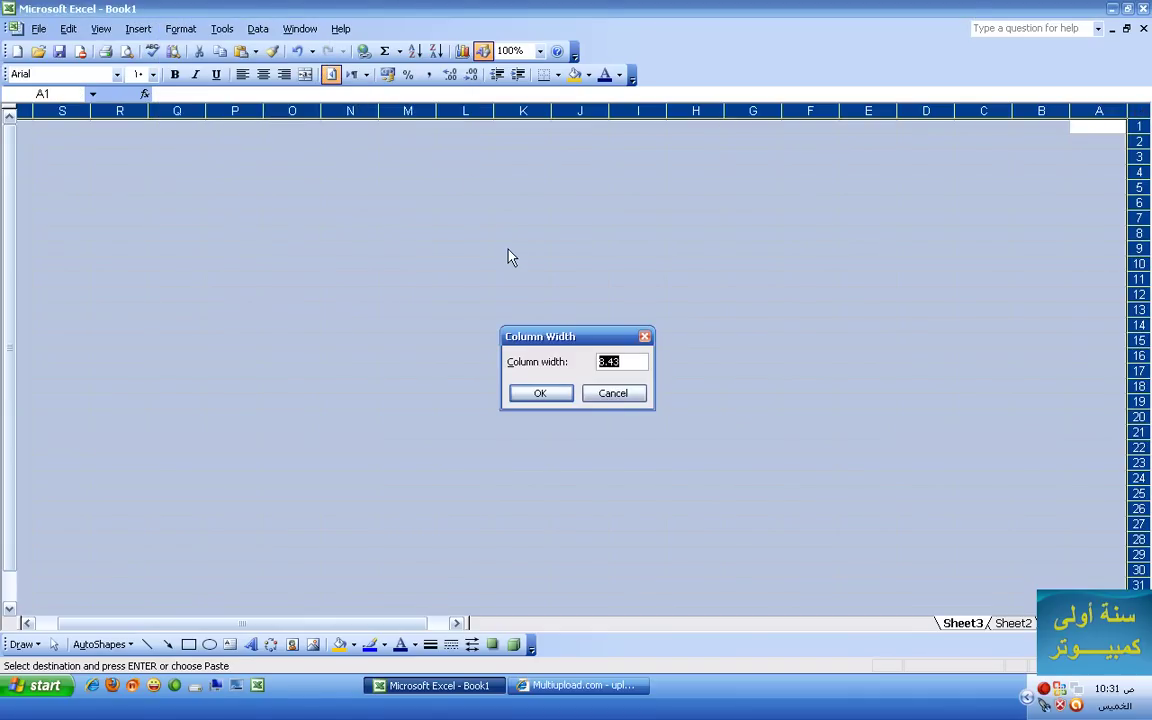
type("30")
left_click(535, 394)
Step: Increase the height of all rows on Sheet3
left_click(180, 29)
mouse_move(216, 68)
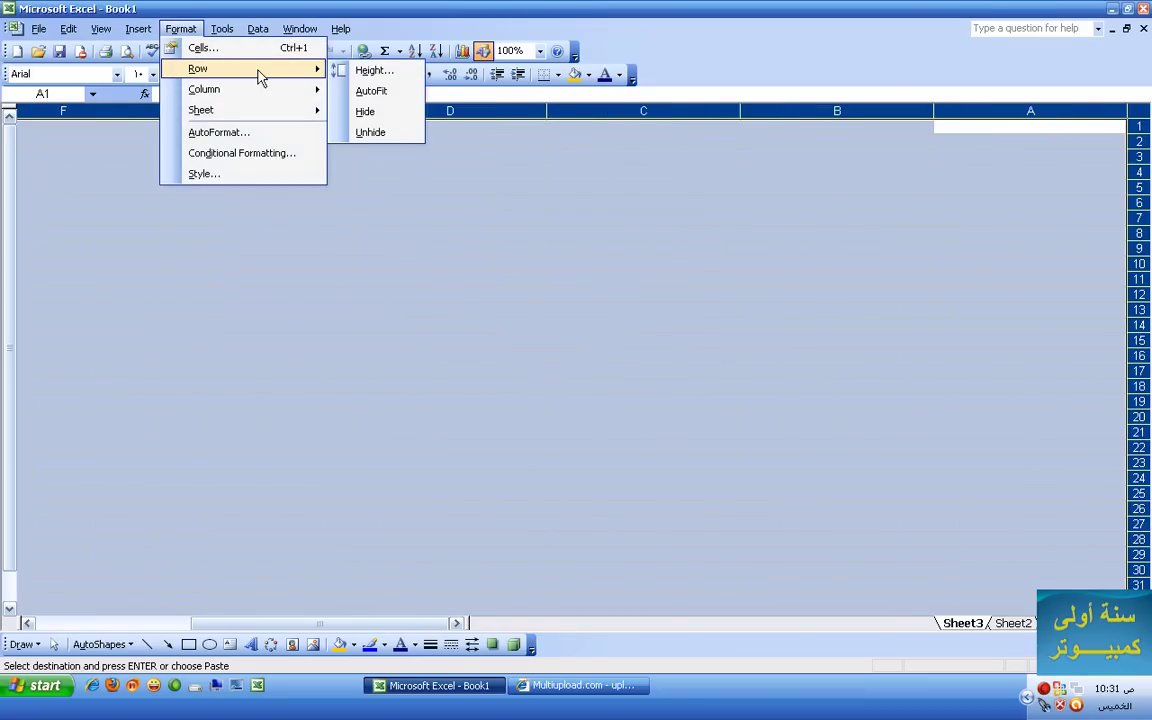
left_click(343, 78)
type("2")
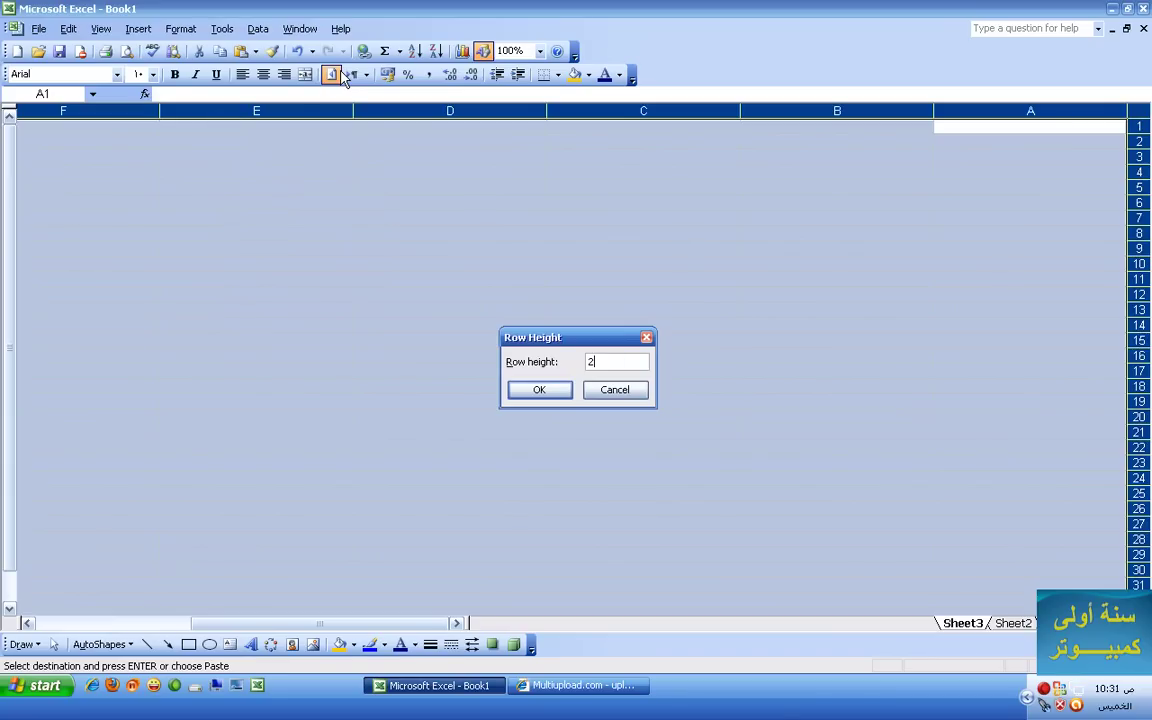
key("Return")
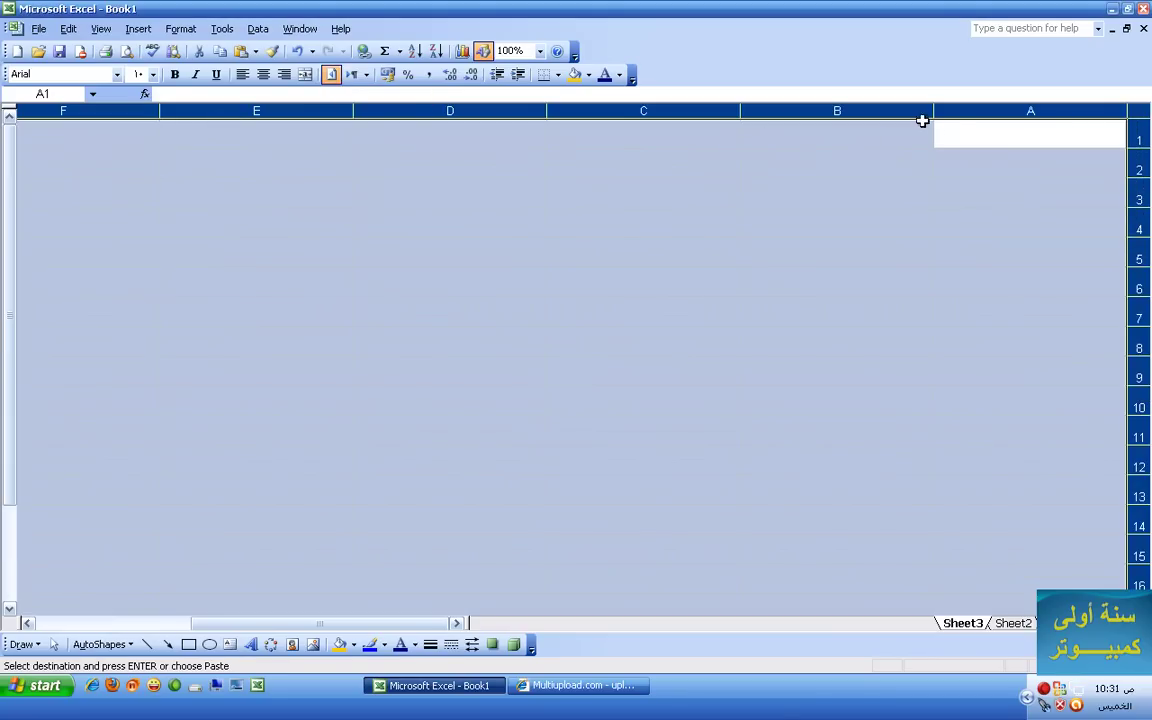
left_click(960, 131)
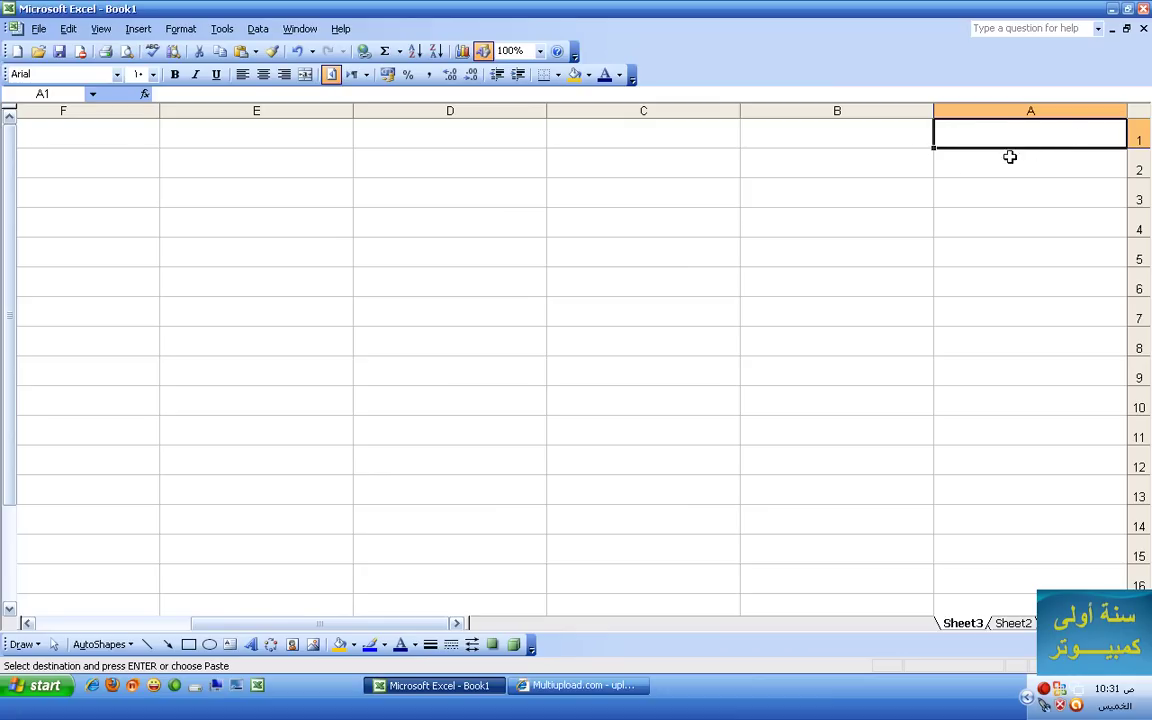
Step: Paste the two names at B3 and extend them down column B to row 56 using the custom list
left_click(887, 197)
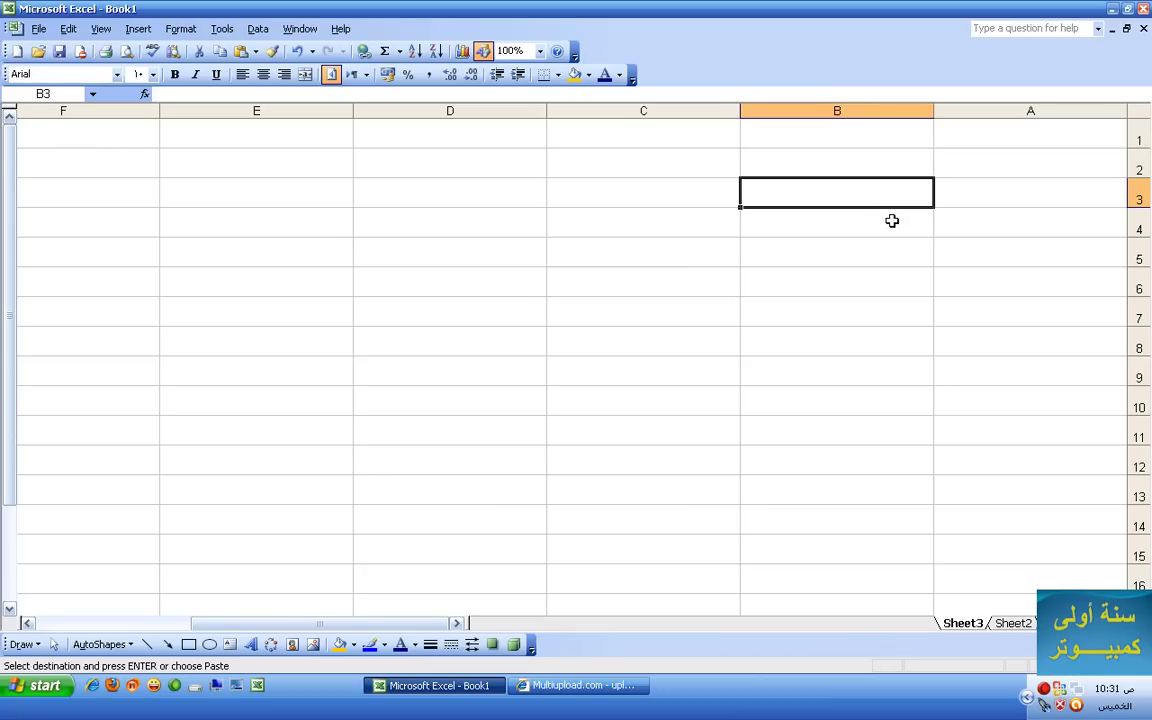
key("ctrl+v")
left_click(891, 222)
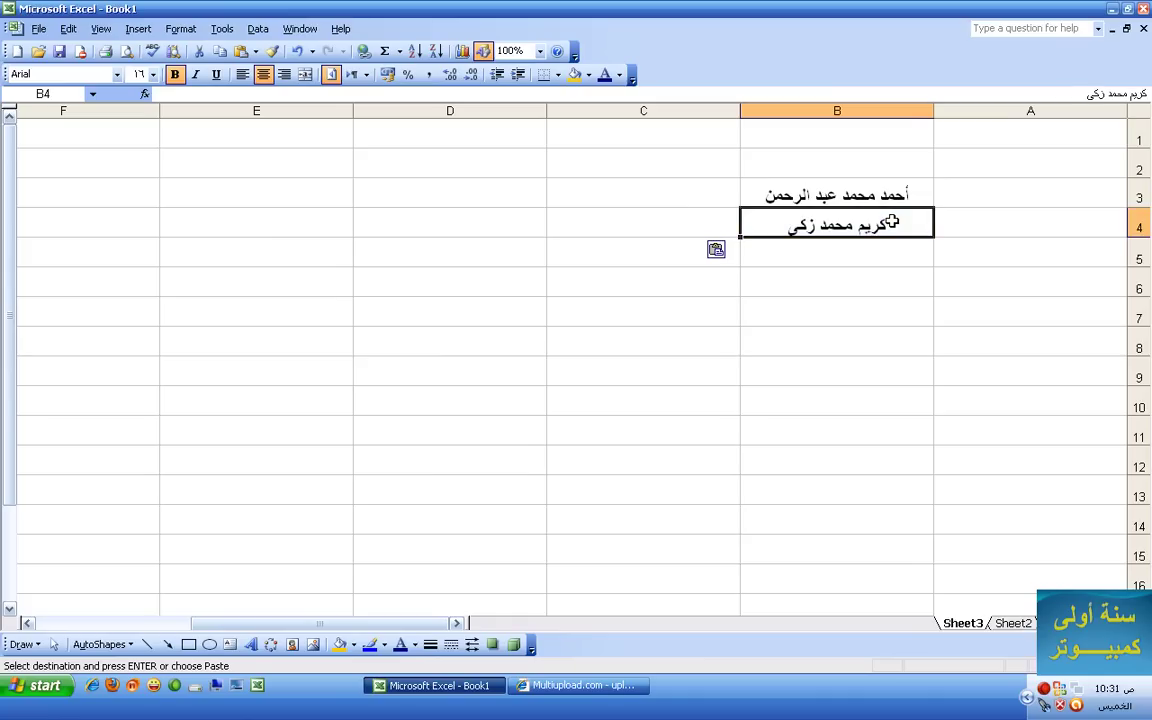
left_click_drag(775, 190, 881, 218)
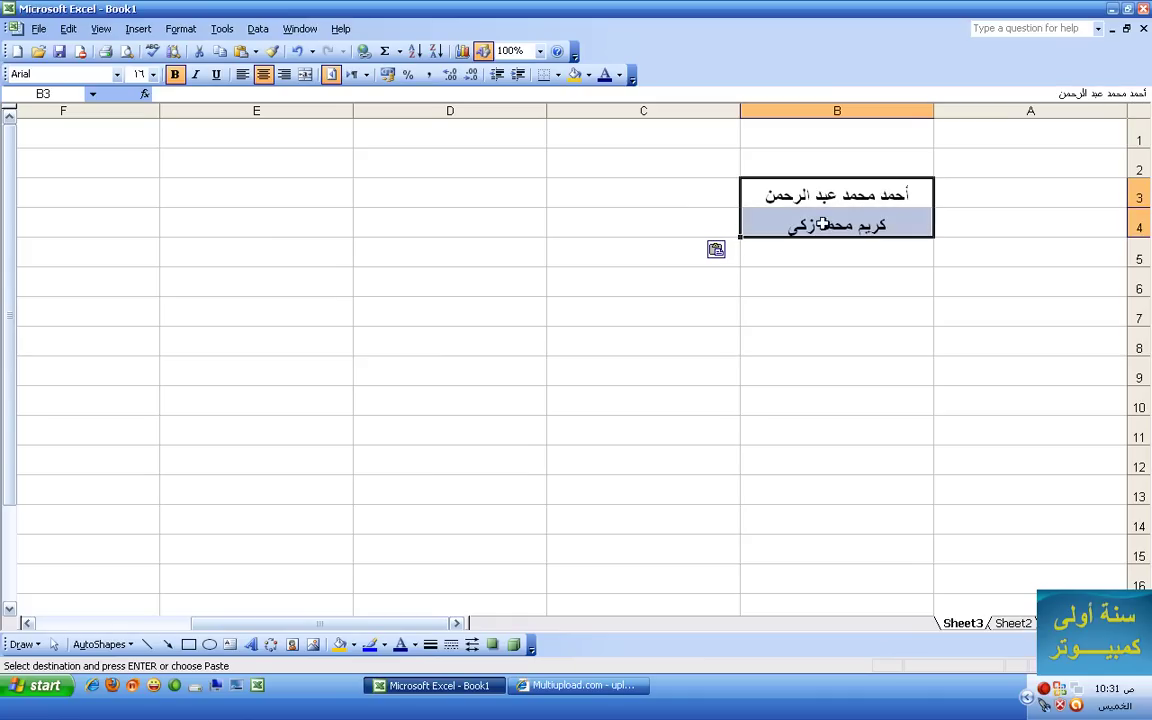
left_click_drag(740, 237, 716, 590)
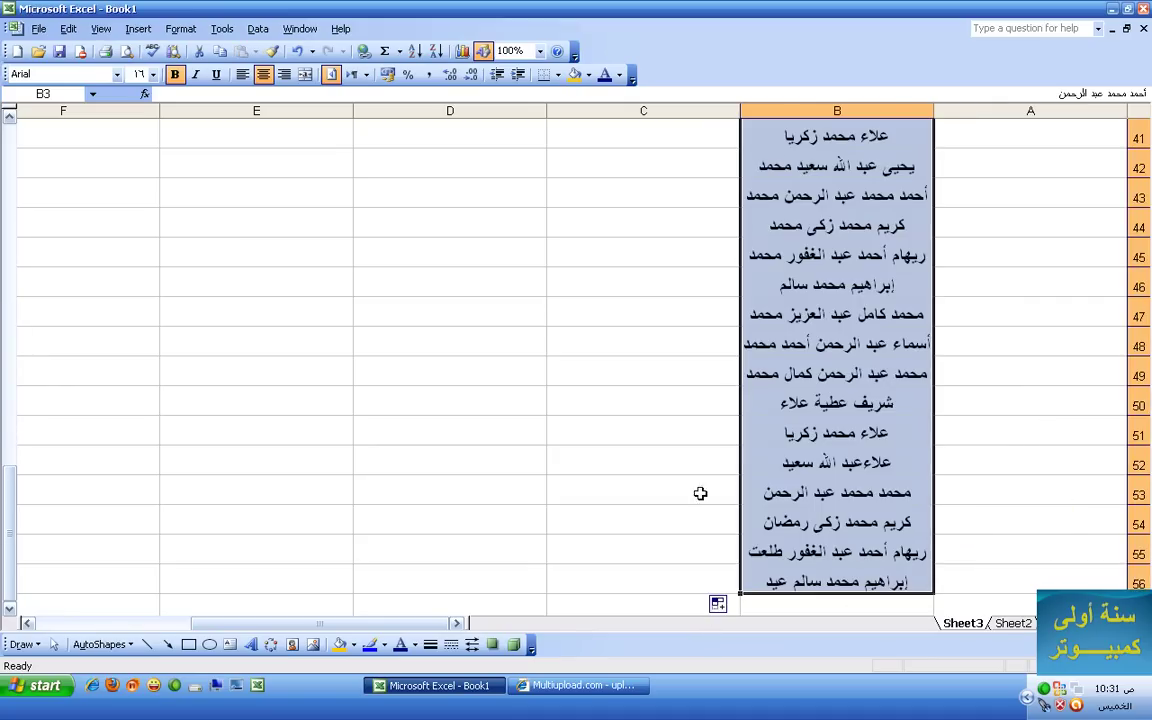
left_click(679, 445)
Step: Look through the filled names column to check the order and where the list starts over
scroll(679, 445, "up", 13)
scroll(679, 445, "down", 5)
scroll(695, 466, "up", 5)
scroll(700, 465, "down", 7)
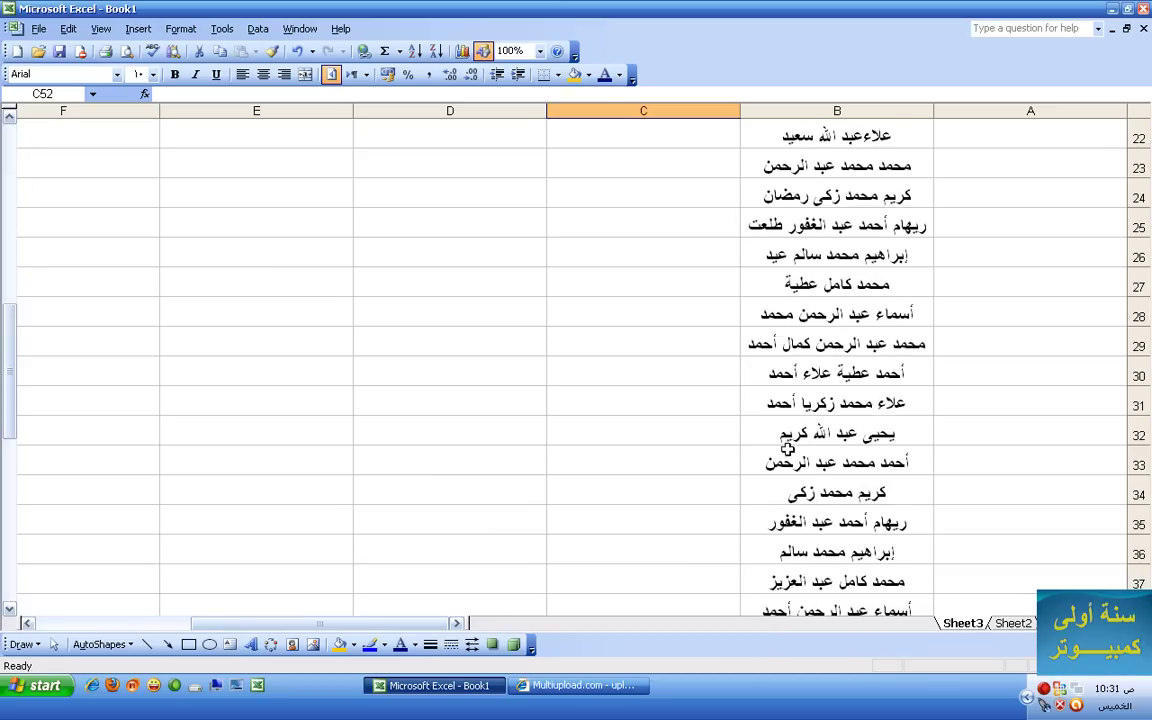
scroll(740, 452, "down", 8)
scroll(760, 445, "up", 6)
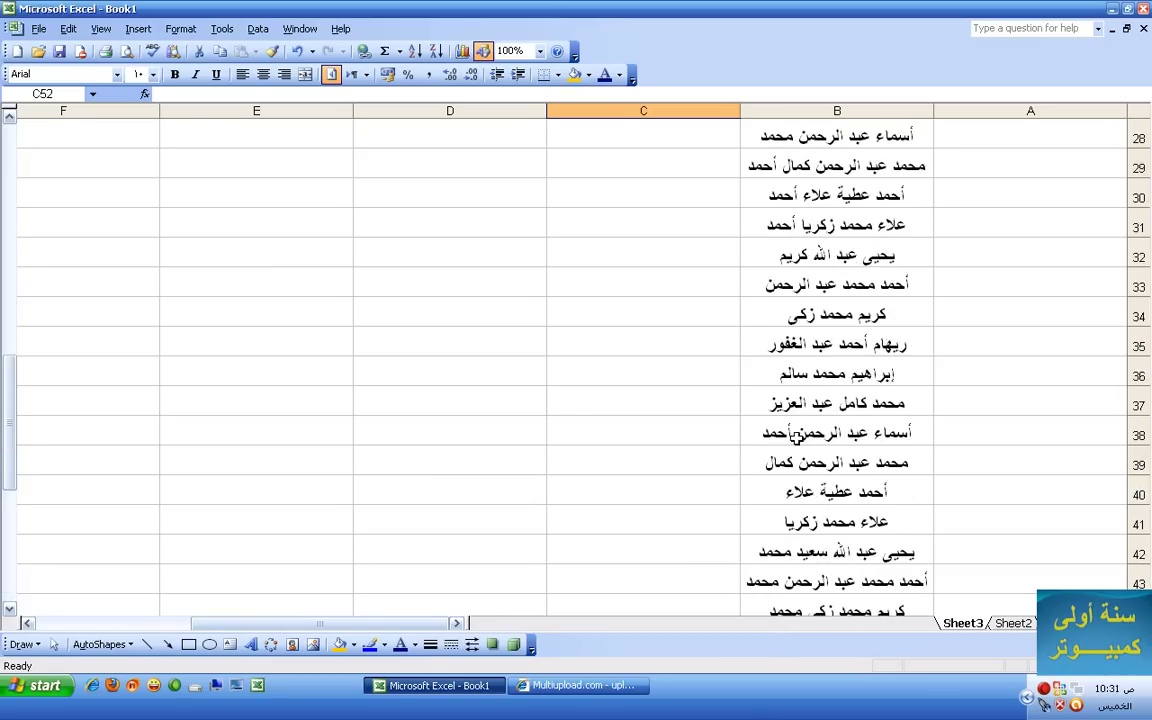
scroll(795, 435, "up", 8)
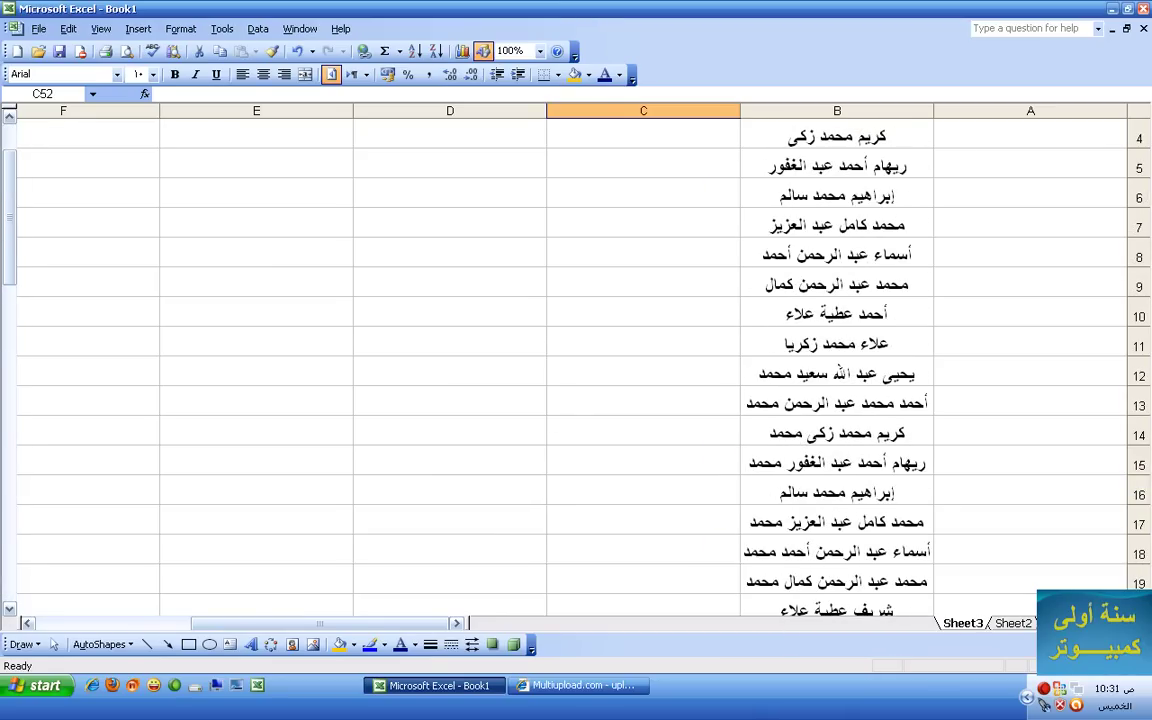
scroll(792, 374, "up", 1)
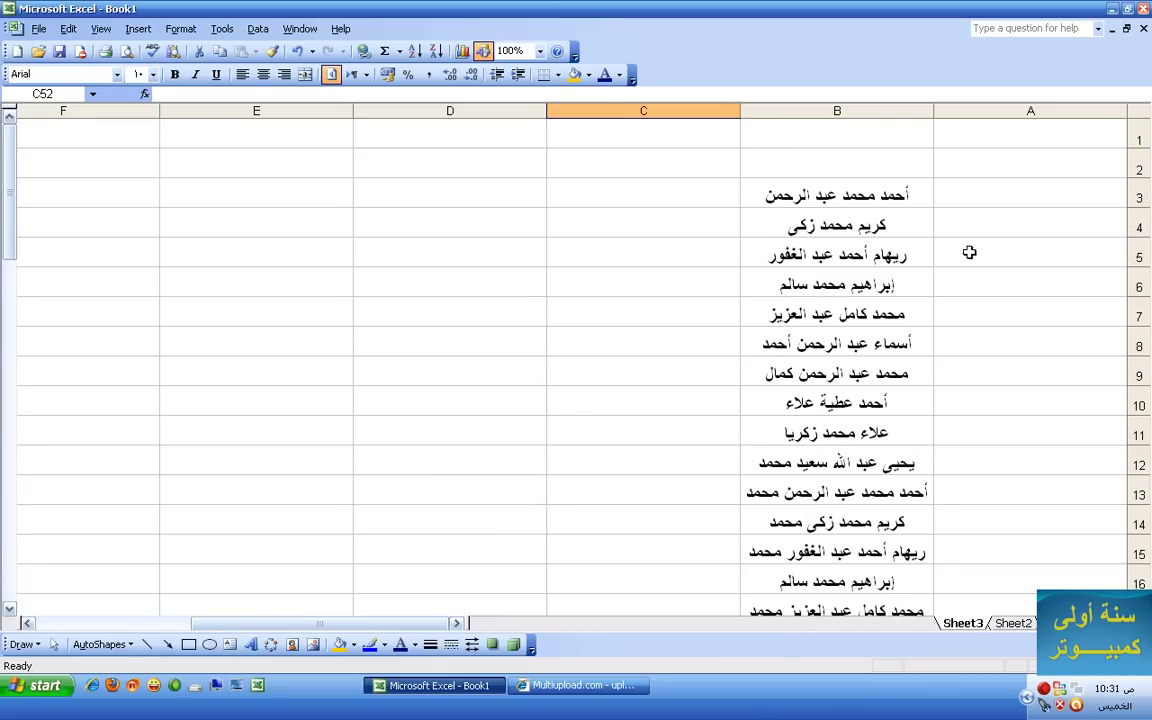
Step: Start the serial numbers beside the names with 1 in A3 and 2 in A4
left_click(981, 198)
type("1")
key("Return")
type("2")
key("Return")
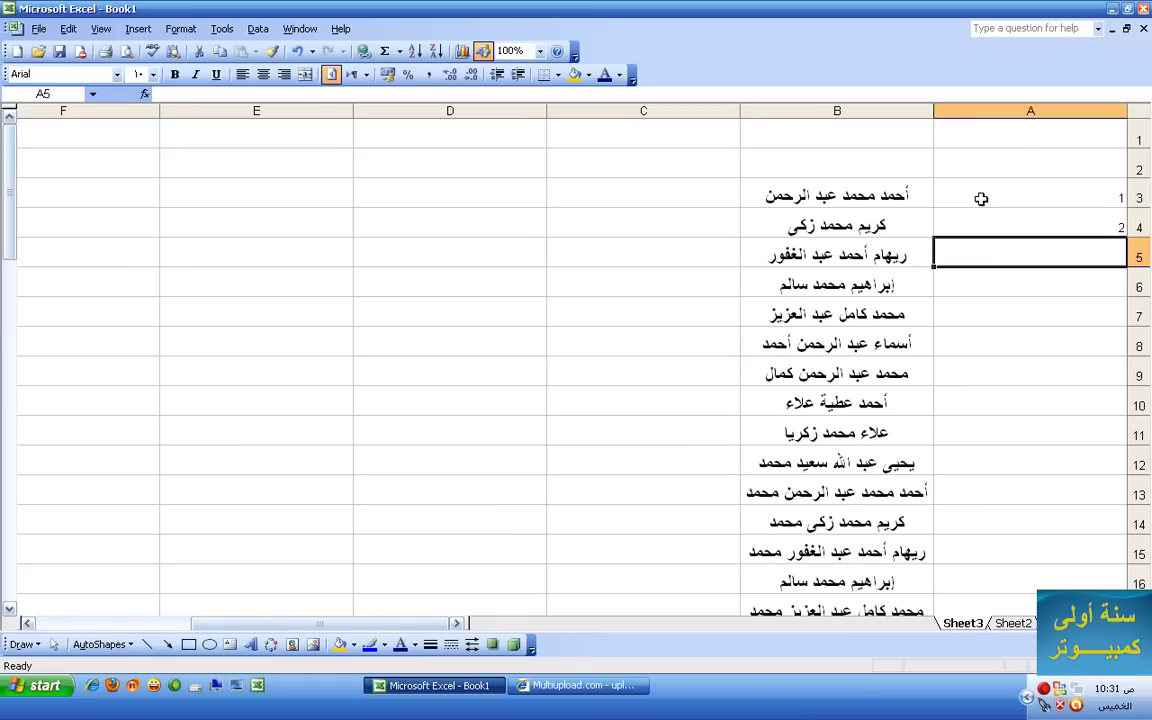
Step: Extend the serial numbers in A3:A4 down to 30 in A32
left_click(1040, 172)
left_click_drag(1037, 190, 1036, 223)
left_click_drag(934, 237, 955, 366)
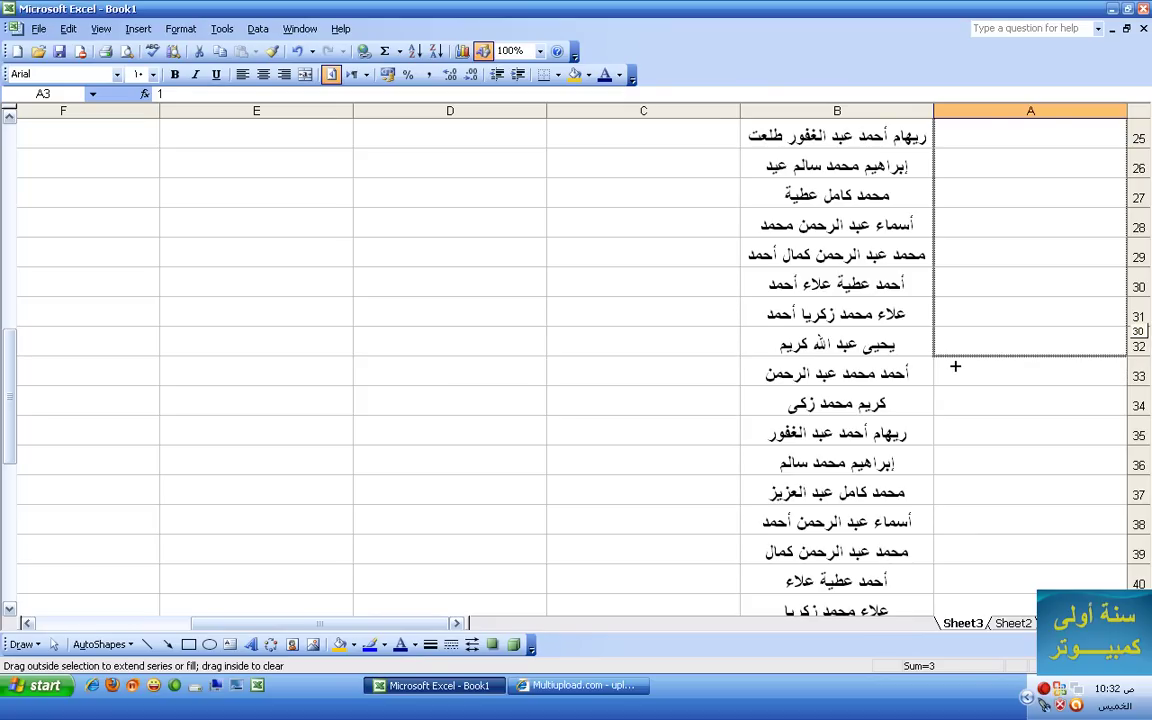
left_click_drag(955, 366, 874, 483)
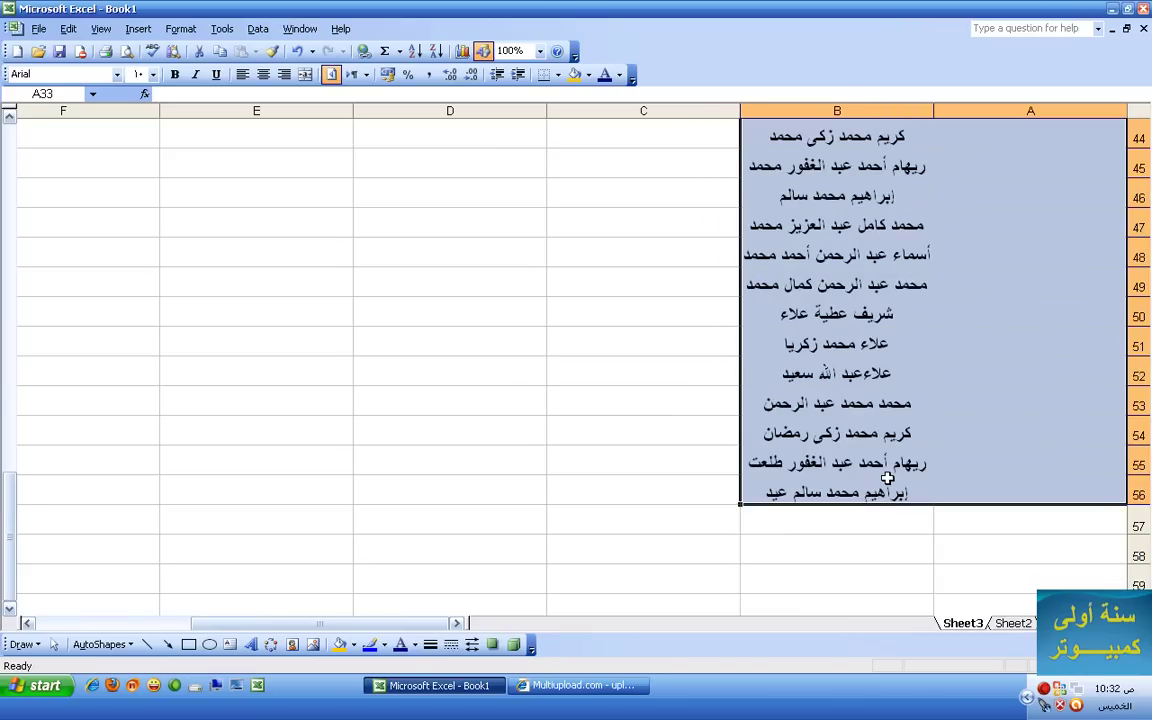
scroll(887, 478, "up", 6)
left_click(885, 482)
scroll(880, 460, "up", 8)
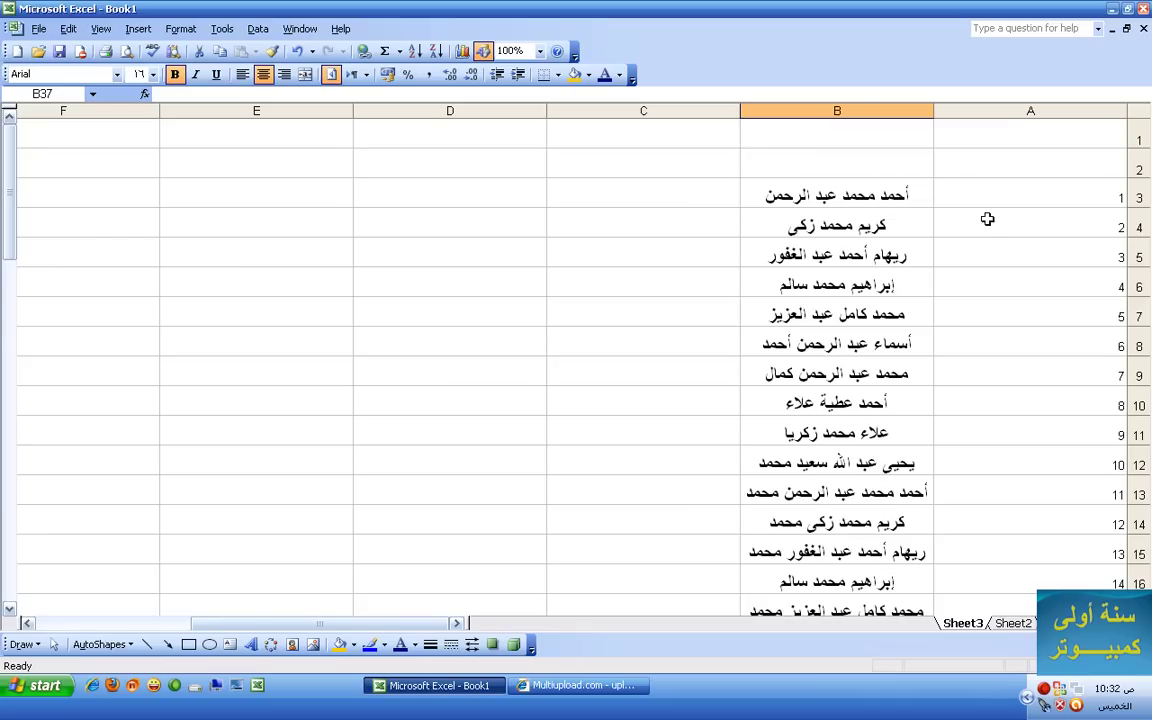
Step: Make all cells on Sheet3 bold, size 16 and centred
left_click(1141, 113)
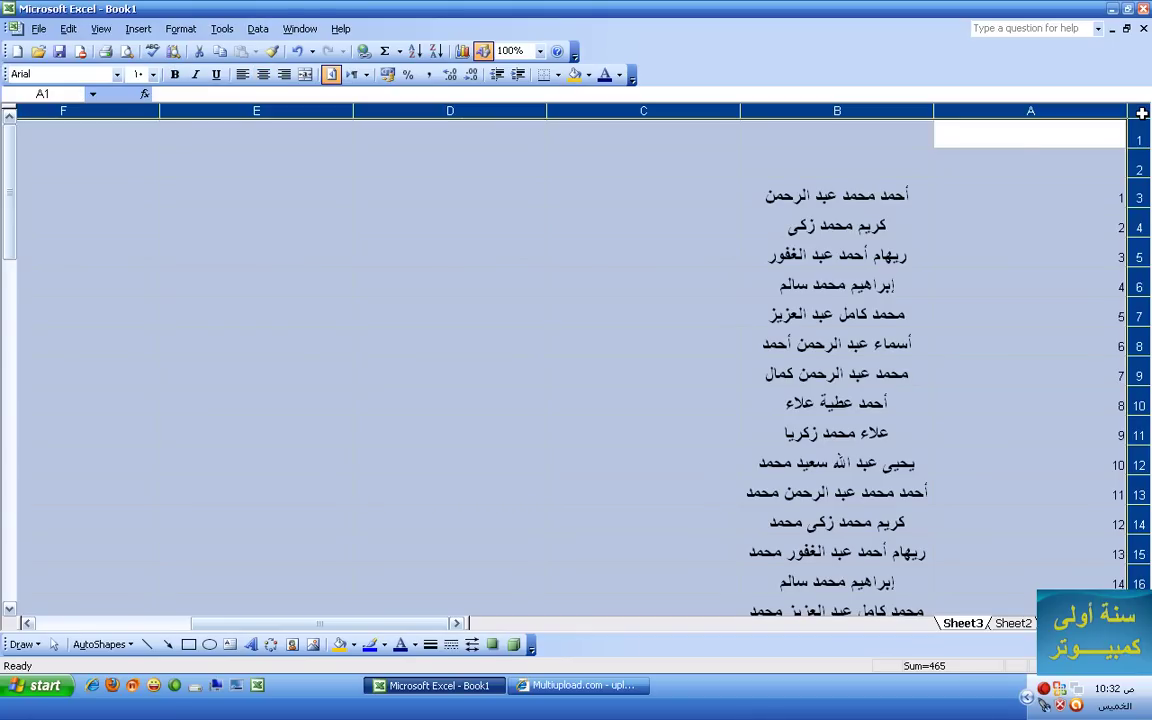
left_click(175, 76)
left_click(152, 74)
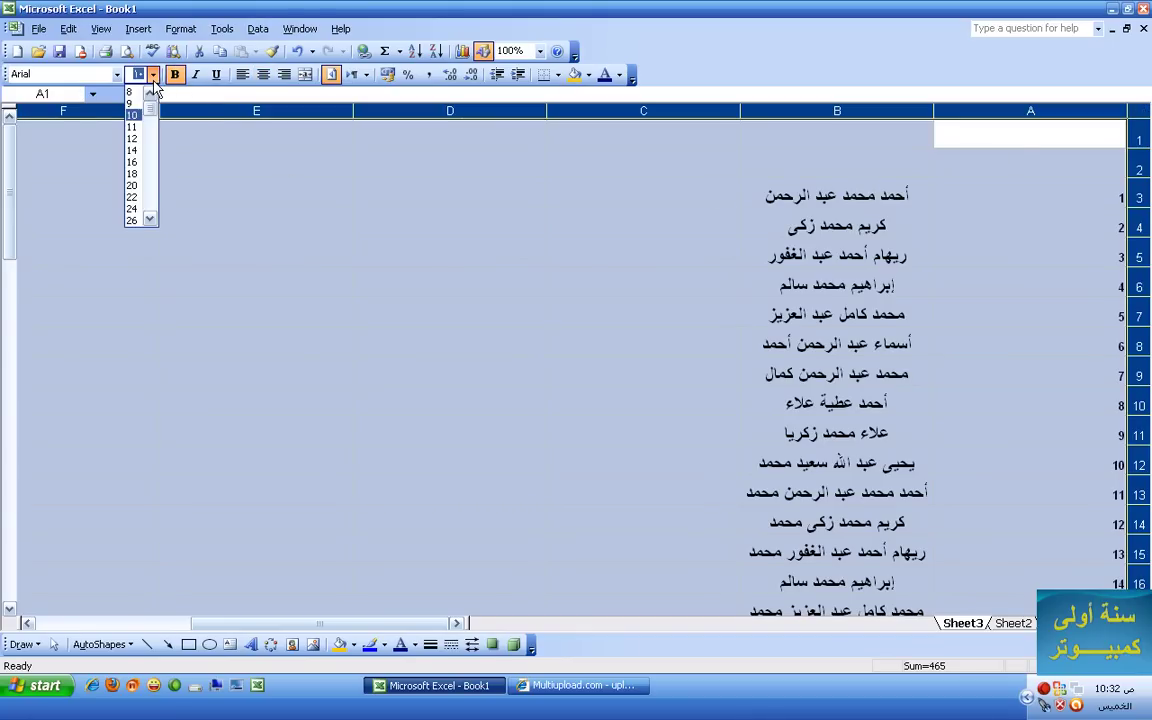
left_click(132, 186)
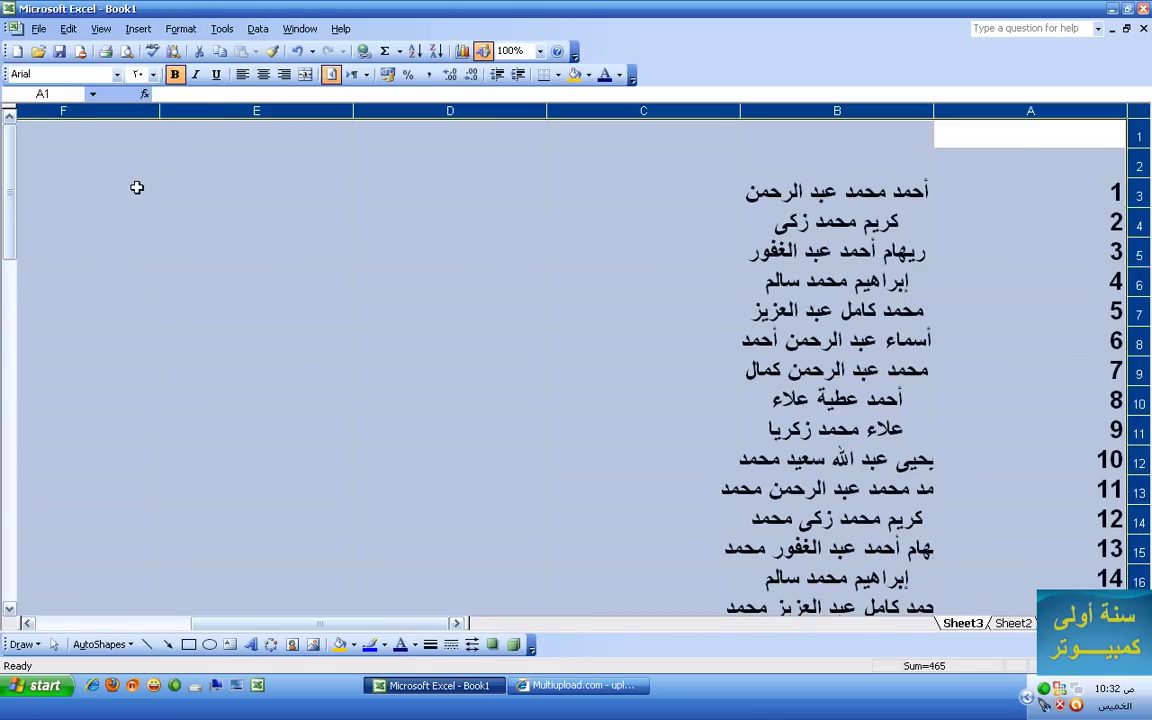
left_click(152, 74)
left_click(132, 162)
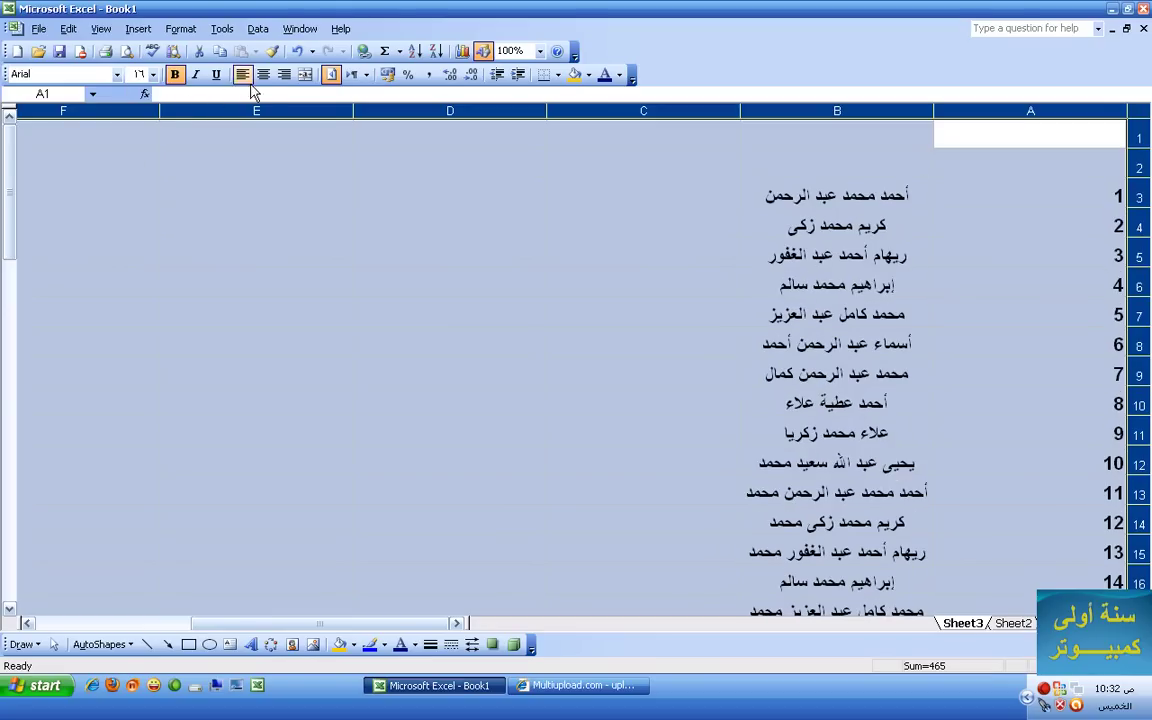
left_click(560, 185)
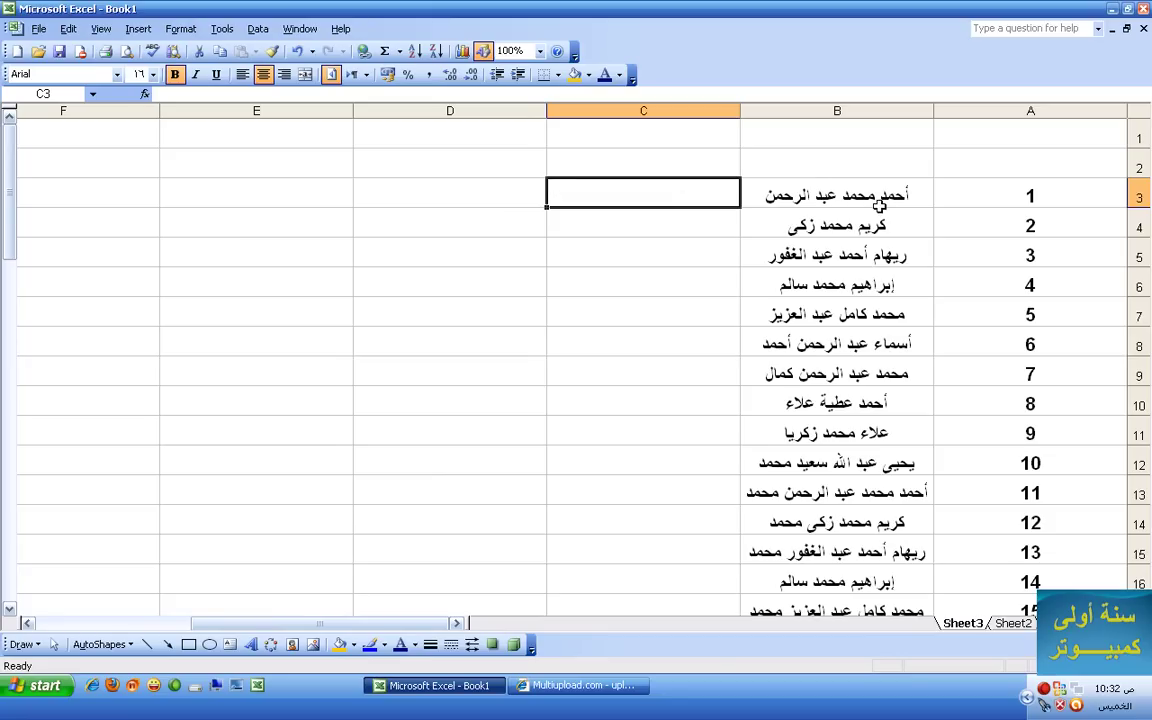
left_click(977, 168)
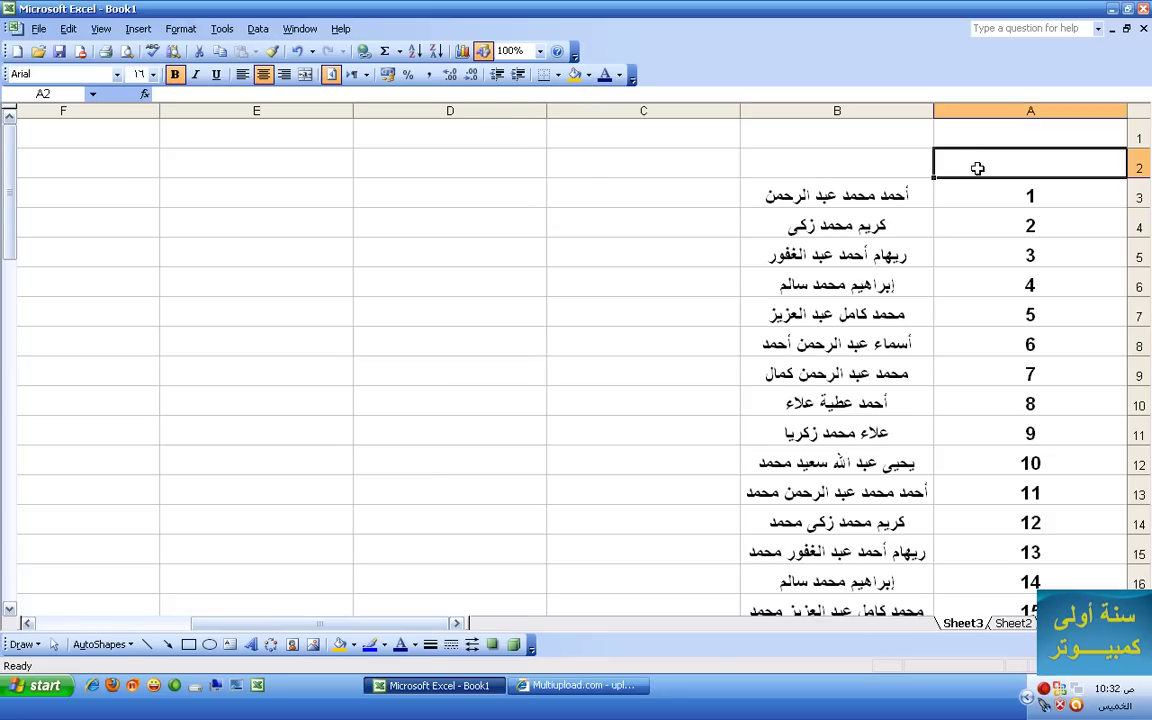
Step: Enter the headings المسلسل in A2 and اسم الموظف in B2 above the serial numbers and names
type("المسلسل")
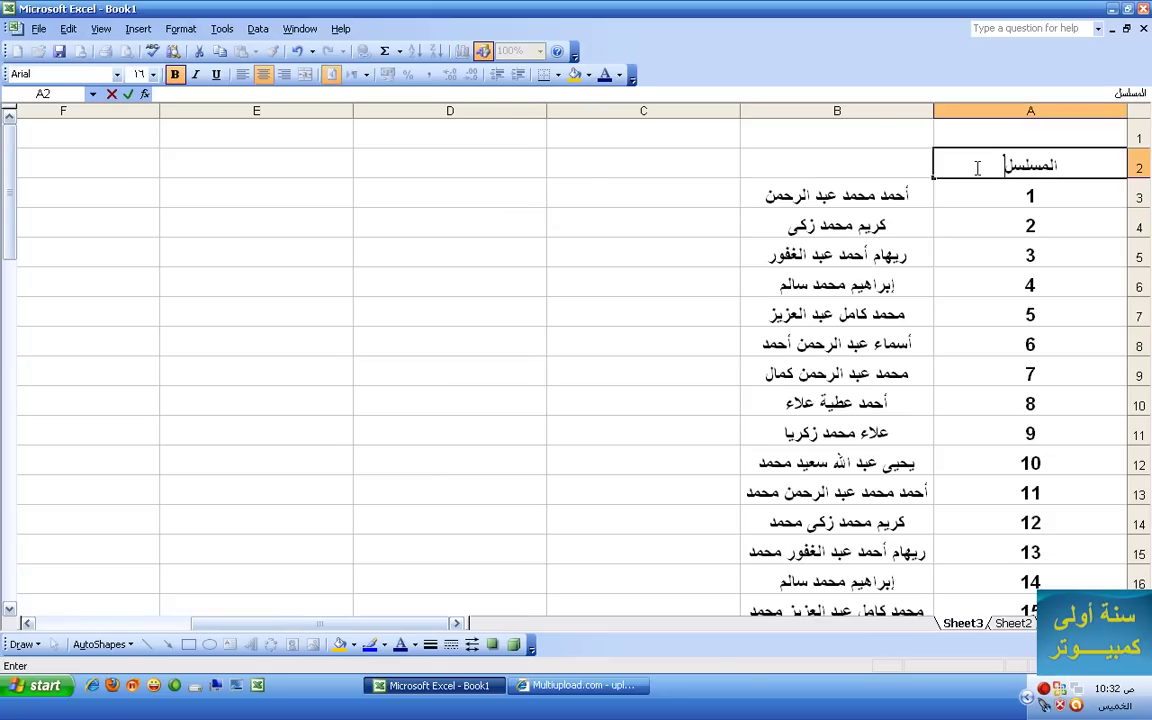
left_click(849, 161)
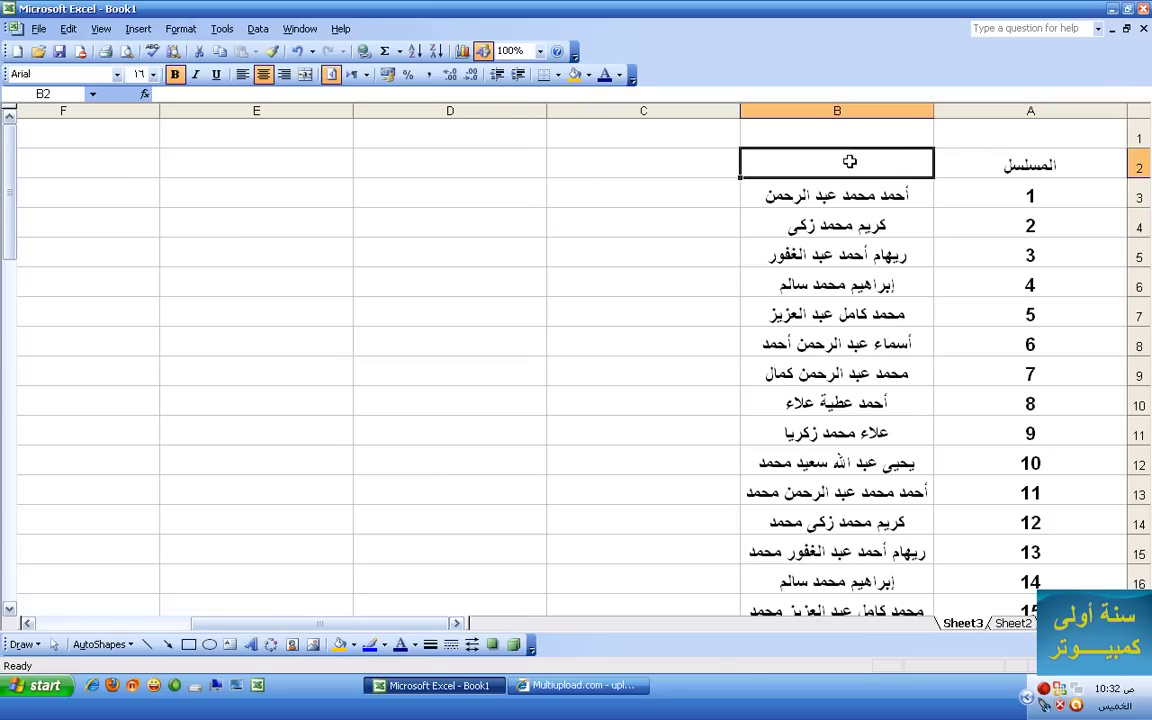
type("اسم الموظف")
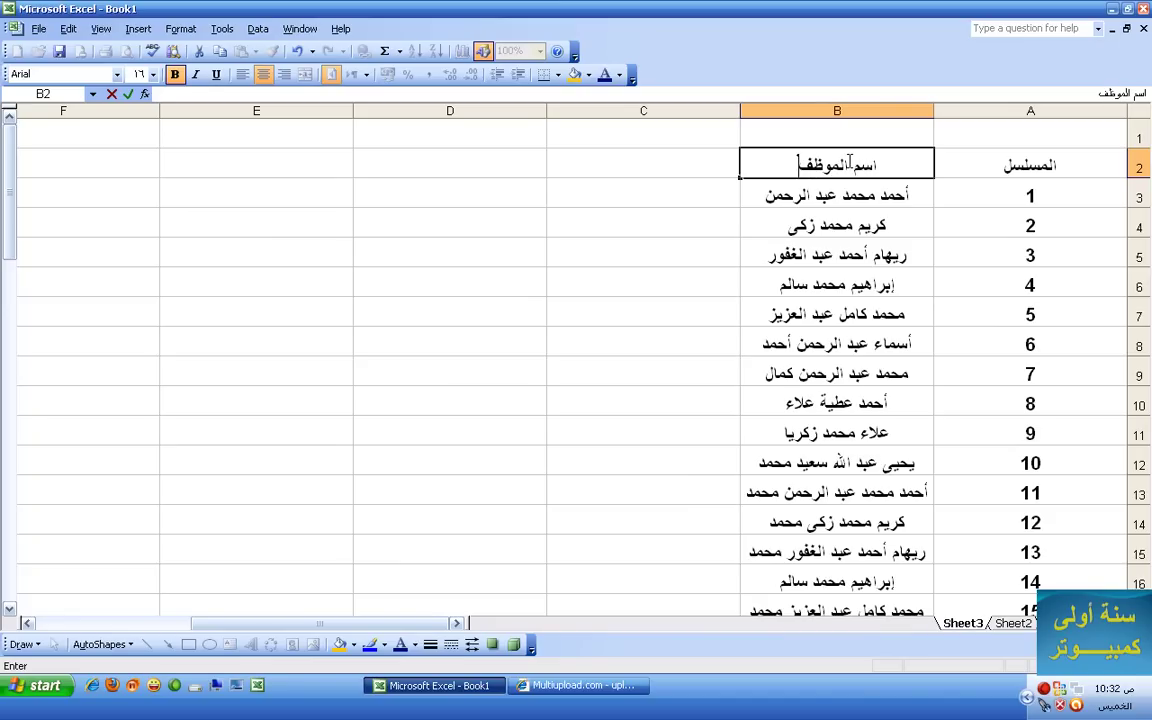
key("Tab")
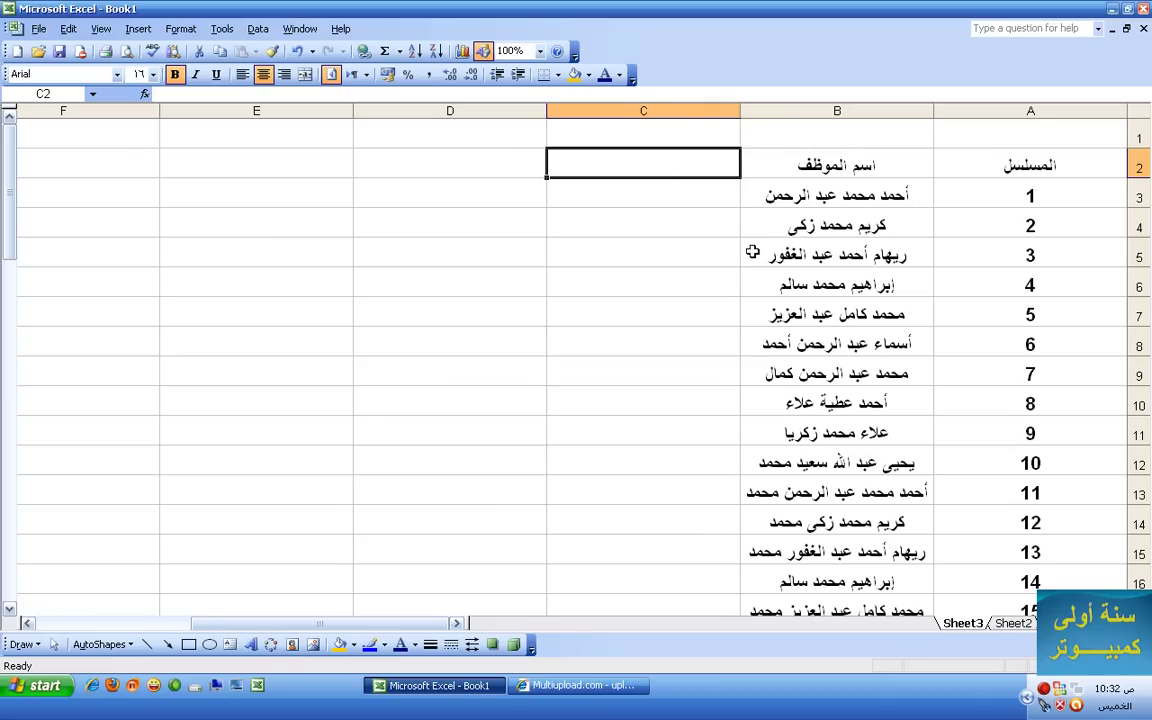
Step: Check the source names on Sheet2 and the entries of the names list among the custom lists
left_click(1013, 624)
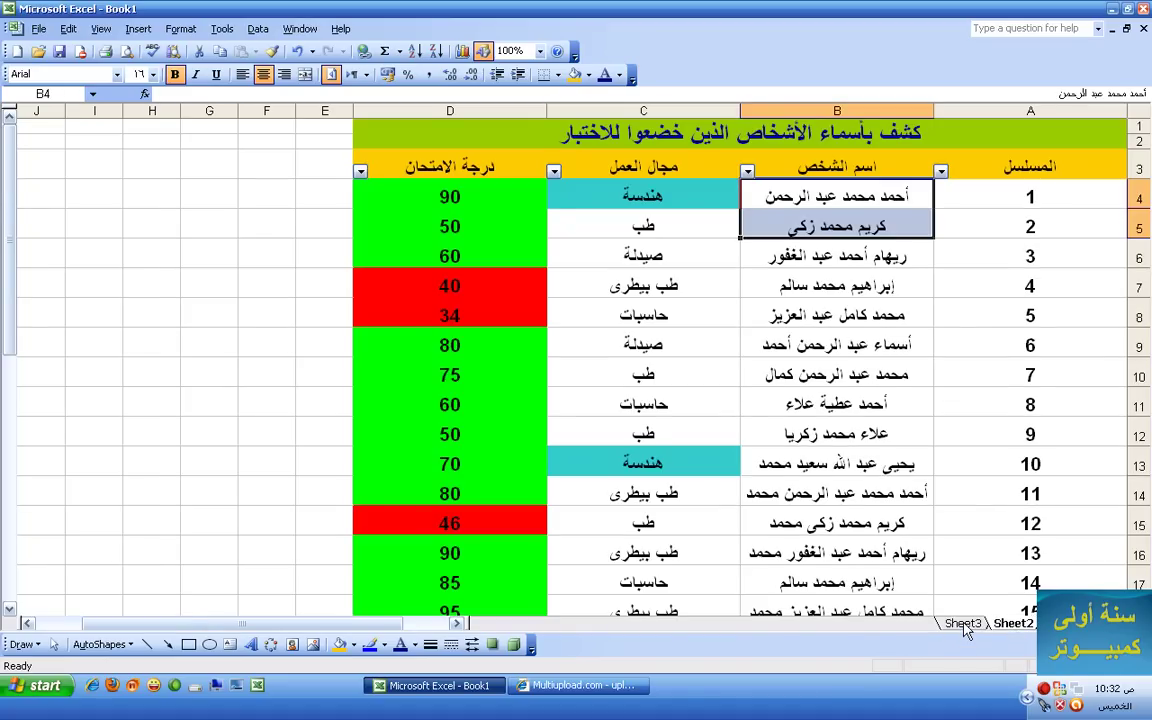
left_click(963, 624)
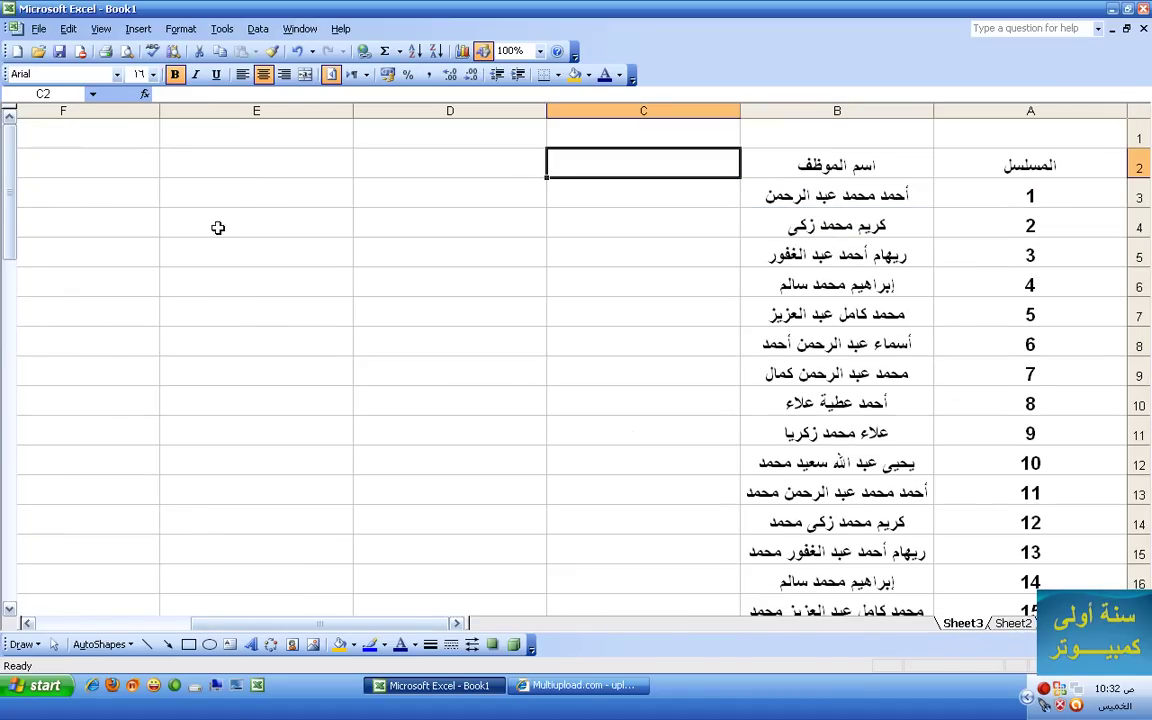
left_click(222, 28)
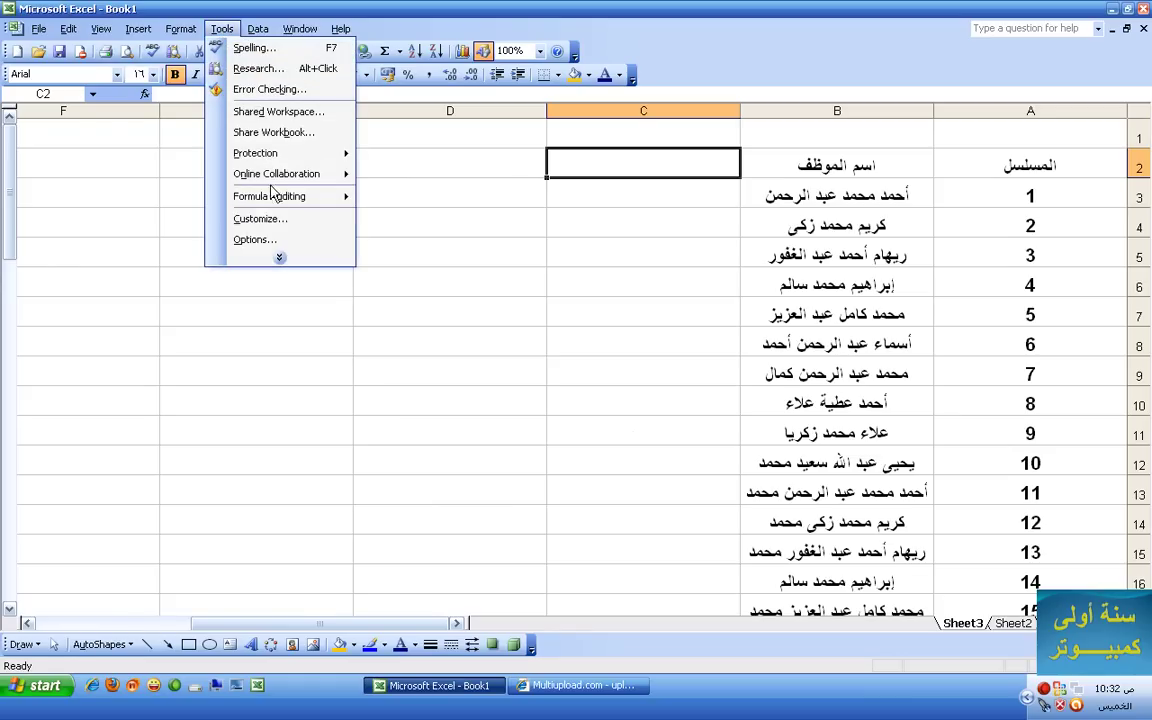
left_click(268, 238)
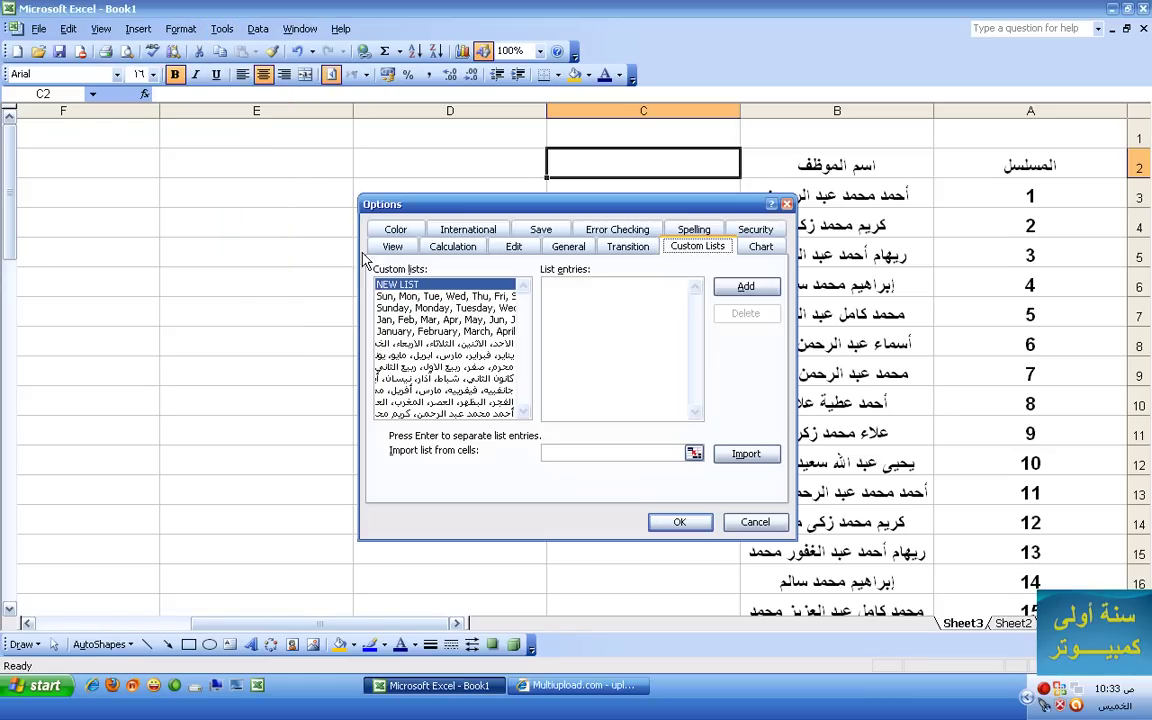
left_click(491, 413)
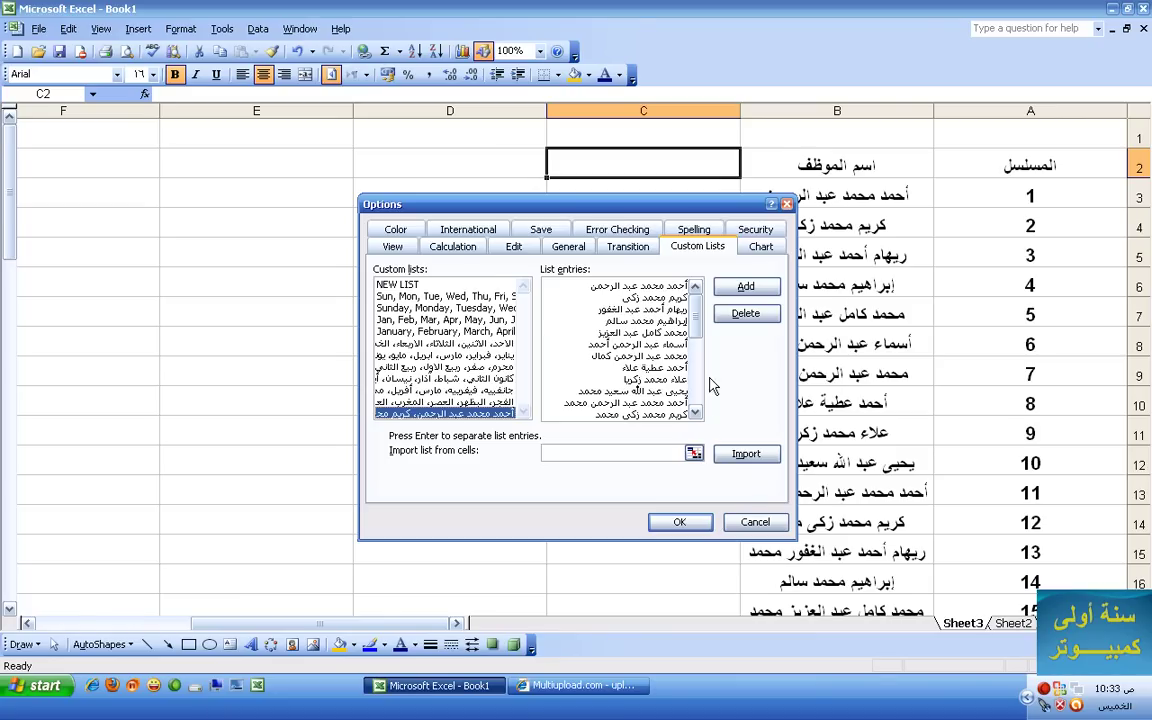
left_click(679, 521)
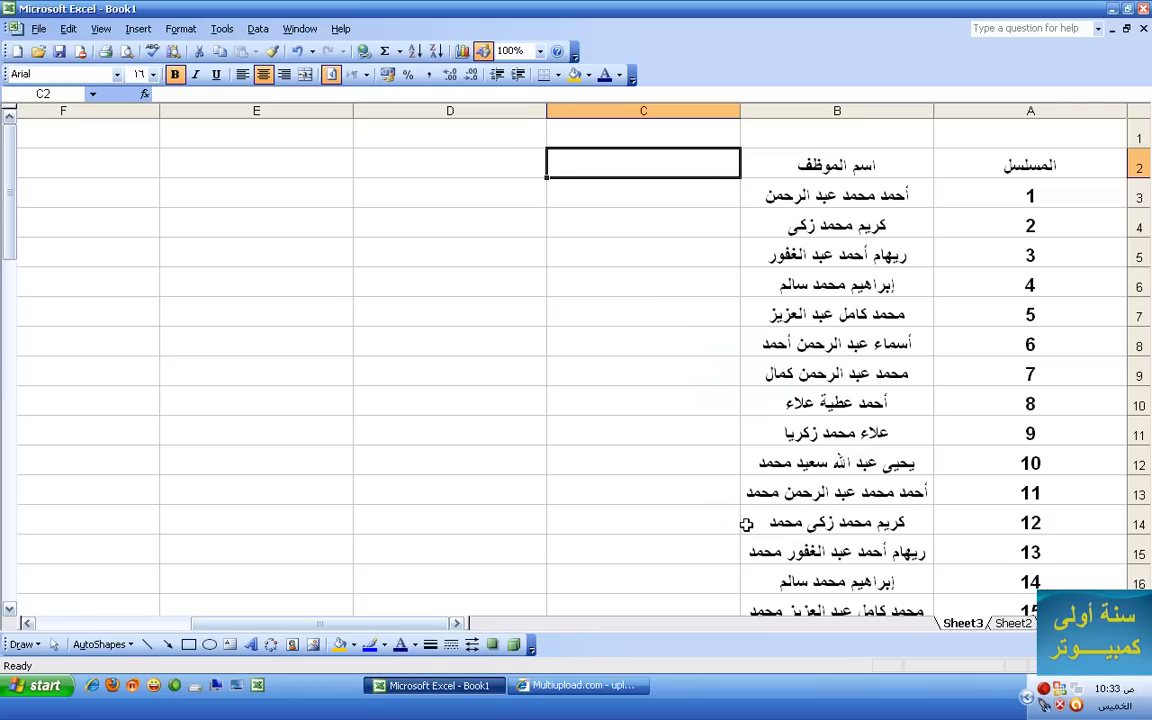
Step: Add the headings أساسى in C2 and حوافز in D2
type("أساسى")
key("Tab")
type("ح")
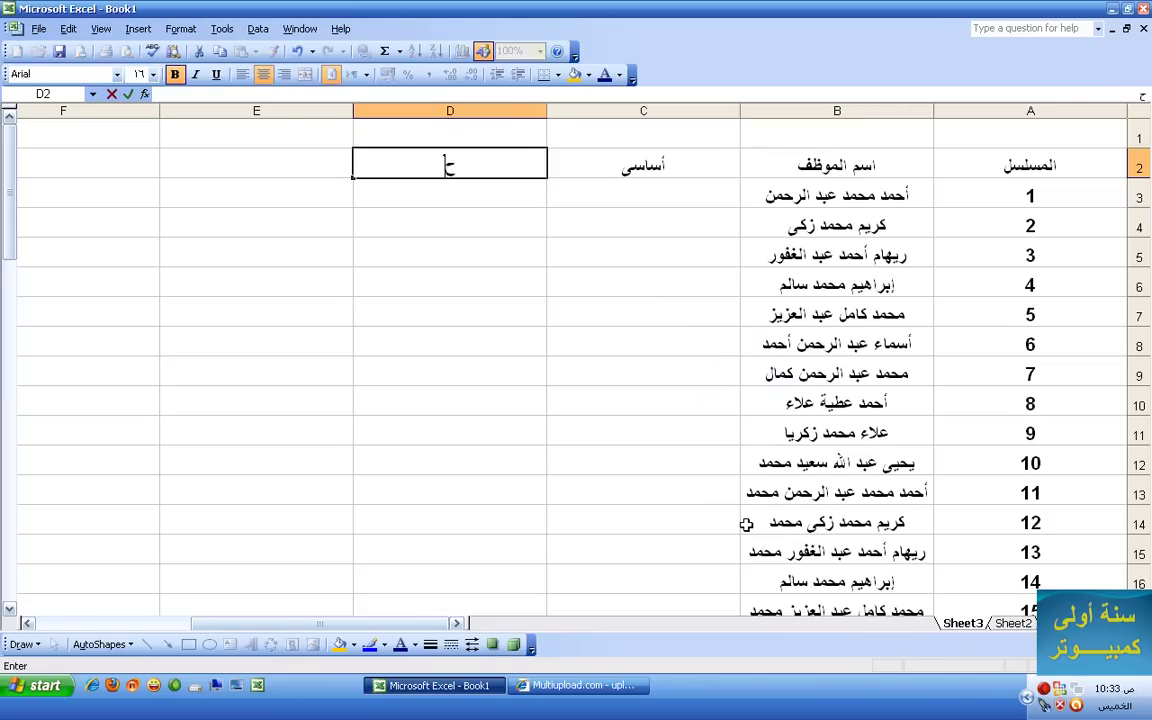
type("وافظ")
key("BackSpace")
type("ز")
key("Tab")
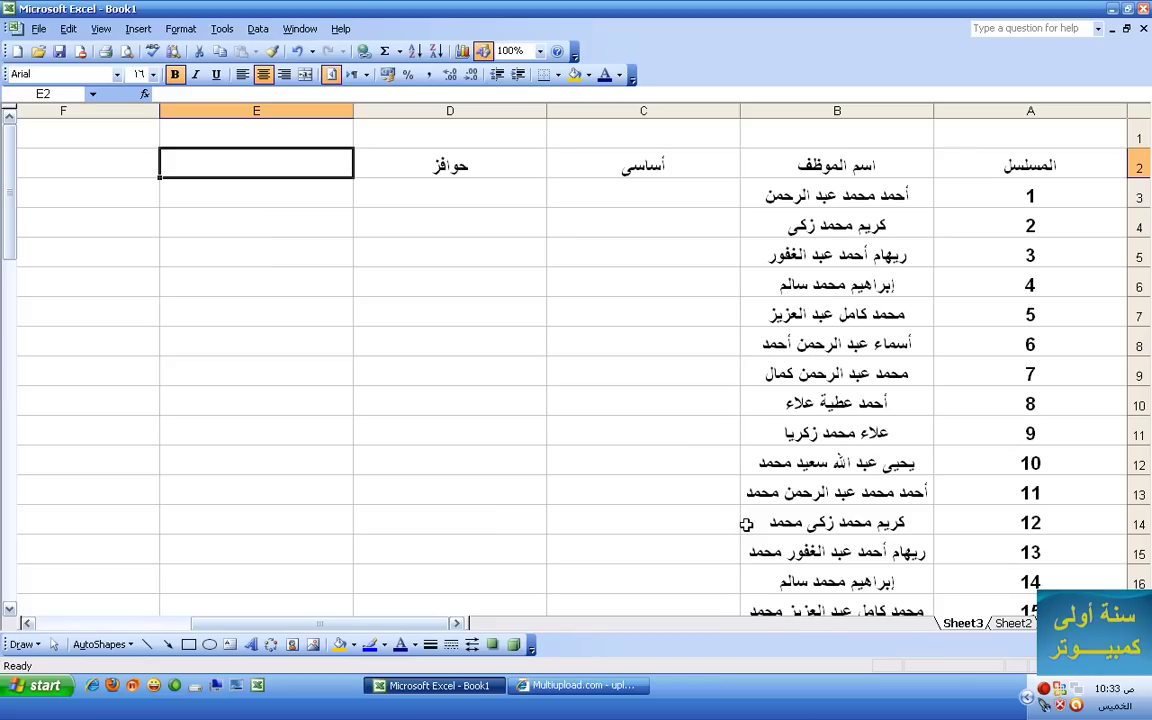
Step: Add the headings إضافى in E2 and خصومات in F2
type("بلا")
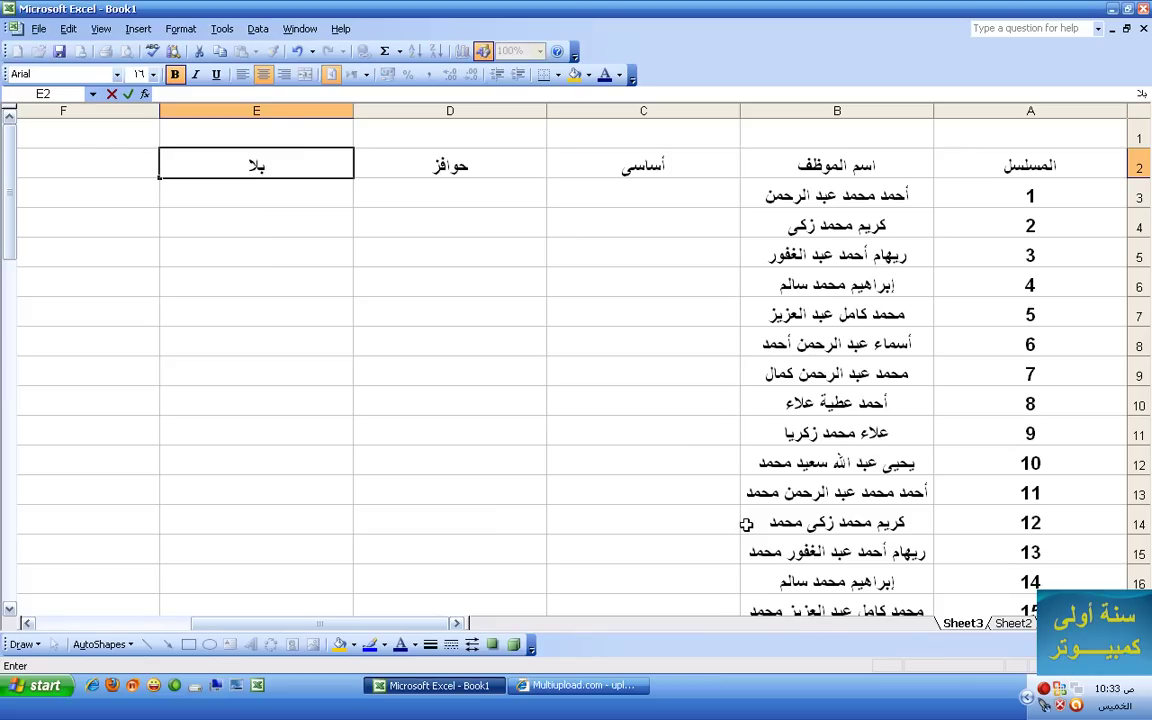
key("BackSpace")
key("BackSpace")
key("BackSpace")
type("إضافى")
key("Tab")
type("خصومات")
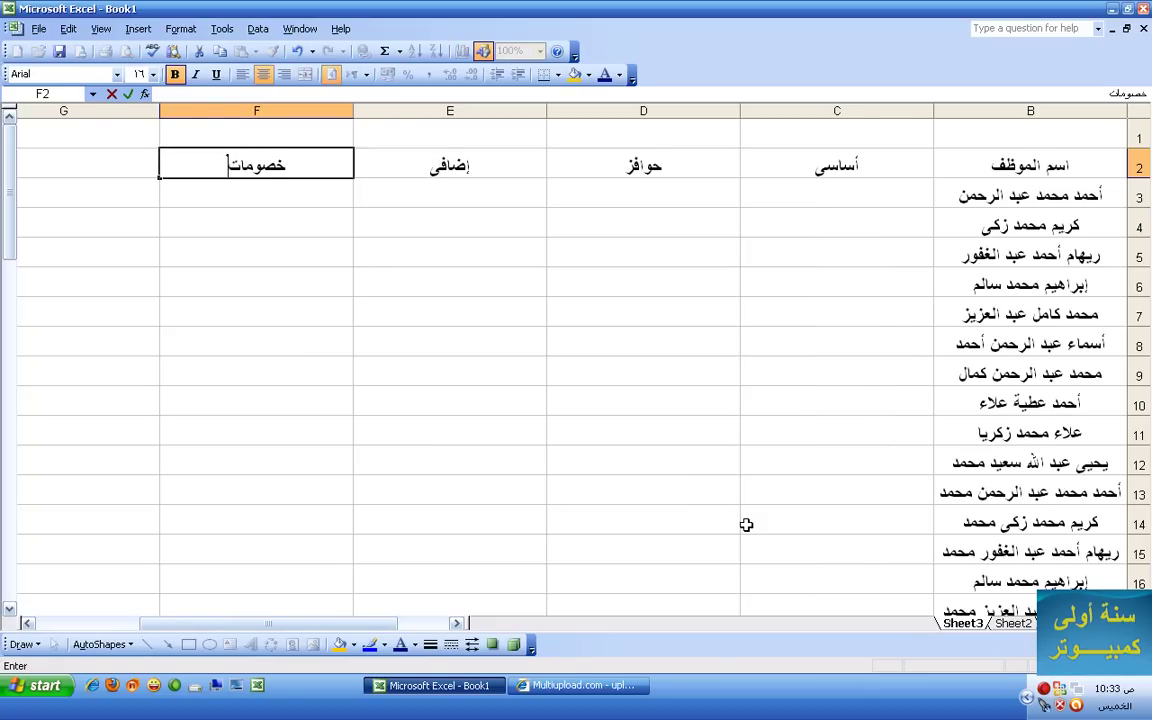
Step: Copy the exam scores D4:D33 from Sheet2 and paste them under أساسى from C3 on Sheet3
left_click(854, 202)
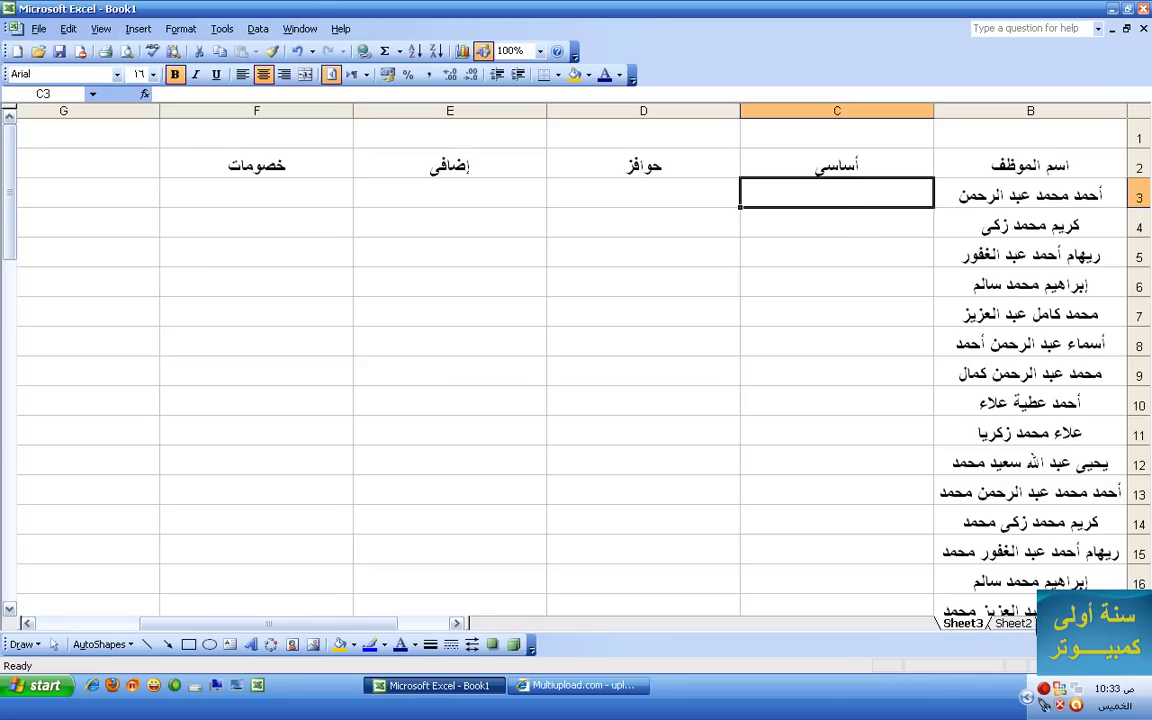
key("ctrl+Page_Up")
left_click_drag(470, 214, 414, 350)
right_click(416, 348)
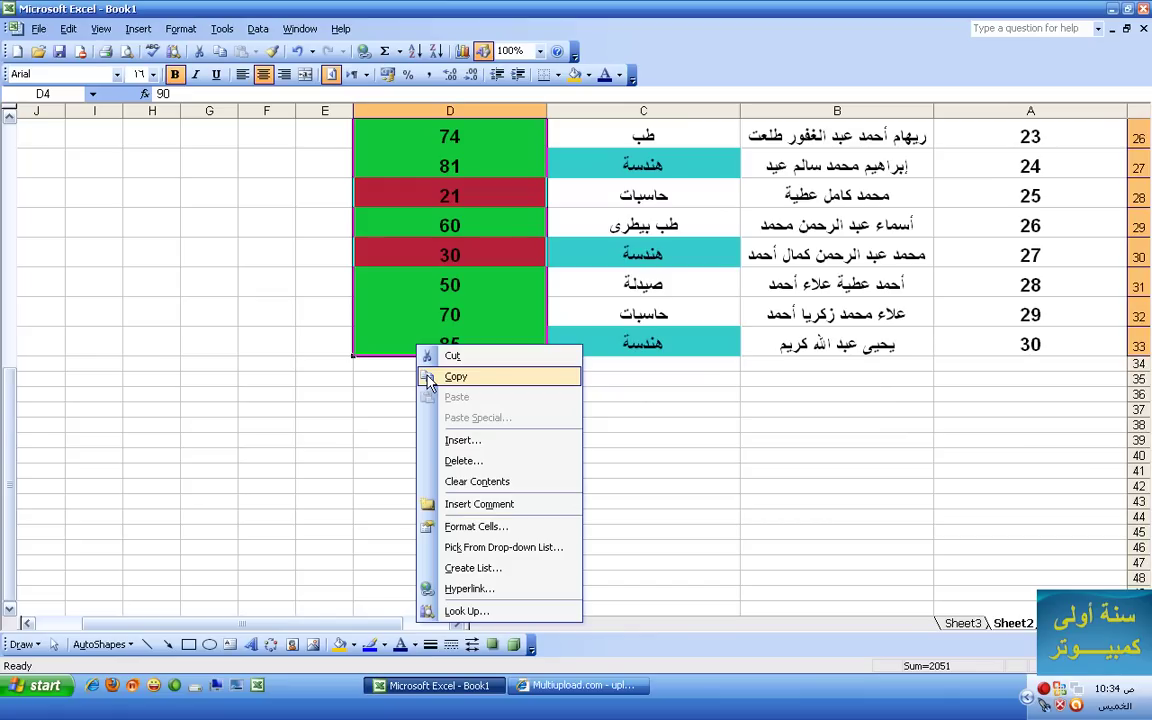
left_click(455, 377)
scroll(504, 399, "up", 8)
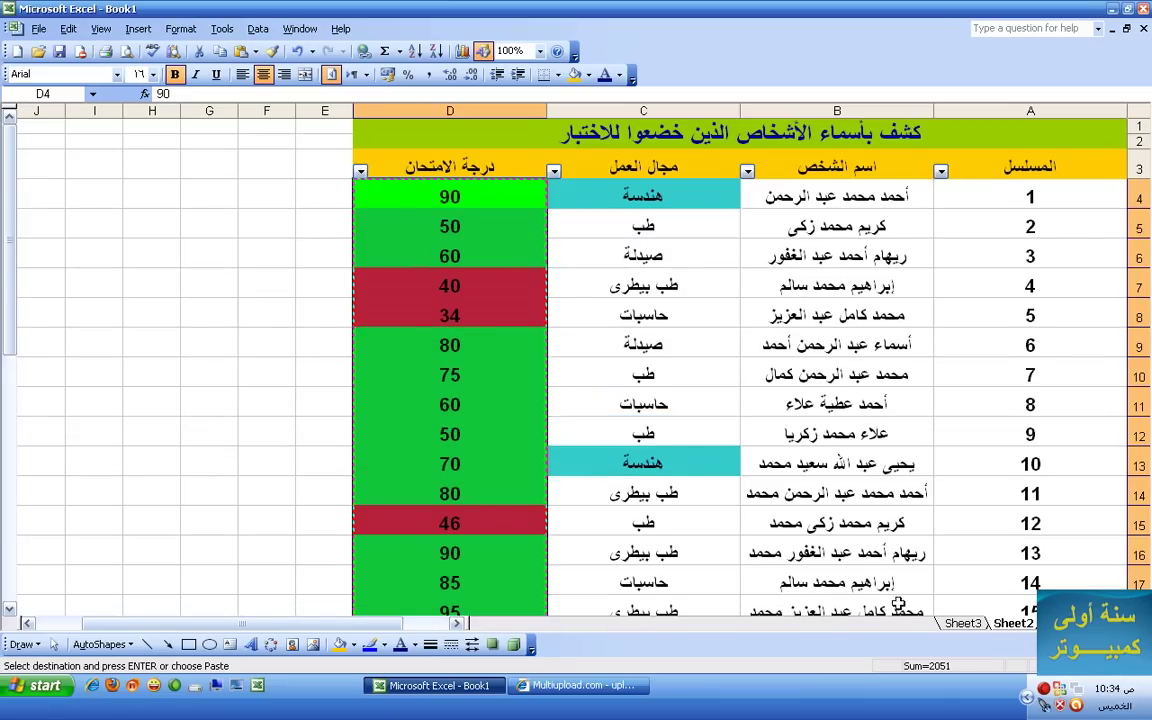
left_click(968, 625)
right_click(808, 204)
left_click(812, 256)
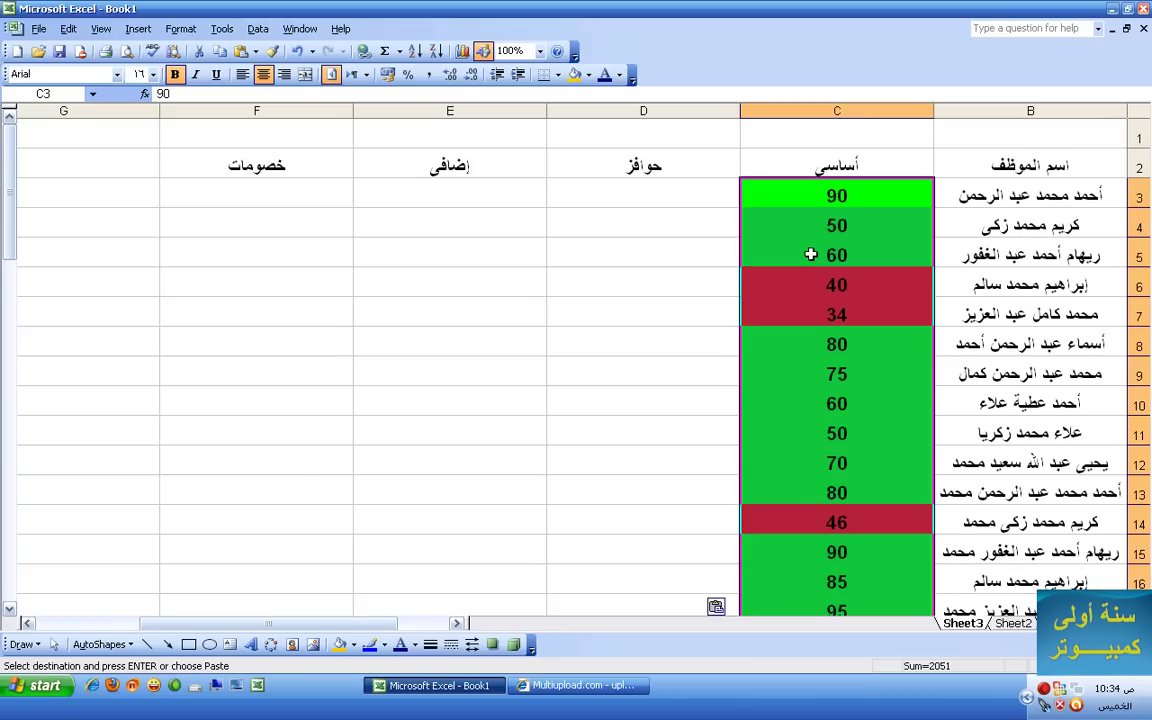
Step: Try to multiply the first value in the أساسى column by changing C3 to 90*10
left_click(819, 197)
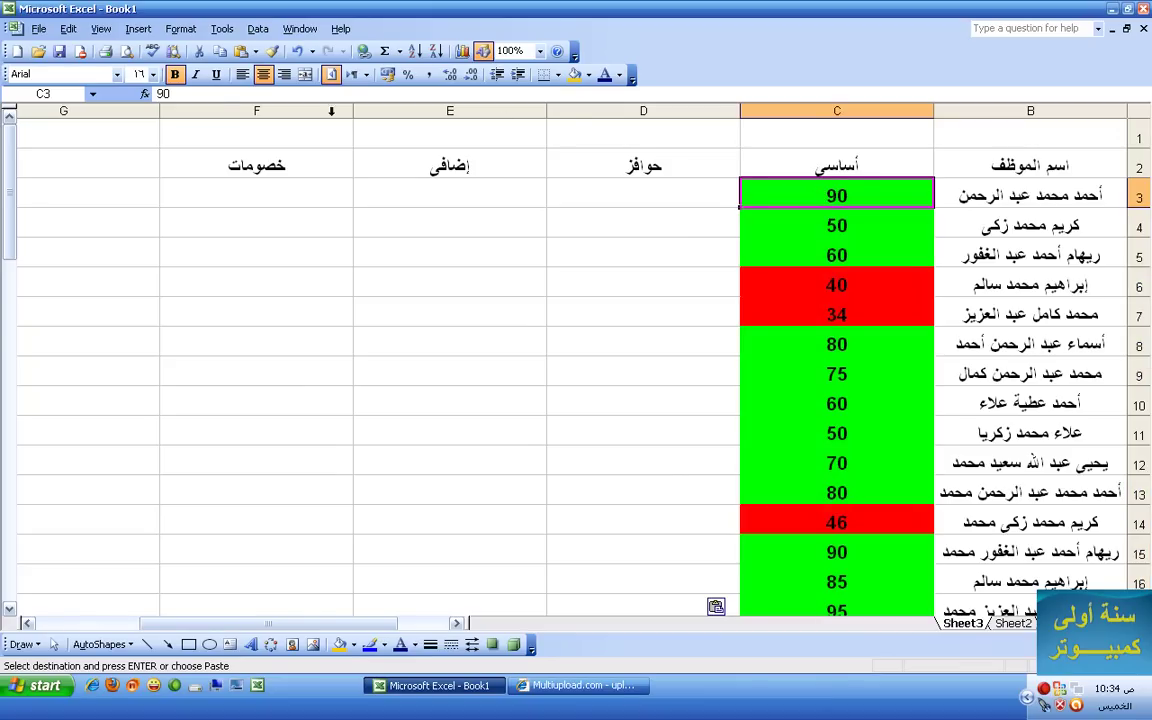
left_click(184, 93)
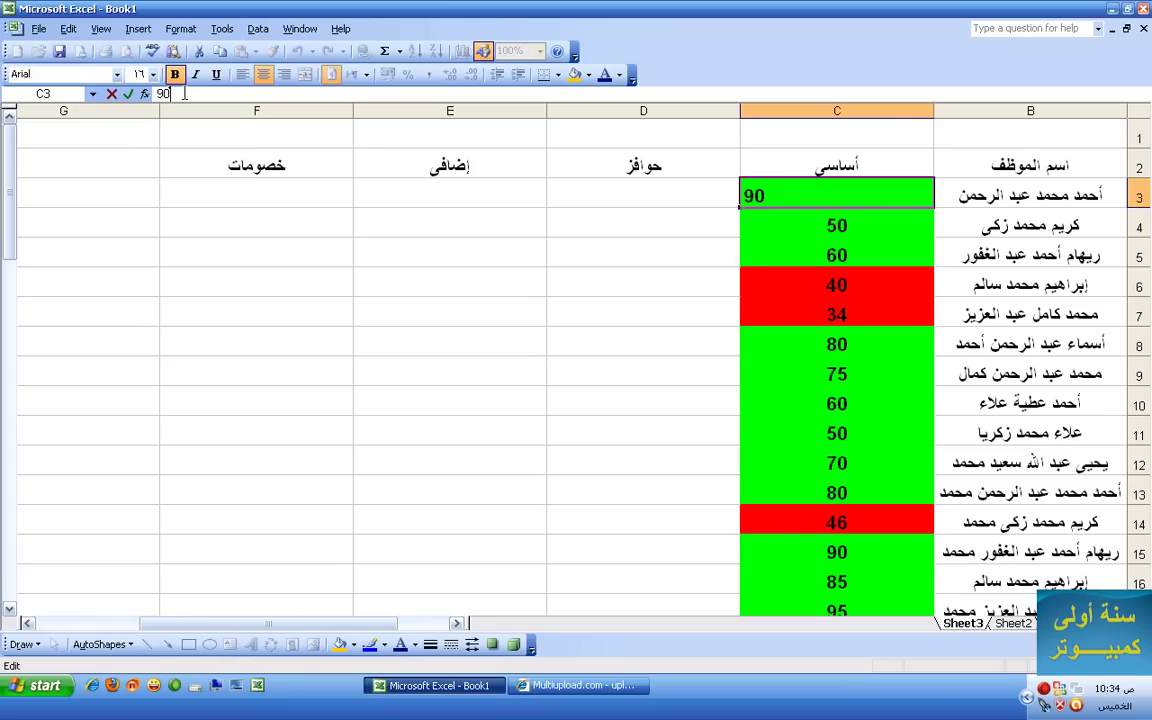
type("*10")
key("Return")
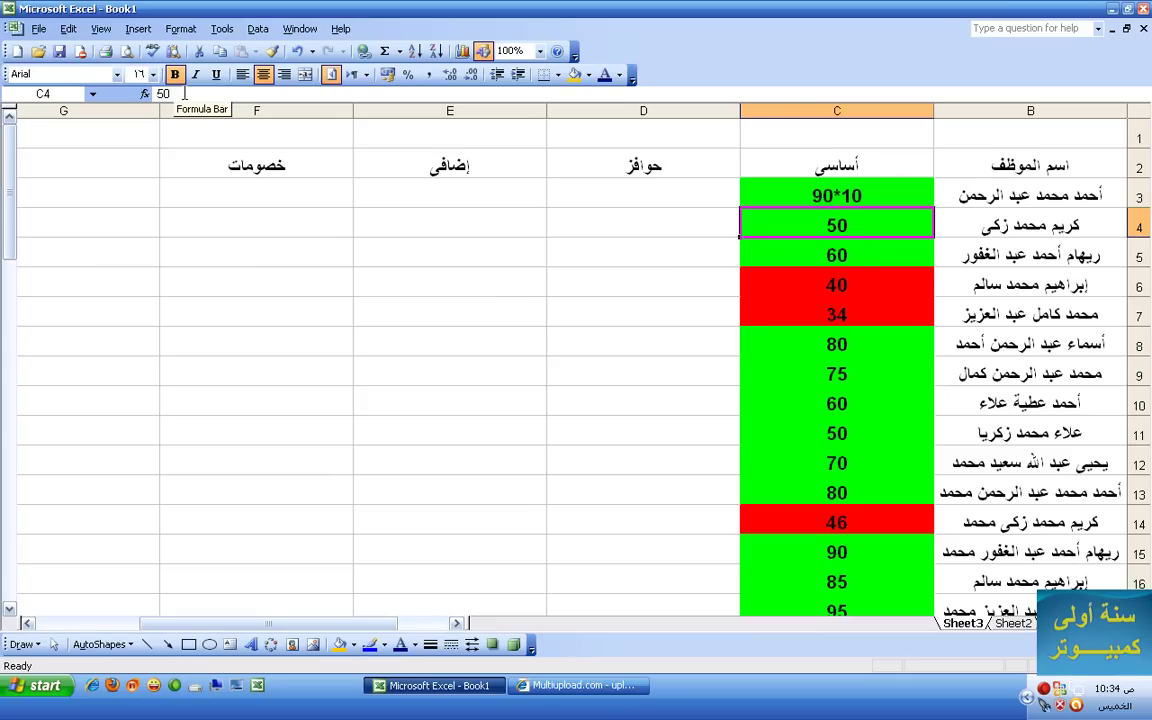
Step: Clear only the formats from the pasted values in C3:C32
left_click(780, 197)
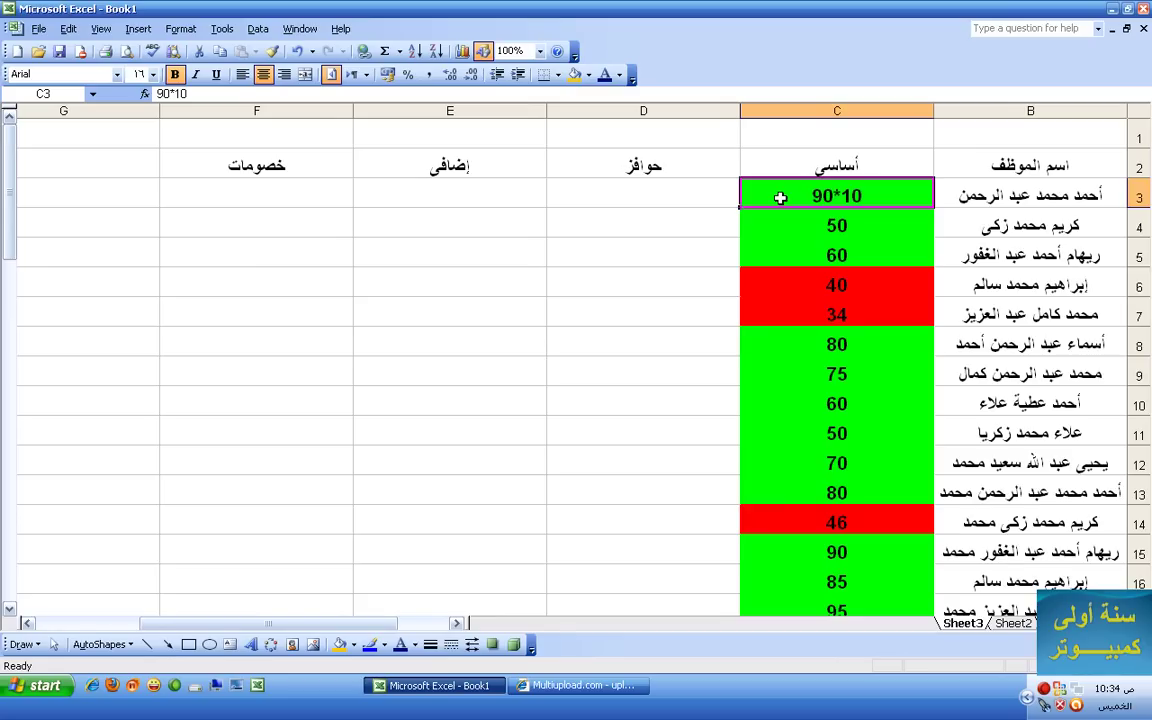
left_click_drag(780, 197, 758, 452)
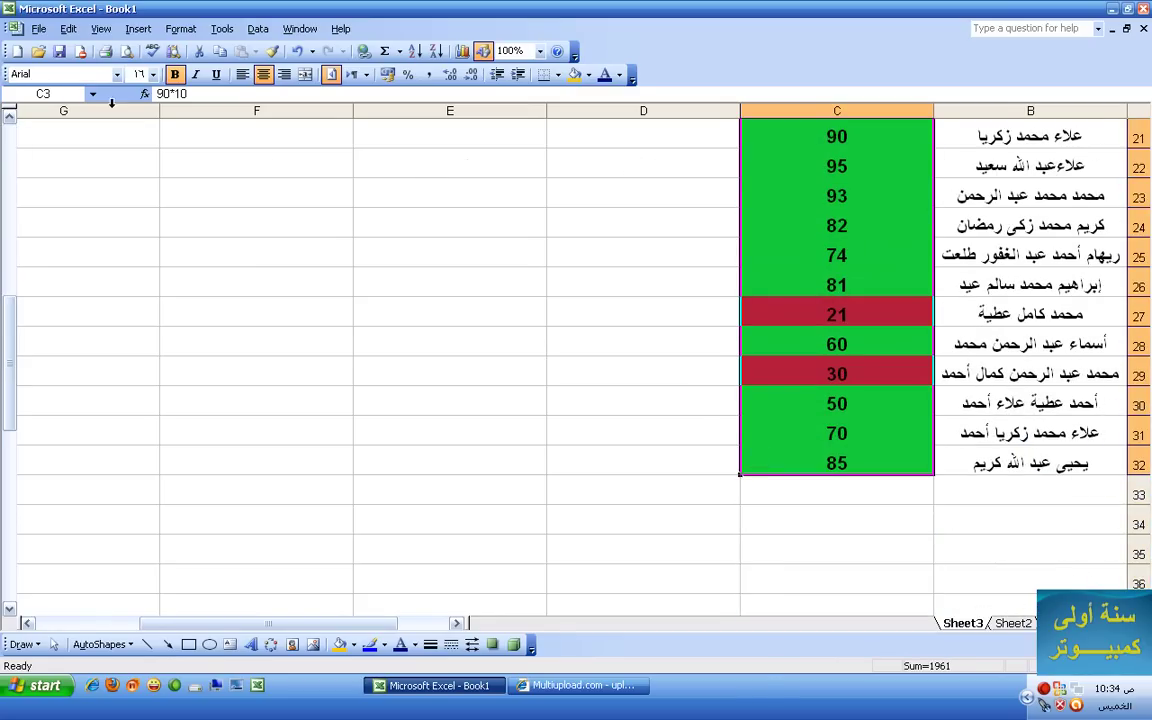
left_click(70, 31)
mouse_move(154, 199)
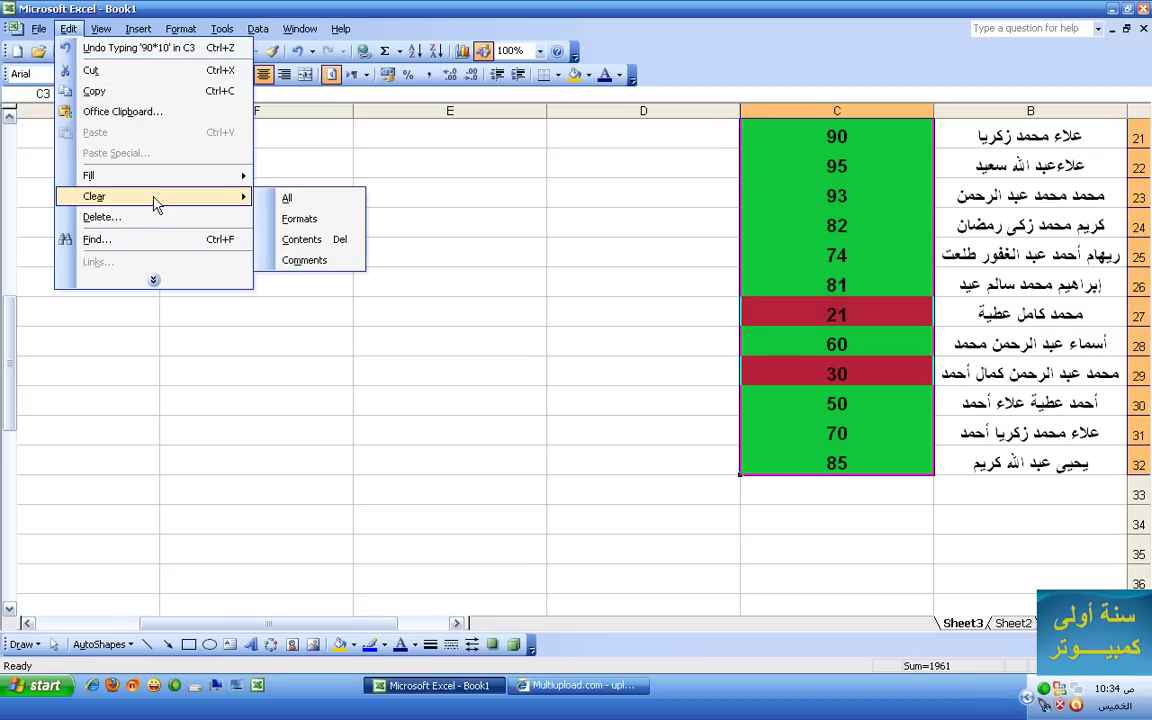
left_click(299, 219)
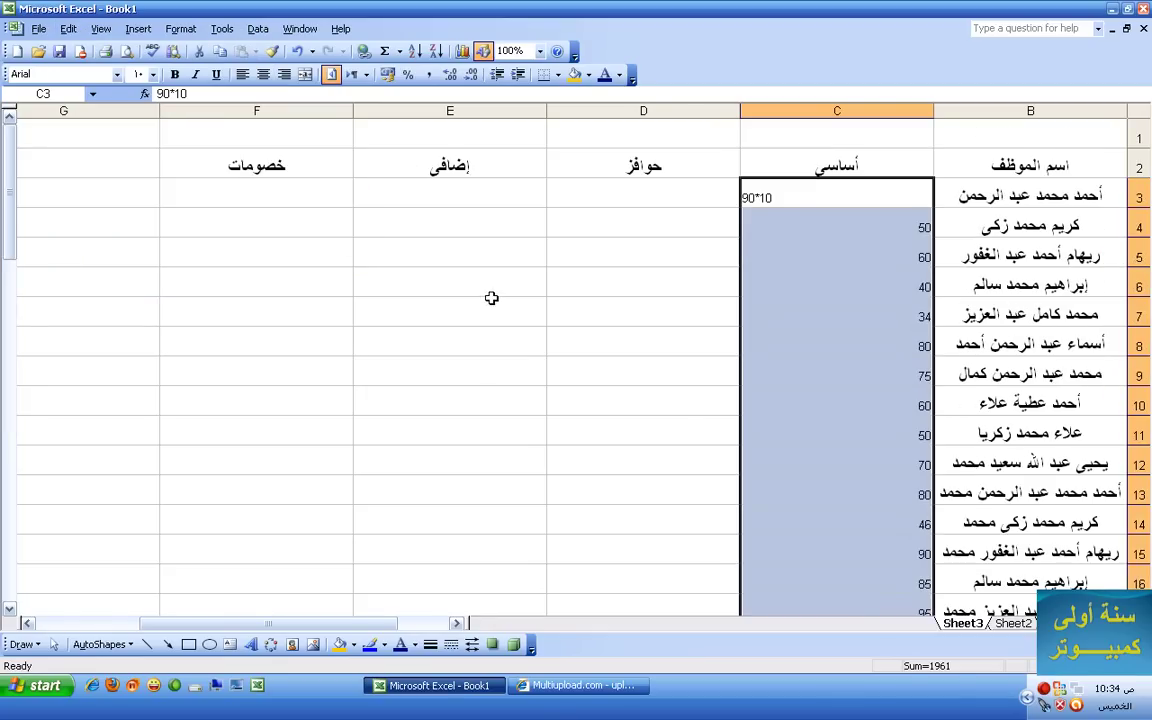
Step: Replace the content of C3 with the plain number 90
left_click(776, 197)
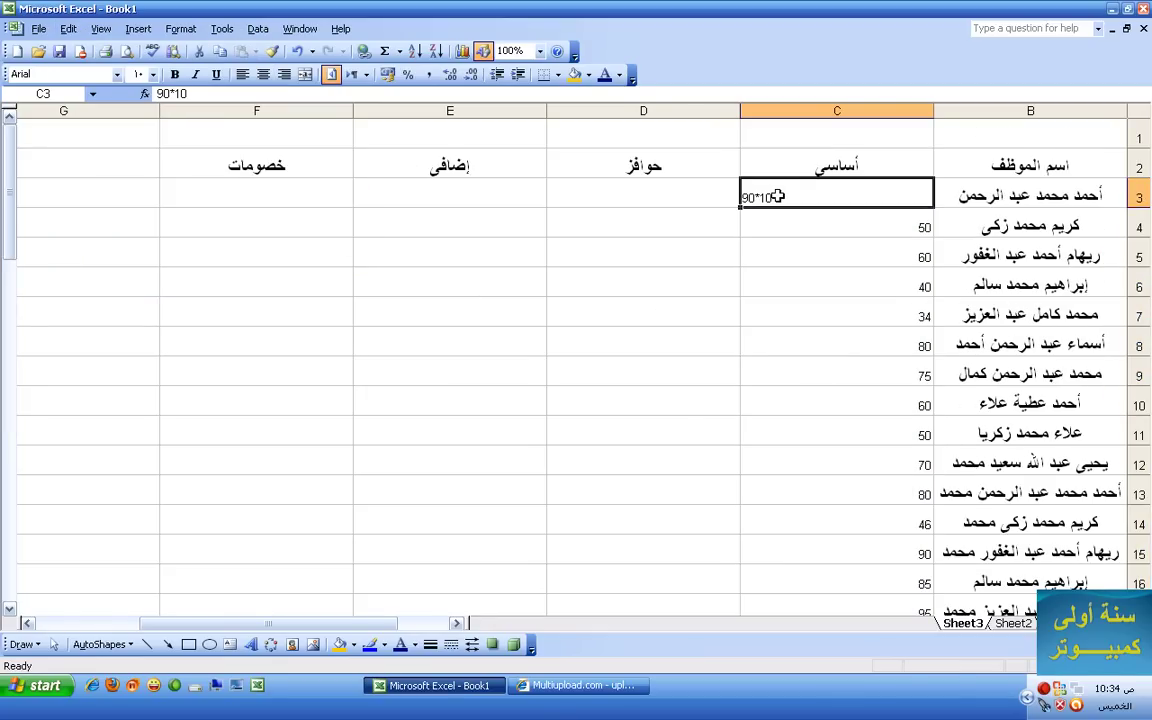
key("Delete")
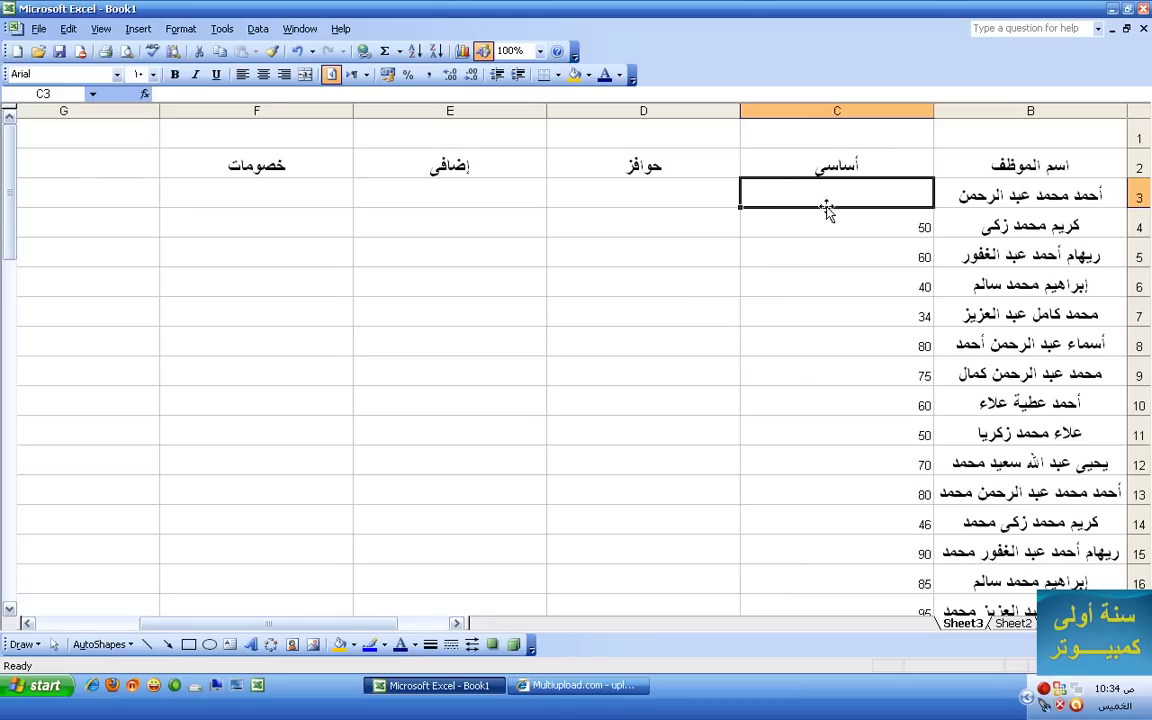
type("90")
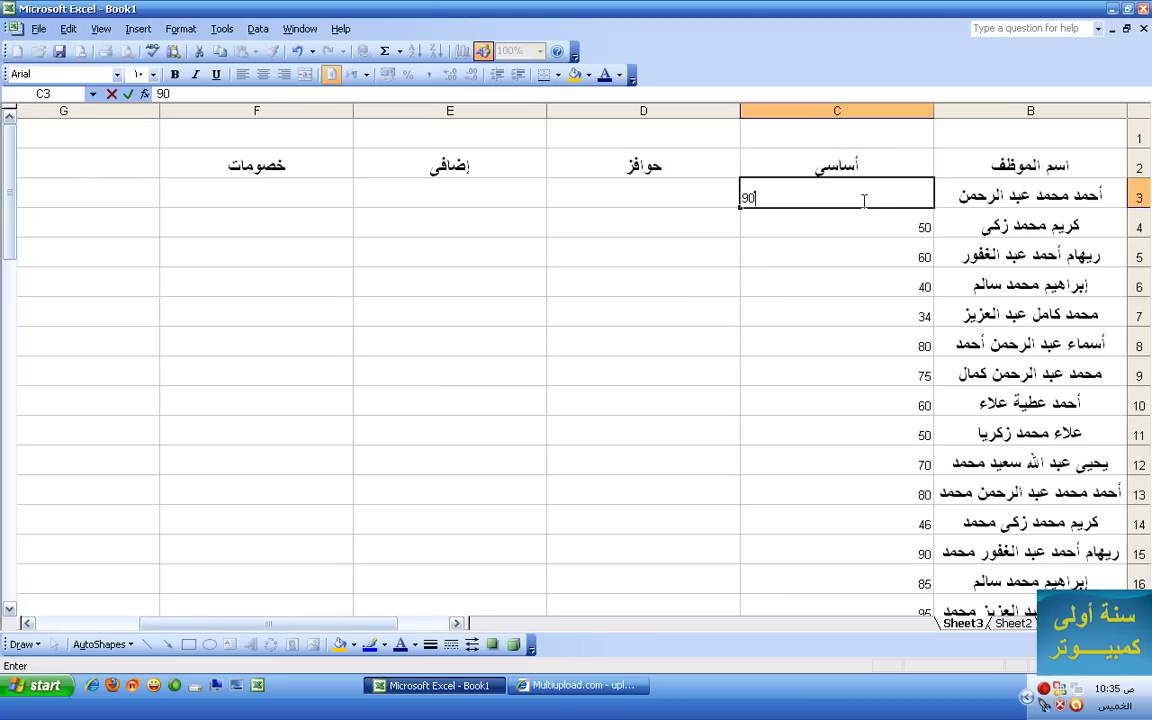
key("Return")
Step: Move the values in C3:C32 to column G, starting at G3
left_click_drag(848, 198, 802, 430)
right_click(805, 430)
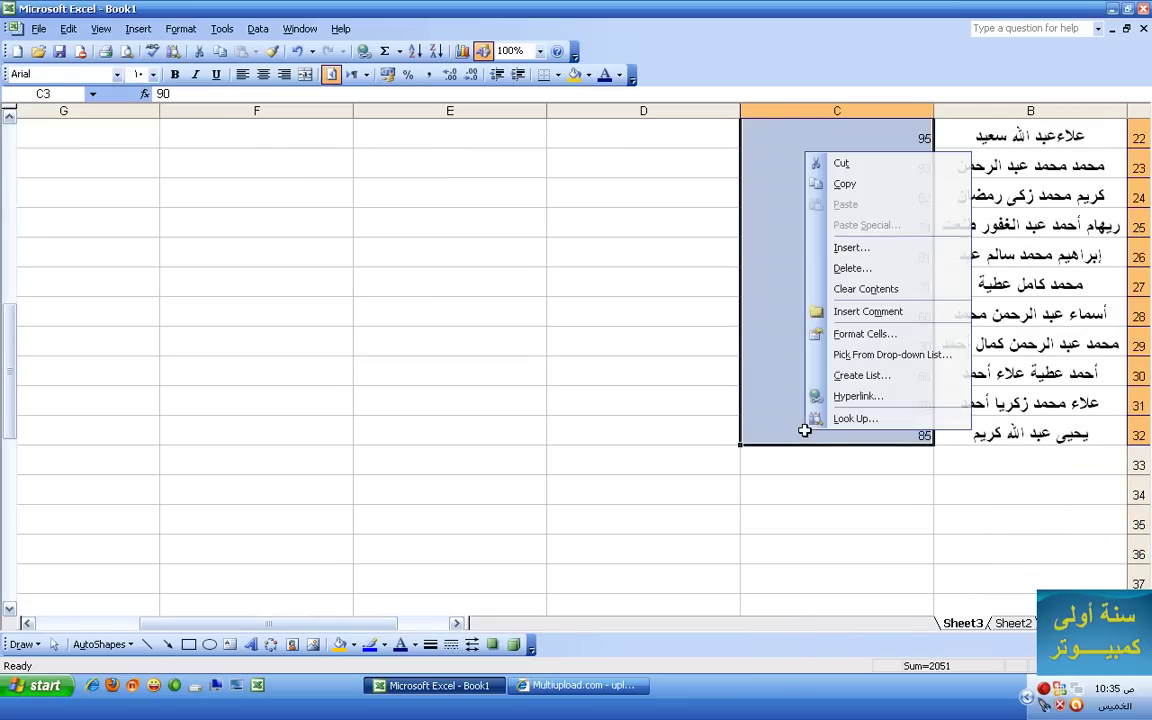
left_click(842, 164)
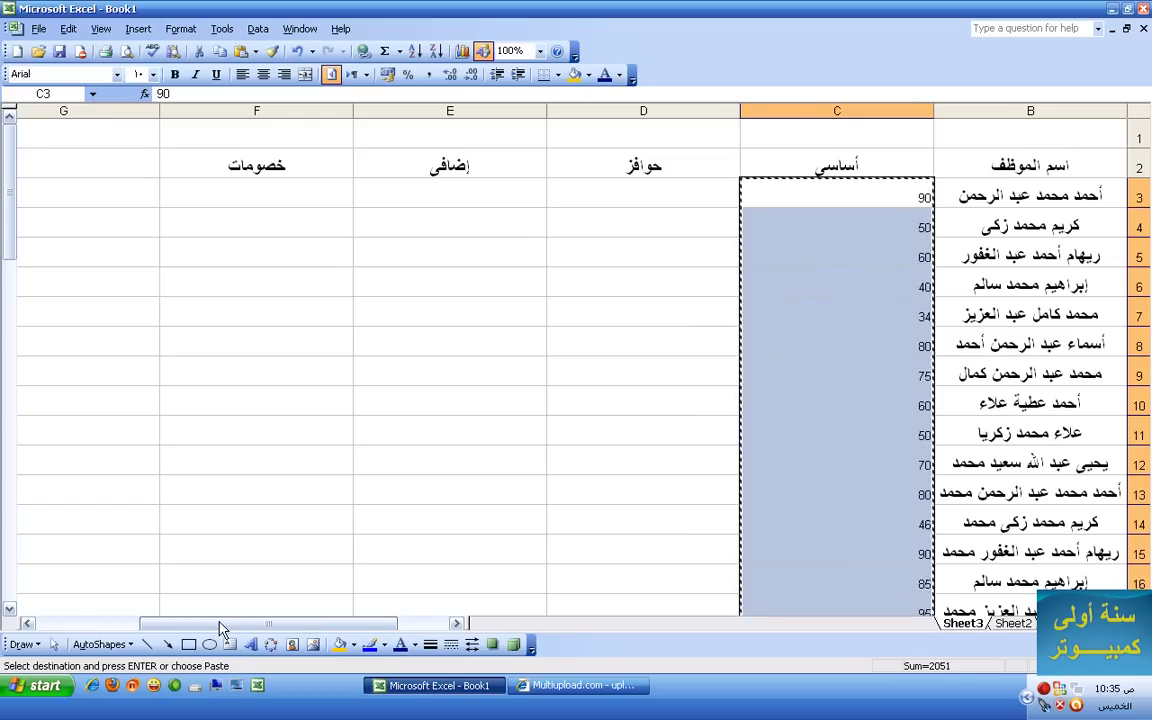
left_click_drag(221, 625, 154, 627)
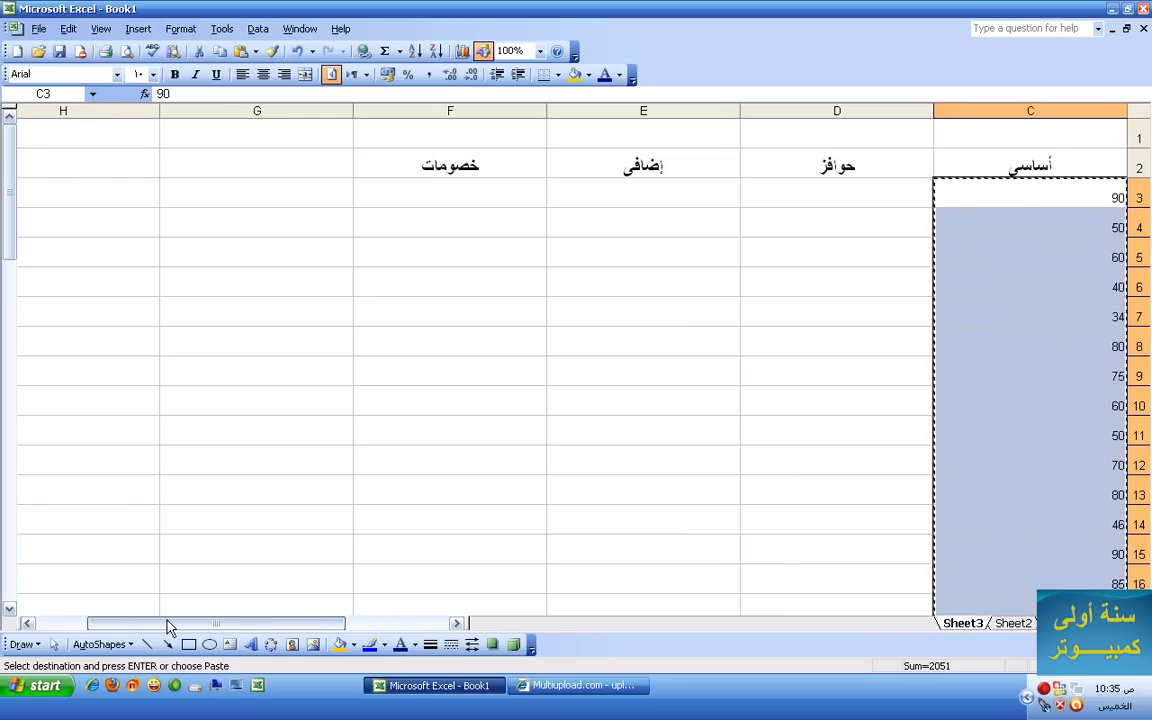
left_click(206, 197)
right_click(208, 197)
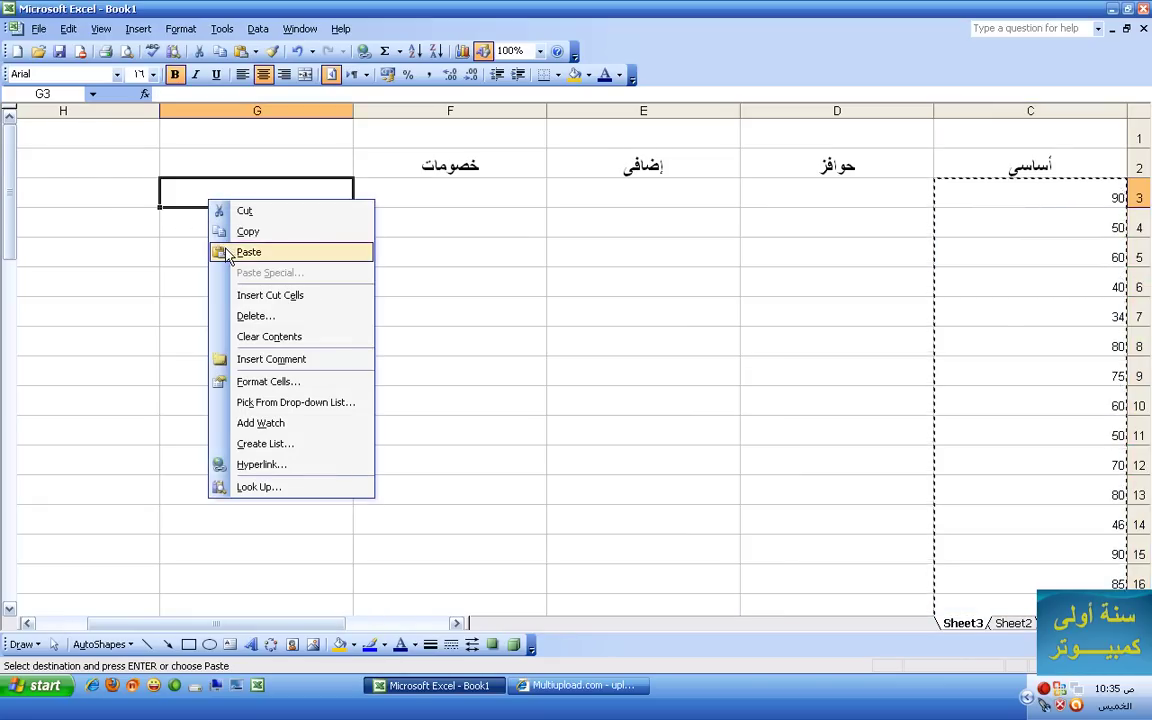
left_click(224, 249)
left_click(207, 197)
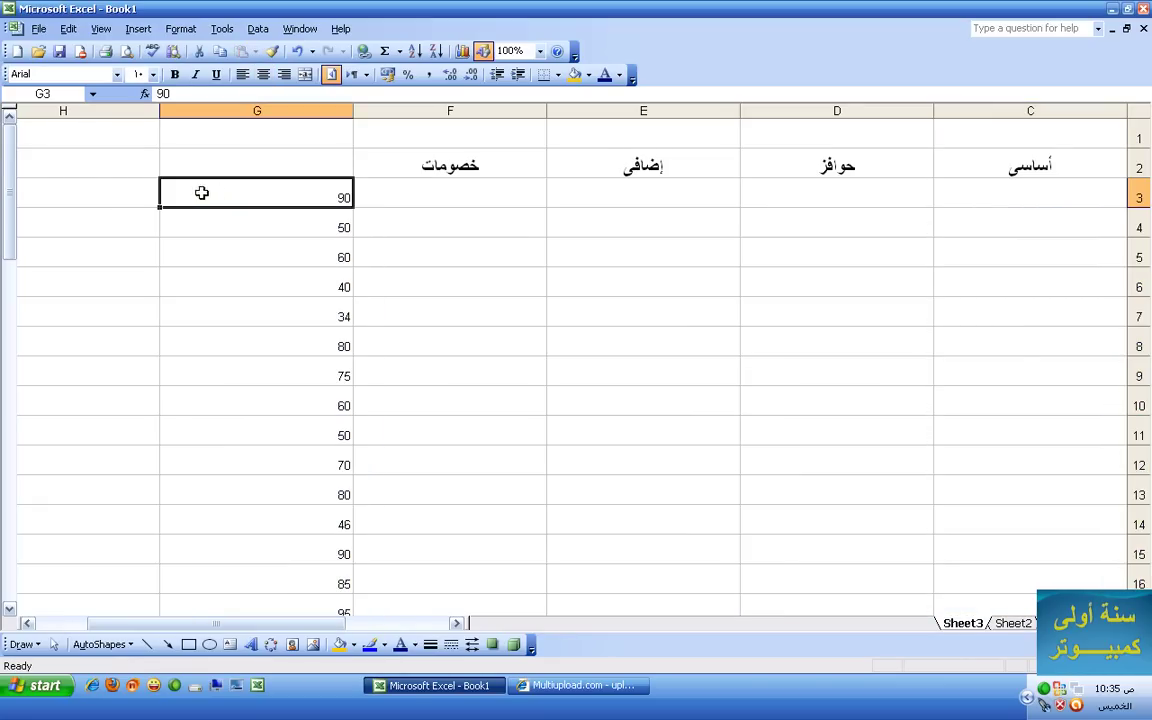
Step: Enter the formula =G3*10 in H3 to multiply the first copied score by ten
left_click(115, 195)
left_click_drag(193, 624, 143, 624)
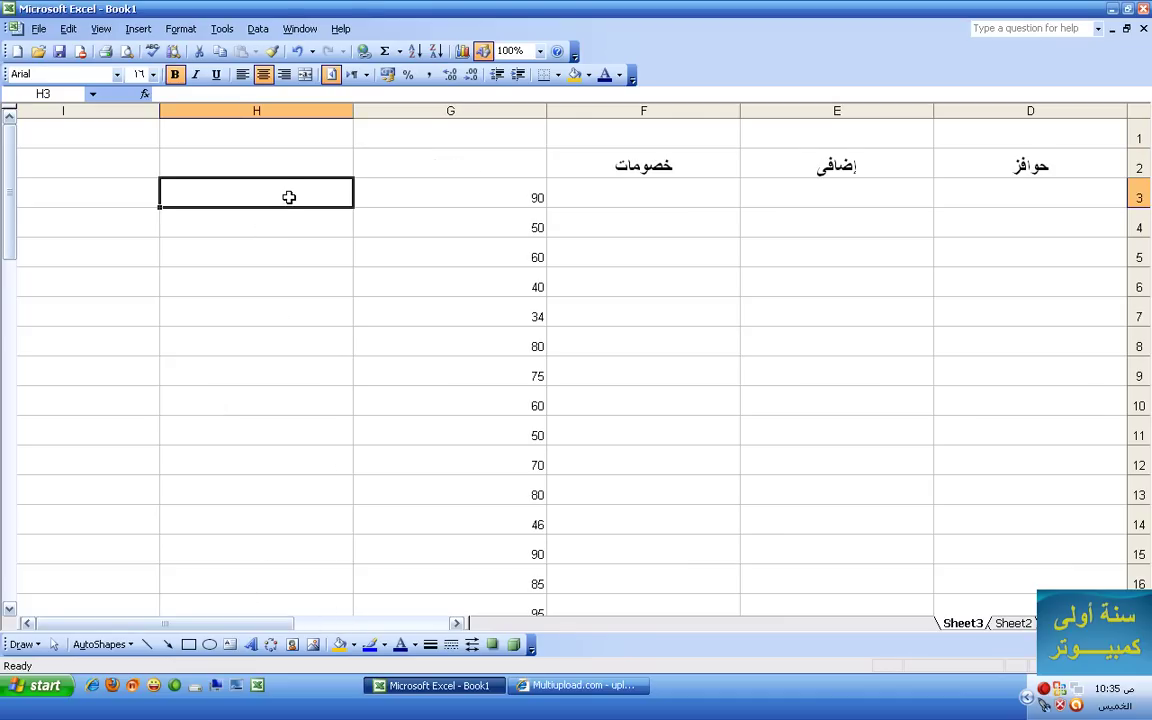
type("=")
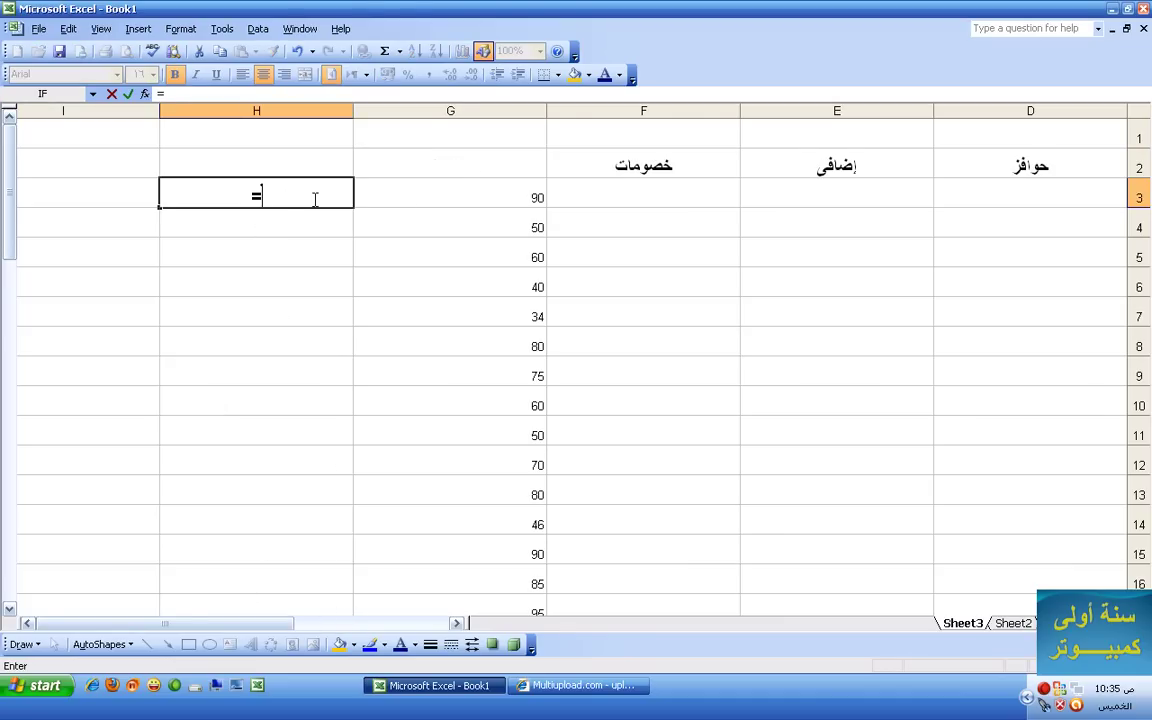
left_click(466, 197)
type("*100")
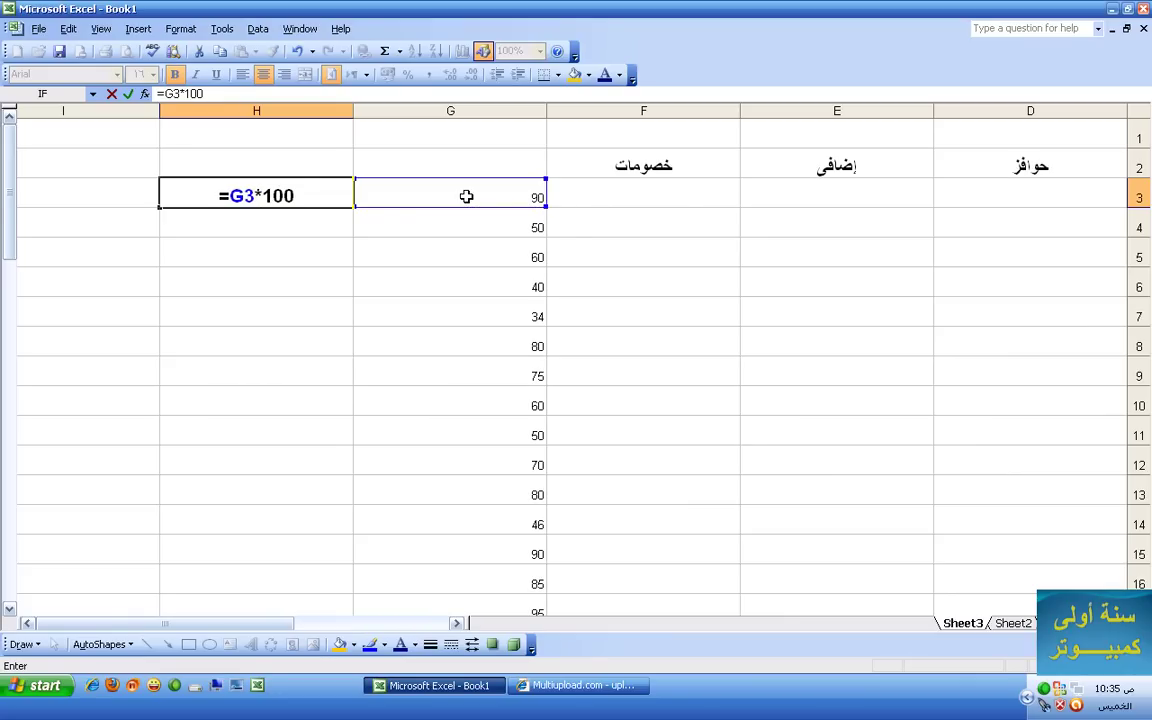
key("BackSpace")
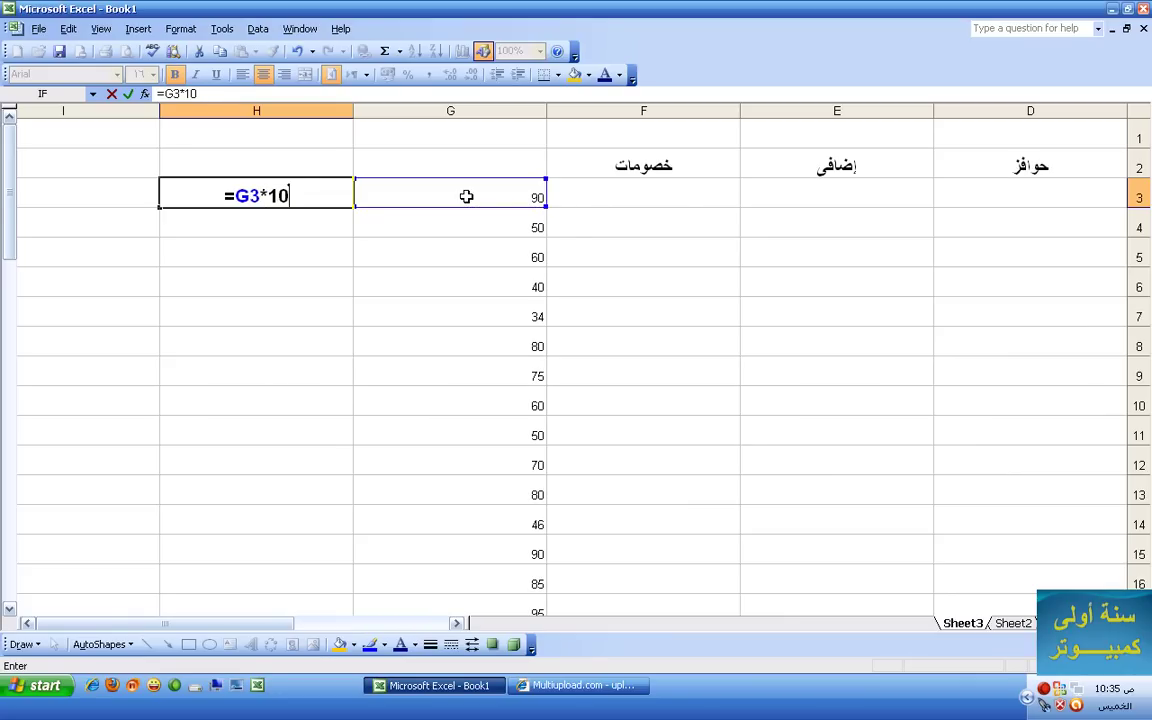
key("Return")
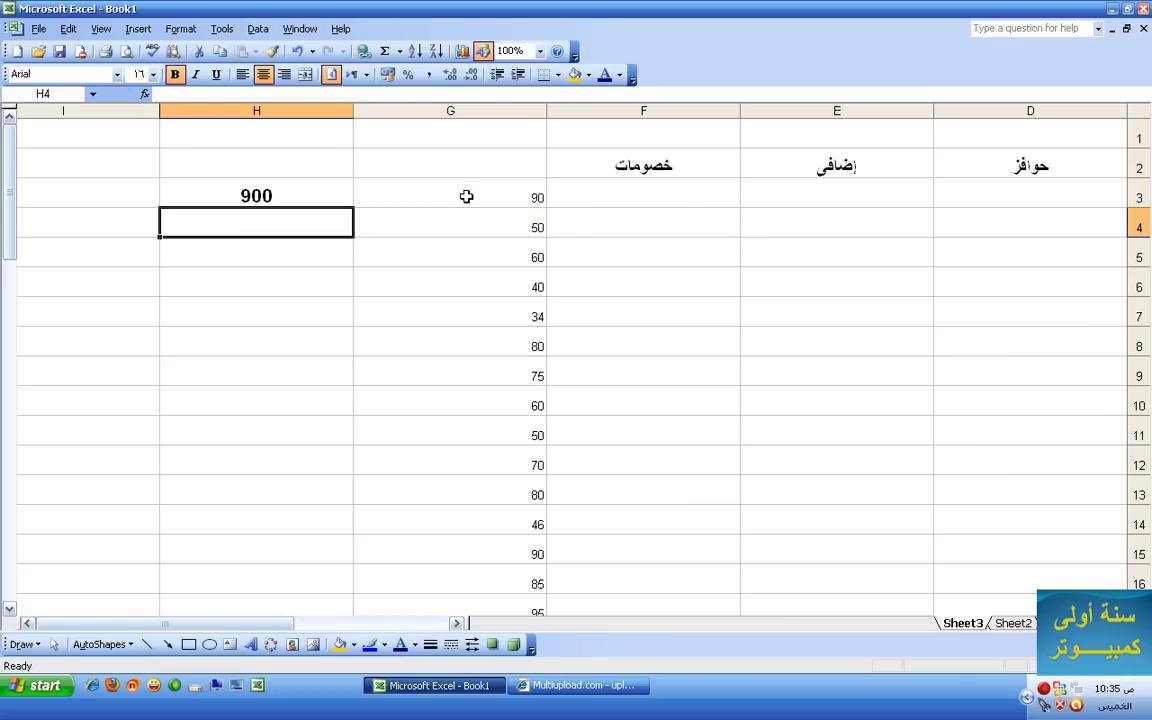
Step: Fill the H3 formula down column H alongside all the values in column G
left_click(466, 196)
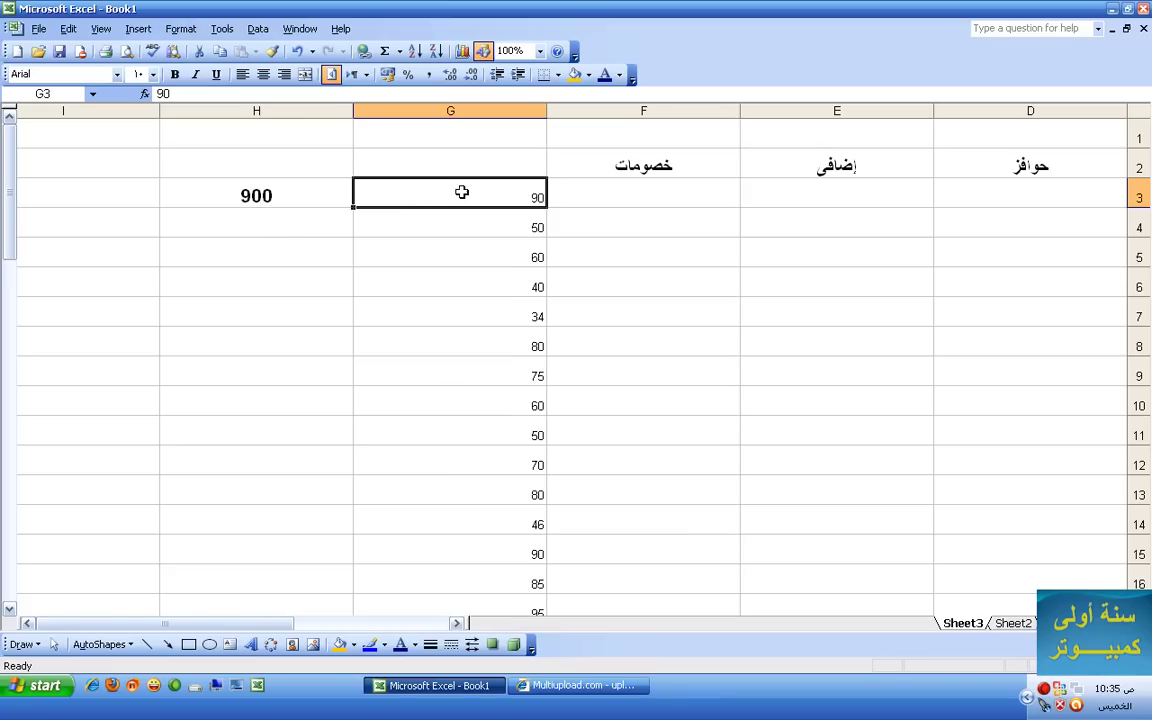
left_click(262, 182)
mouse_move(158, 209)
left_mouse_down()
mouse_move(155, 373)
mouse_move(160, 210)
left_mouse_up()
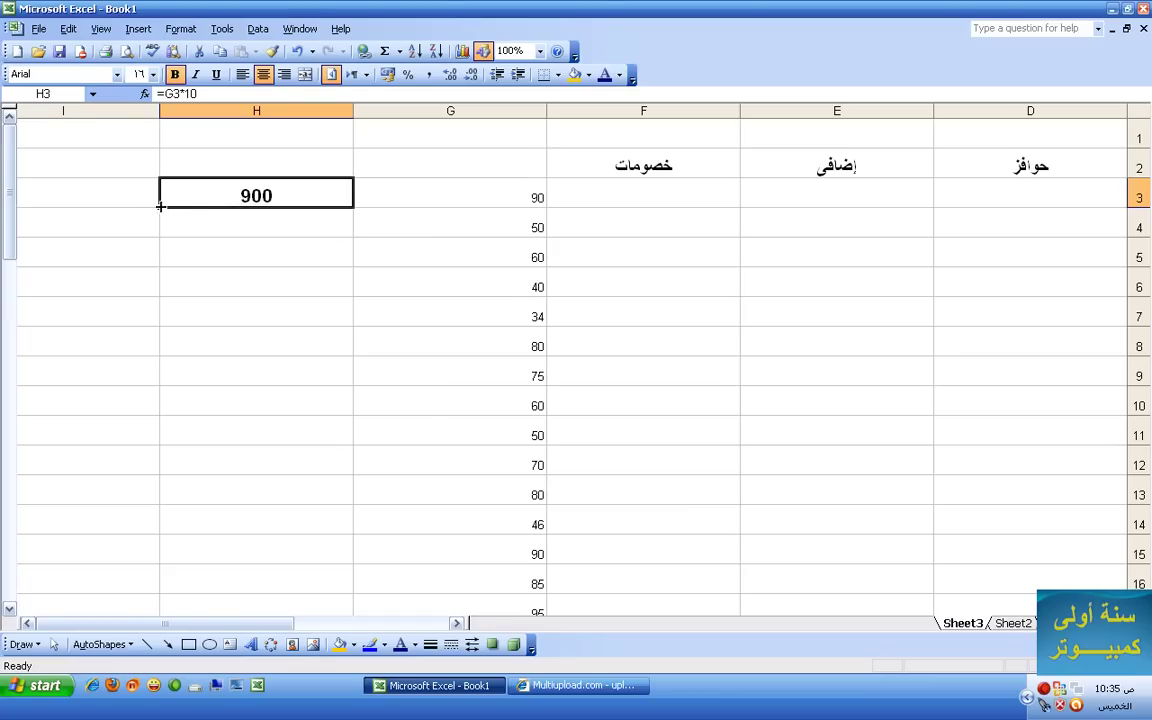
mouse_move(159, 207)
left_mouse_down()
mouse_move(154, 429)
mouse_move(174, 650)
mouse_move(180, 357)
mouse_move(190, 360)
left_mouse_up()
scroll(320, 359, "up", 8)
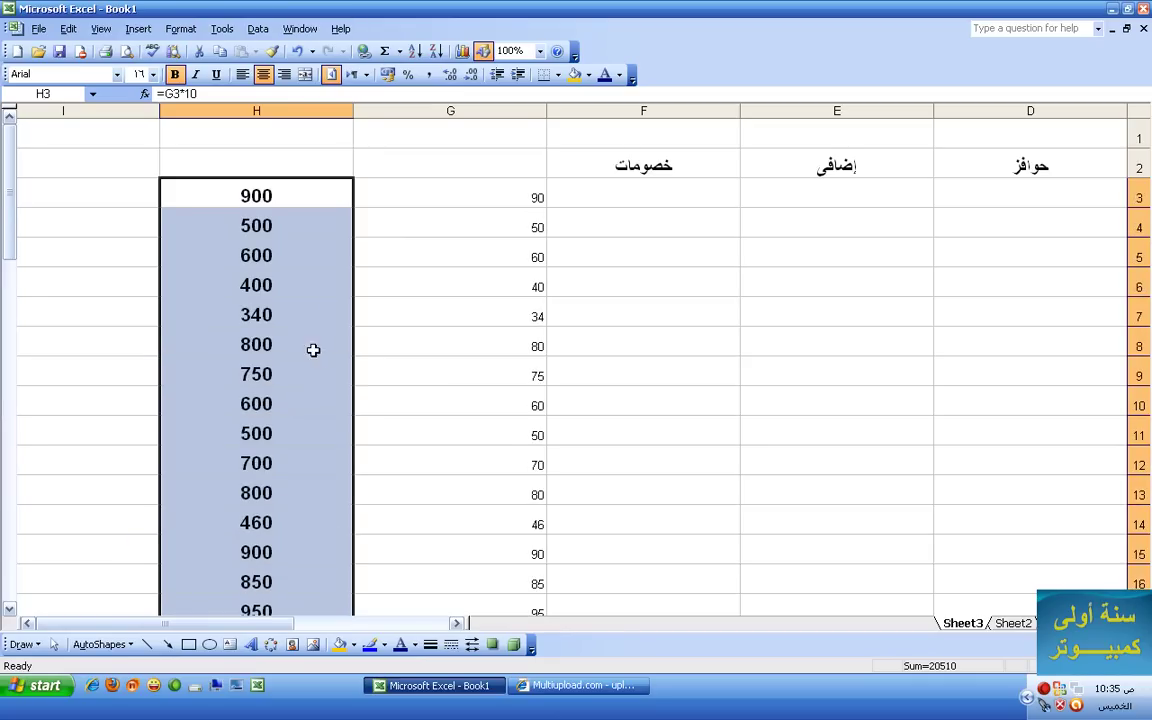
Step: Move the calculated results from column H into the أساسى column, starting at C3
right_click(294, 187)
left_click(310, 198)
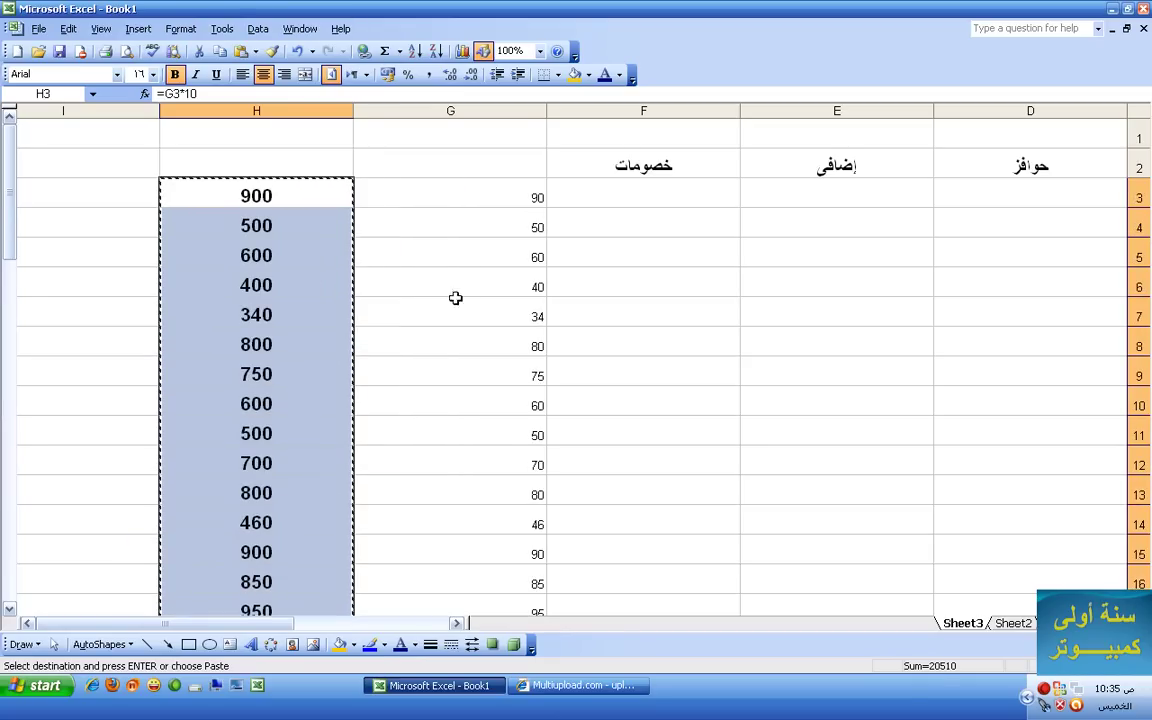
left_click_drag(290, 624, 447, 624)
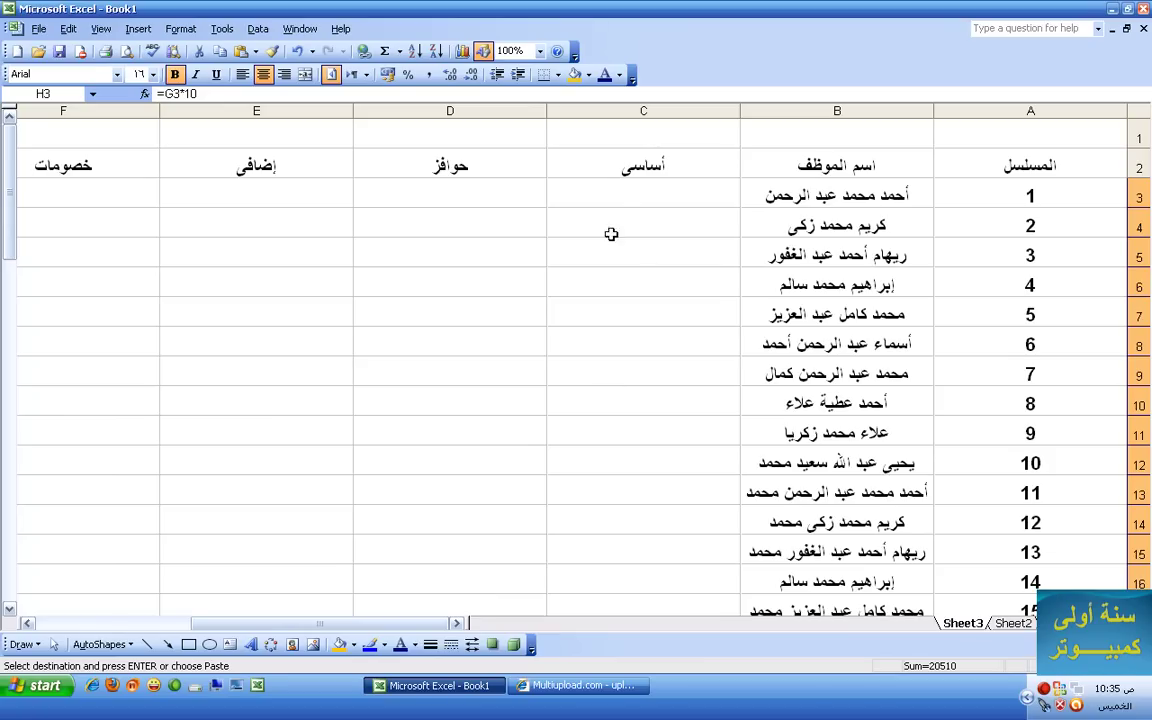
right_click(617, 197)
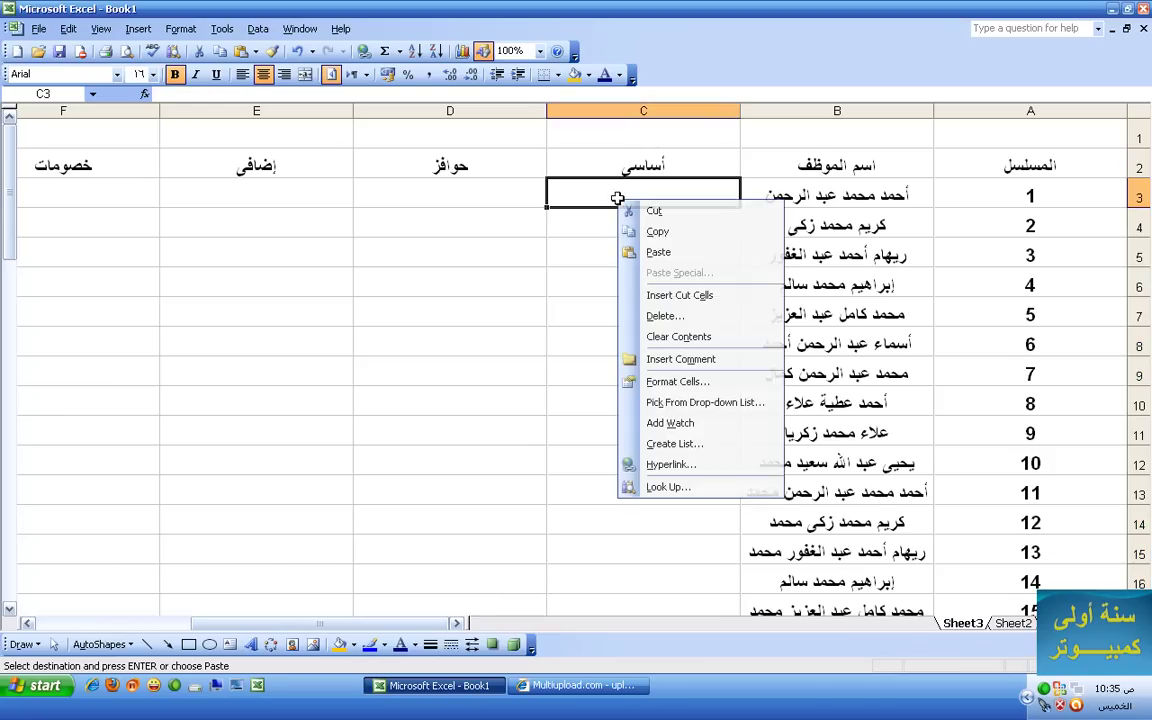
left_click(648, 252)
Step: Try to clear all the source values from column G and undo the deletion
left_click_drag(325, 622, 212, 603)
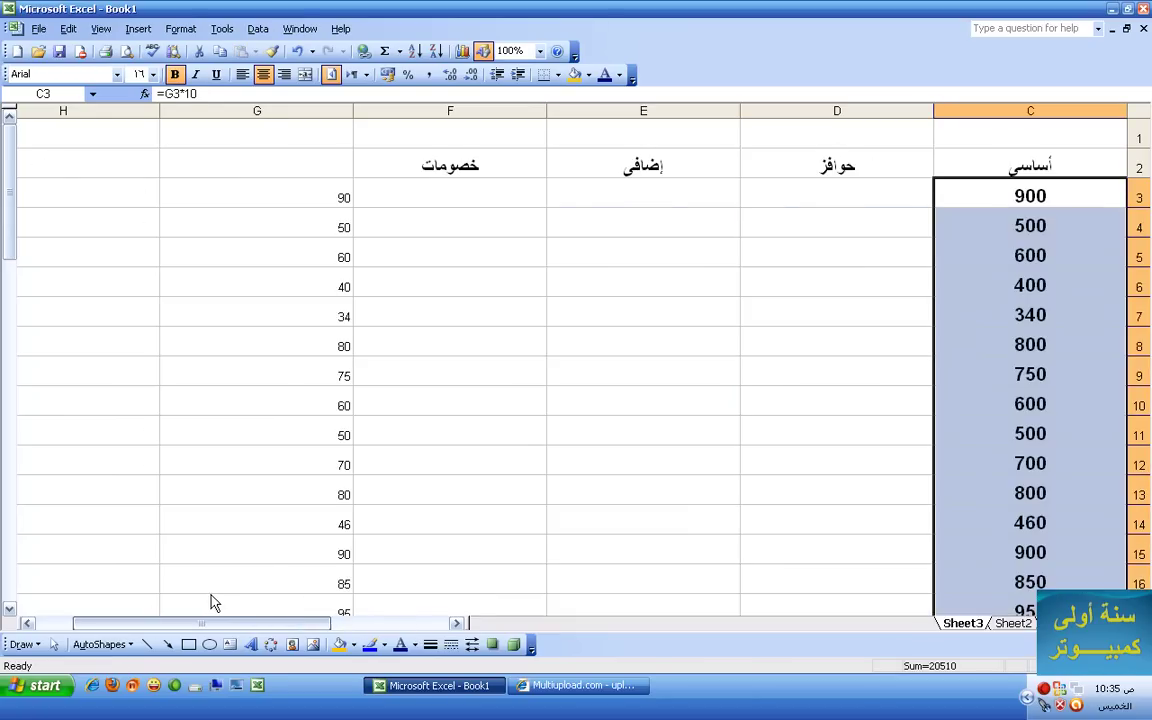
left_click_drag(285, 195, 285, 430)
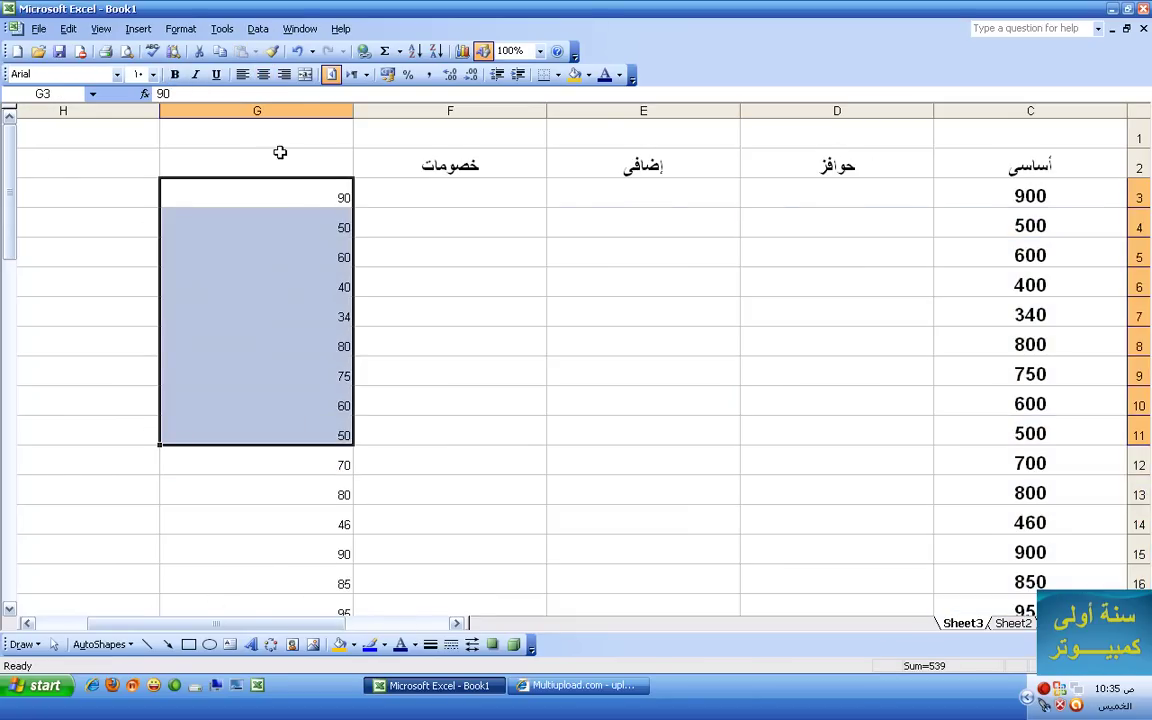
left_click(298, 103)
key("Delete")
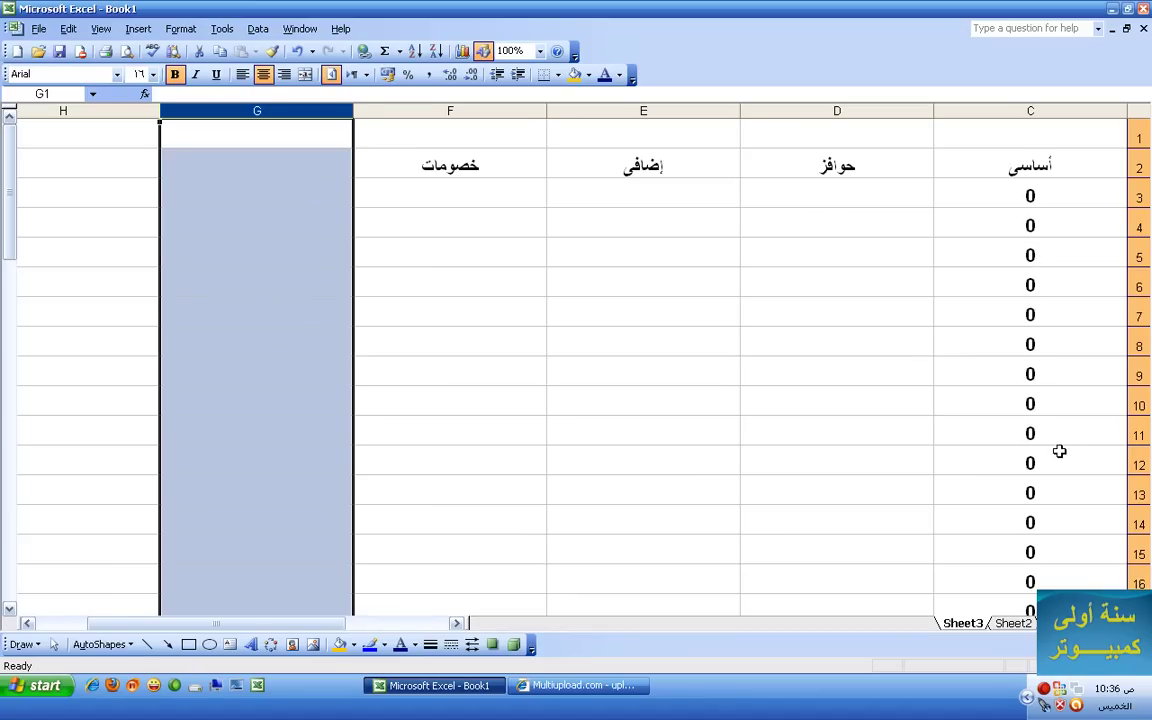
key("ctrl+v")
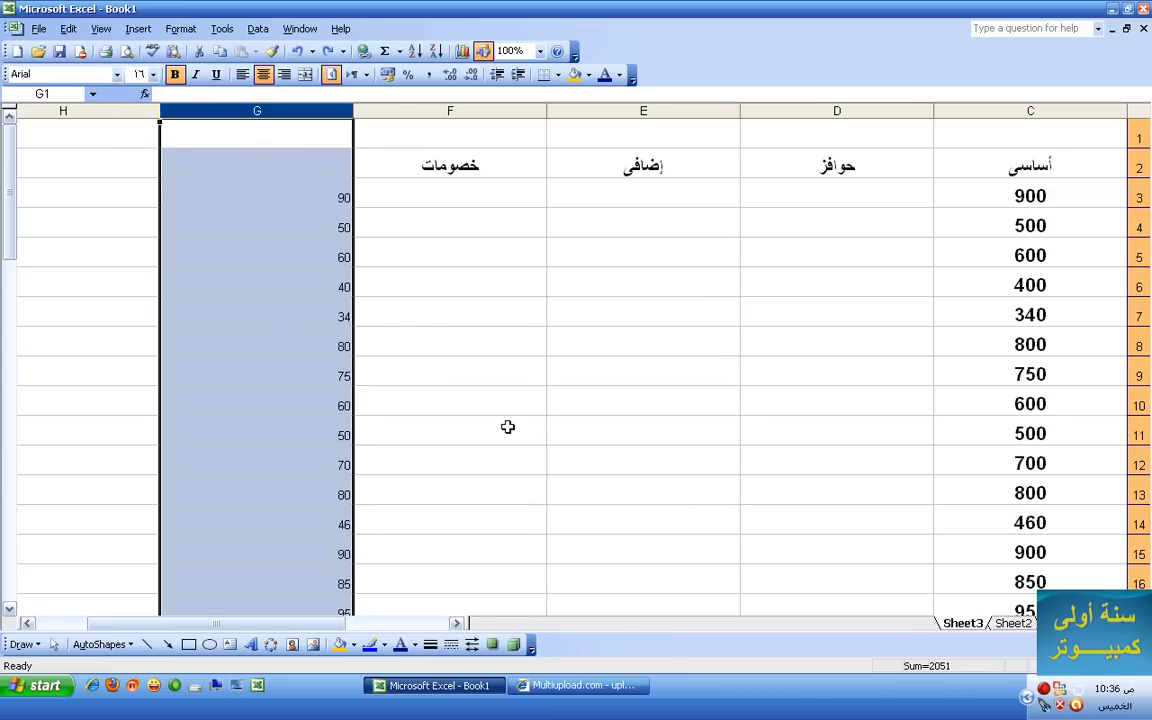
Step: Hide the entire column G that holds the source values for the أساسى formulas
left_click(301, 173)
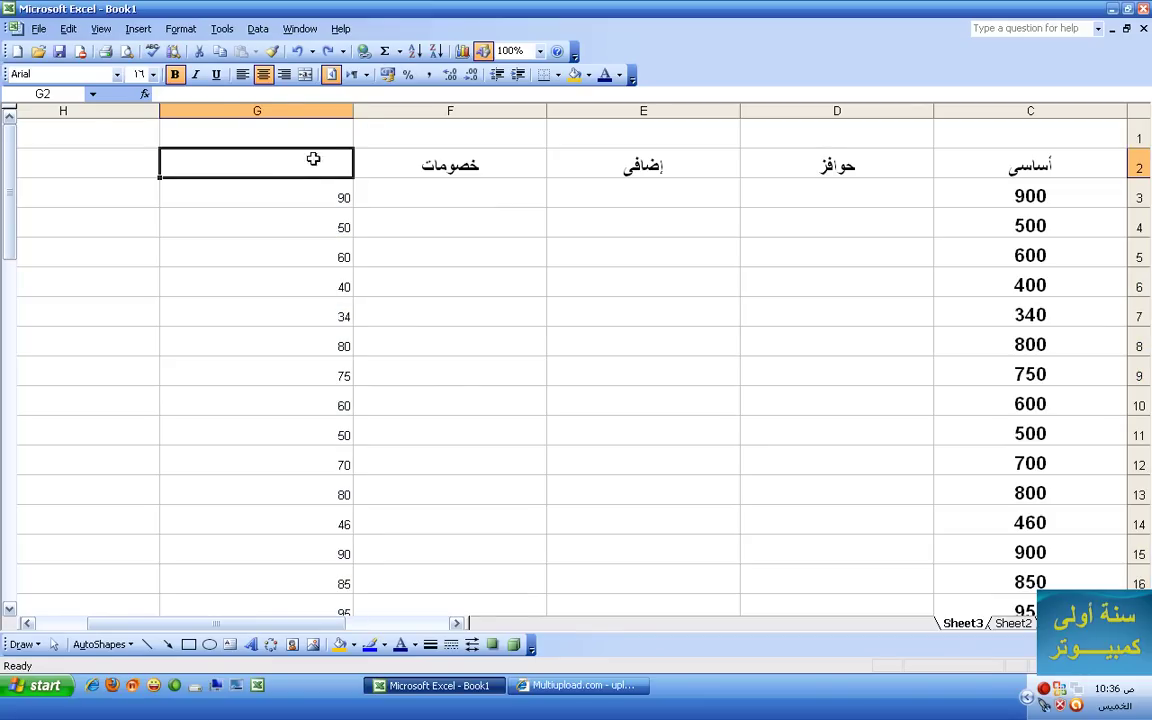
left_click(285, 108)
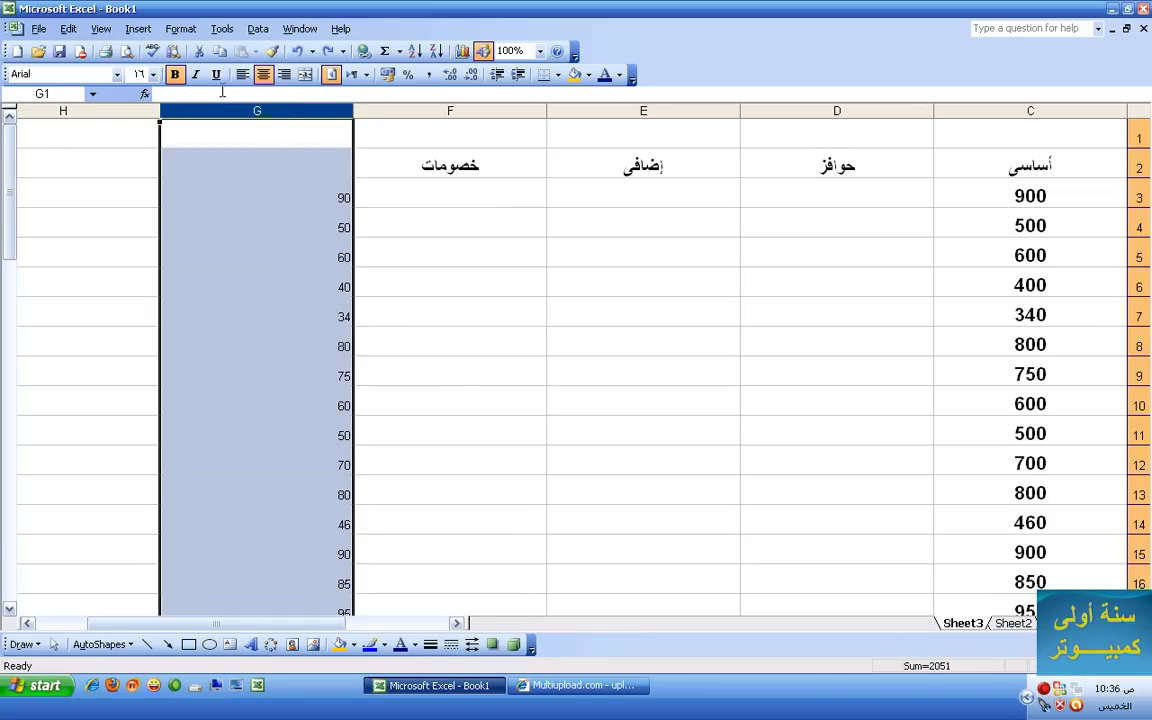
left_click(188, 31)
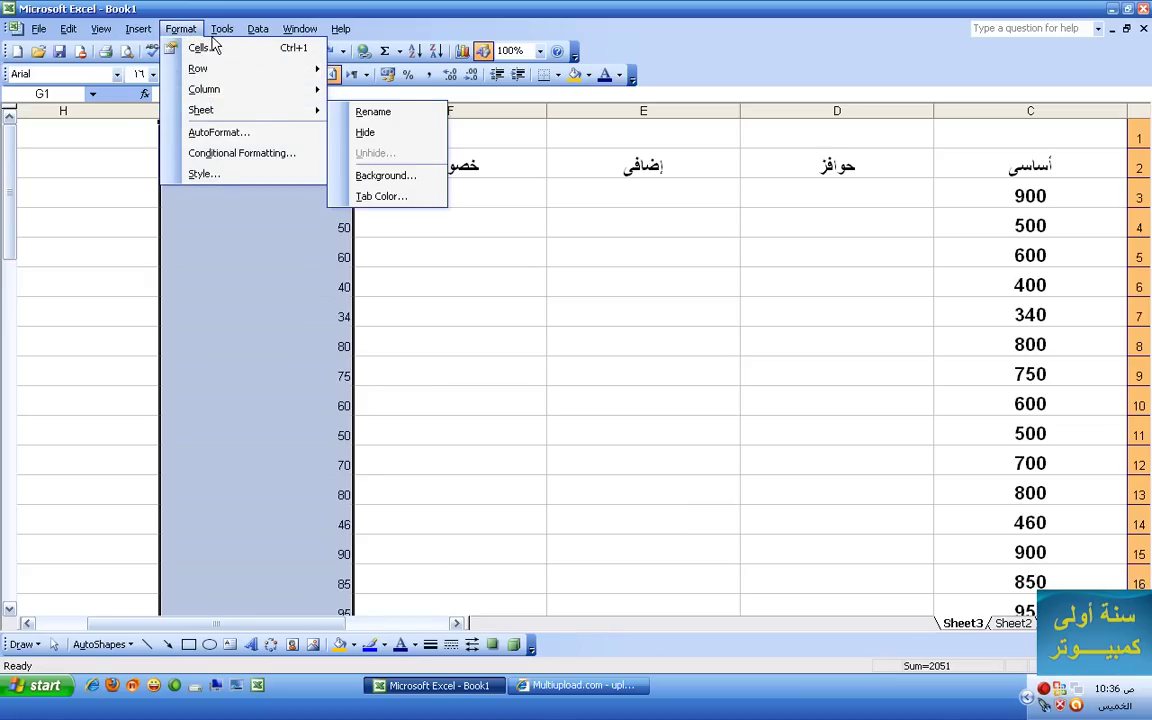
mouse_move(218, 38)
mouse_move(185, 30)
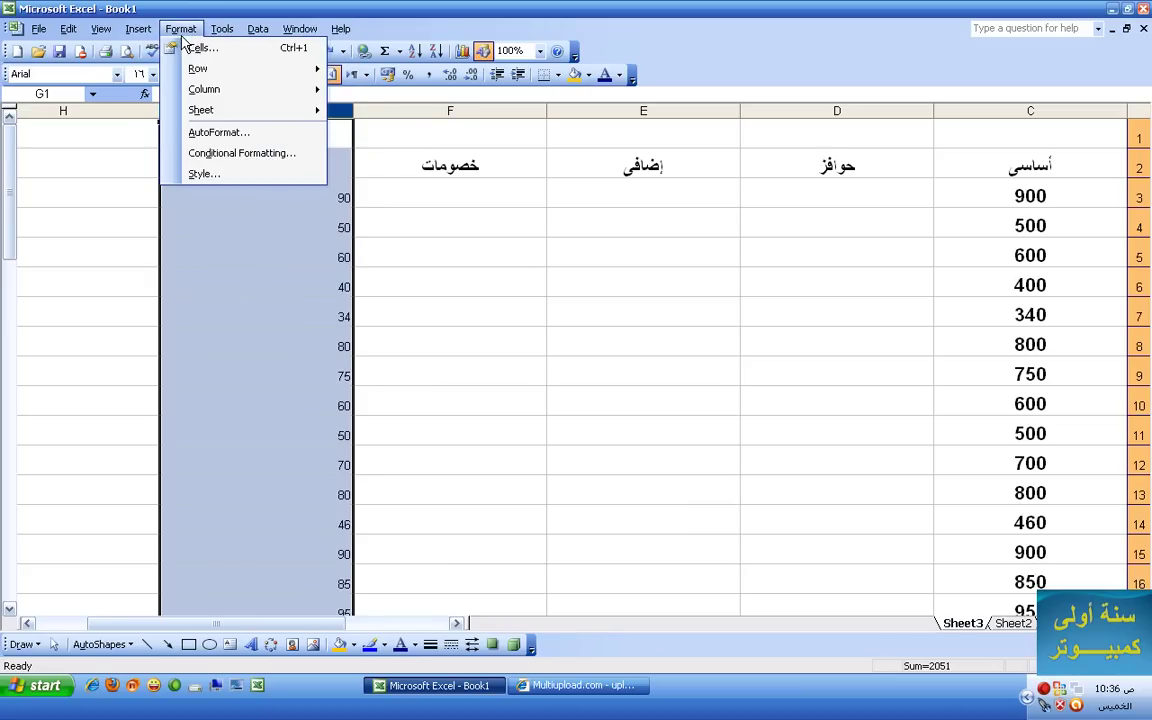
mouse_move(186, 92)
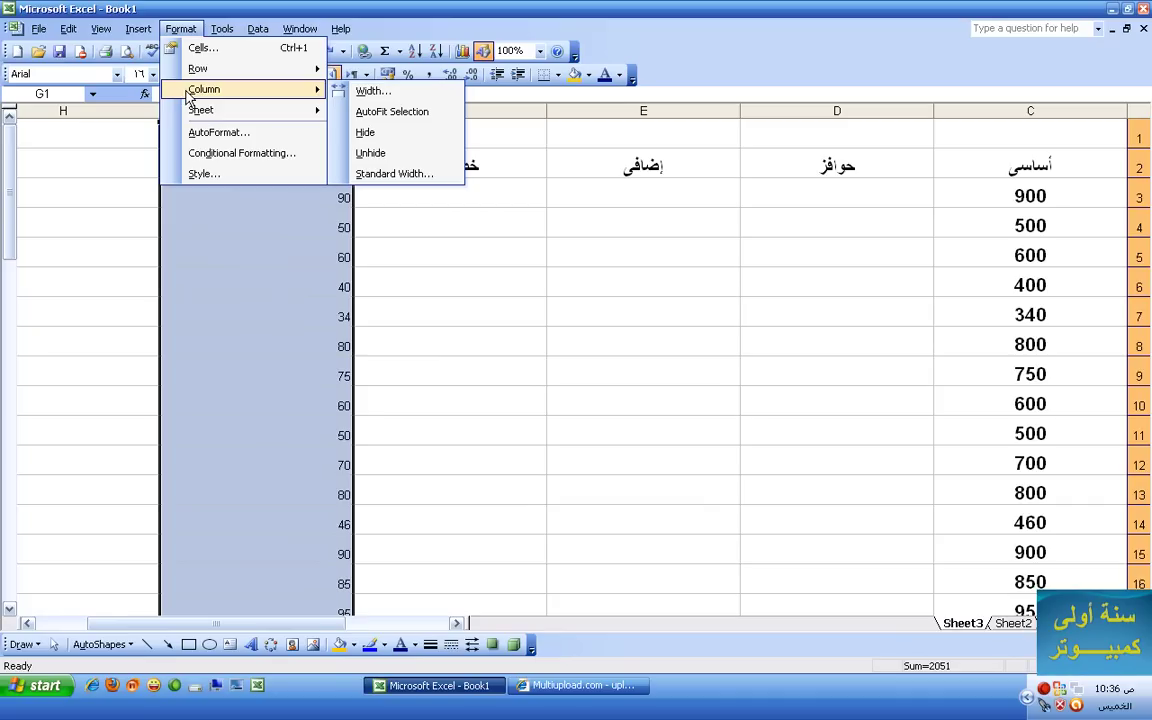
left_click(391, 137)
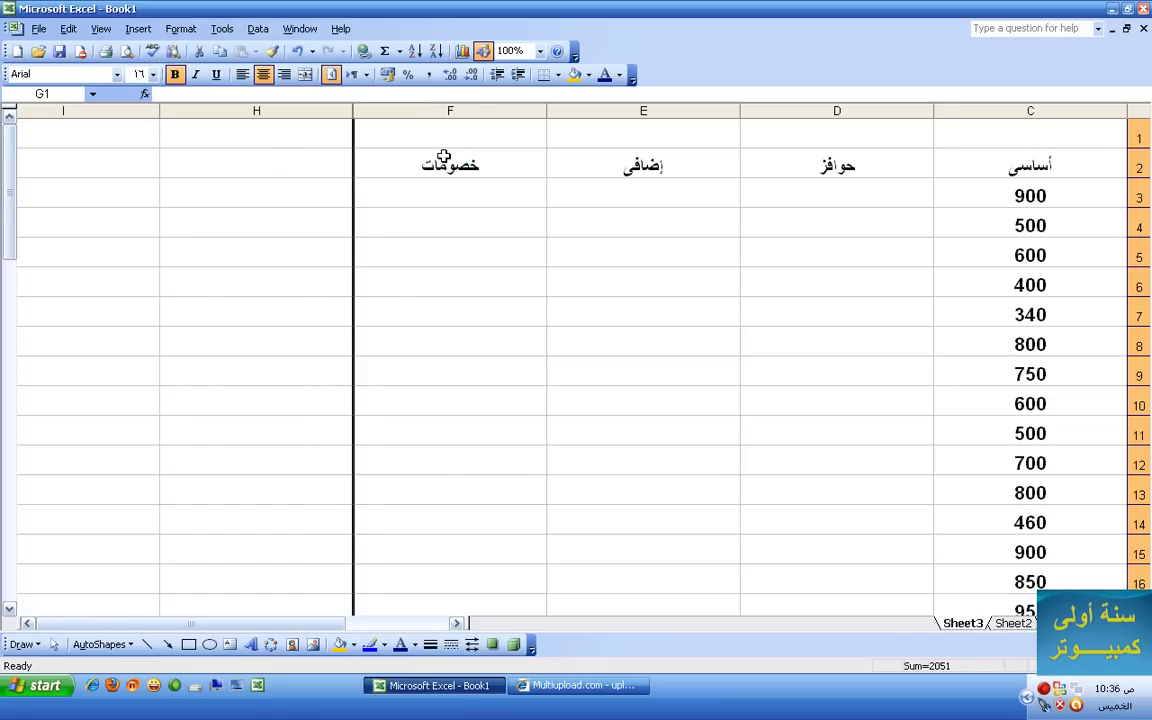
left_click(313, 128)
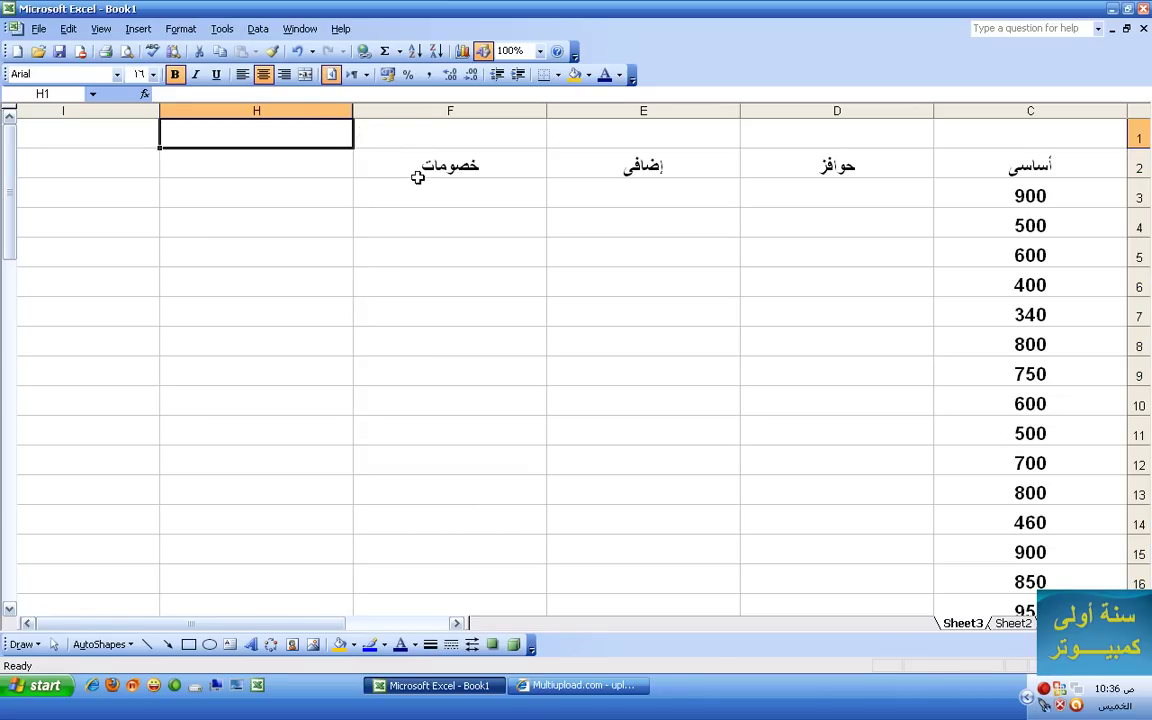